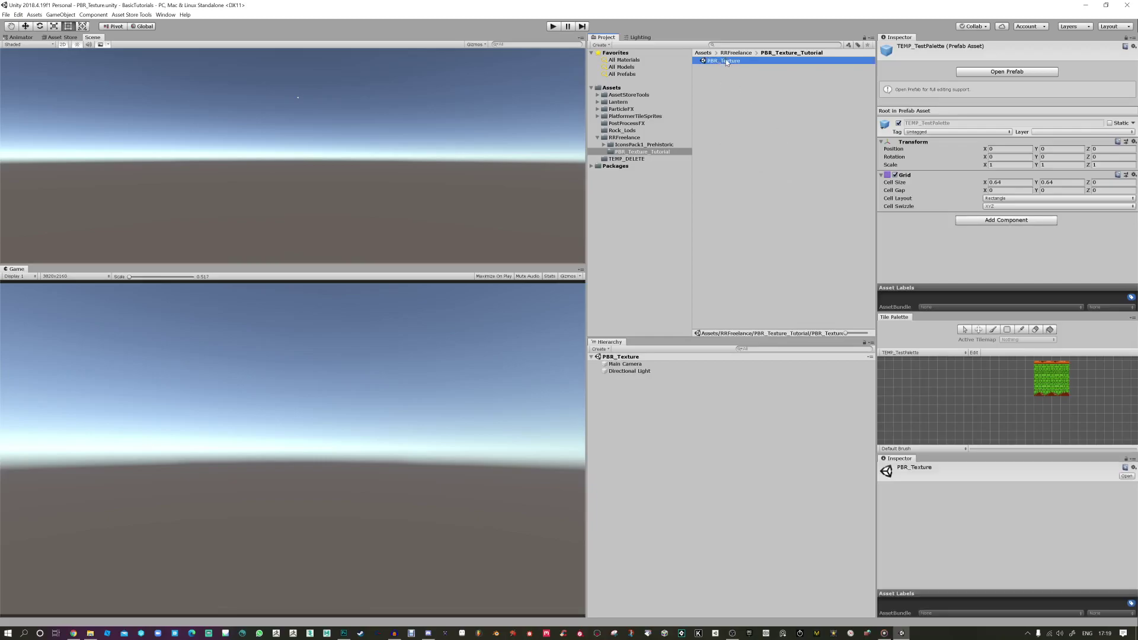
Step: Create a material named PBR_Tutorial1 in the PBR_Texture_Tutorial folder
right_click(731, 99)
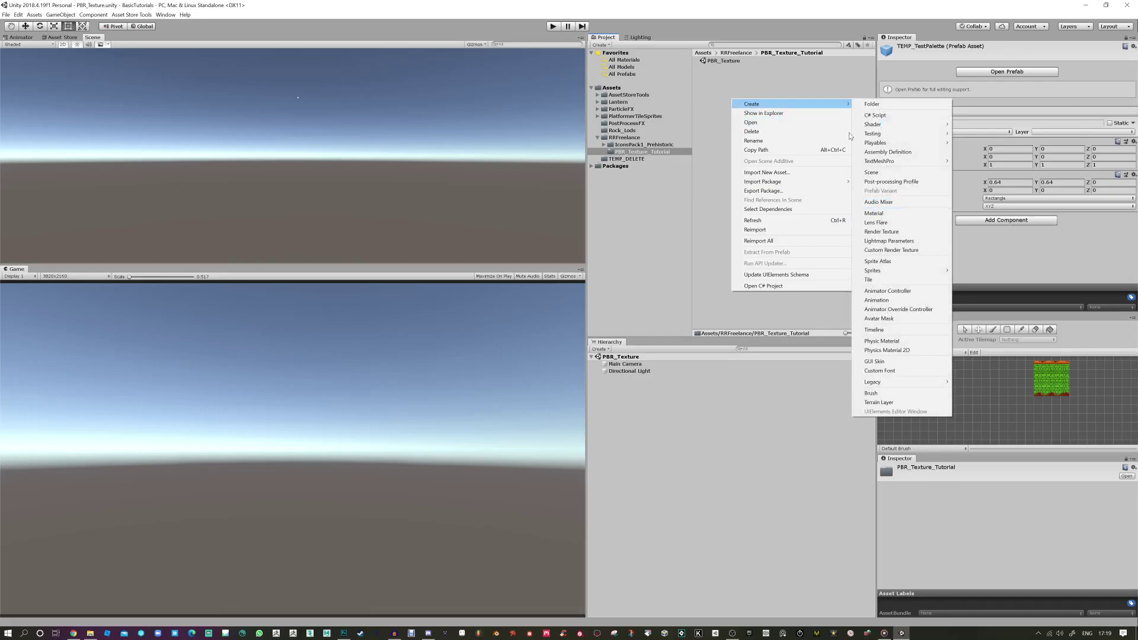
mouse_move(766, 107)
left_click(874, 213)
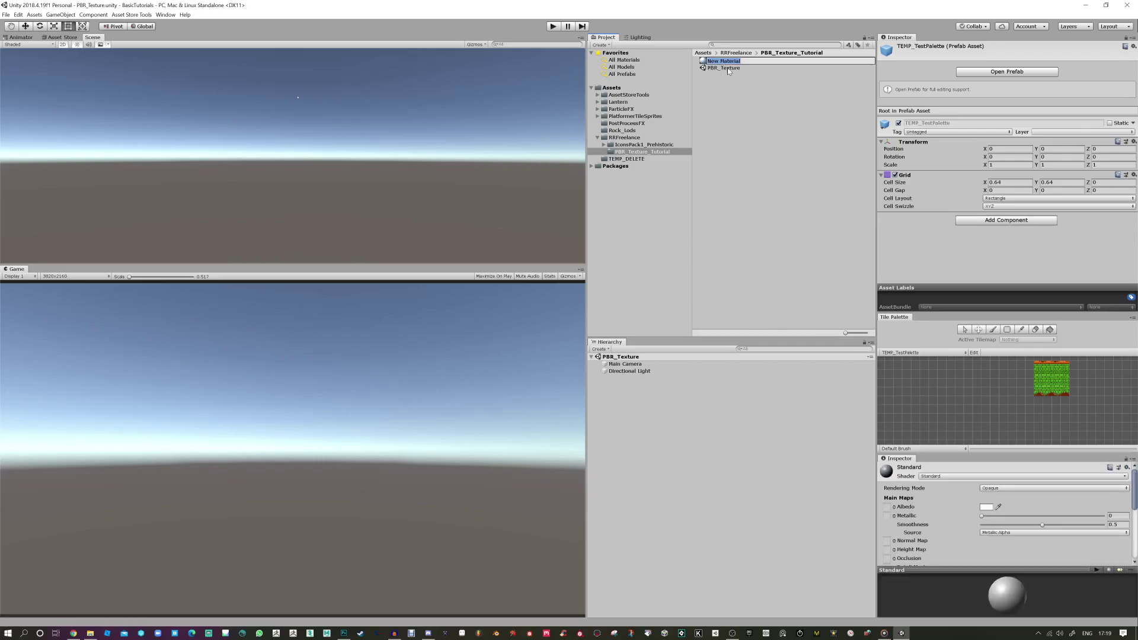
type("PB")
key("Return")
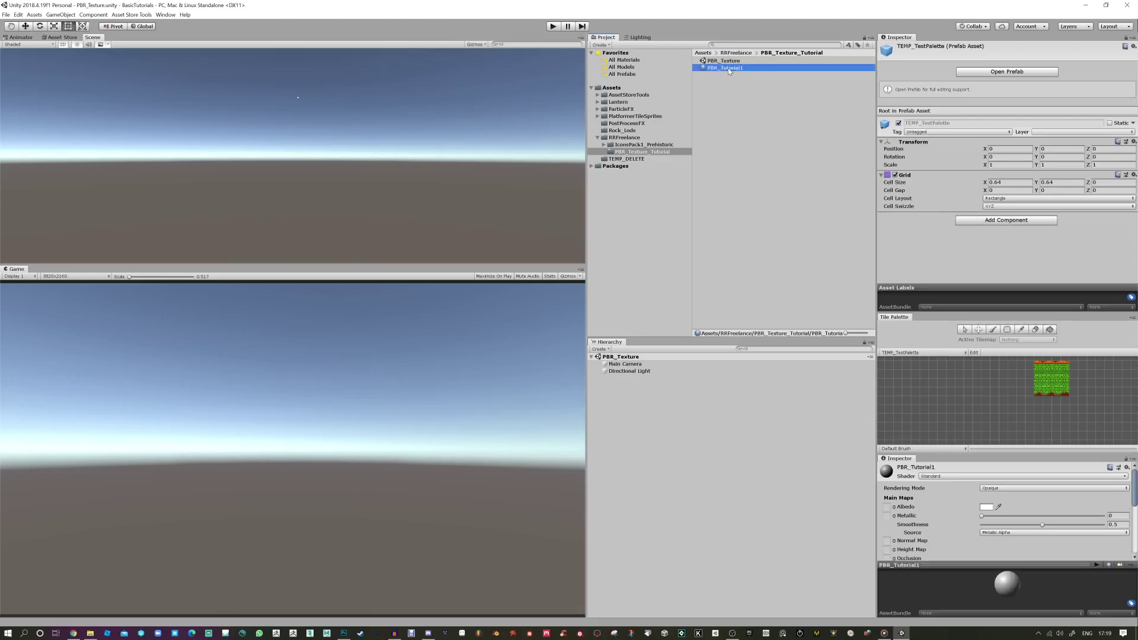
Step: Add a sphere to the scene and switch the Scene view from 2D to 3D with the Move tool active
left_click(600, 350)
mouse_move(619, 377)
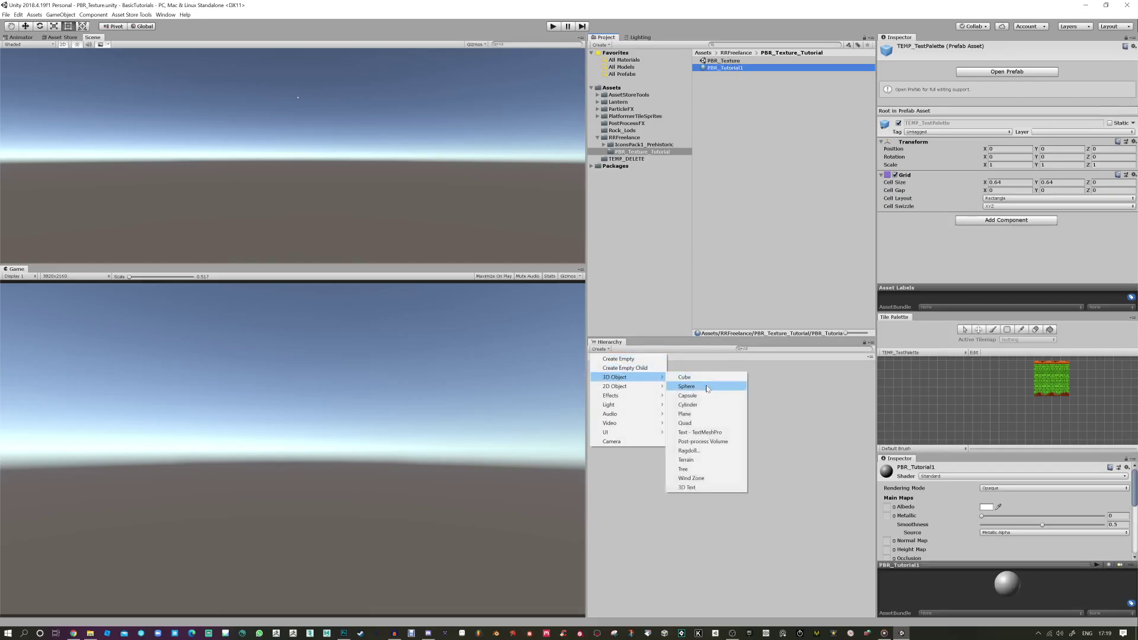
left_click(706, 388)
mouse_move(309, 103)
left_mouse_down()
mouse_move(346, 141)
mouse_move(312, 110)
left_mouse_up()
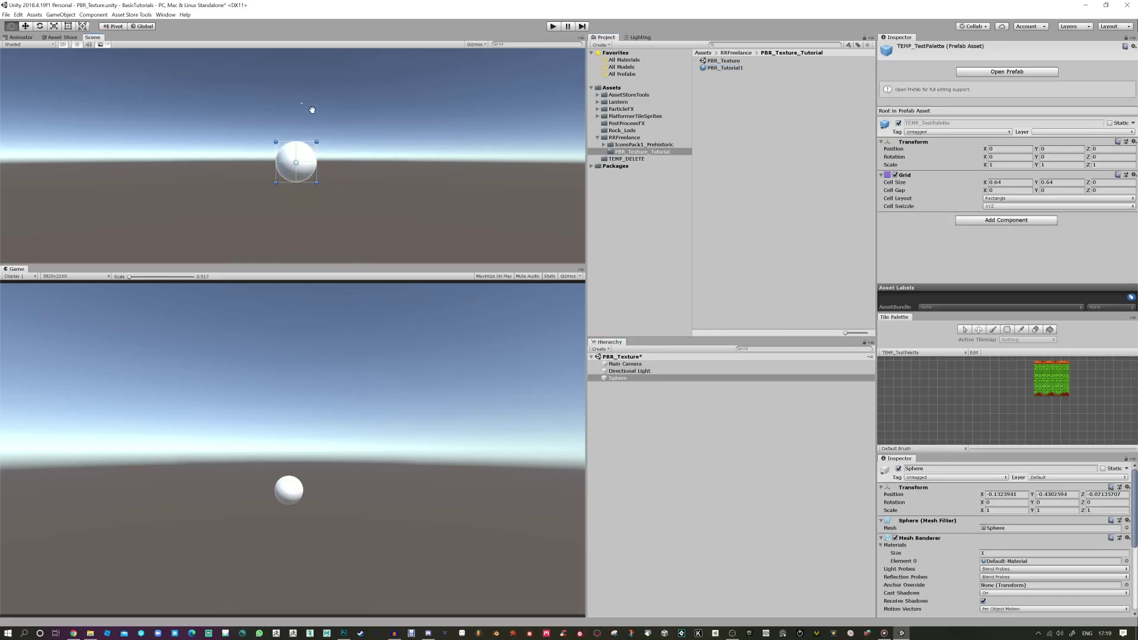
left_click(63, 45)
key("w")
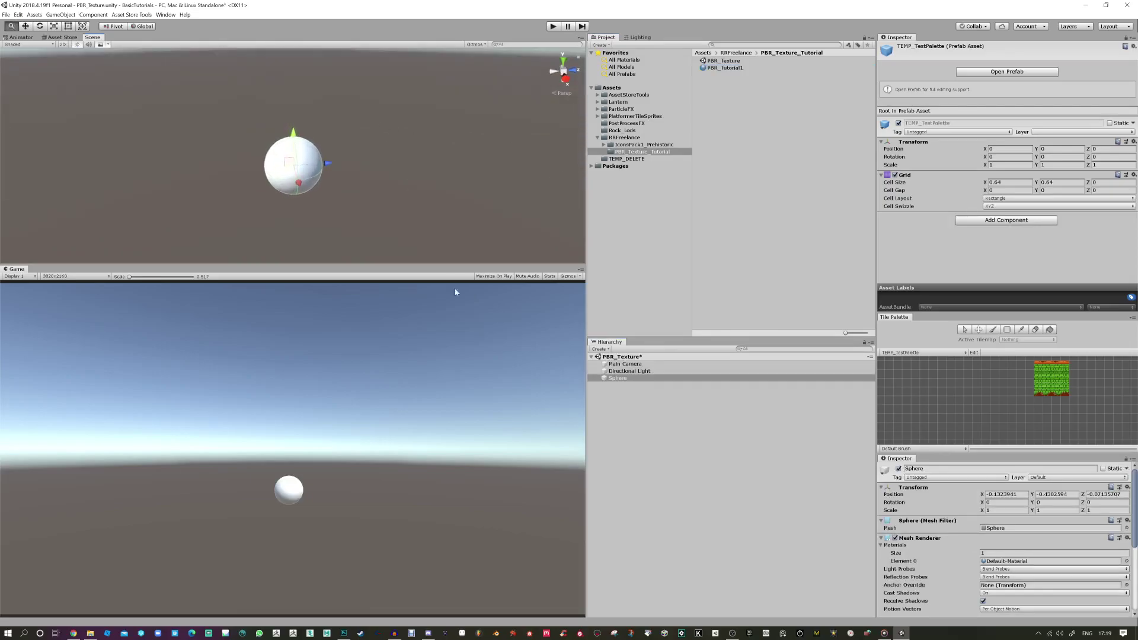
Step: Add a cube beside the sphere and enlarge the Scene view so both objects are seen up close
left_click(602, 350)
mouse_move(616, 378)
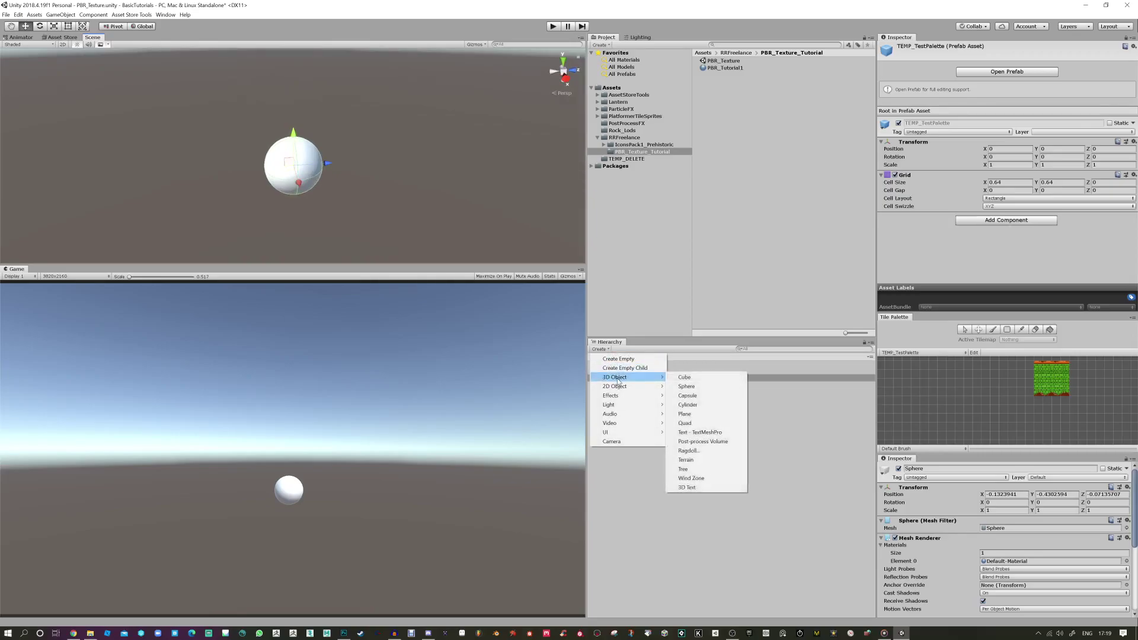
left_click(715, 380)
left_click_drag(326, 154, 392, 133)
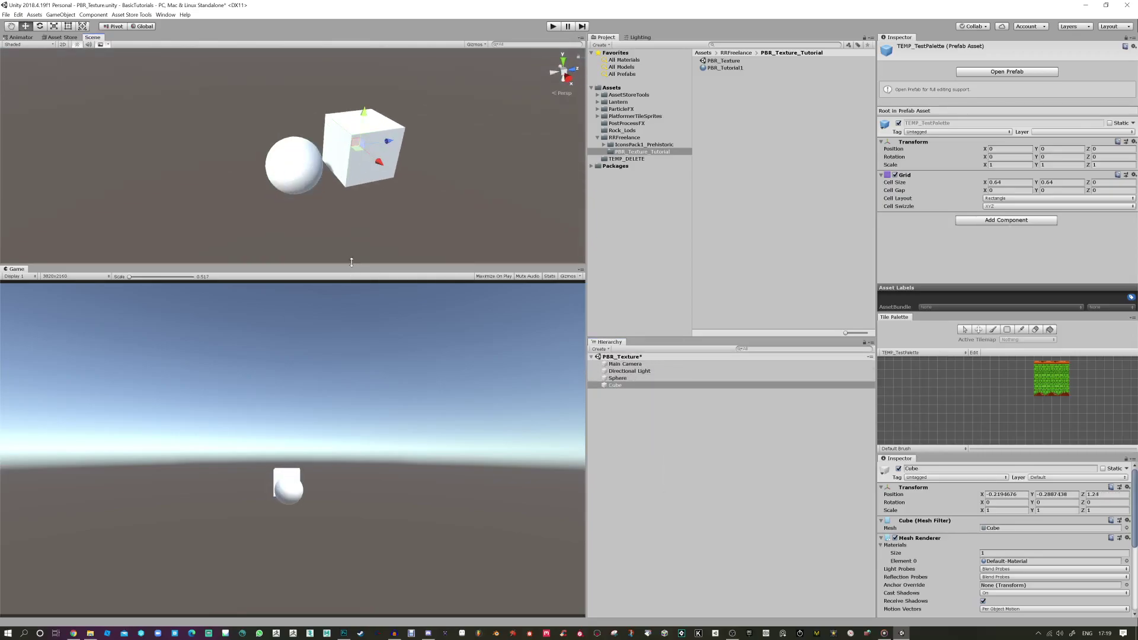
left_click_drag(352, 263, 368, 461)
scroll(414, 356, "up", 5)
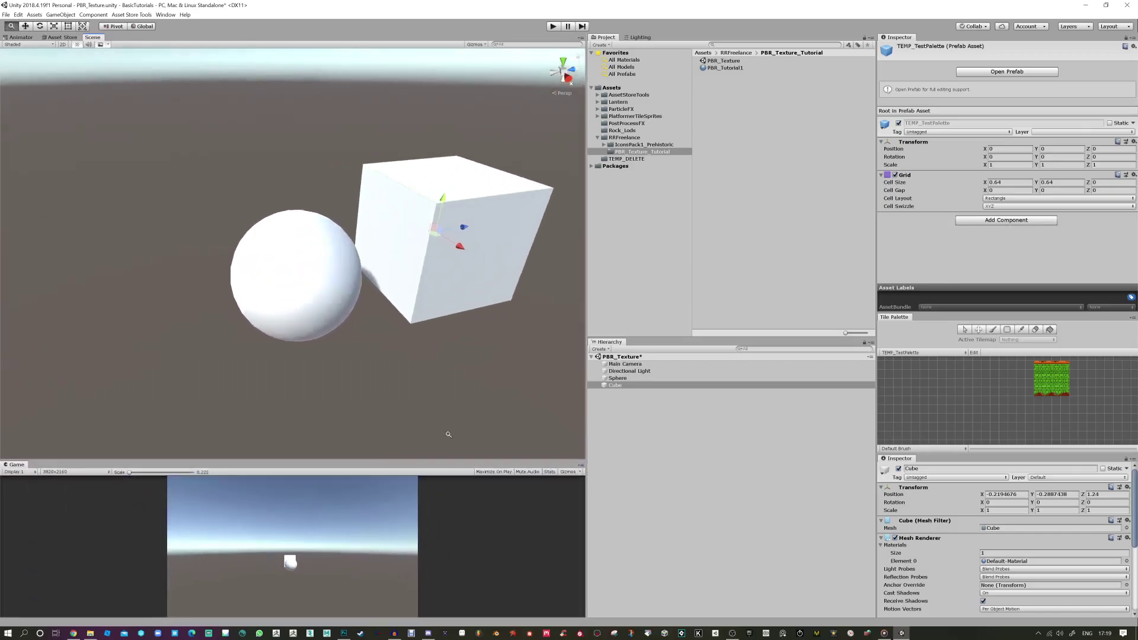
left_click_drag(445, 323, 388, 326)
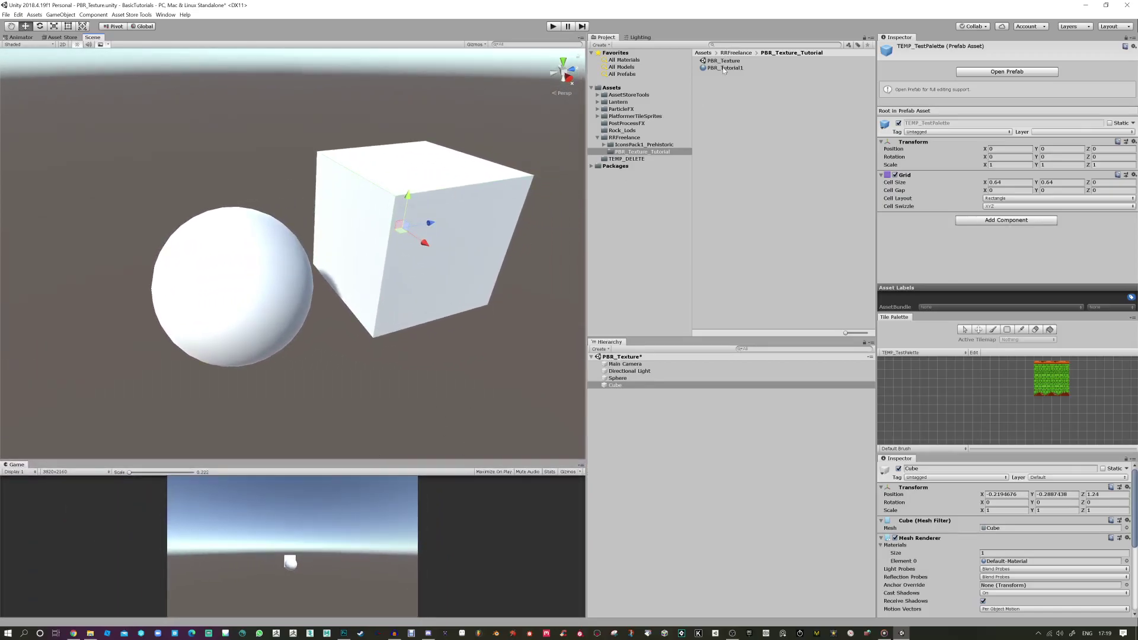
Step: Apply the PBR_Tutorial1 material to both the cube and the sphere, and leave the sphere selected
left_click_drag(724, 69, 426, 179)
left_click_drag(707, 68, 278, 281)
left_click(255, 290)
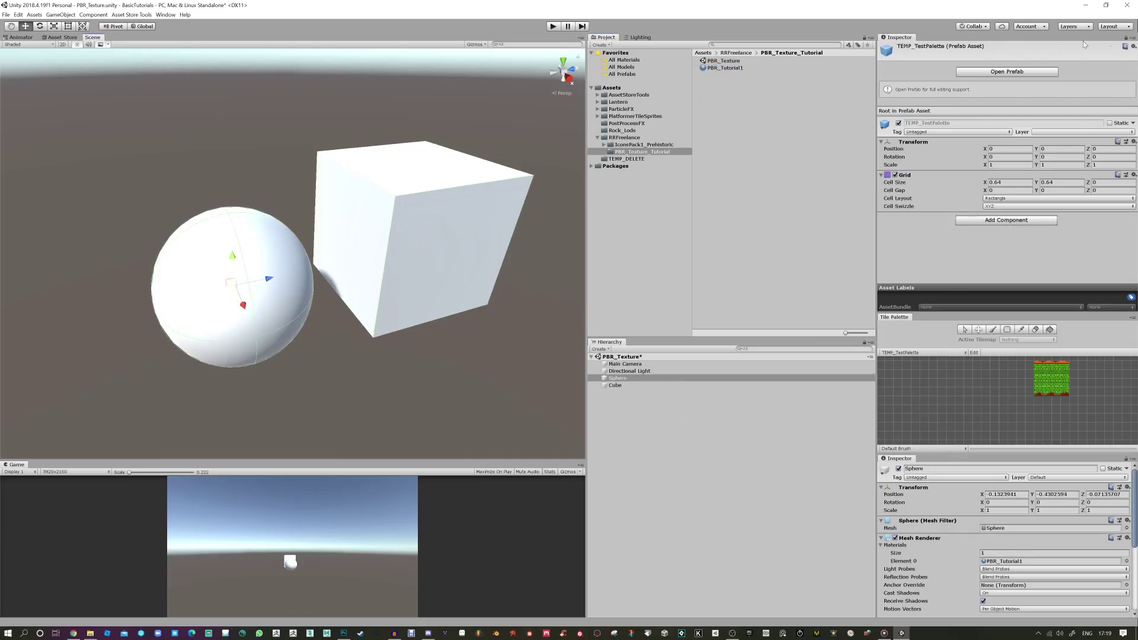
Step: Unlock the upper Inspector so it follows the selection, and close the Tile Palette and the duplicate Inspector
left_click(1127, 37)
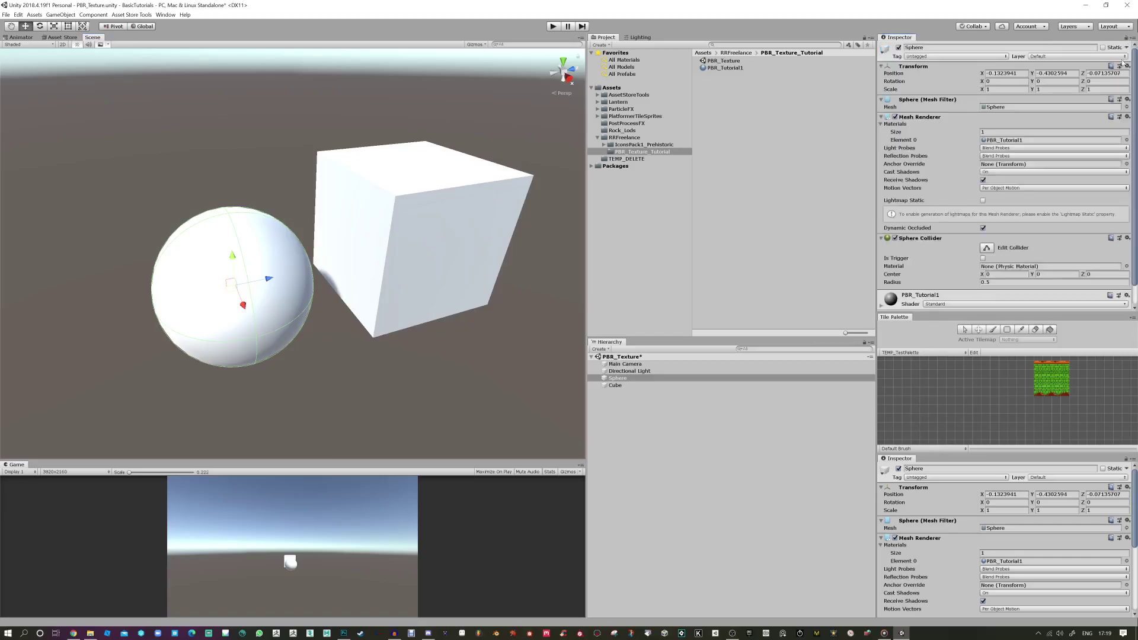
left_click(1127, 295)
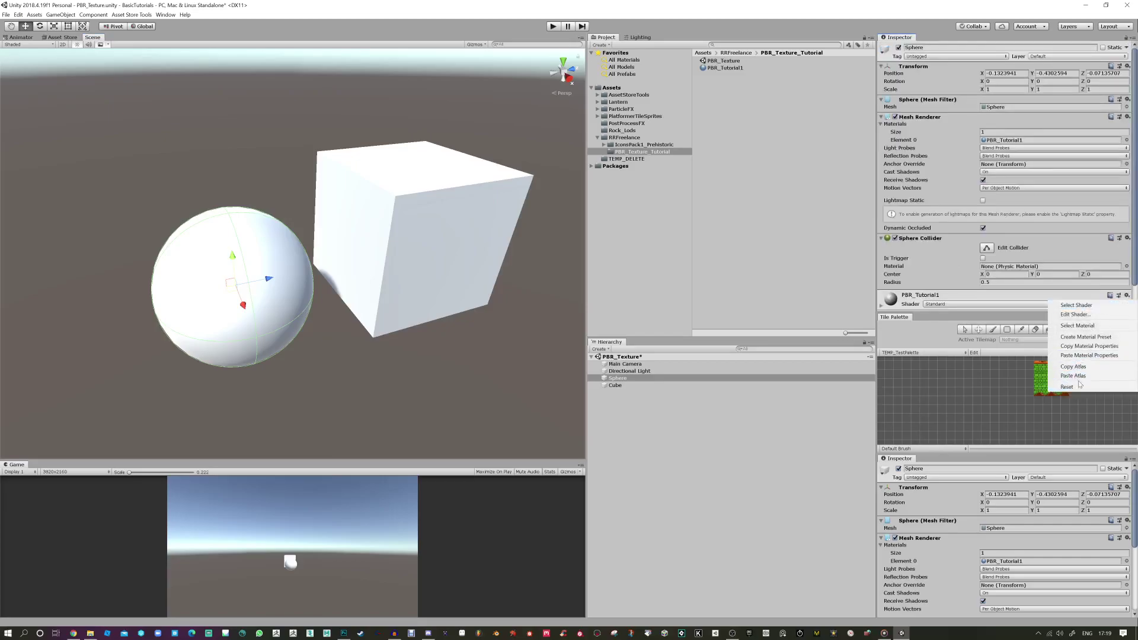
left_click(1016, 298)
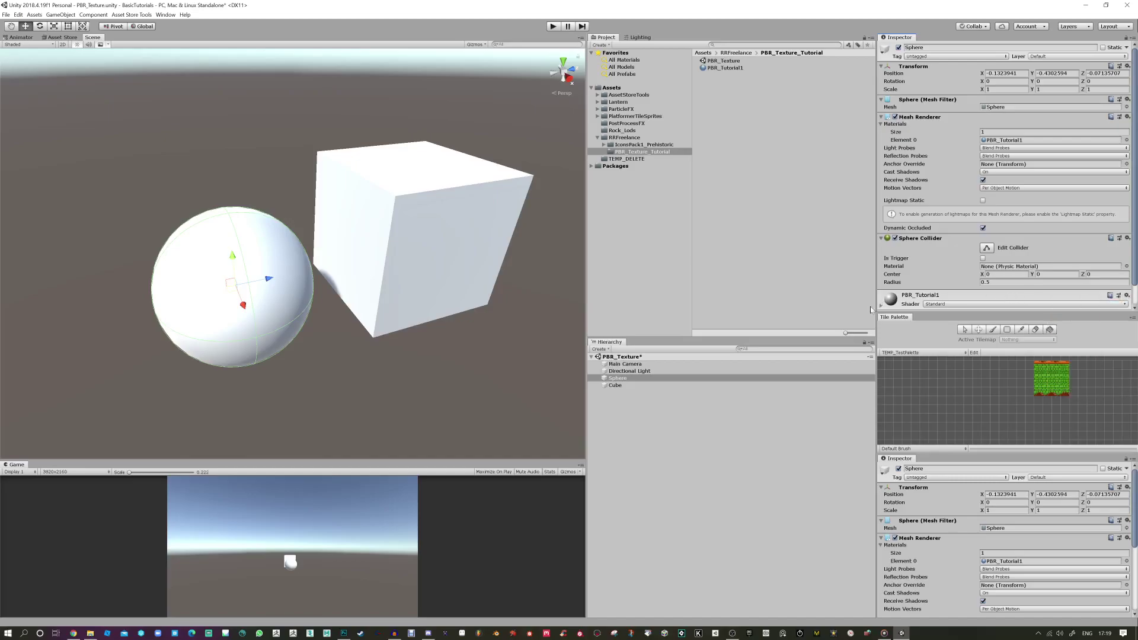
left_click(1132, 318)
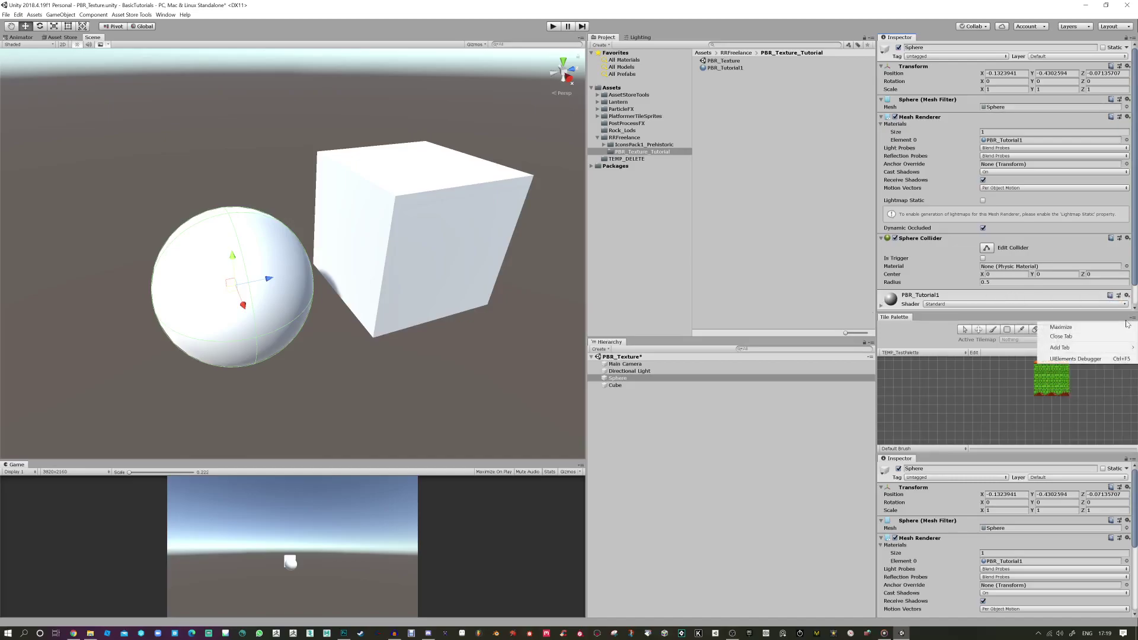
left_click(1081, 337)
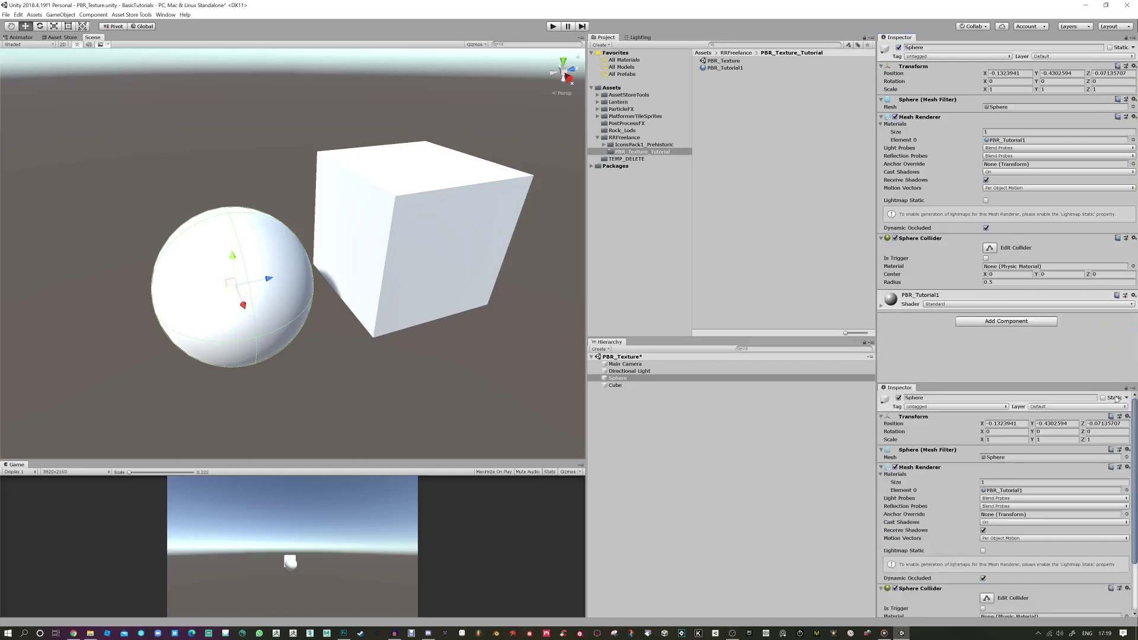
left_click(1131, 388)
left_click(1061, 440)
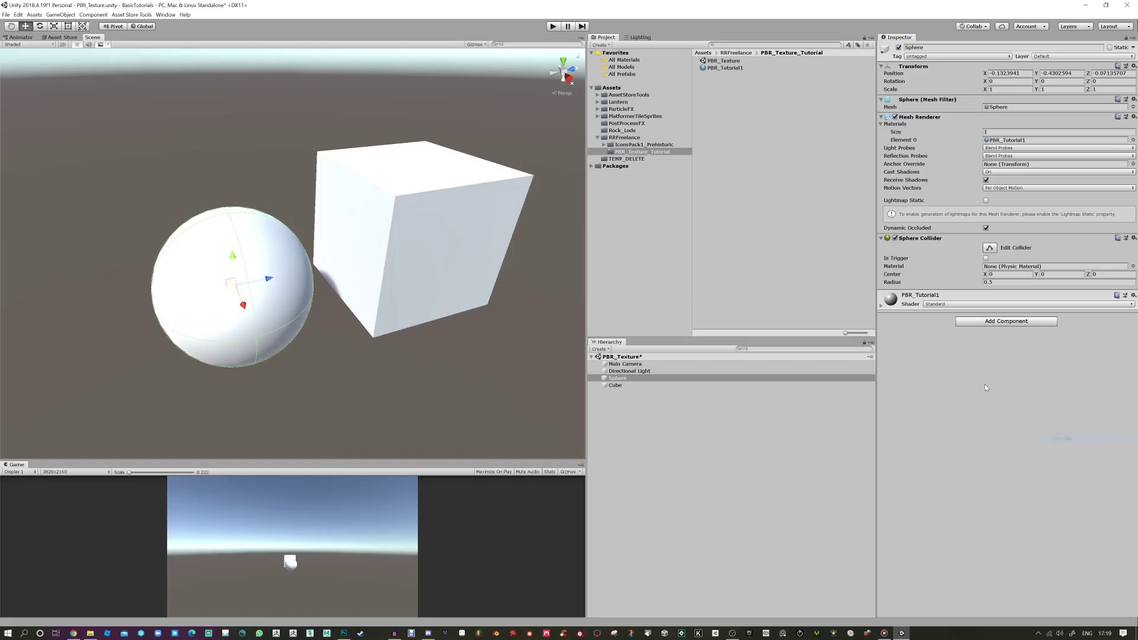
Step: Set the PBR_Tutorial1 albedo to dark red (RGB 171, 38, 38), with metallic about 0.4 and smoothness about 0.68
left_click(882, 307)
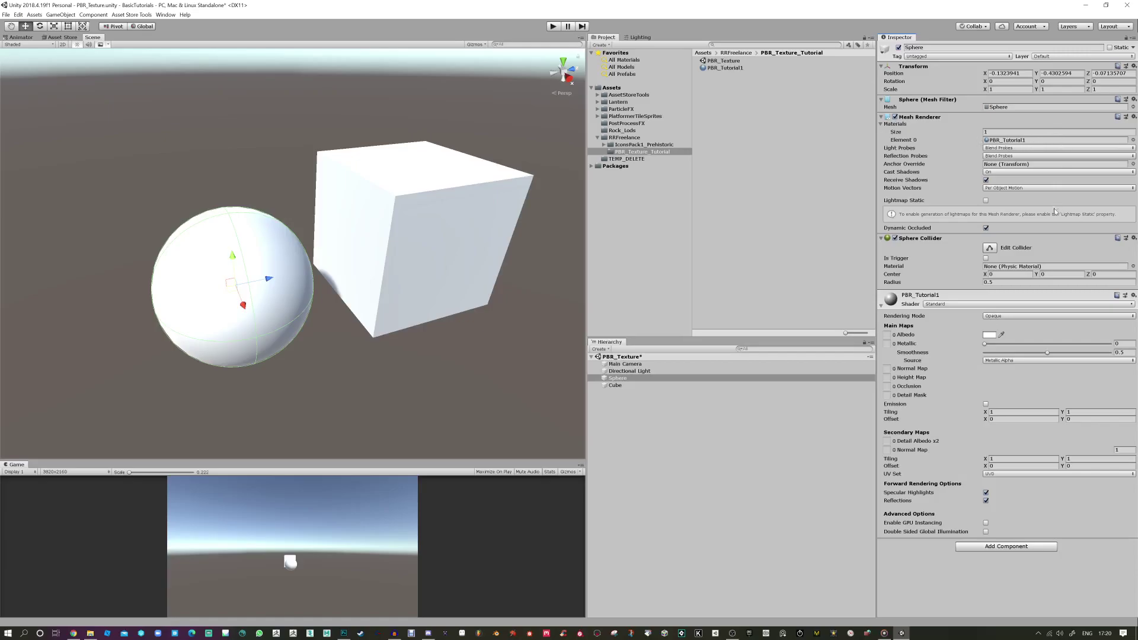
left_click(986, 336)
left_click(1107, 170)
left_click_drag(1108, 170, 1096, 170)
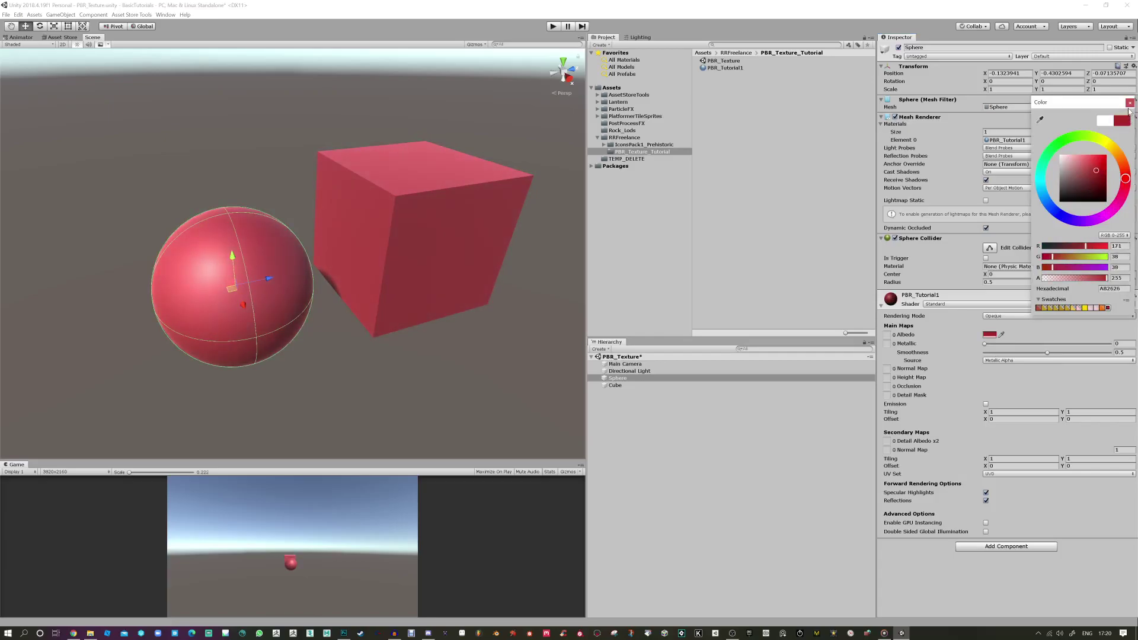
left_click(1130, 103)
left_click_drag(986, 343, 1070, 352)
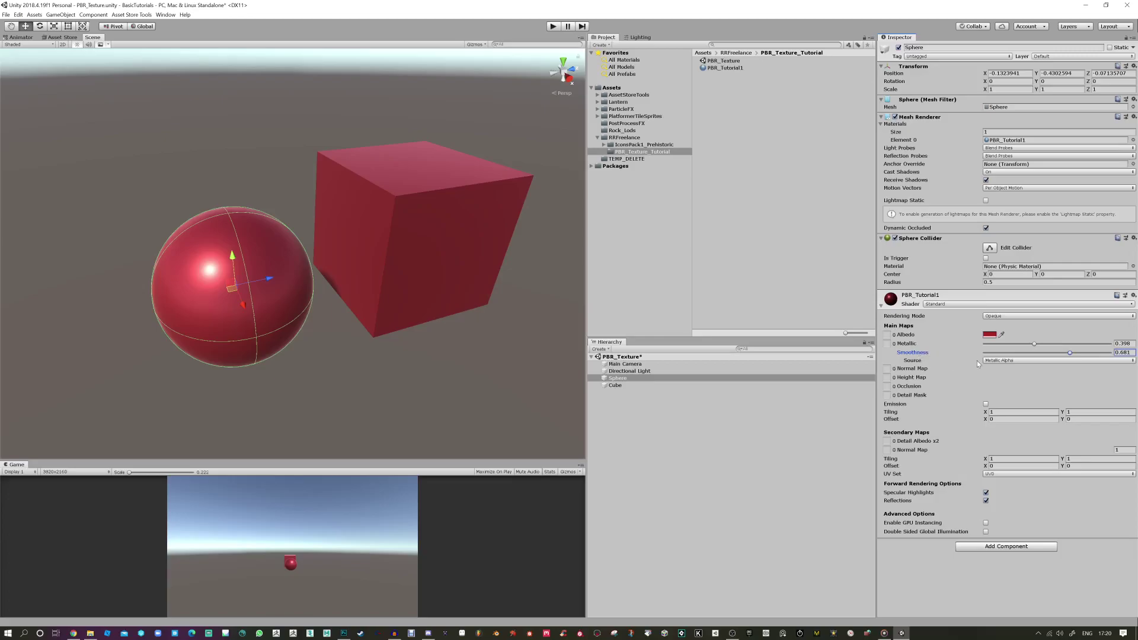
Step: Try Albedo Alpha as the material's smoothness source with the albedo alpha at about 74, and switch the source back to Metallic Alpha
left_click(1006, 362)
key("Escape")
left_click(1011, 382)
left_click(990, 335)
left_click_drag(1093, 279, 1065, 289)
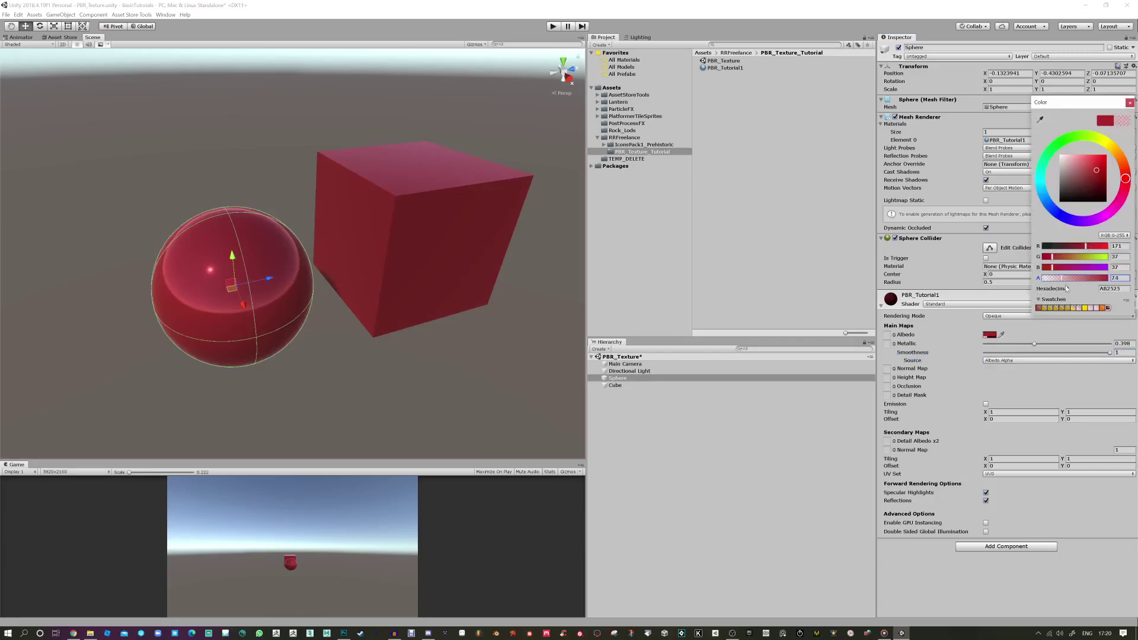
left_click(1129, 102)
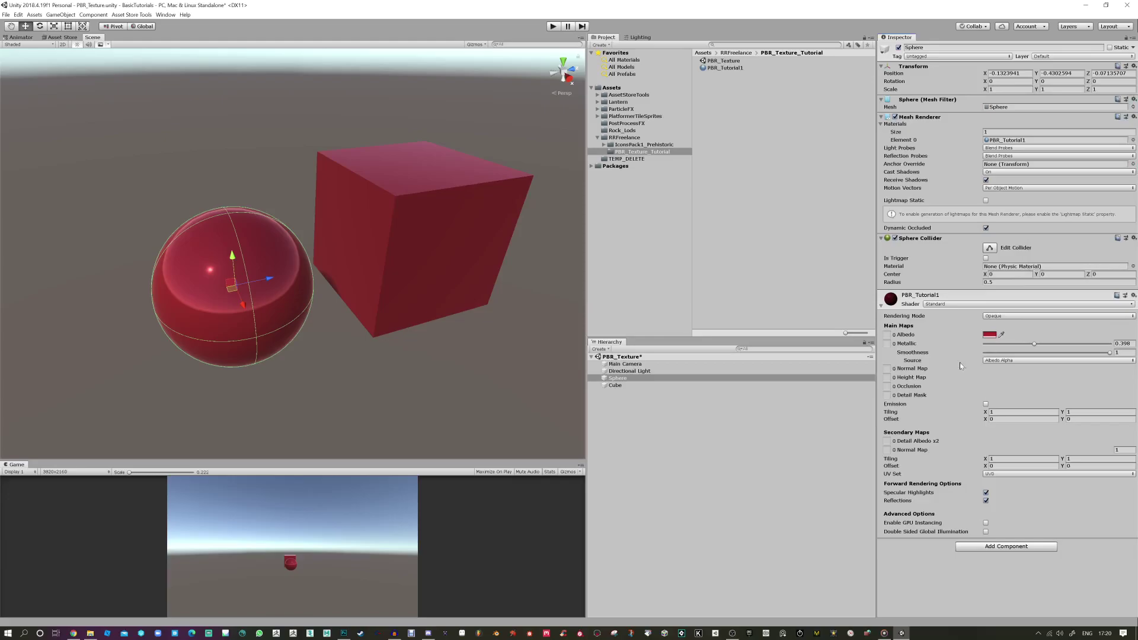
left_click(1017, 361)
left_click(1012, 370)
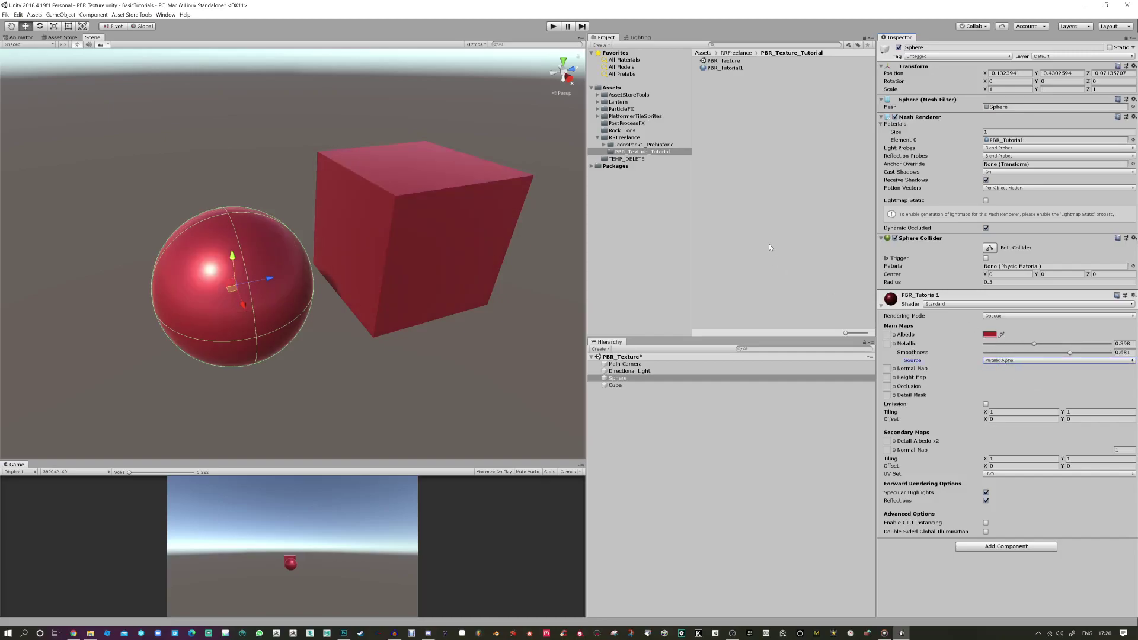
Step: Switch to Photoshop and create a new 1024 × 1024 pixel RGB document with a white background
left_click(344, 633)
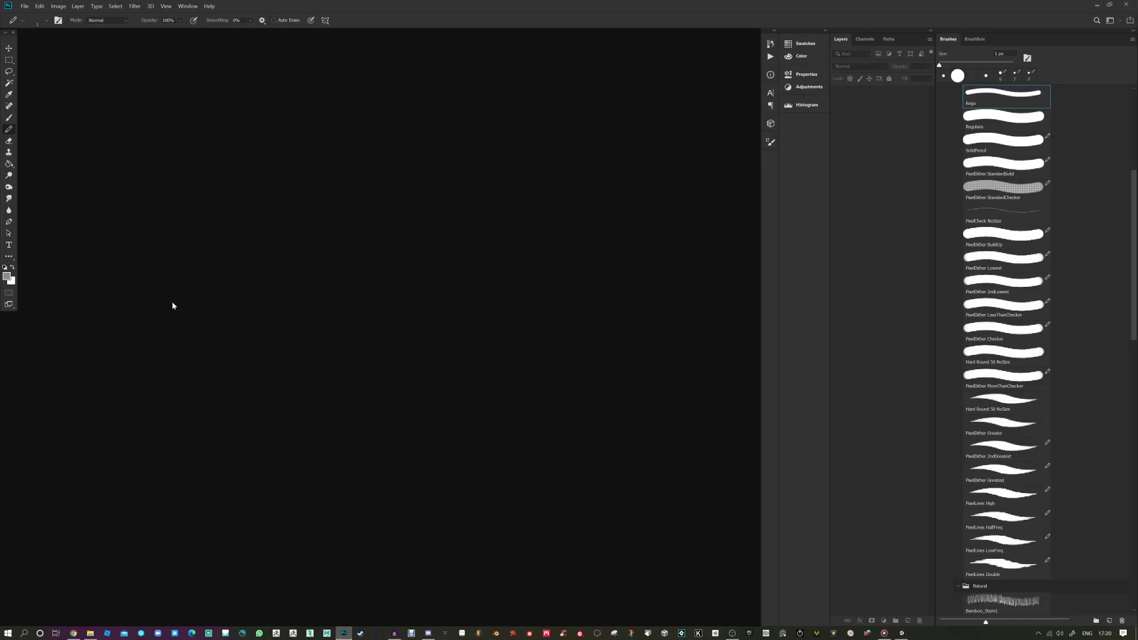
left_click(25, 6)
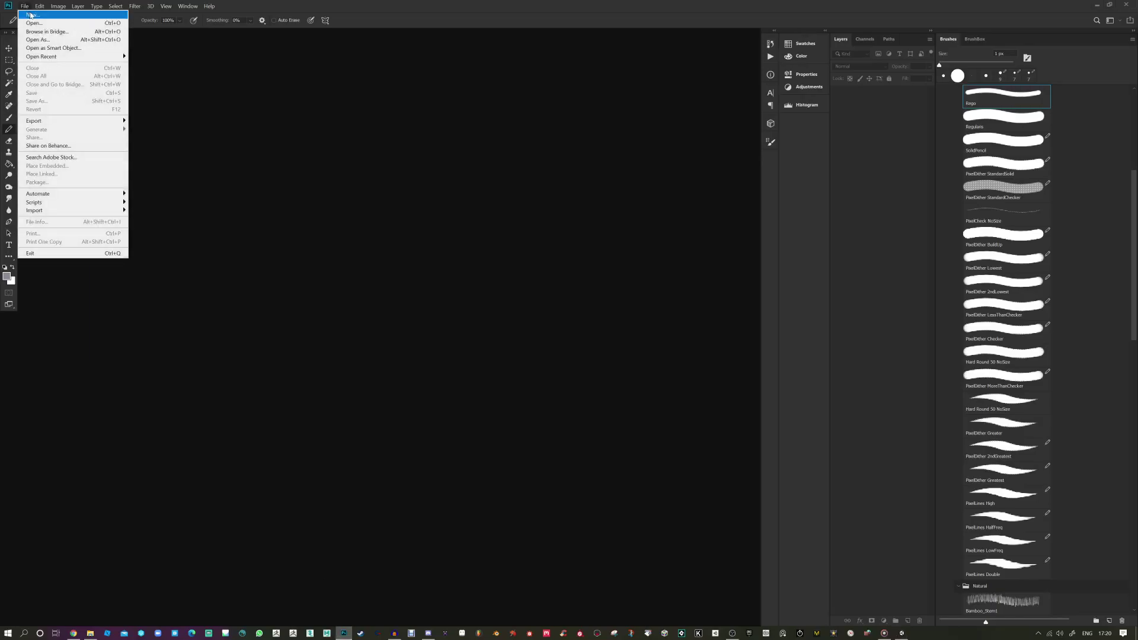
left_click(31, 14)
left_click(216, 135)
type("1024102")
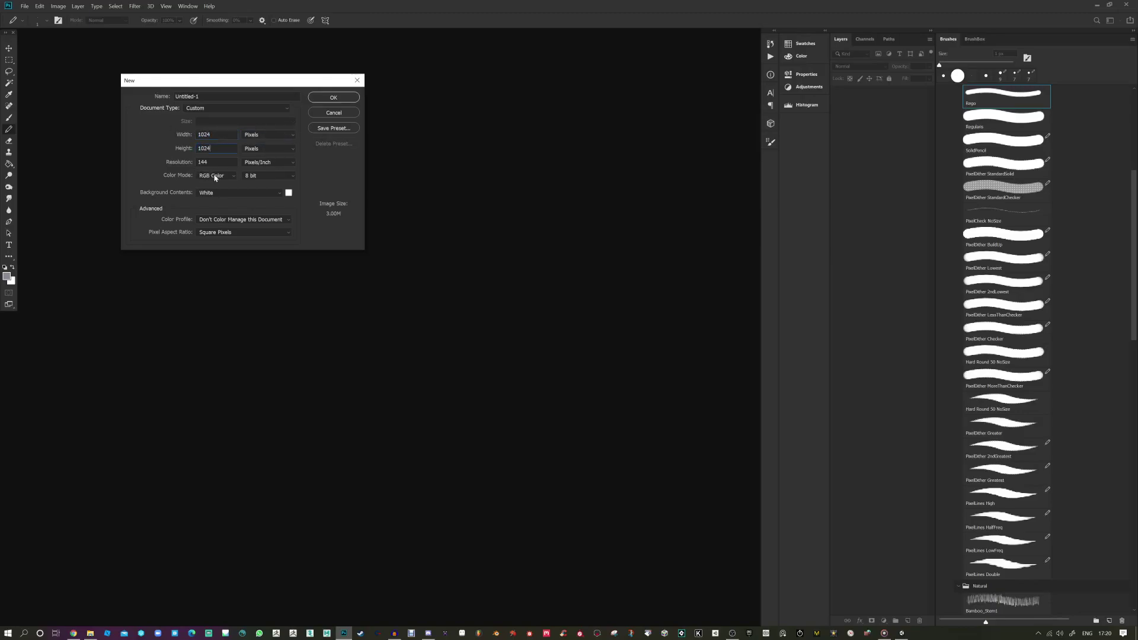
left_click(356, 100)
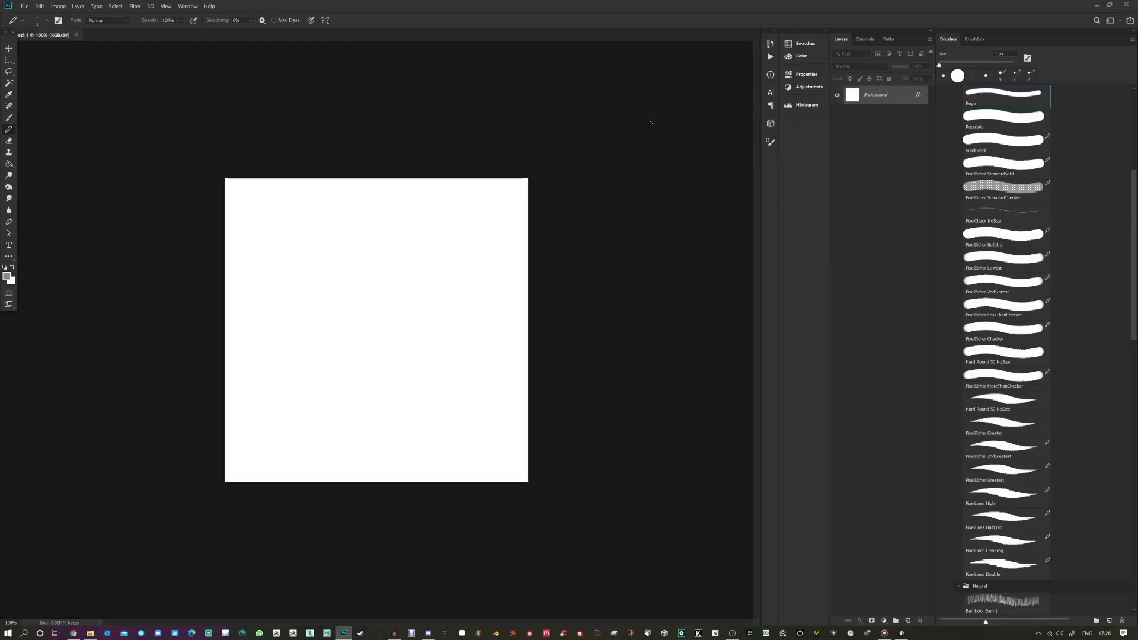
Step: Set the foreground colour to black and fill the canvas with the Clouds render filter
left_click(7, 276)
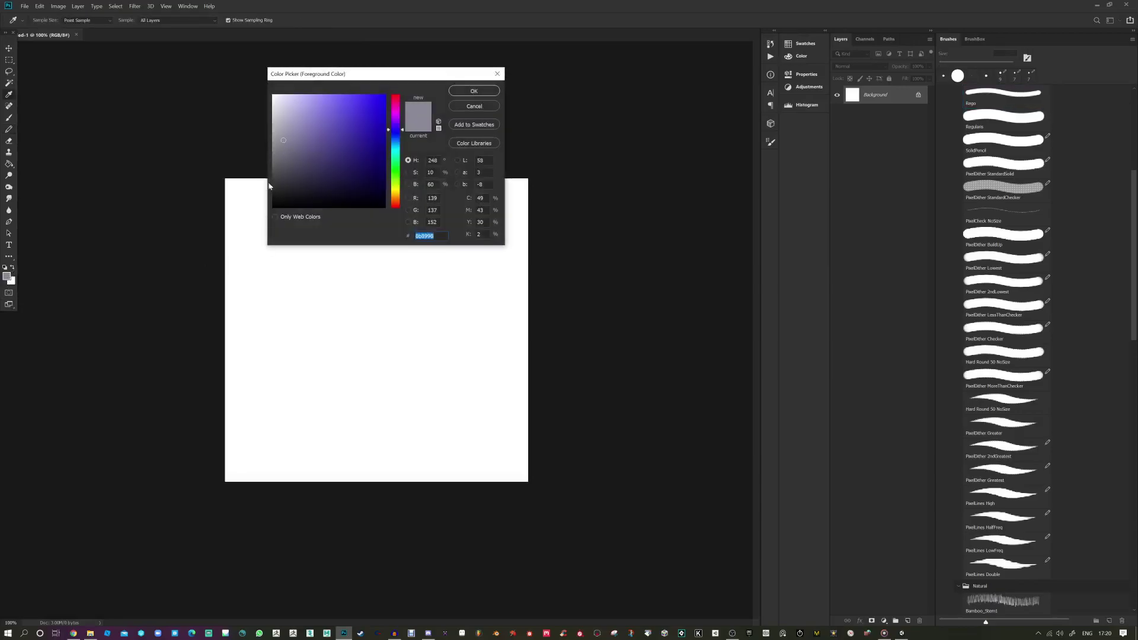
left_click(468, 92)
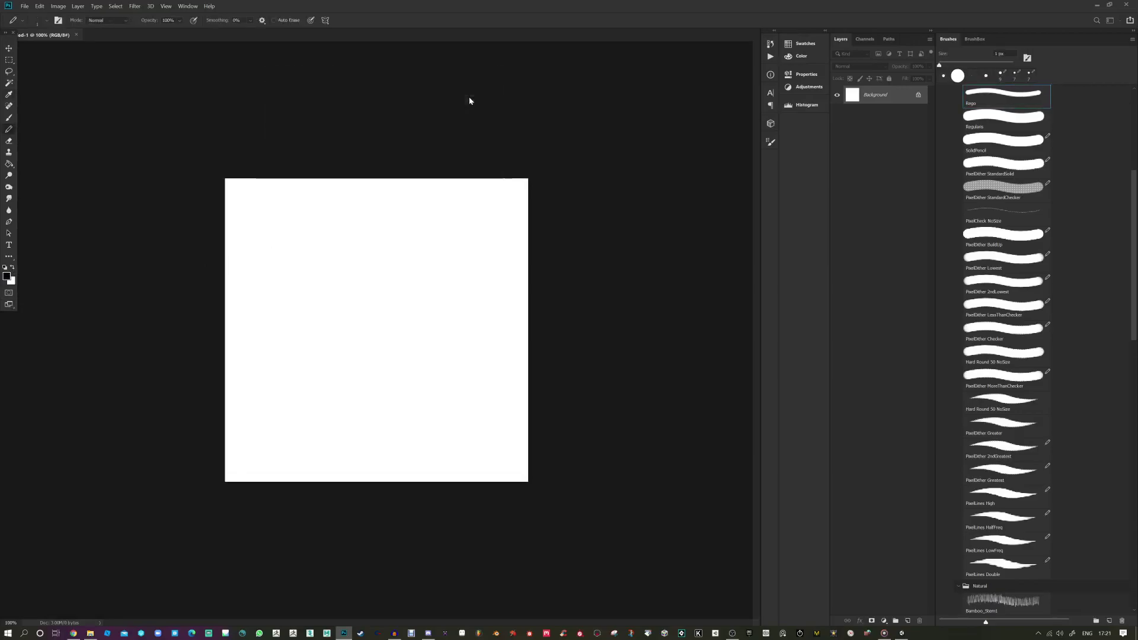
left_click(134, 6)
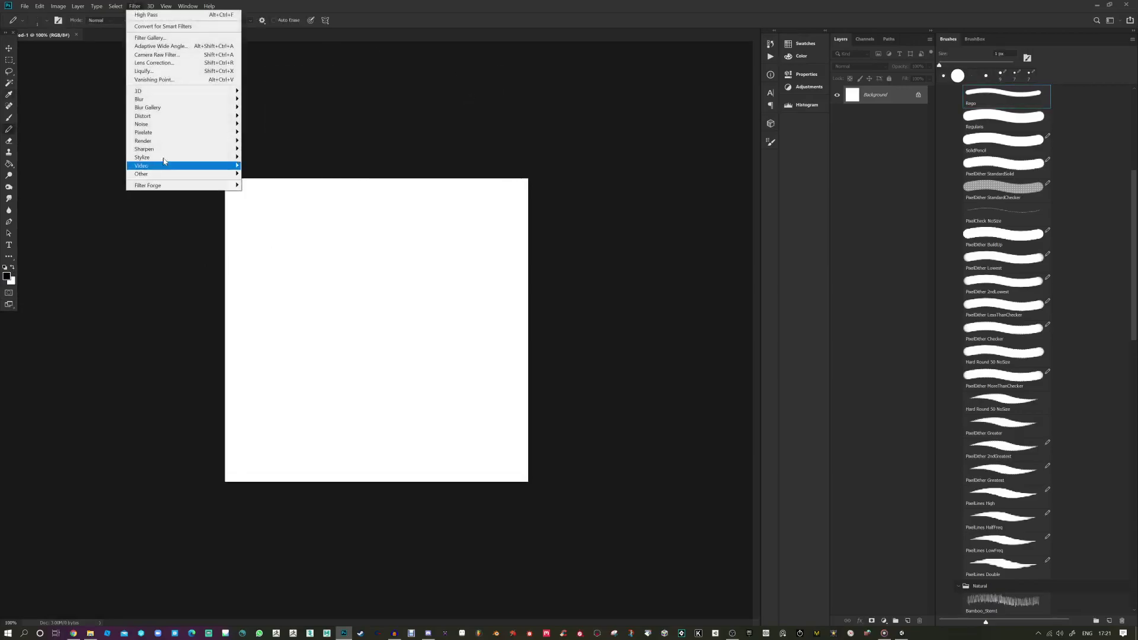
mouse_move(225, 141)
left_click(259, 169)
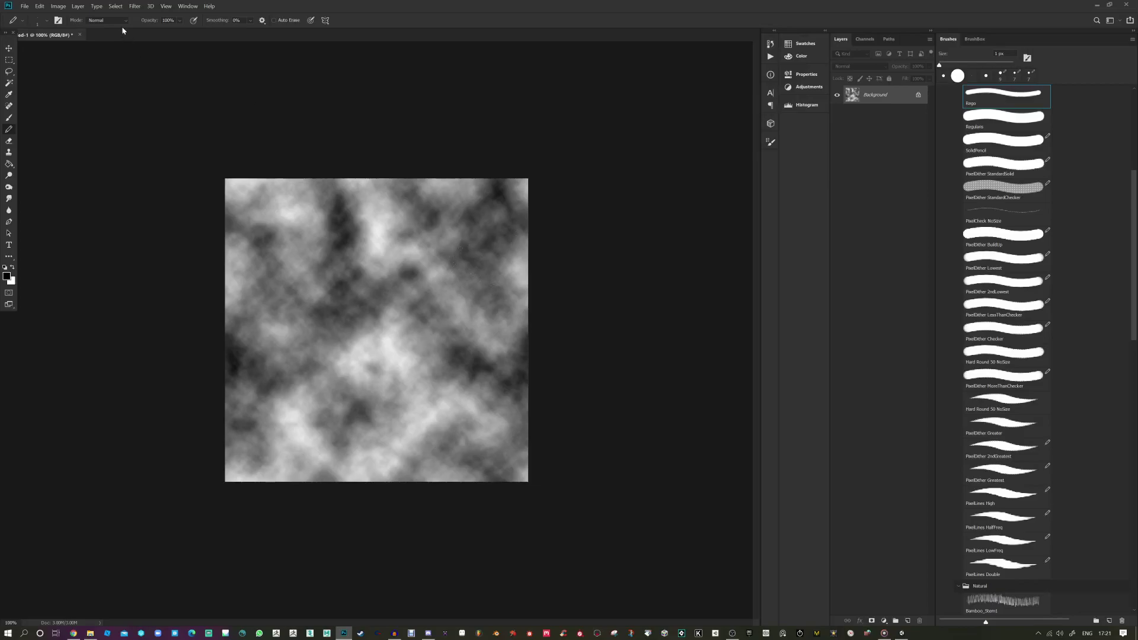
Step: Unlock the background layer and offset the clouds by 512 pixels horizontally and vertically with Wrap Around
left_click(919, 96)
left_click(135, 6)
mouse_move(175, 178)
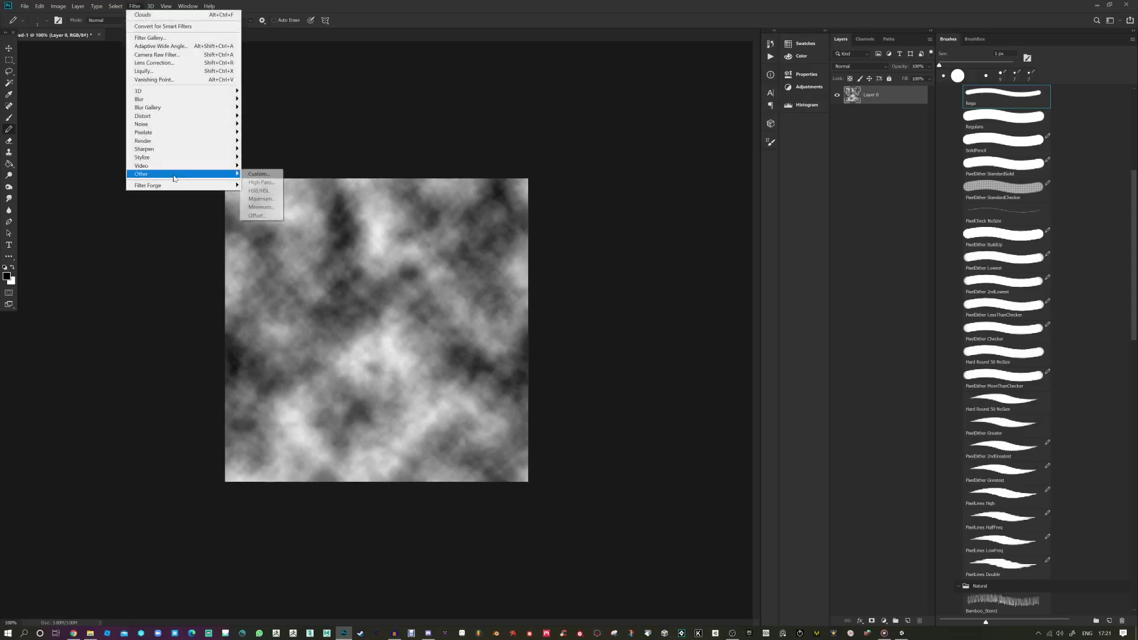
left_click(257, 215)
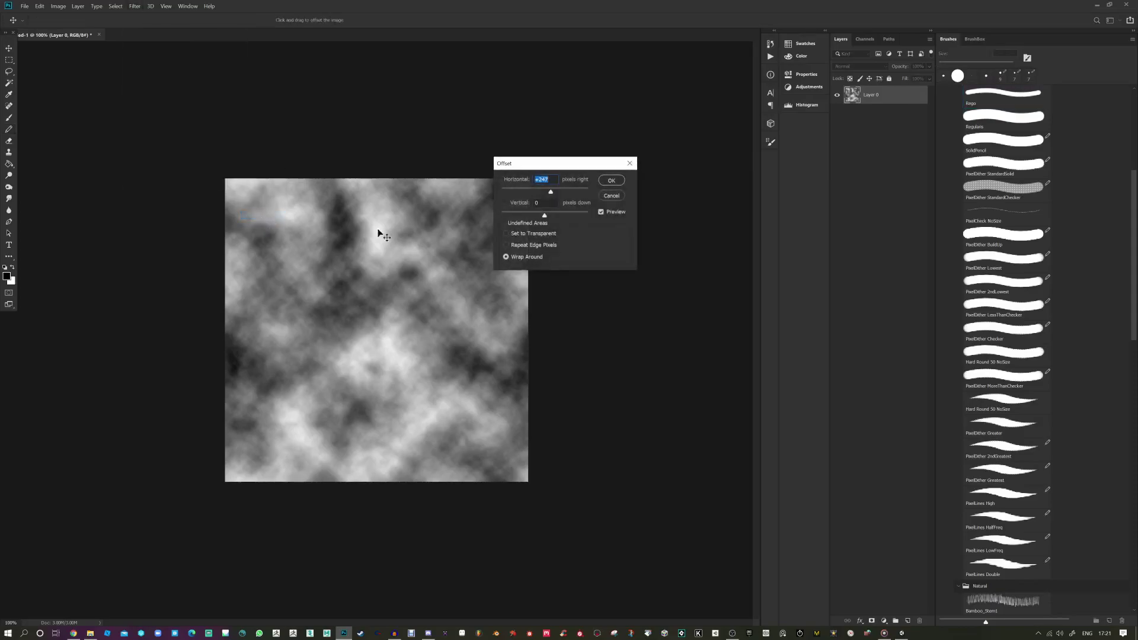
left_click_drag(323, 227, 431, 215)
type("512")
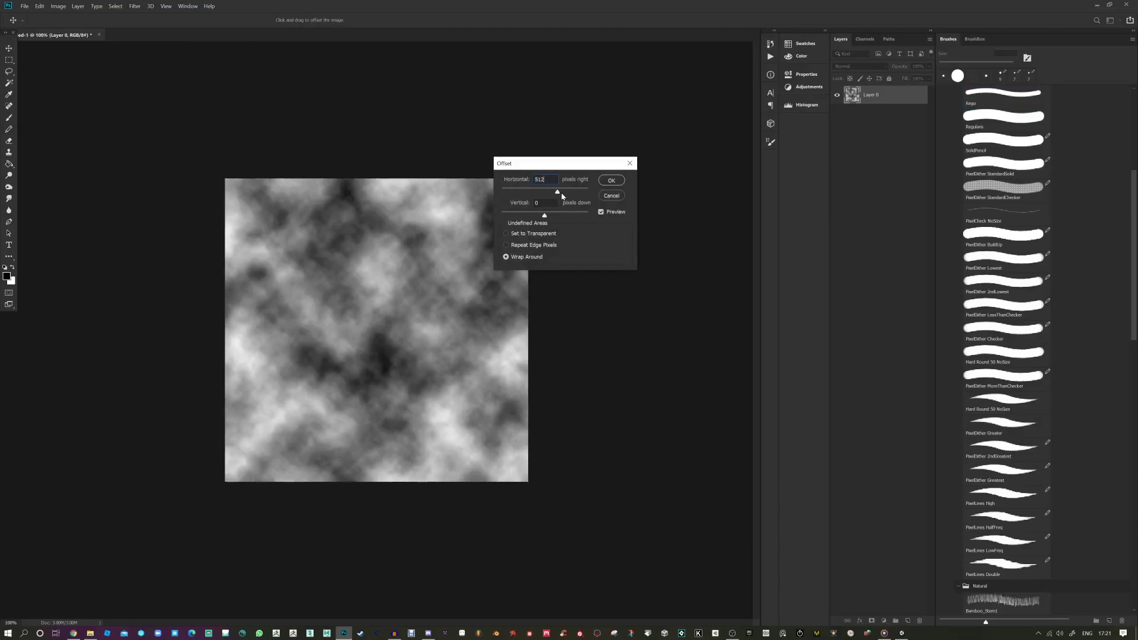
key("Tab")
type("512")
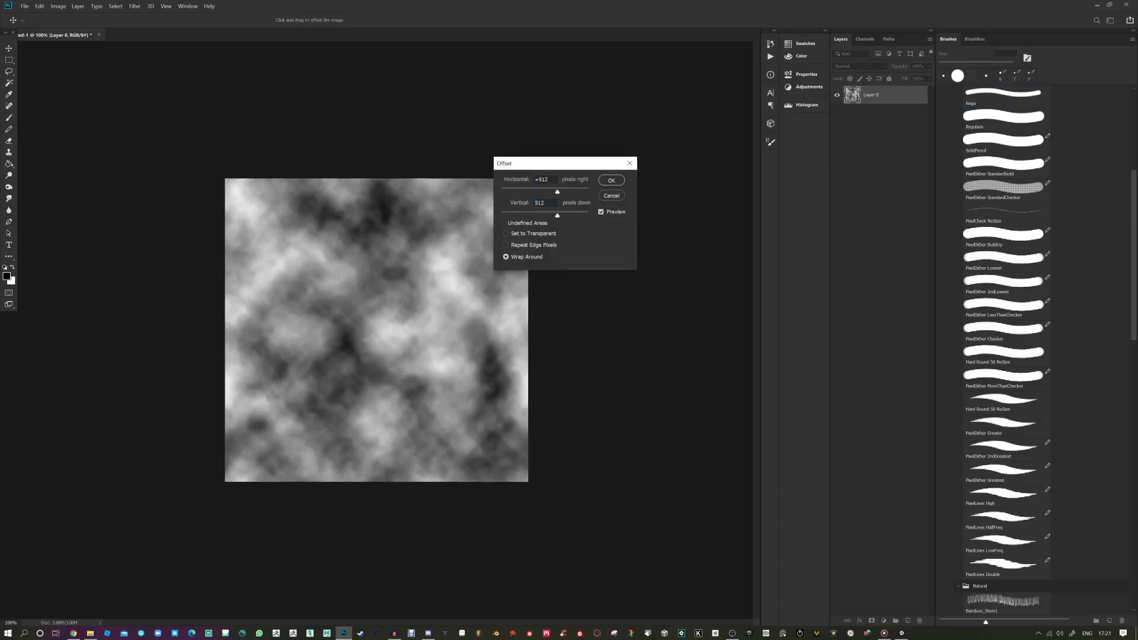
left_click(610, 181)
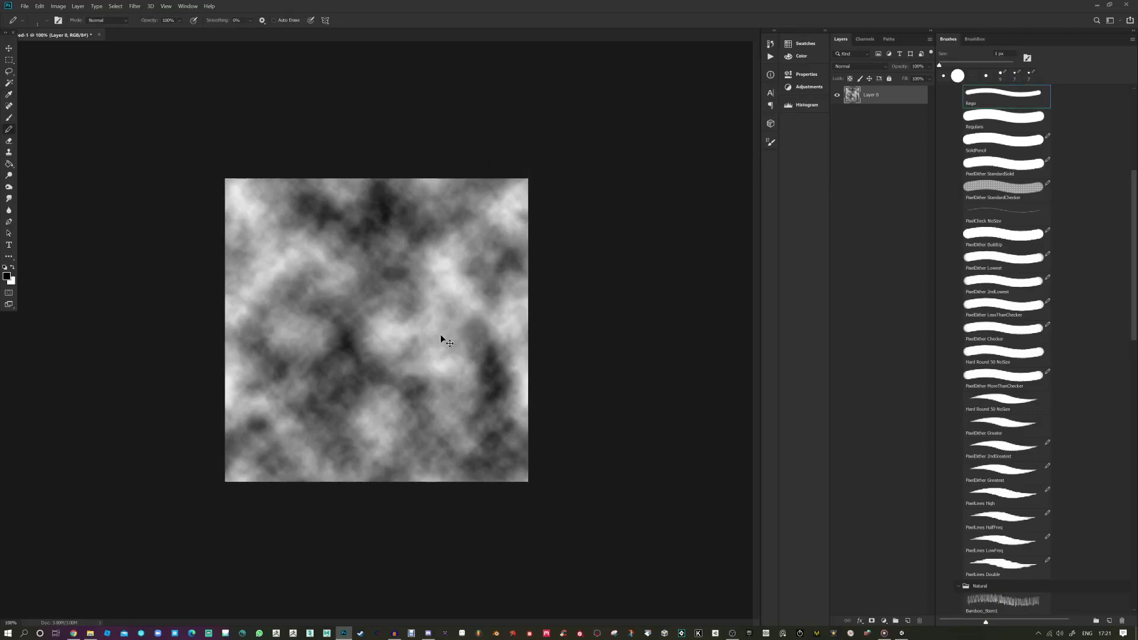
Step: Save a copy of the cloud image to the Desktop as a PNG named Texture with the large file size option
key("ctrl+0")
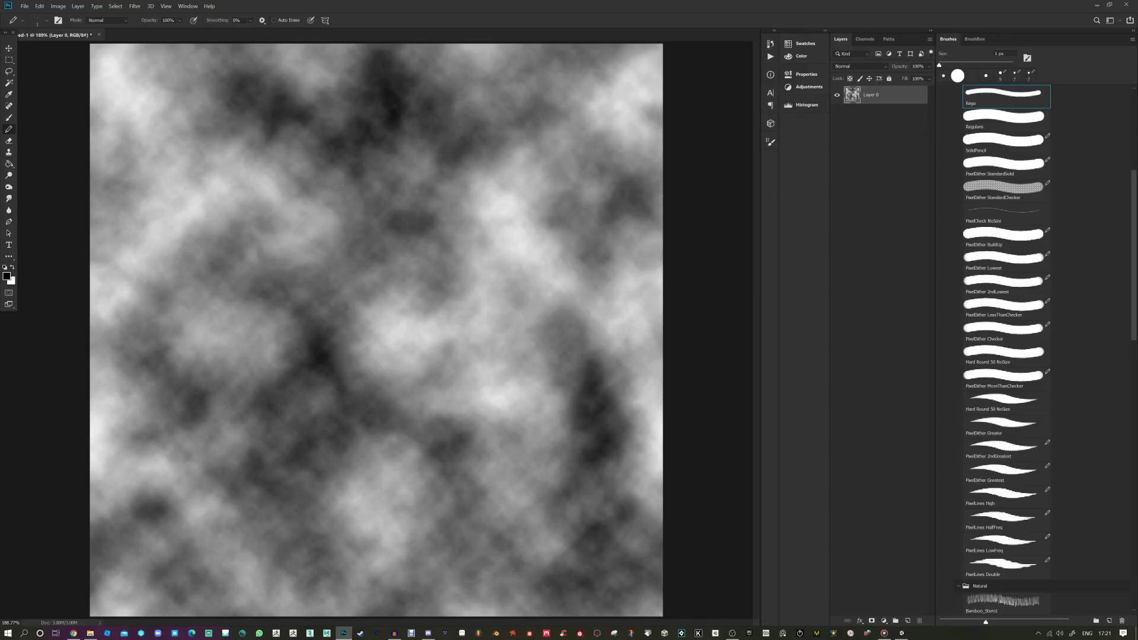
left_click(25, 7)
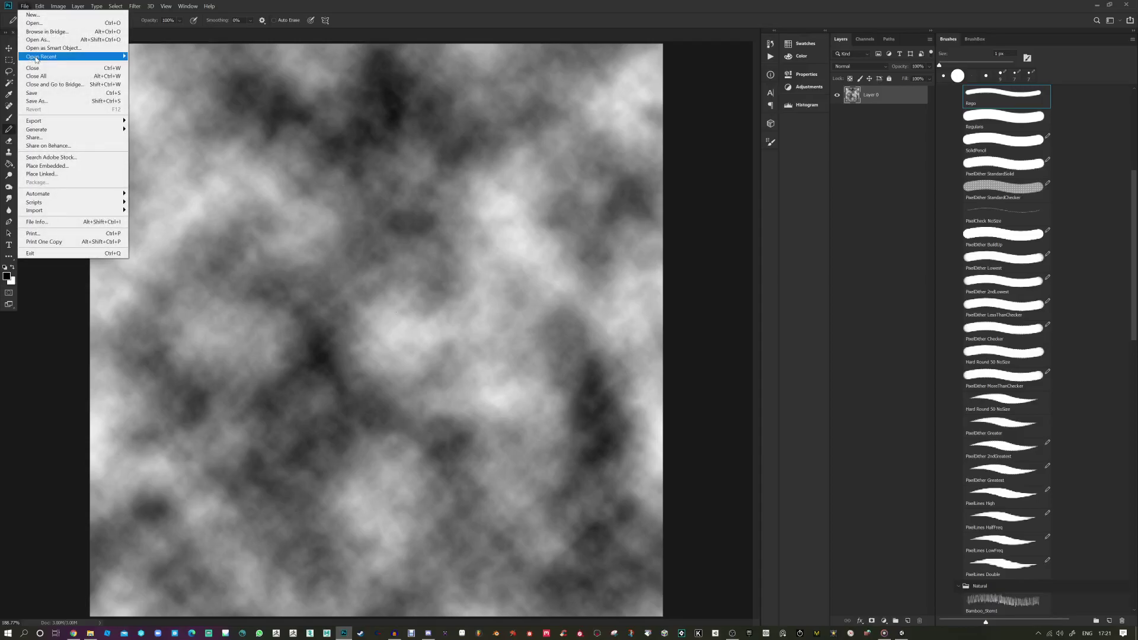
left_click(46, 101)
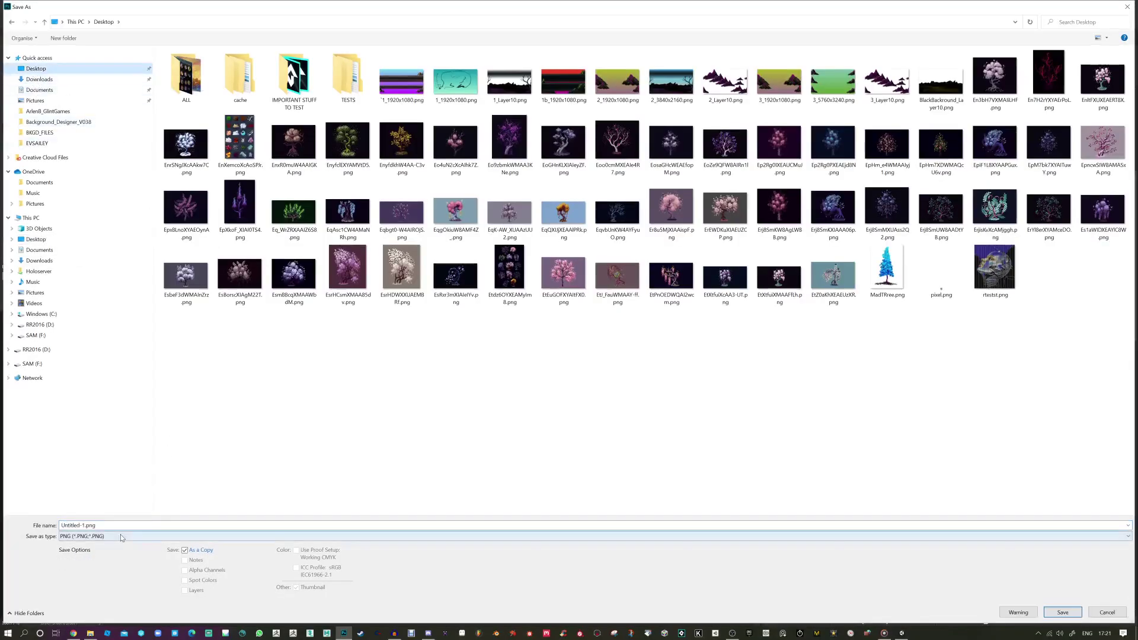
type("clouds")
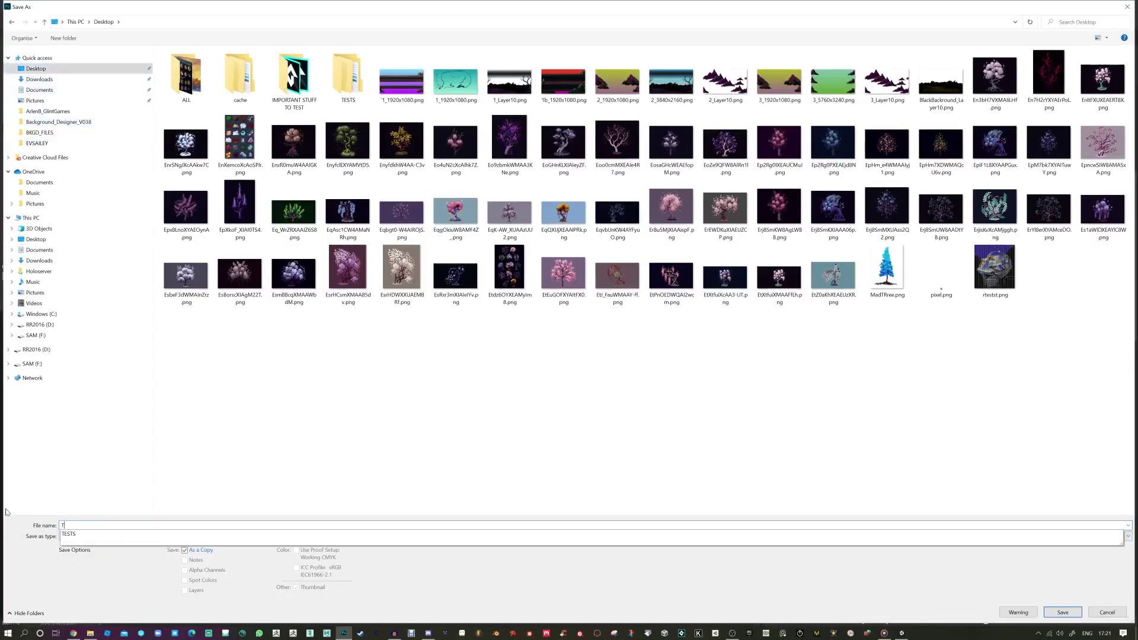
key("Return")
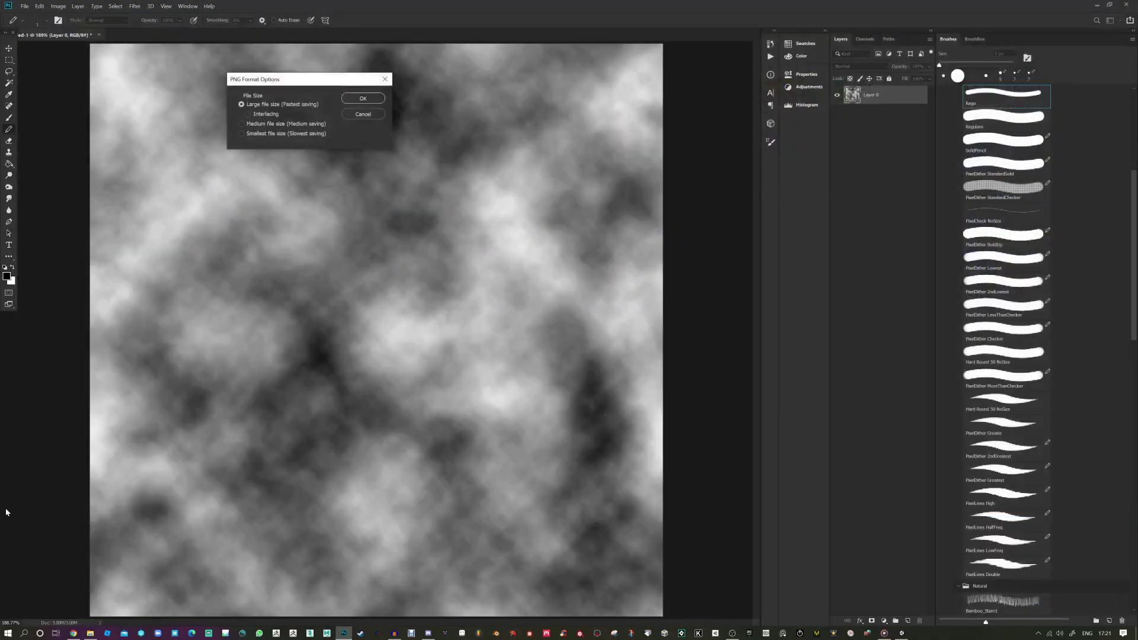
left_click(363, 98)
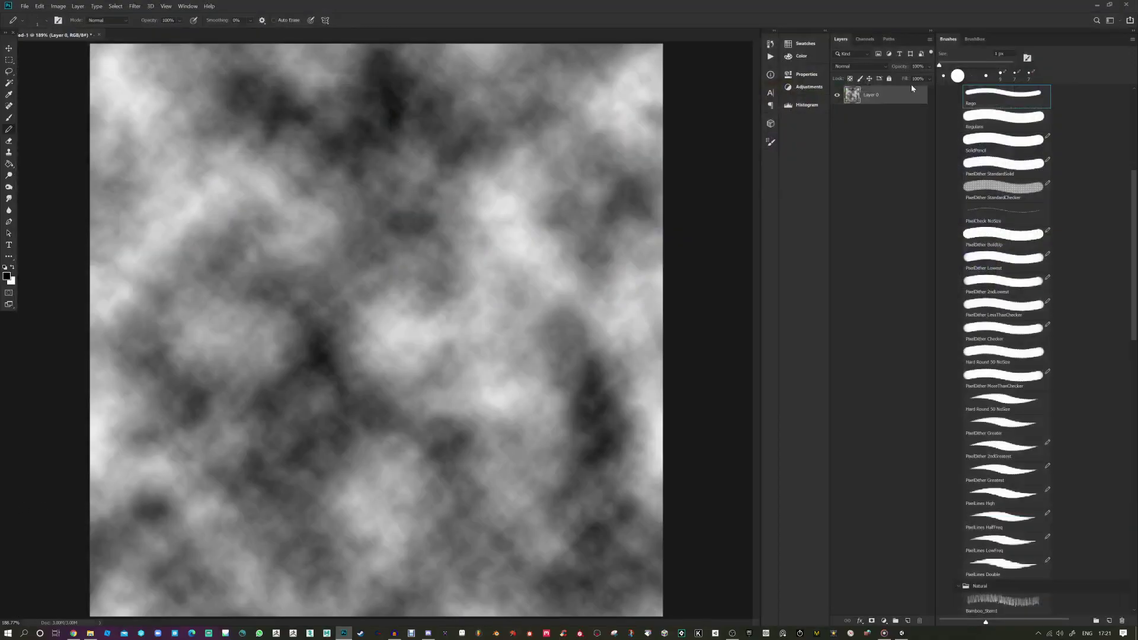
Step: Switch to Unity and import Texture.png into the PBR_Texture_Tutorial folder
left_click(1097, 6)
left_click(730, 119)
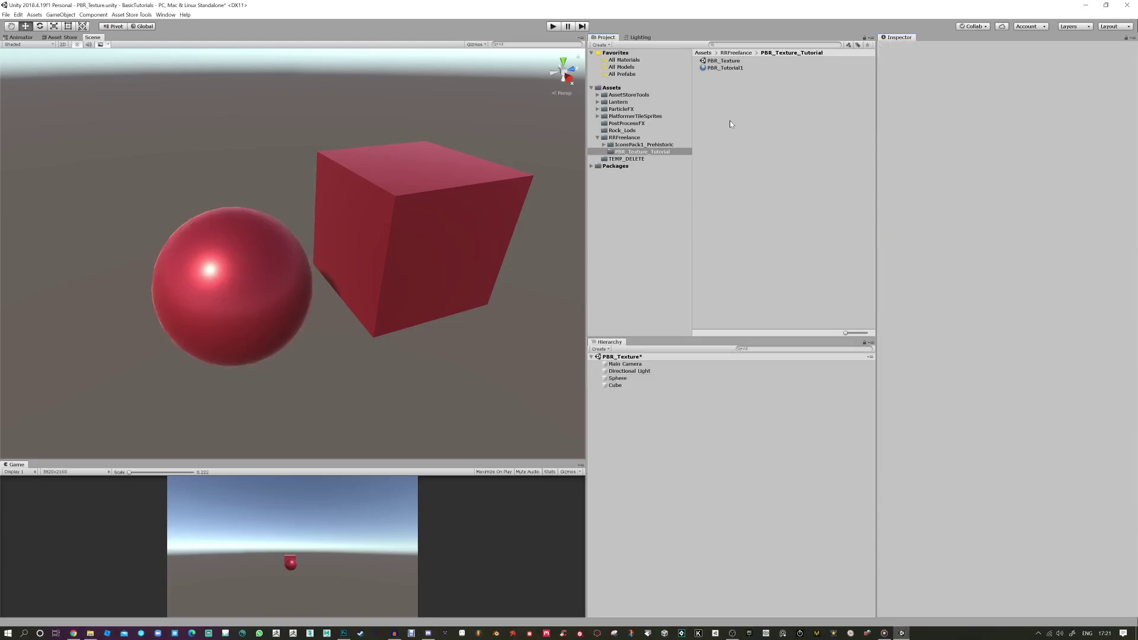
right_click(730, 119)
left_click(766, 195)
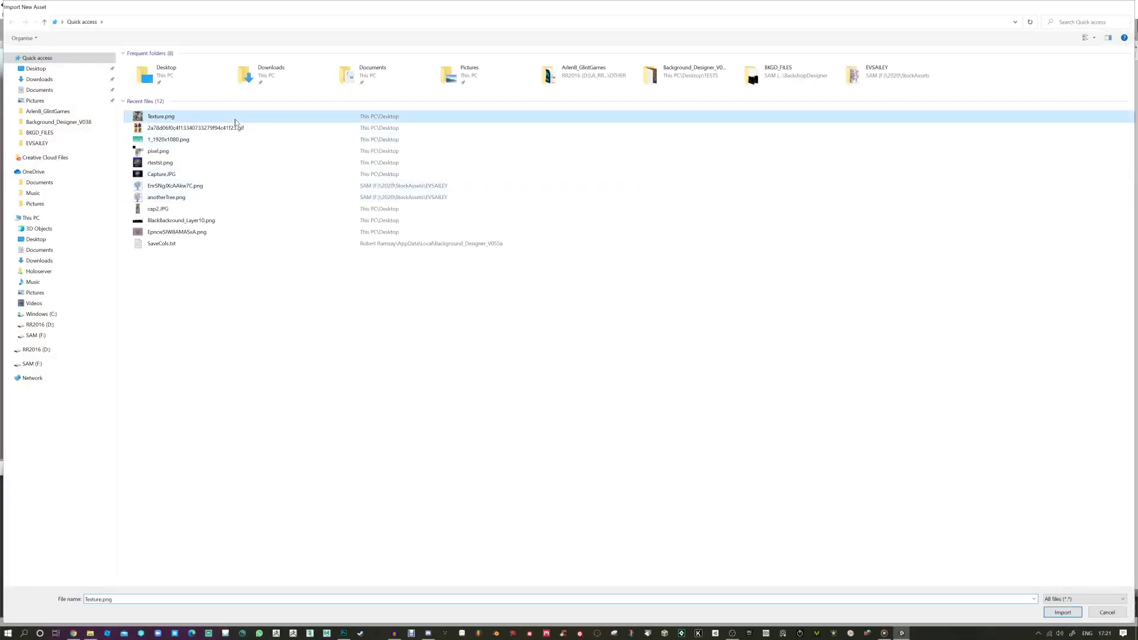
double_click(236, 120)
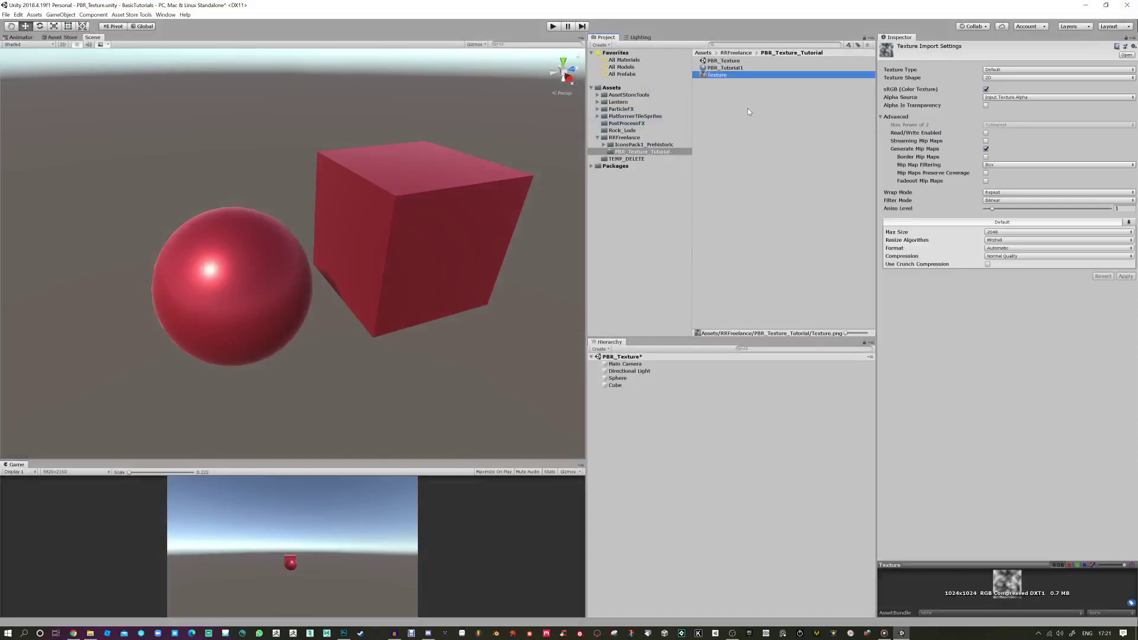
Step: Assign the imported Texture as the albedo map of the PBR_Tutorial1 material
left_click(724, 69)
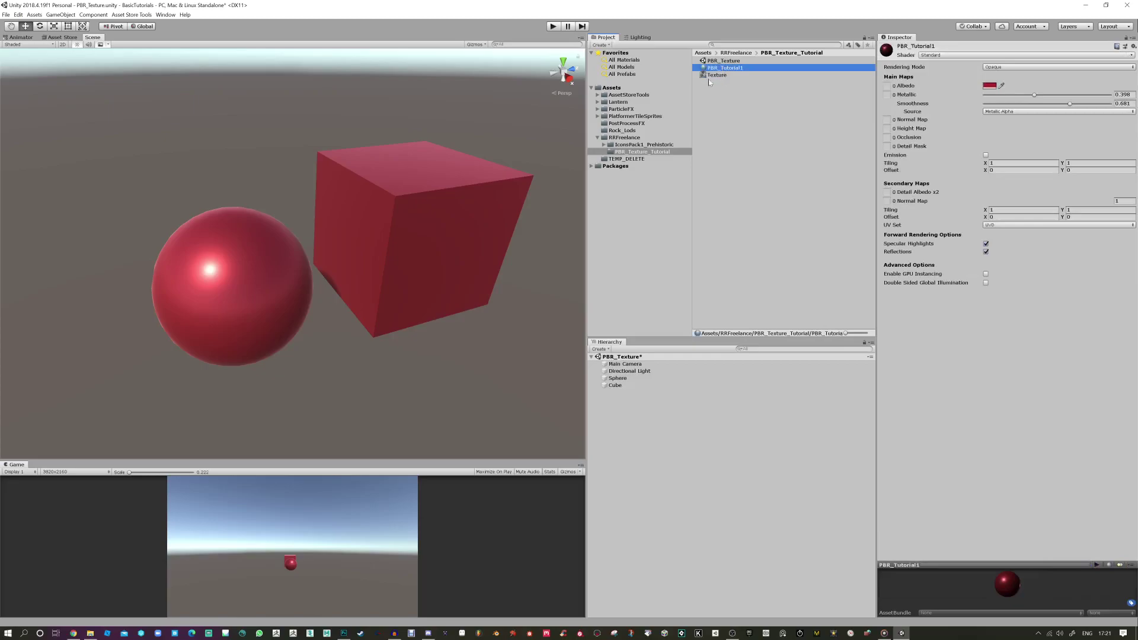
left_click_drag(702, 76, 889, 89)
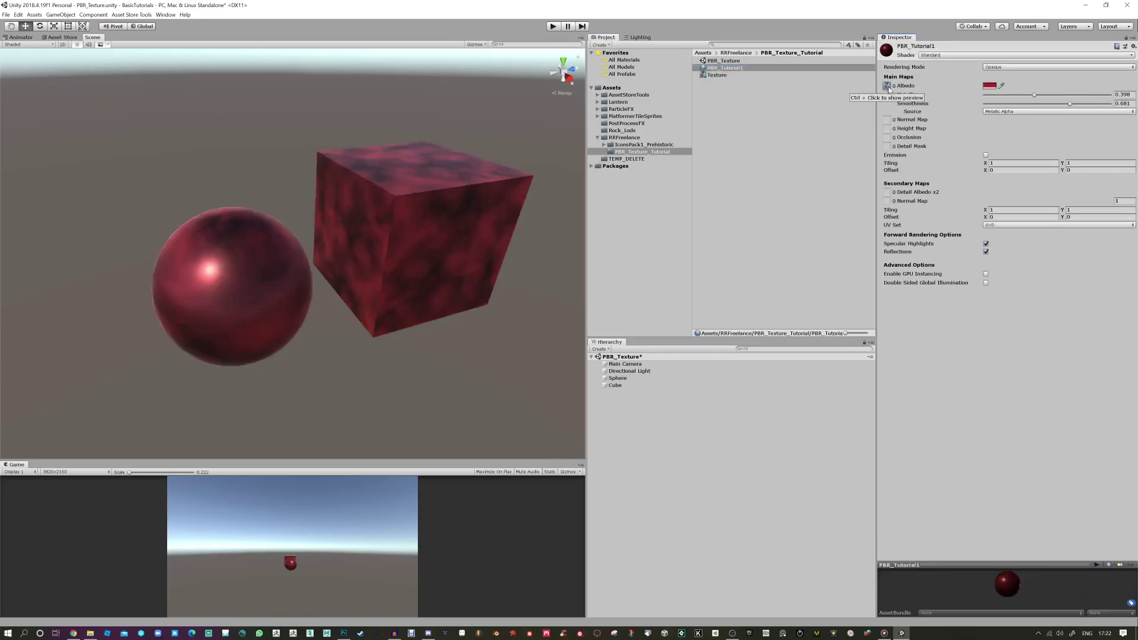
mouse_move(379, 242)
left_mouse_down()
mouse_move(414, 315)
mouse_move(468, 262)
mouse_move(295, 172)
mouse_move(290, 251)
mouse_move(399, 242)
left_mouse_up()
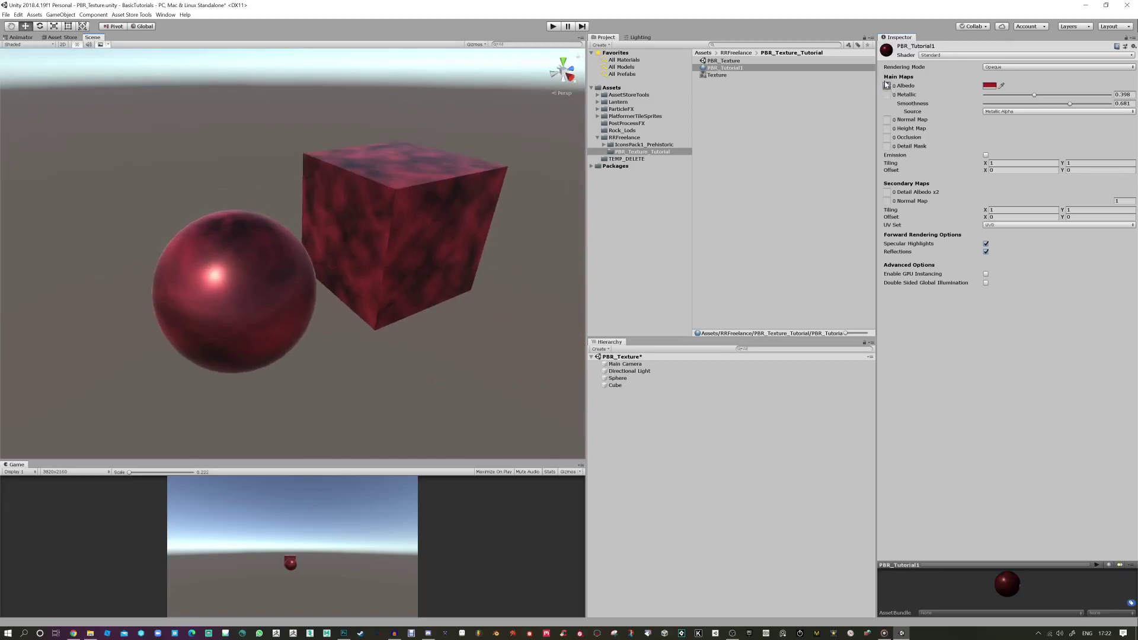
Step: Set the material's albedo tint to white (FFFFFF), trying a yellow-green tint (CCFF14) in between
left_click(991, 86)
left_click_drag(1076, 184, 1047, 153)
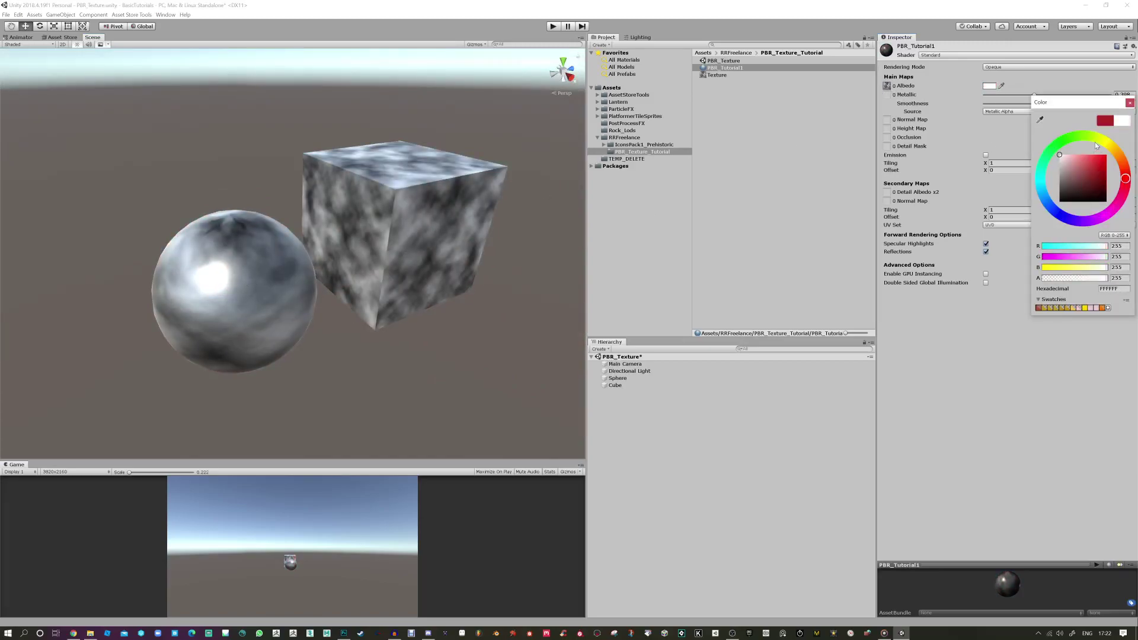
left_click(1102, 155)
mouse_move(1109, 145)
left_mouse_down()
mouse_move(1050, 134)
mouse_move(1095, 137)
left_mouse_up()
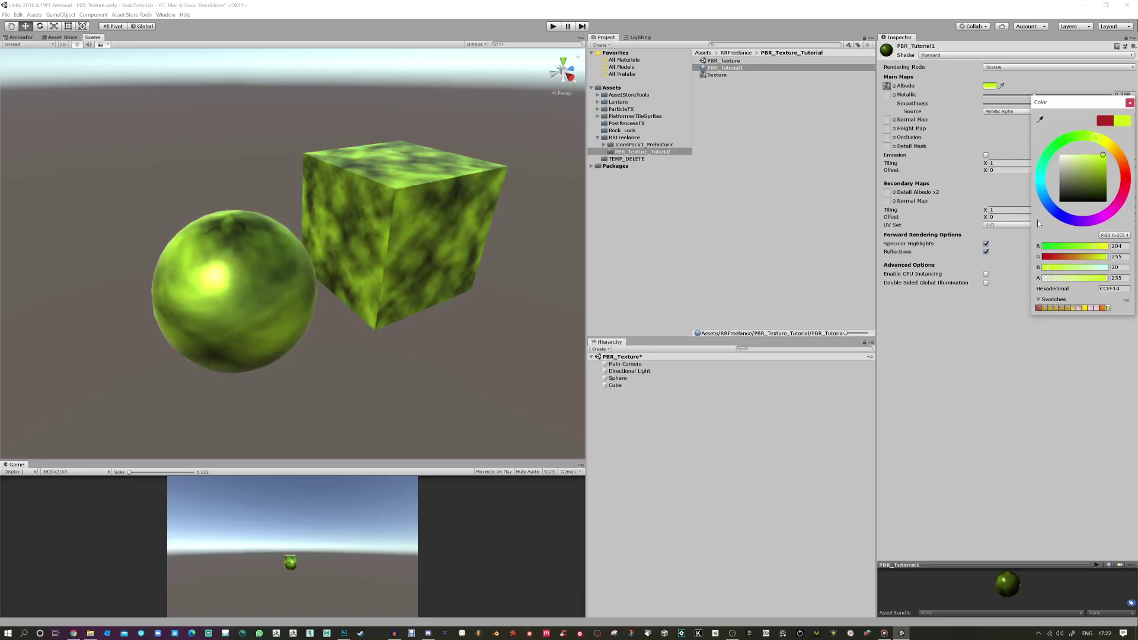
left_click_drag(1085, 180, 1086, 154)
left_click_drag(1061, 157, 1034, 127)
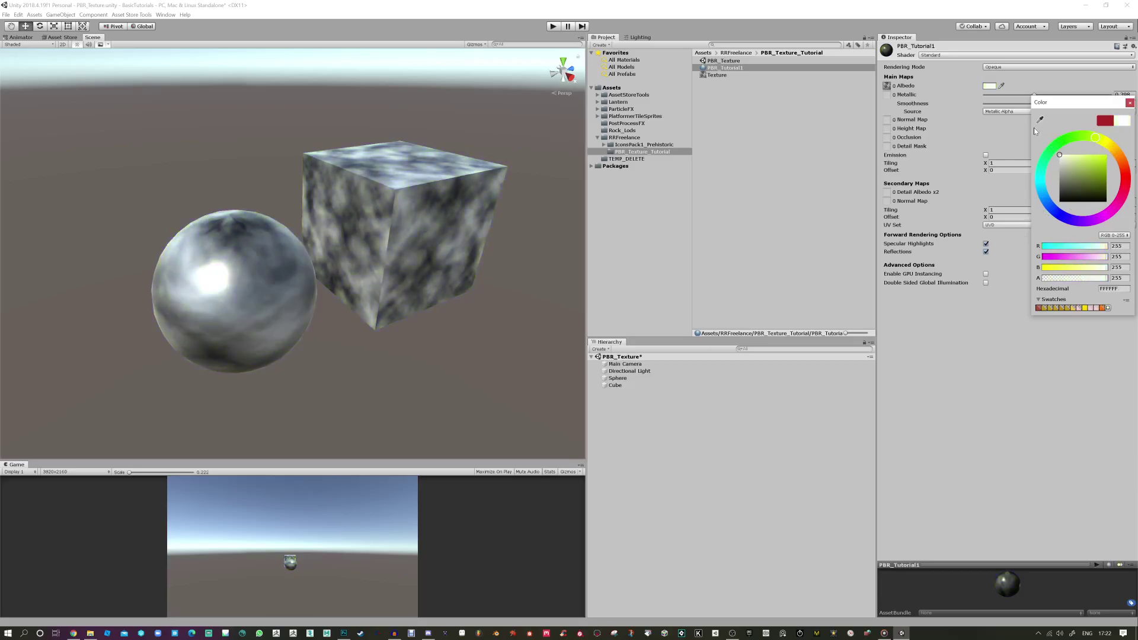
left_click(1130, 103)
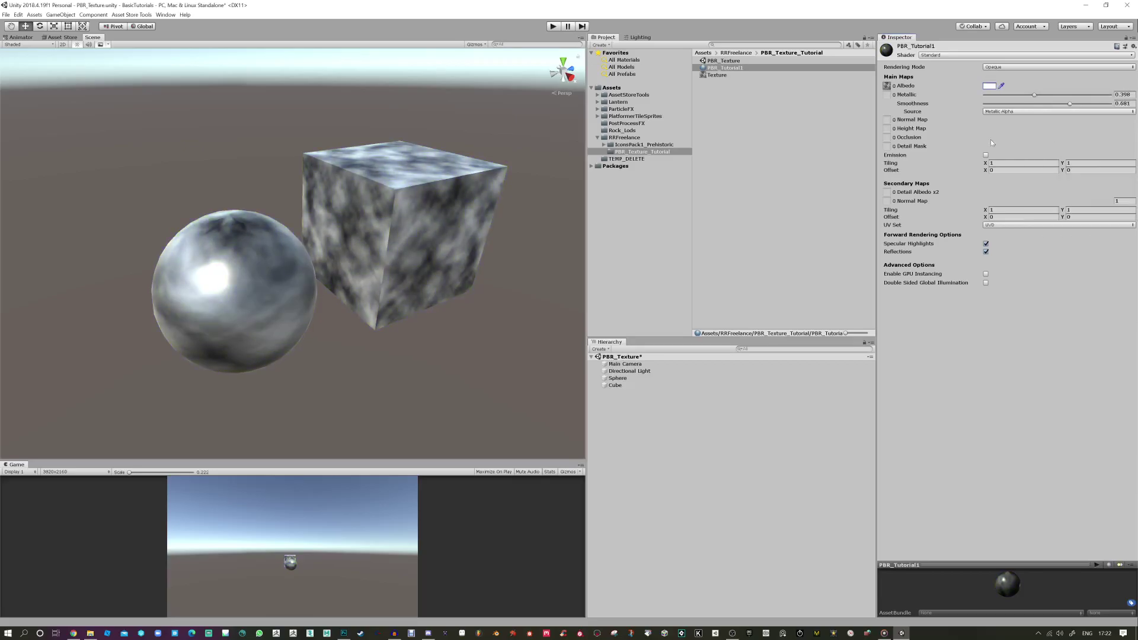
Step: Set the material's rendering mode to Cutout and try different alpha cutoff values
left_click_drag(526, 188, 460, 239)
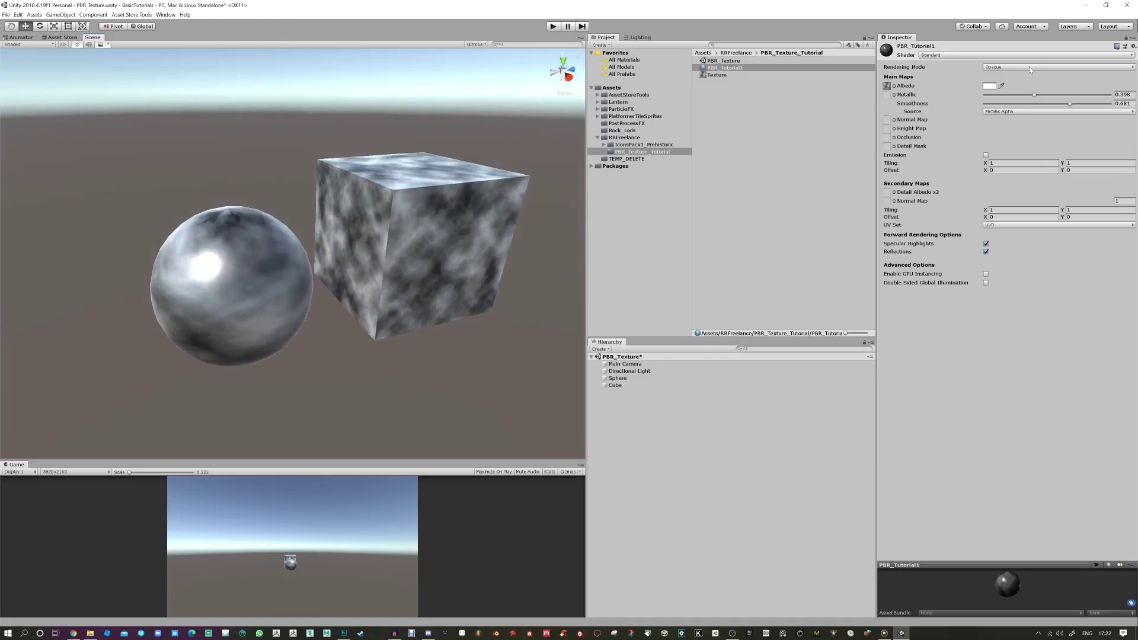
left_click(1029, 66)
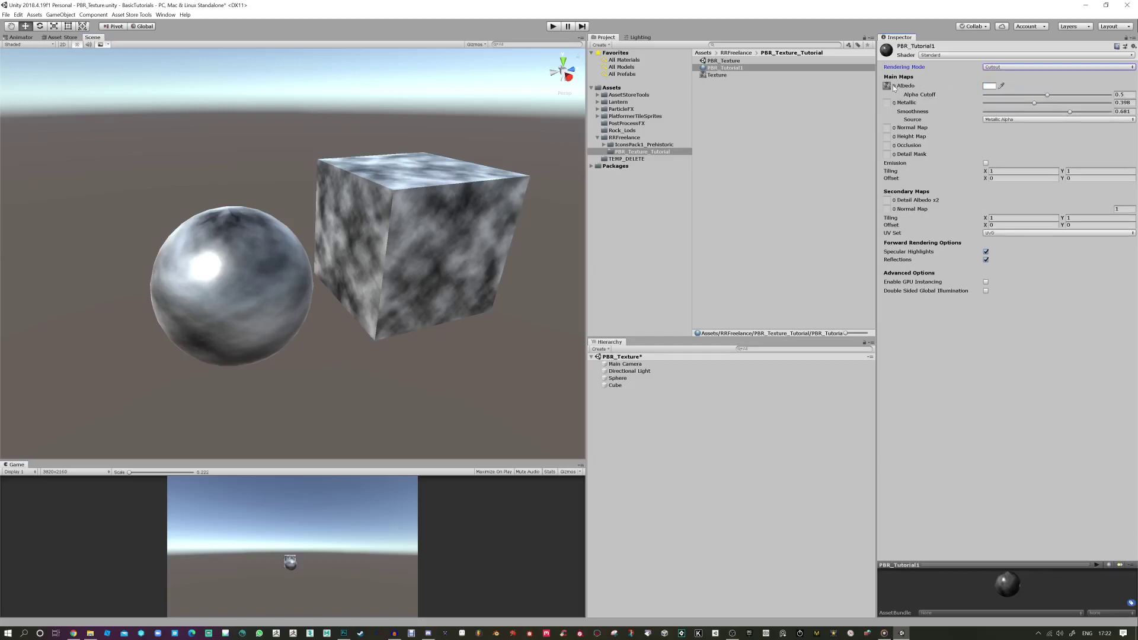
left_click_drag(1047, 95, 998, 95)
left_click_drag(1088, 96, 1053, 98)
Step: Set the Texture's alpha source to From Gray Scale, enable Alpha Is Transparency, and apply the import settings
left_click(721, 76)
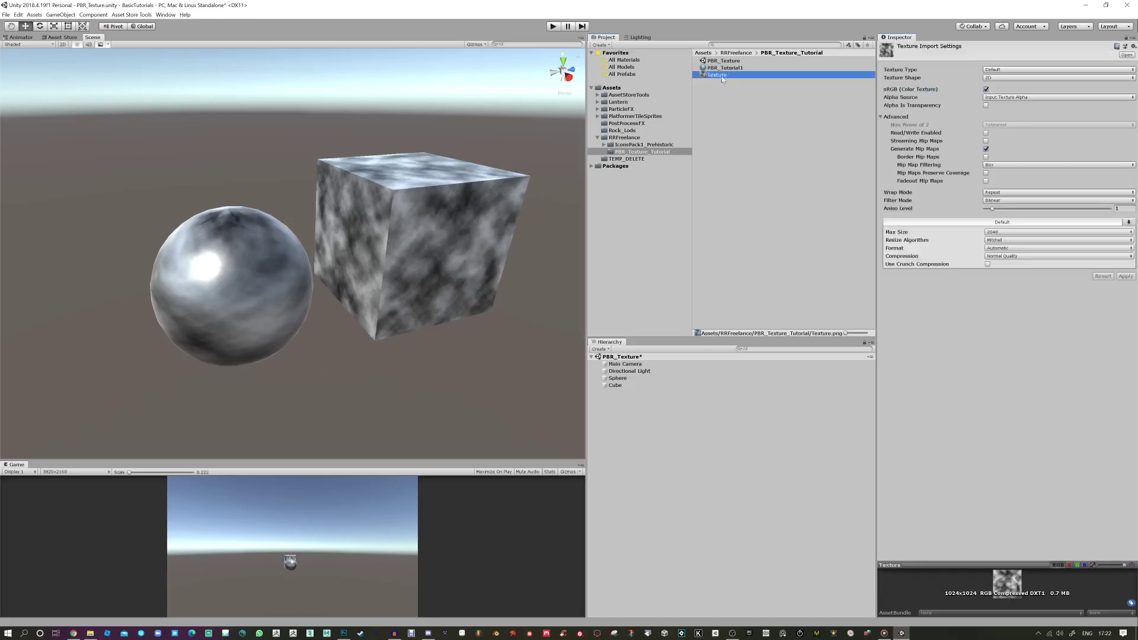
left_click(1002, 99)
left_click(1009, 126)
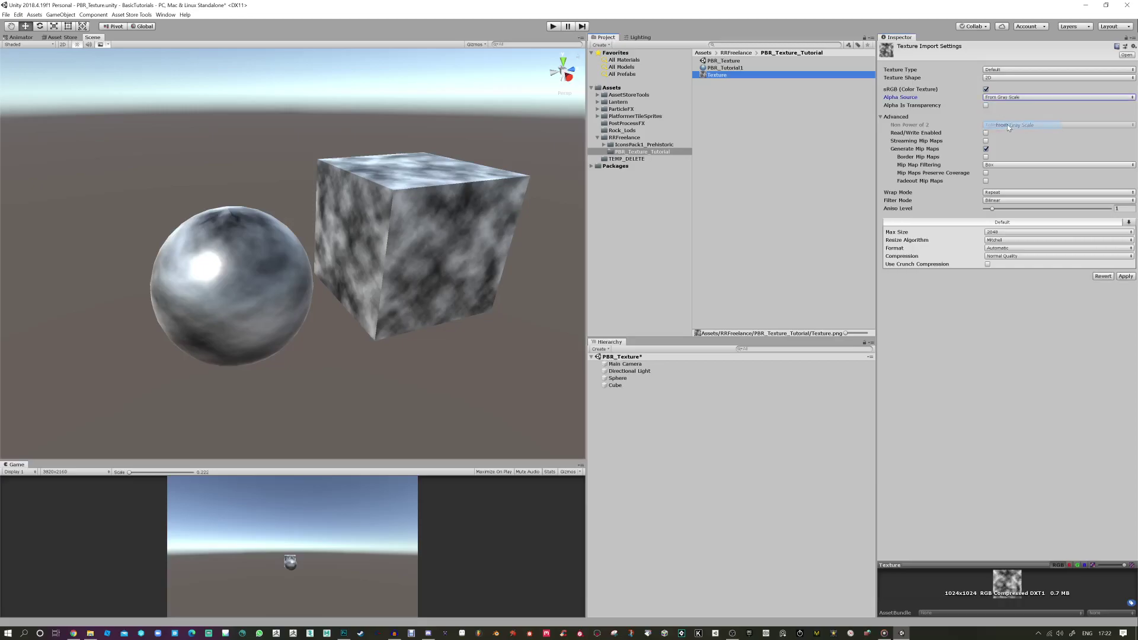
left_click(987, 105)
left_click(1125, 277)
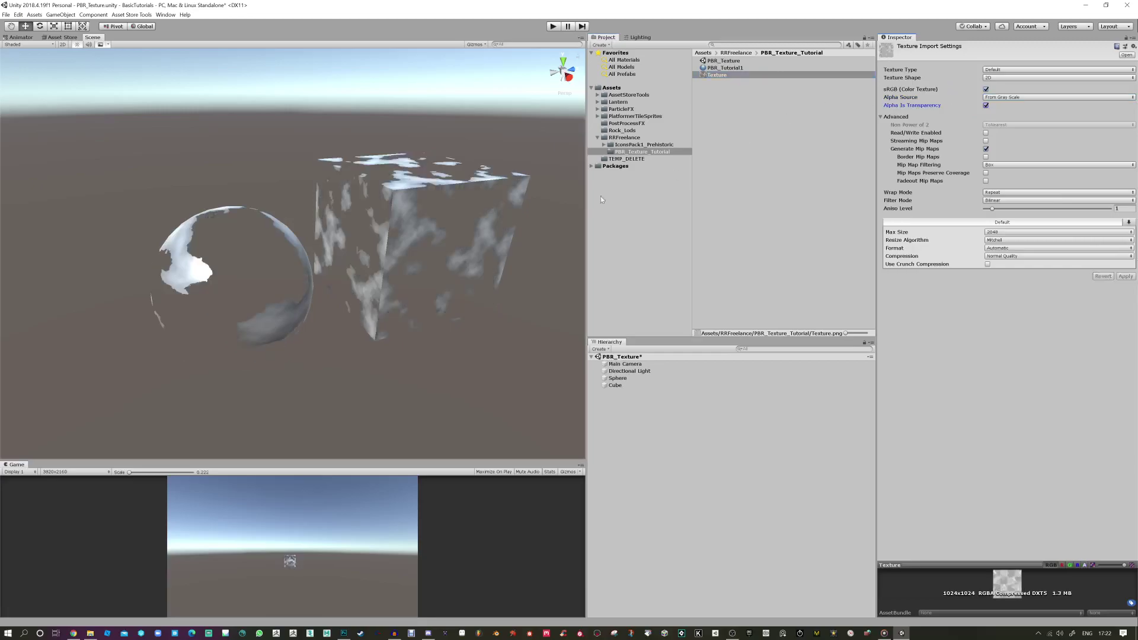
Step: Lower the alpha cutoff of the PBR_Tutorial1 material to about 0.415
left_click_drag(394, 190, 425, 199)
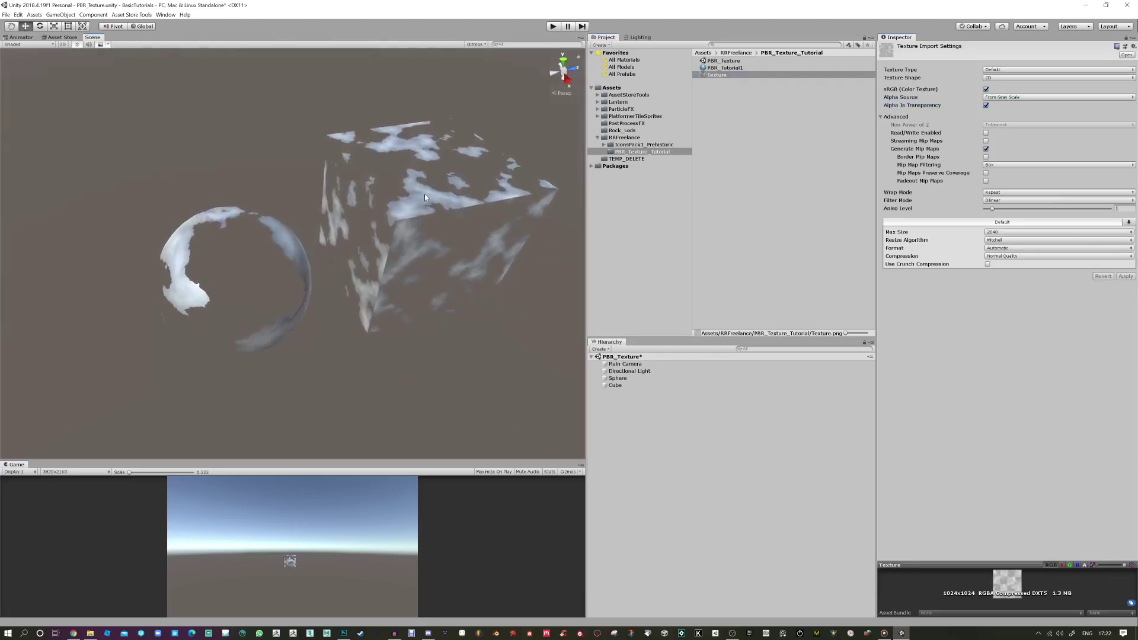
left_click(711, 68)
mouse_move(1057, 99)
left_mouse_down()
mouse_move(987, 96)
mouse_move(1102, 96)
mouse_move(1036, 96)
left_mouse_up()
left_click_drag(415, 266, 226, 351)
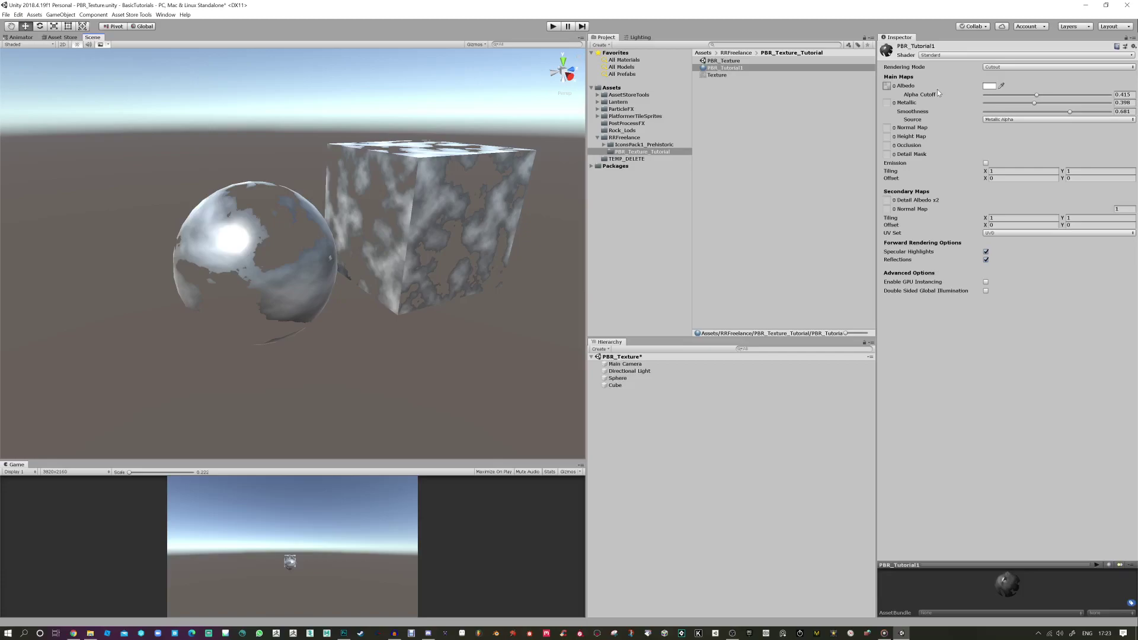
left_click_drag(407, 200, 374, 203)
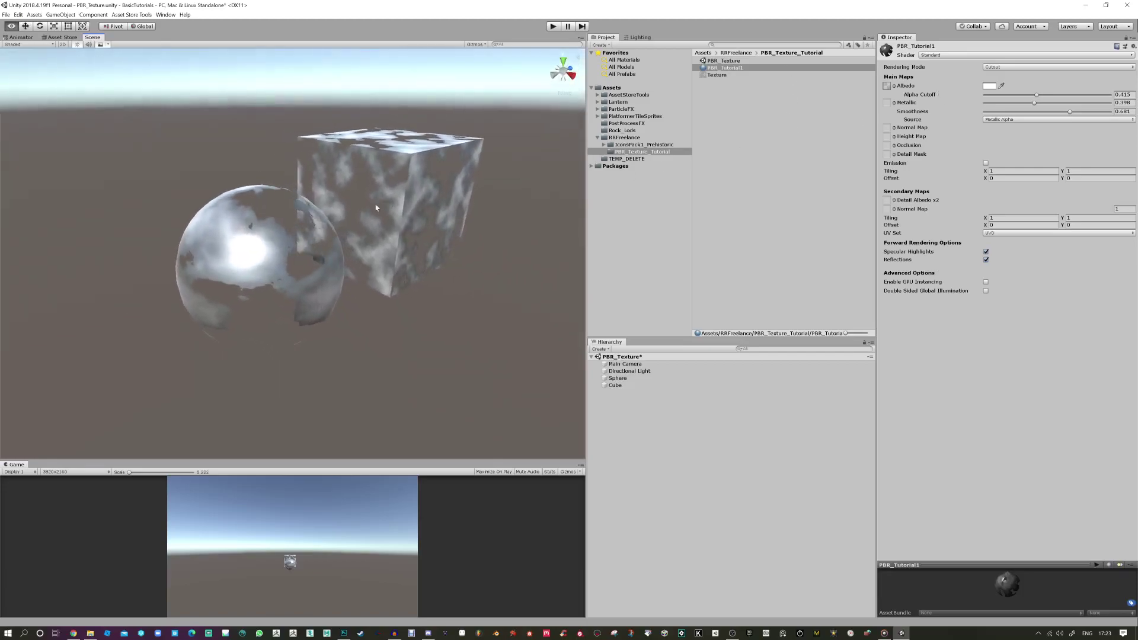
left_click_drag(454, 150, 395, 146)
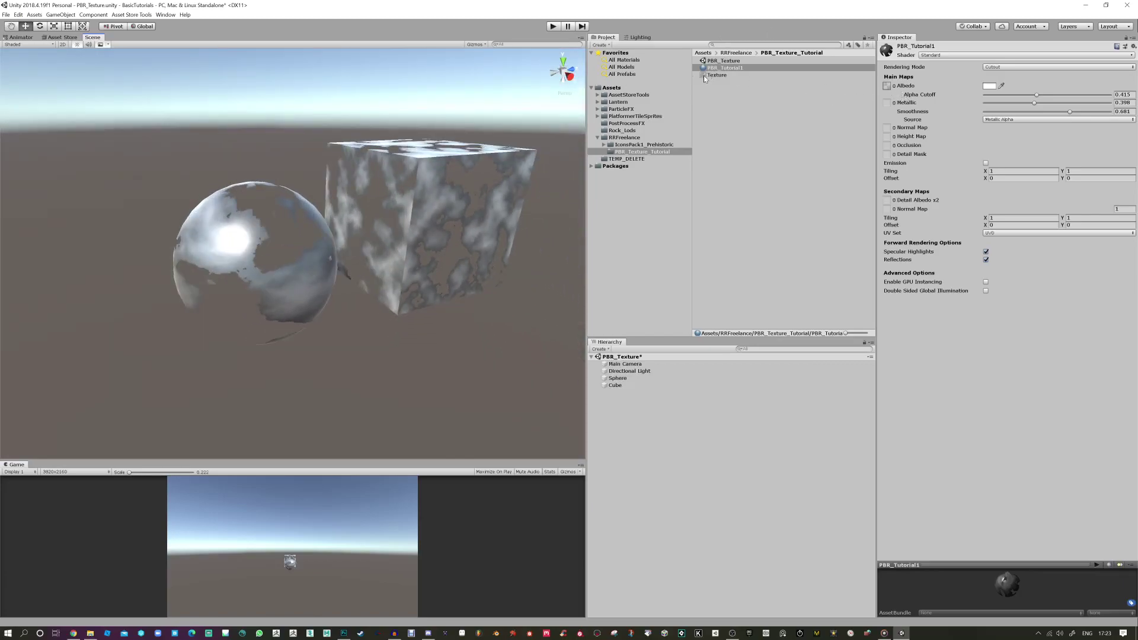
Step: Assign Texture as the material's metallic map, try a much lower smoothness, and undo the smoothness change
mouse_move(705, 78)
left_mouse_down()
mouse_move(876, 115)
mouse_move(887, 107)
left_mouse_up()
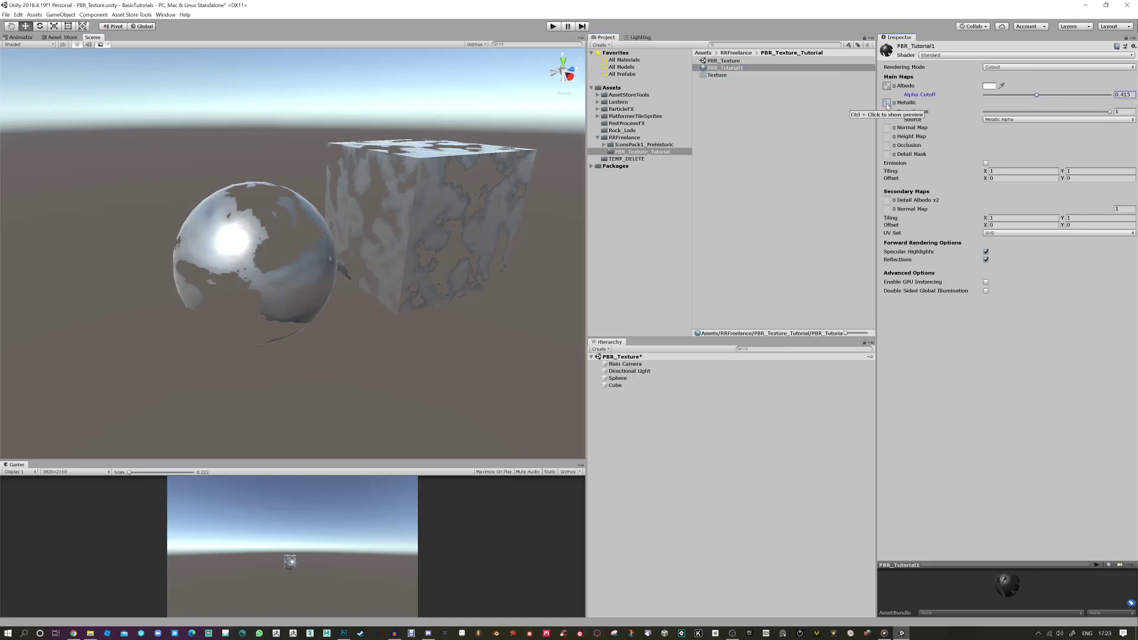
left_click_drag(1110, 112, 993, 116)
key("ctrl+z")
Step: Enlarge the import preview of Texture and toggle its alpha display to examine the cloud pattern without transparency
left_click(711, 75)
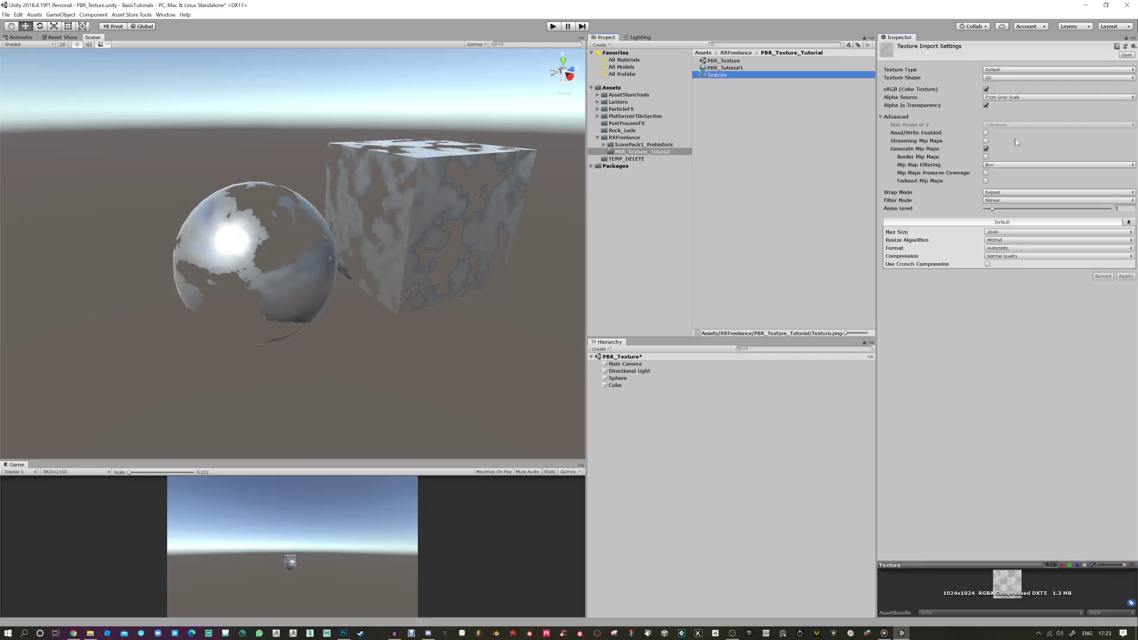
left_click(987, 105)
left_click_drag(1021, 566, 1021, 413)
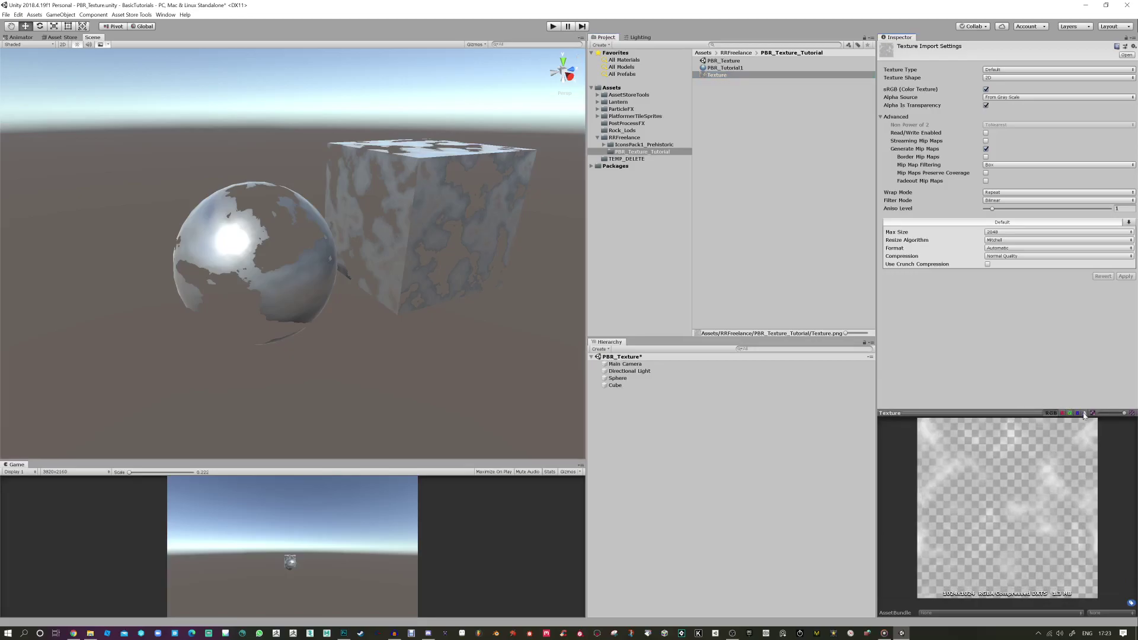
left_click(1085, 414)
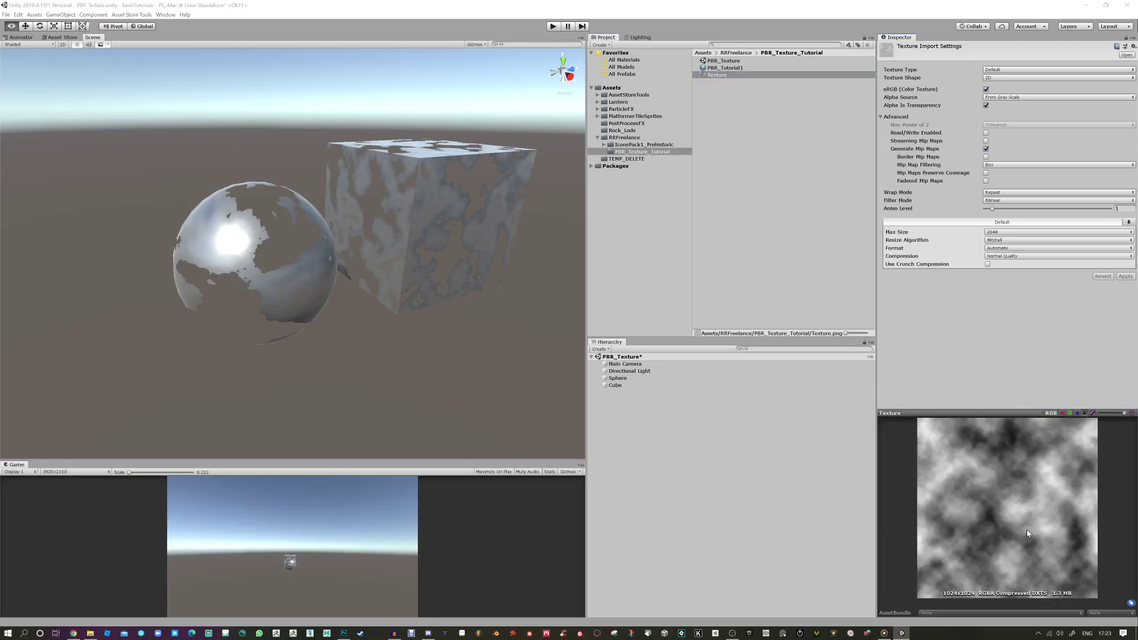
Step: Switch to Photoshop, add a new alpha channel to the cloud image, and ready the Type tool with white as foreground colour
key("alt+Tab")
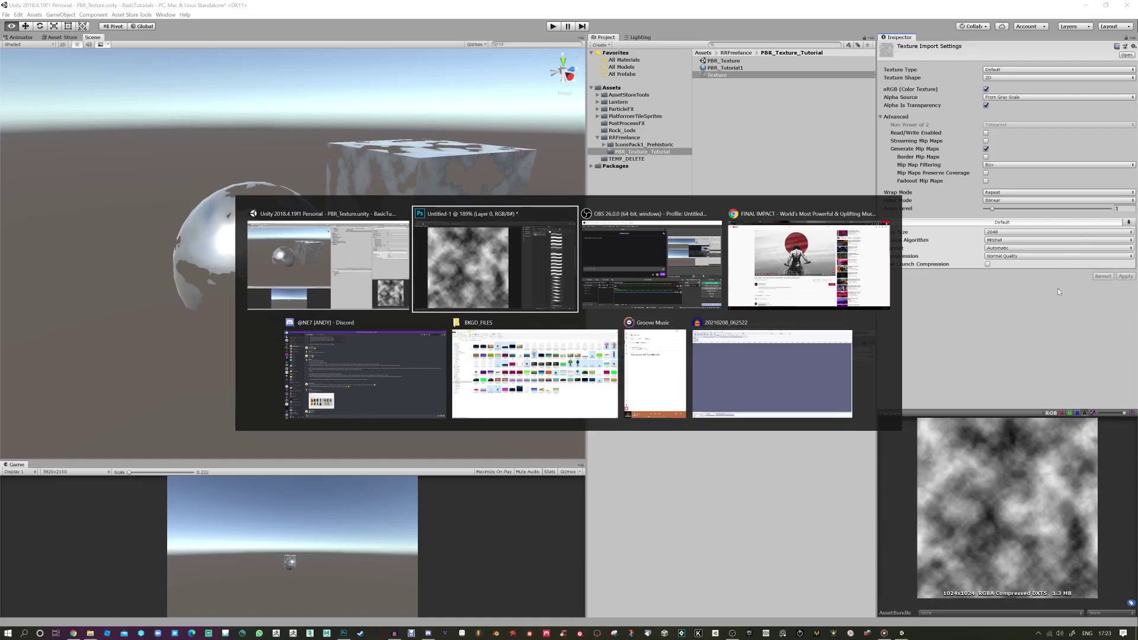
key("Escape")
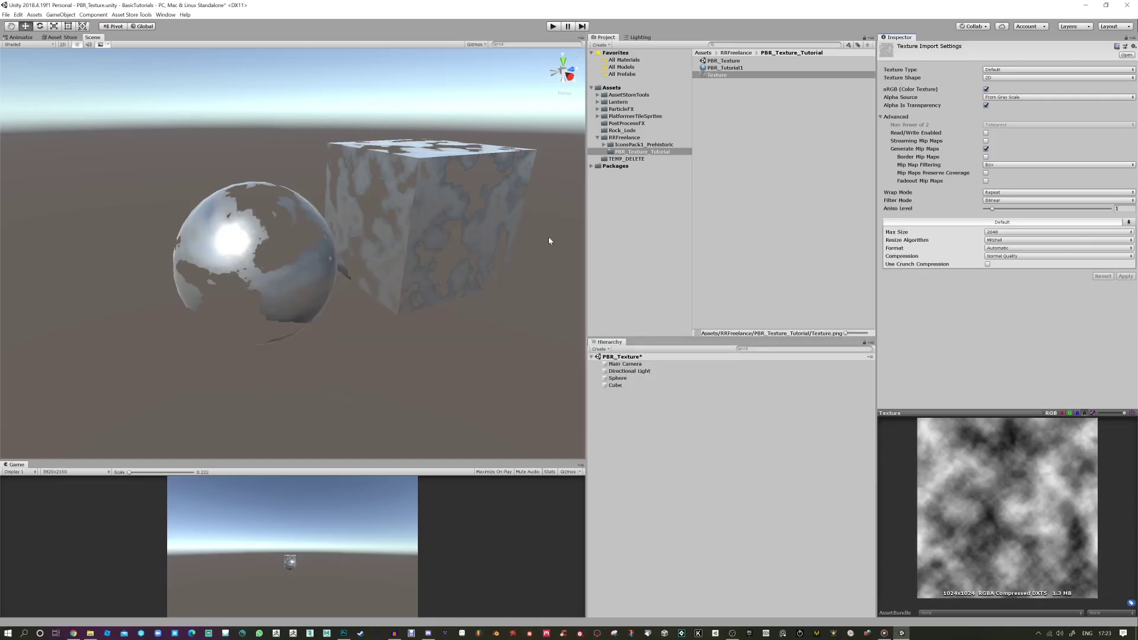
left_click(345, 633)
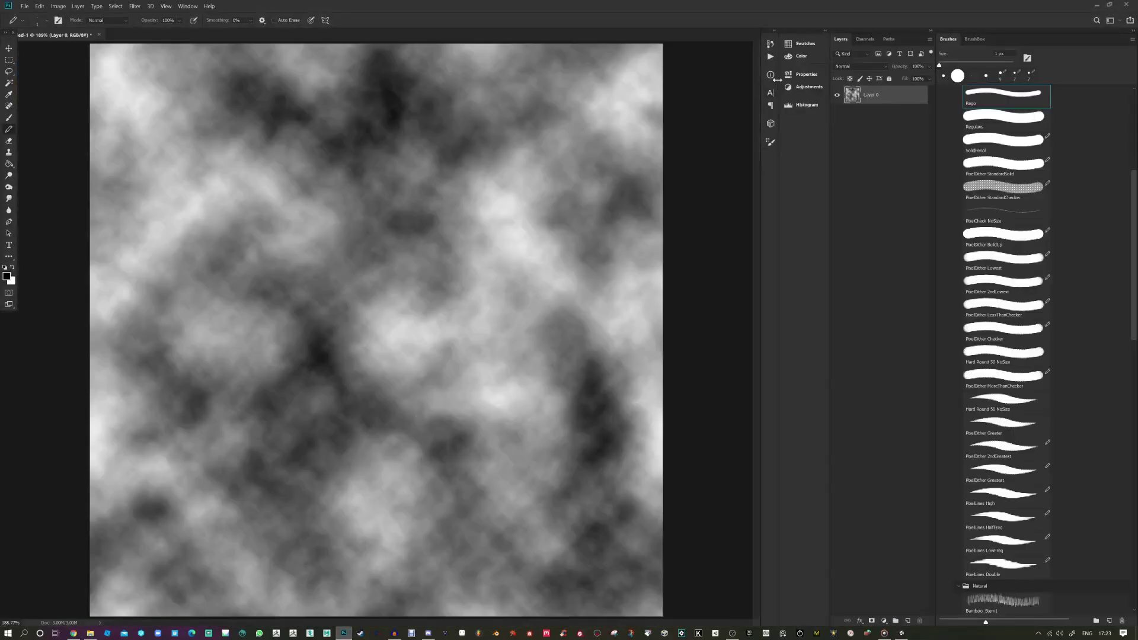
left_click(862, 42)
left_click(906, 621)
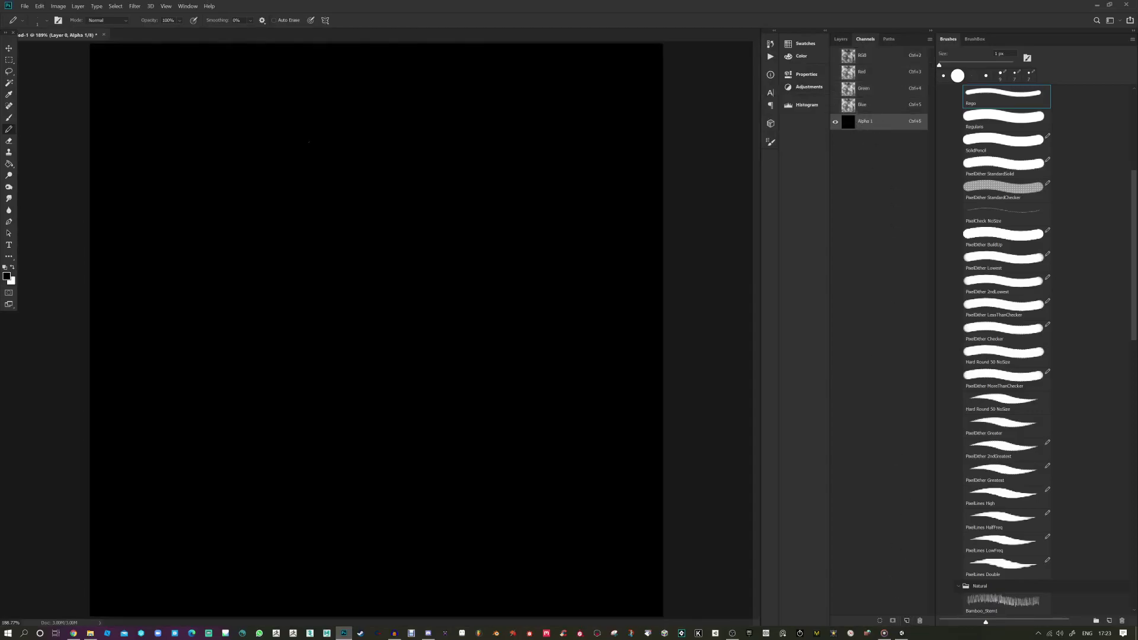
key("x")
left_click(9, 245)
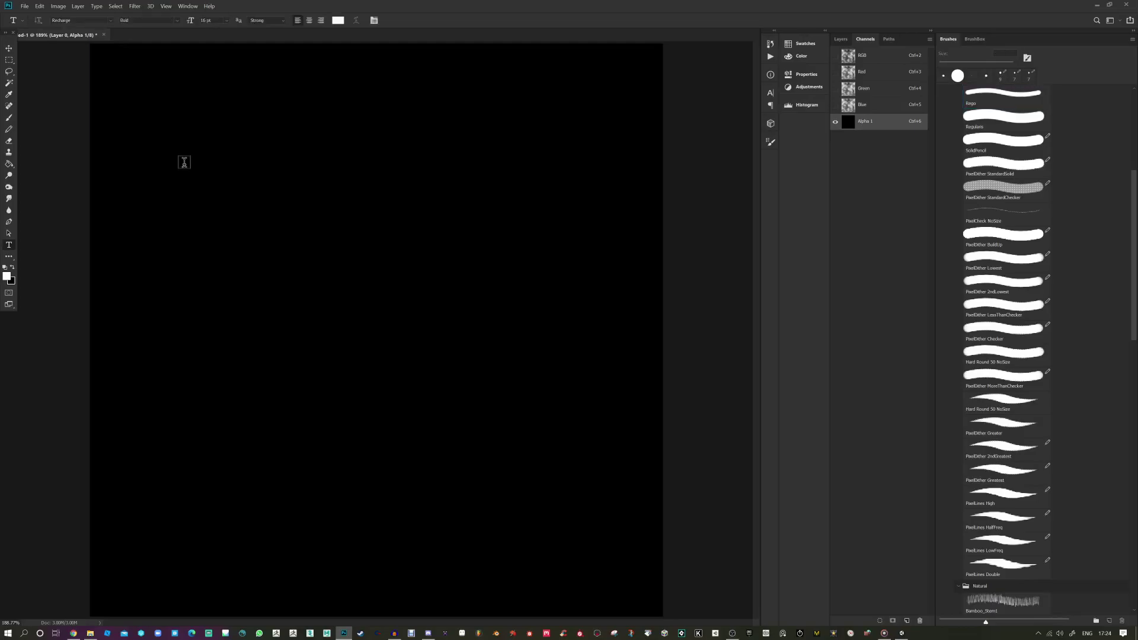
Step: Write ALPHA CHANNEL on two lines in the upper part of the new alpha channel at 16 pt
left_click(195, 184)
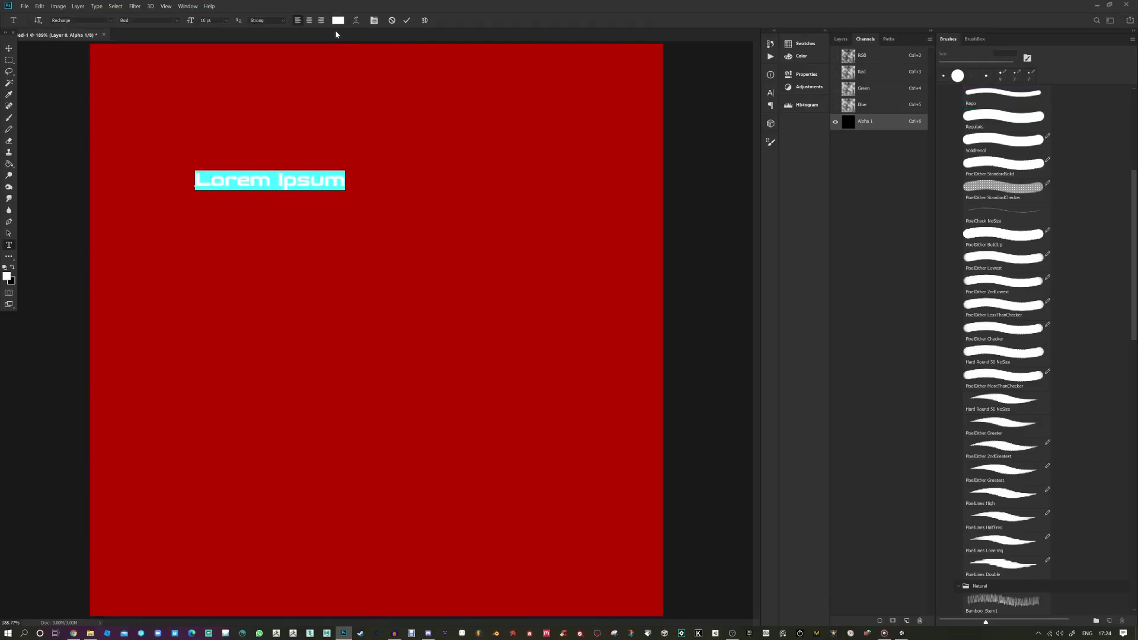
type("ALPH")
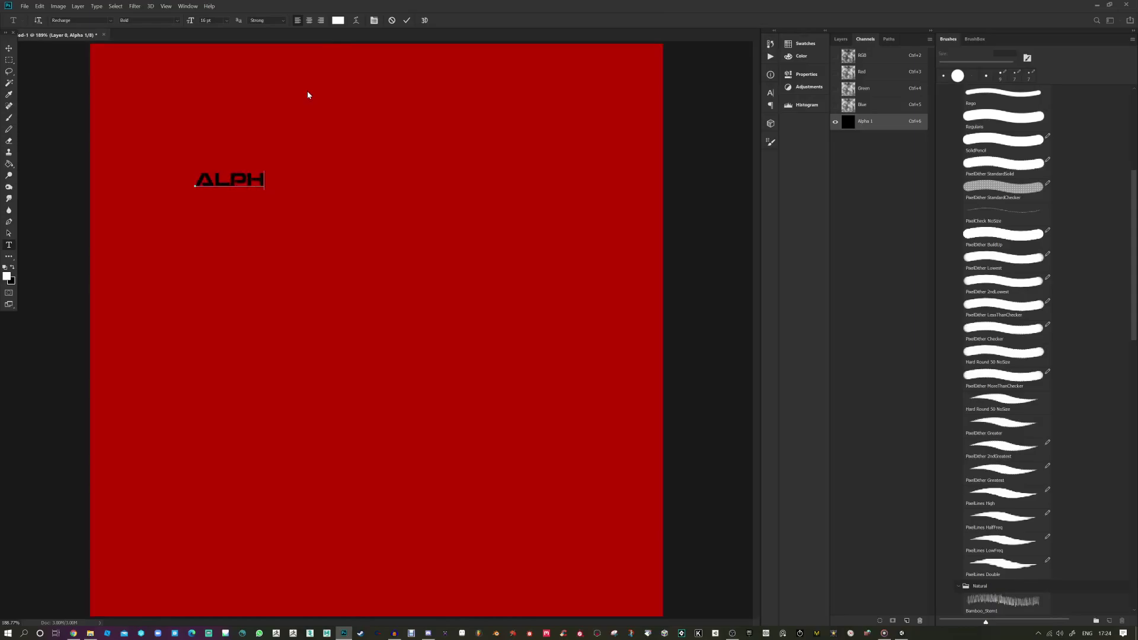
type("A CHANEL")
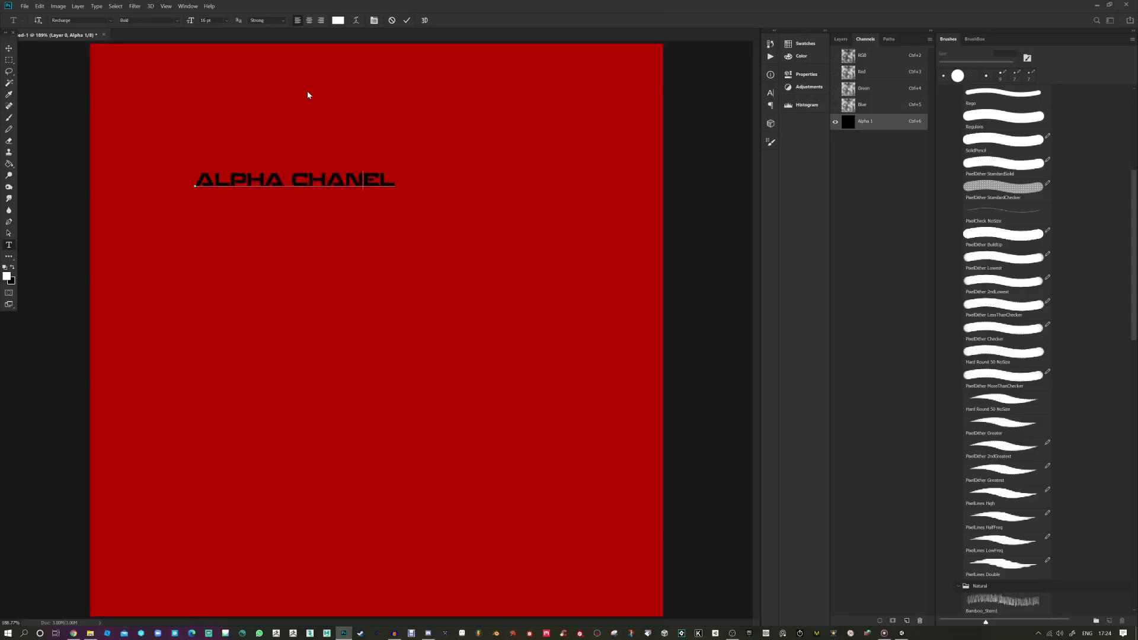
type("N")
key("Return")
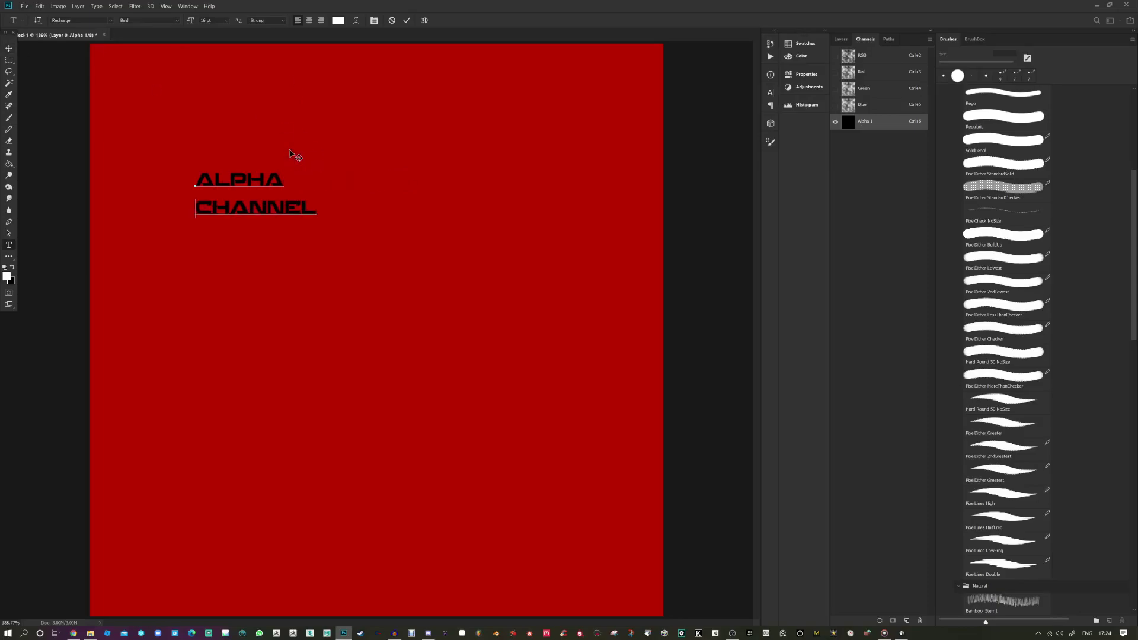
Step: Centre-align the ALPHA CHANNEL text, enlarge it to 75 pt, and place it across the middle of the canvas
key("ctrl+a")
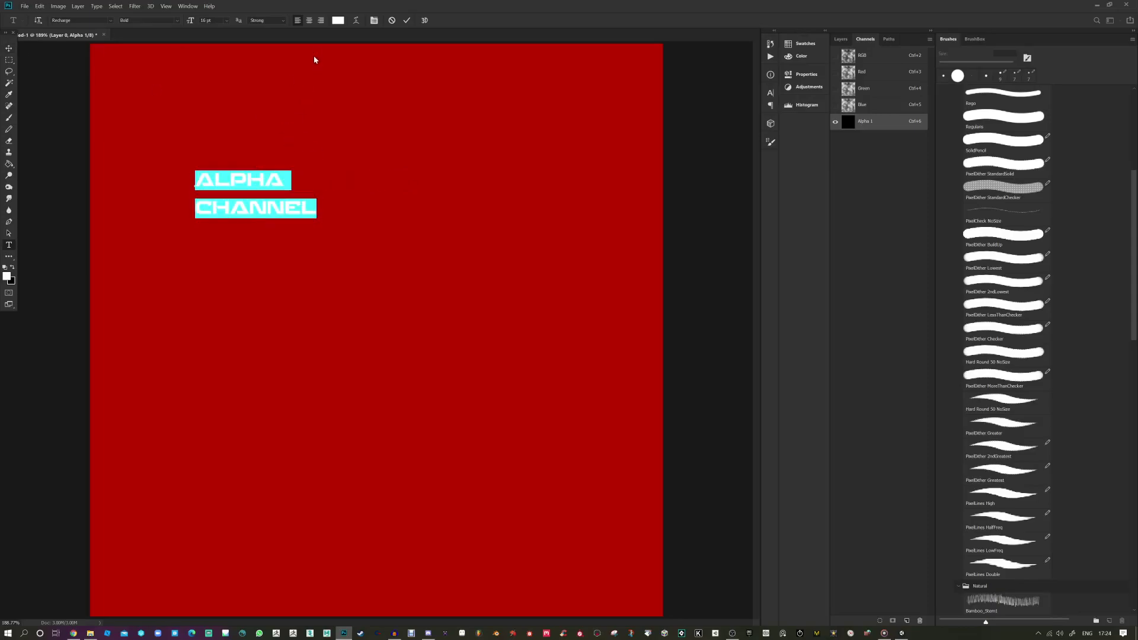
left_click(309, 24)
mouse_move(193, 22)
left_mouse_down()
mouse_move(238, 22)
mouse_move(213, 23)
left_mouse_up()
left_click(9, 48)
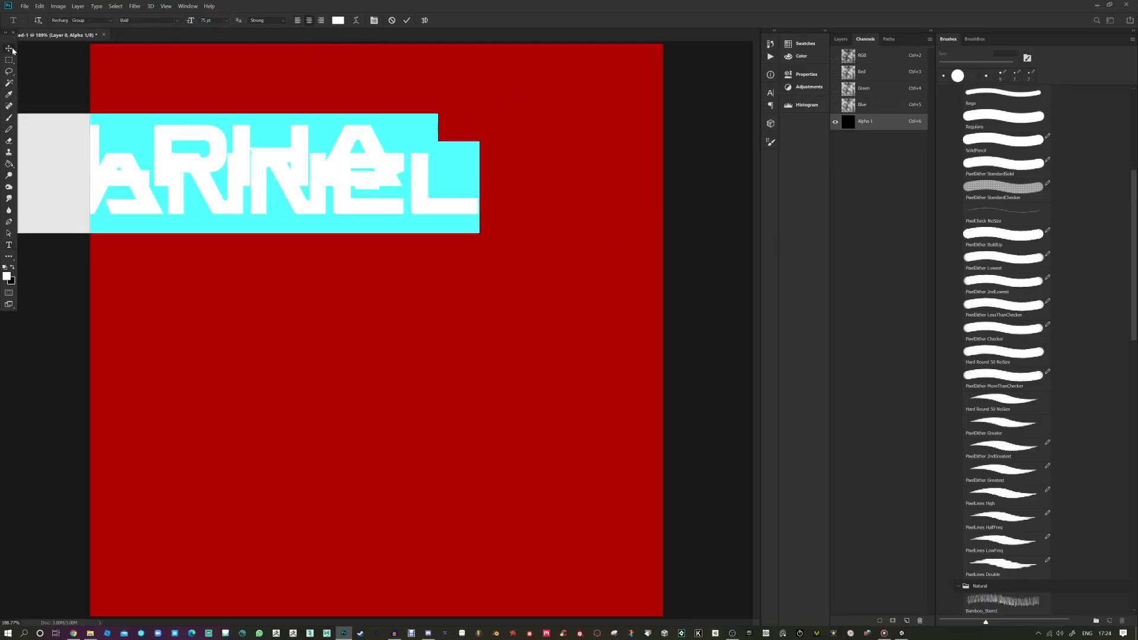
left_click_drag(286, 163, 474, 279)
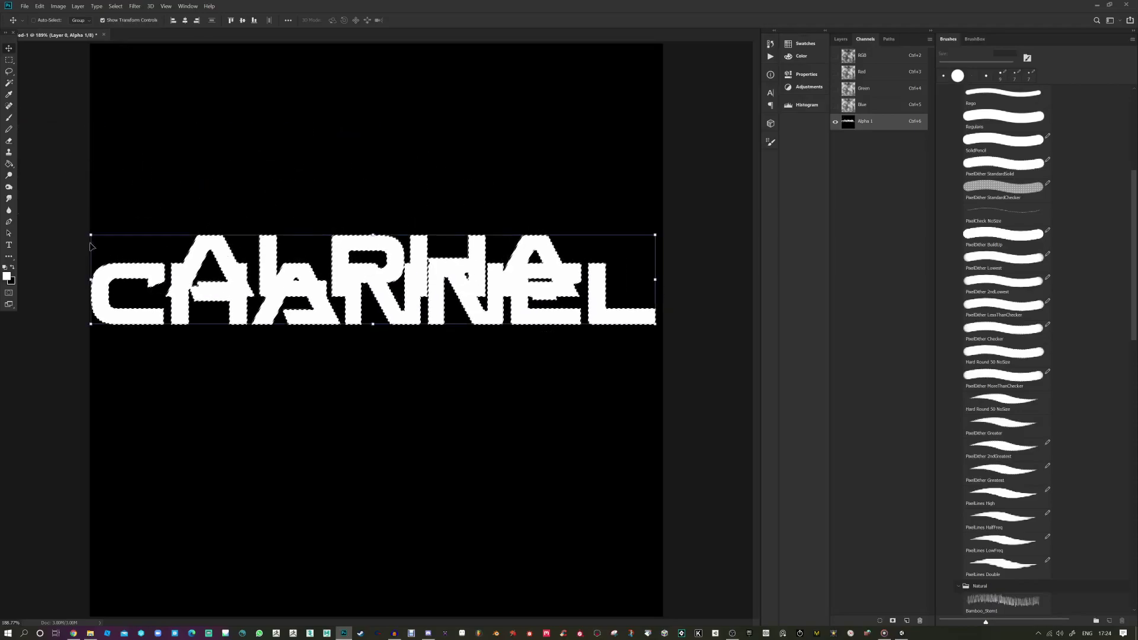
Step: Reduce the Type tool's size to 47 pt and undo the overlapping text in the alpha channel
key("t")
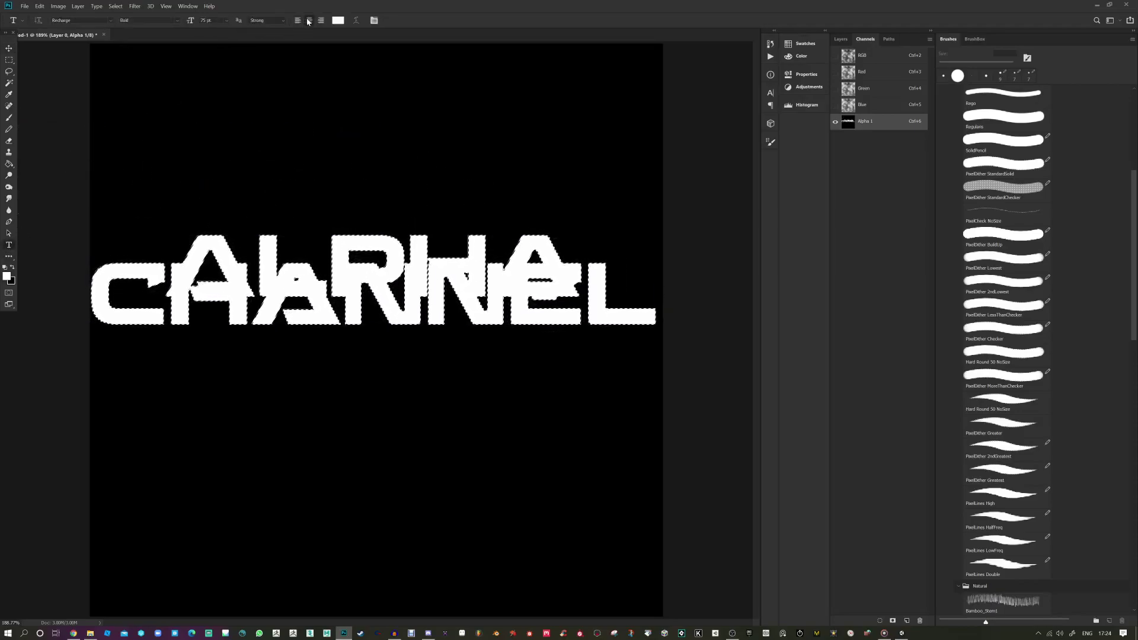
left_click_drag(192, 22, 177, 25)
key("ctrl+z")
key("ctrl+z")
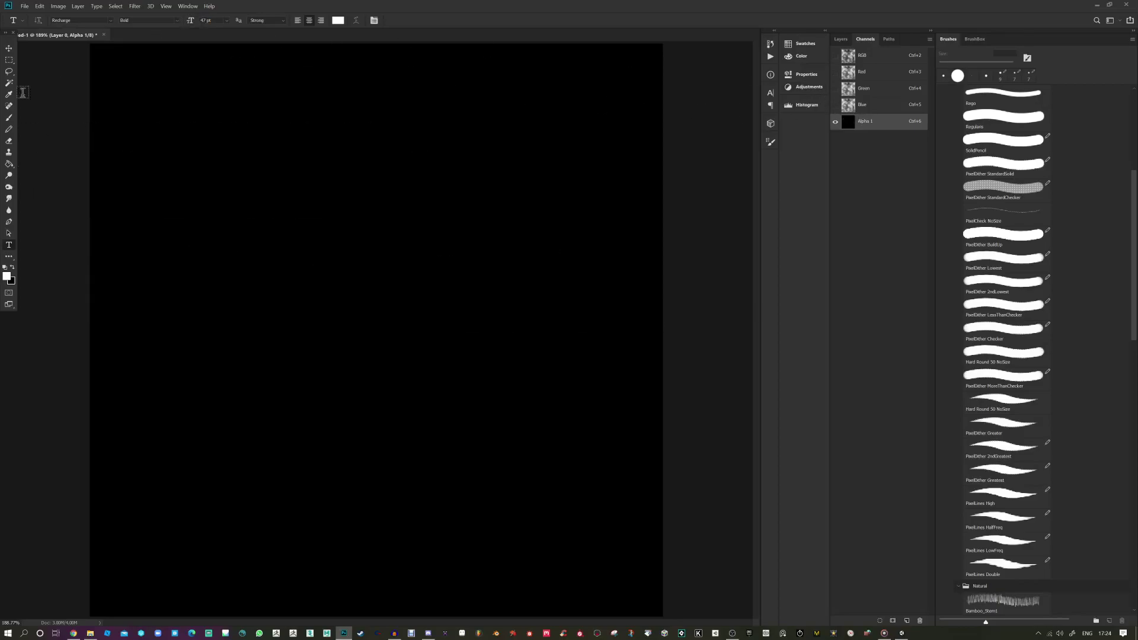
Step: Write ALPHA and CHANNEL on two lines in the alpha channel and move the text to the middle of the canvas
left_click(279, 189)
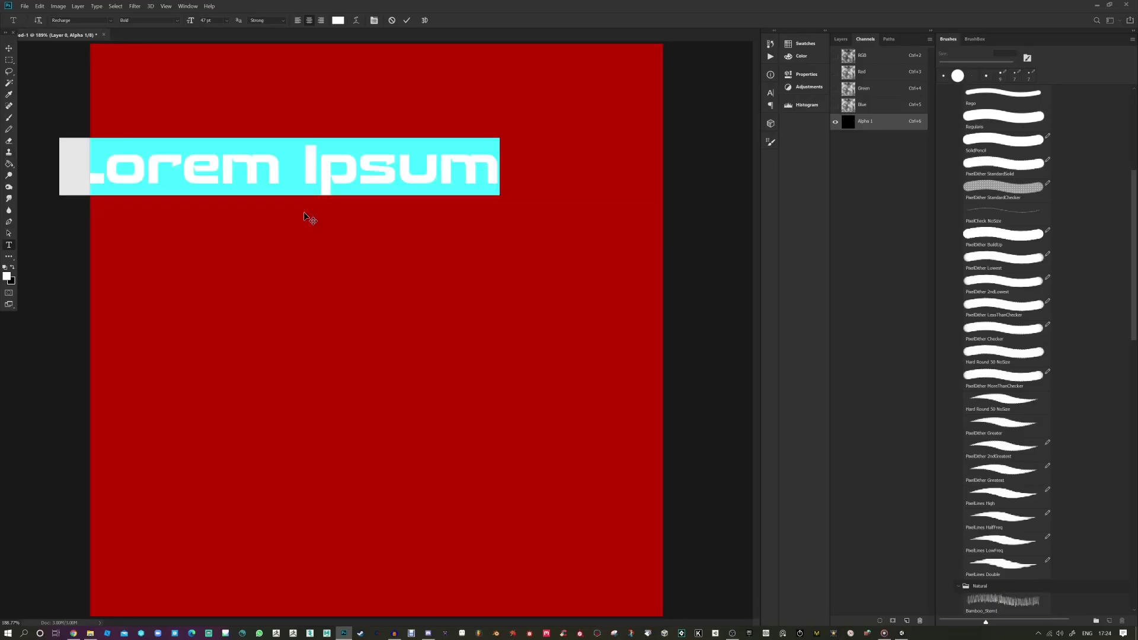
type("ALPHA ")
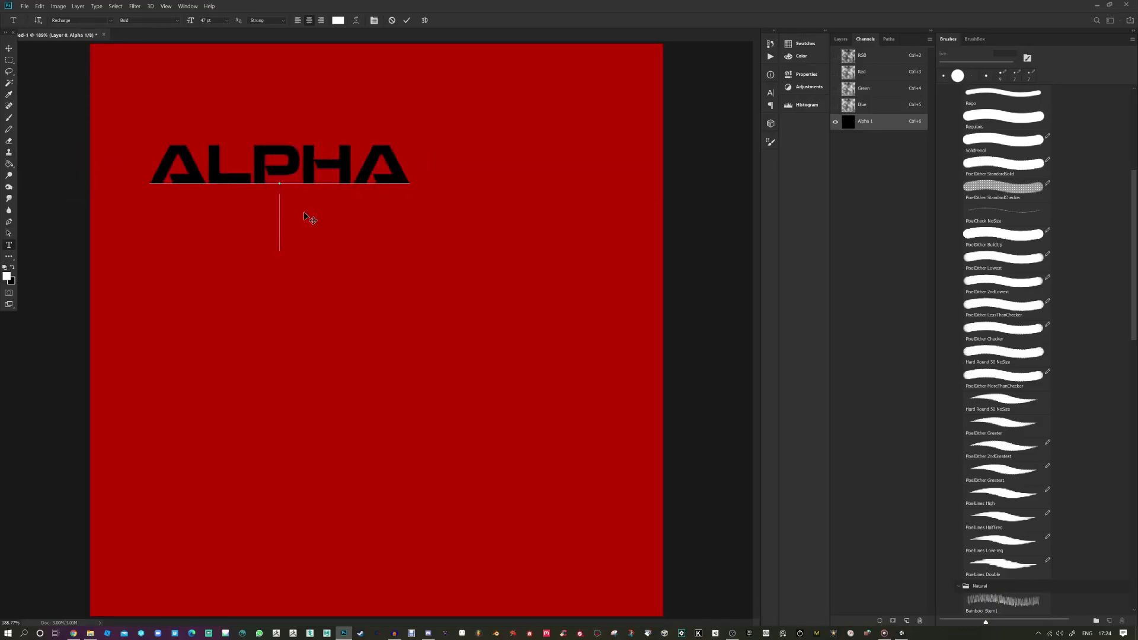
type("CHANNEL")
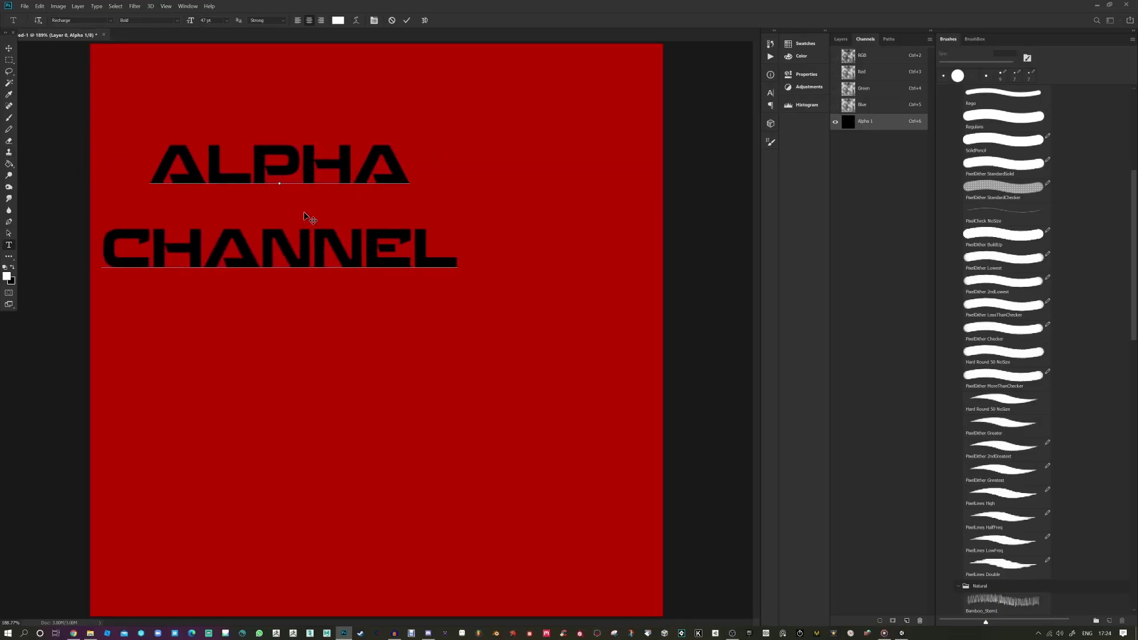
left_click(9, 48)
left_click_drag(287, 172, 402, 282)
key("m")
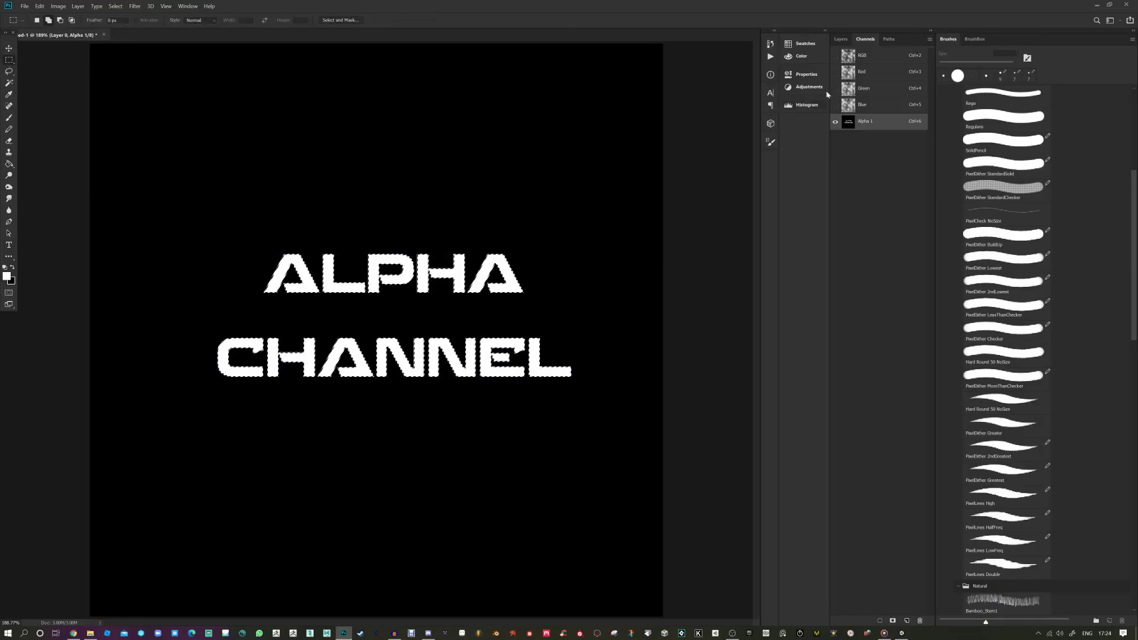
Step: Return to the RGB composite and clear the selection around the text
left_click(863, 55)
left_click(840, 39)
key("ctrl+d")
Step: Compare the Alpha 1 channel with the RGB cloud image and finish with the RGB composite and Layer 0 displayed
left_click(865, 40)
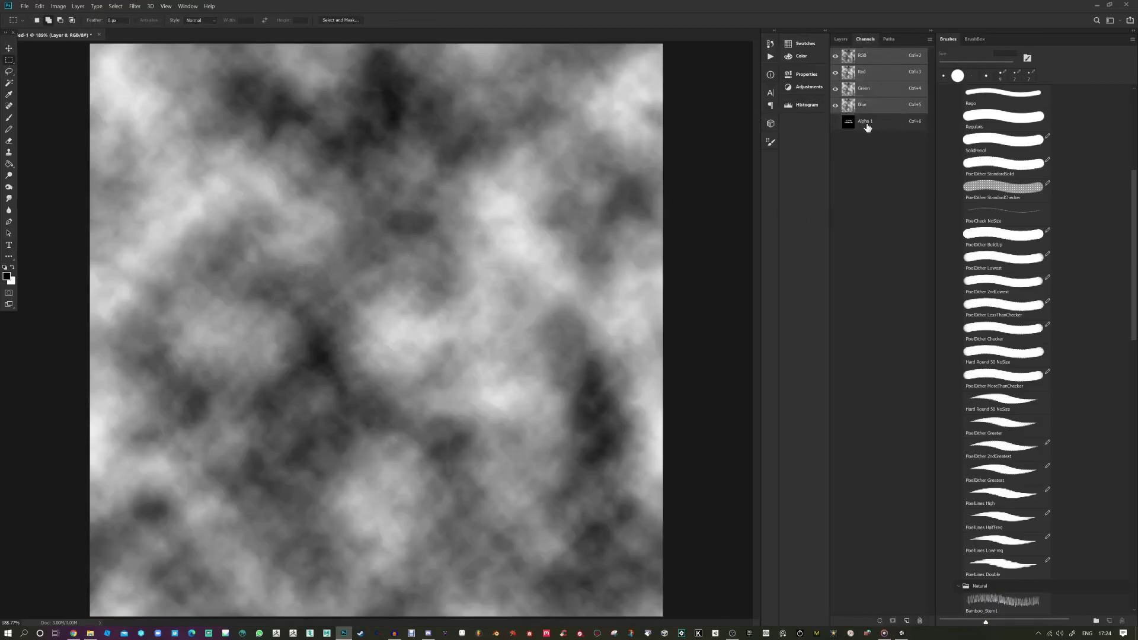
left_click(842, 40)
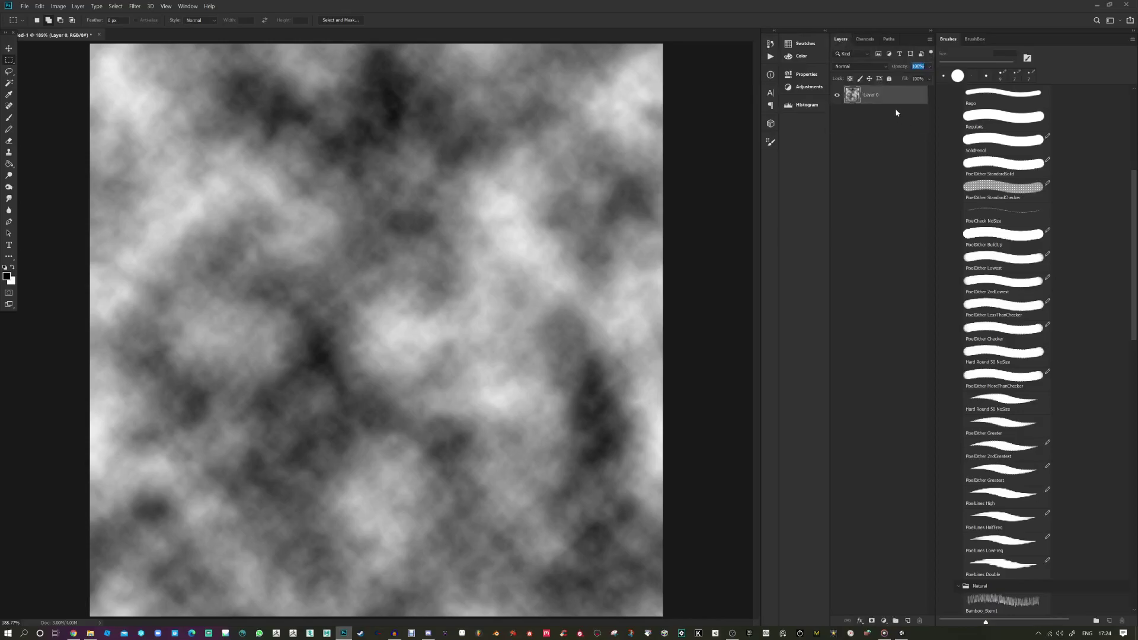
left_click(865, 40)
left_click(854, 124)
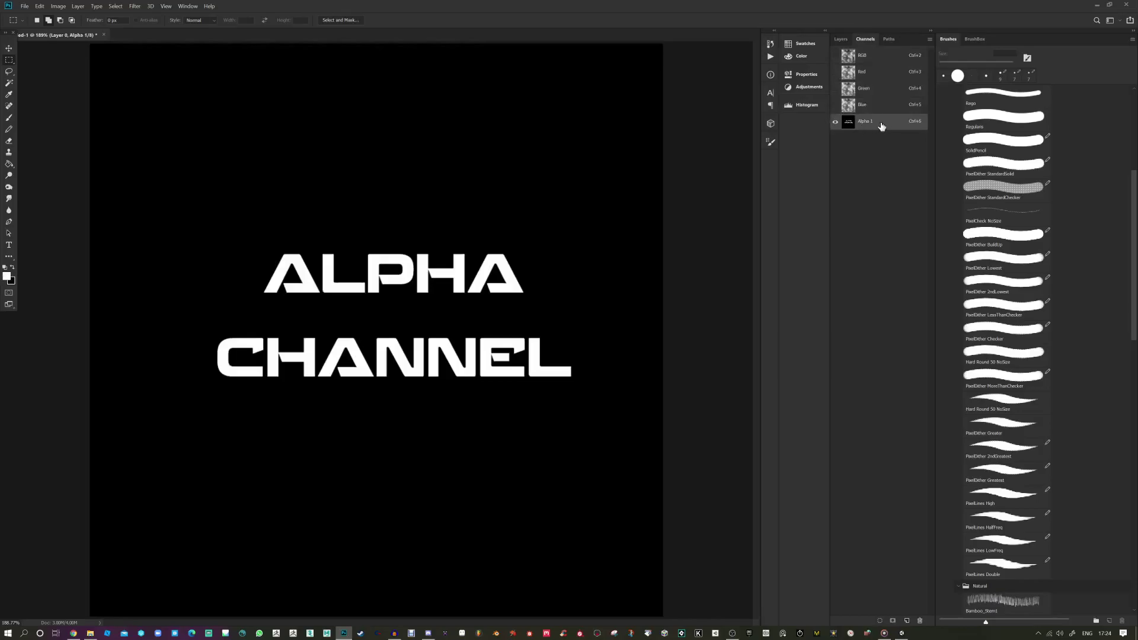
left_click(865, 58)
left_click(841, 40)
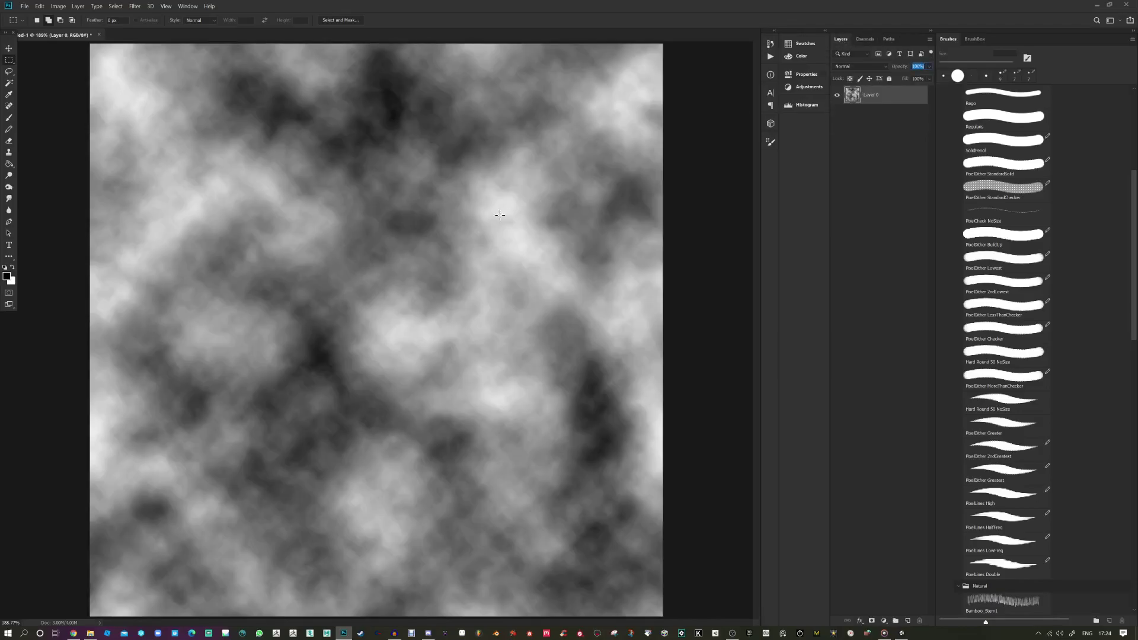
Step: Save the image to the Desktop as a Targa file named AlphaTest with alpha channels included, at 32 bits/pixel
key("ctrl+s")
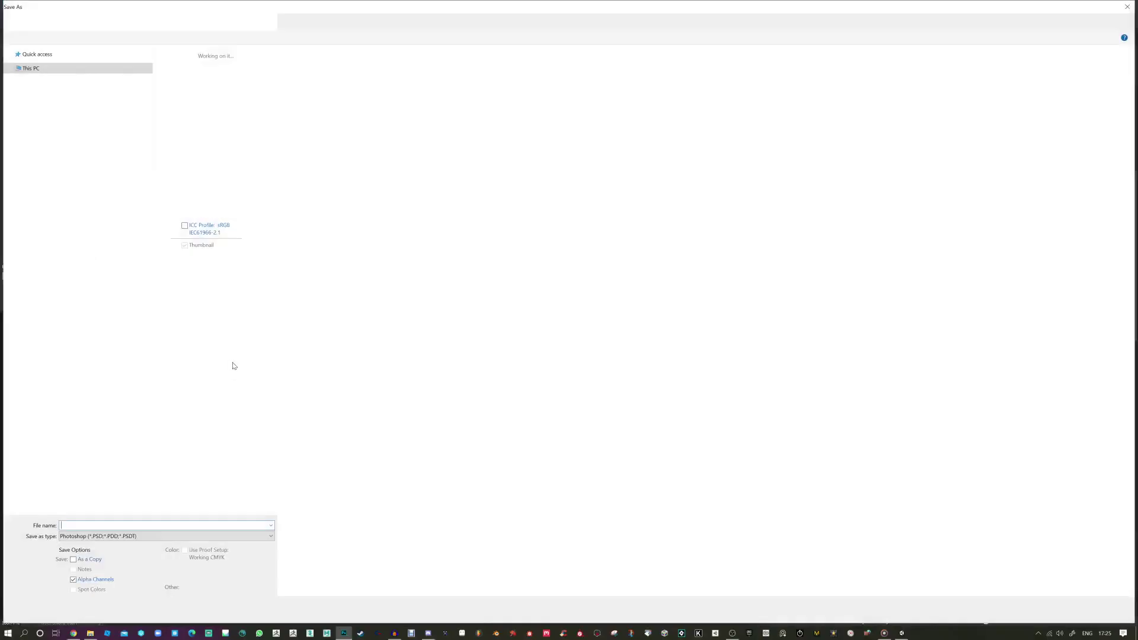
left_click(135, 536)
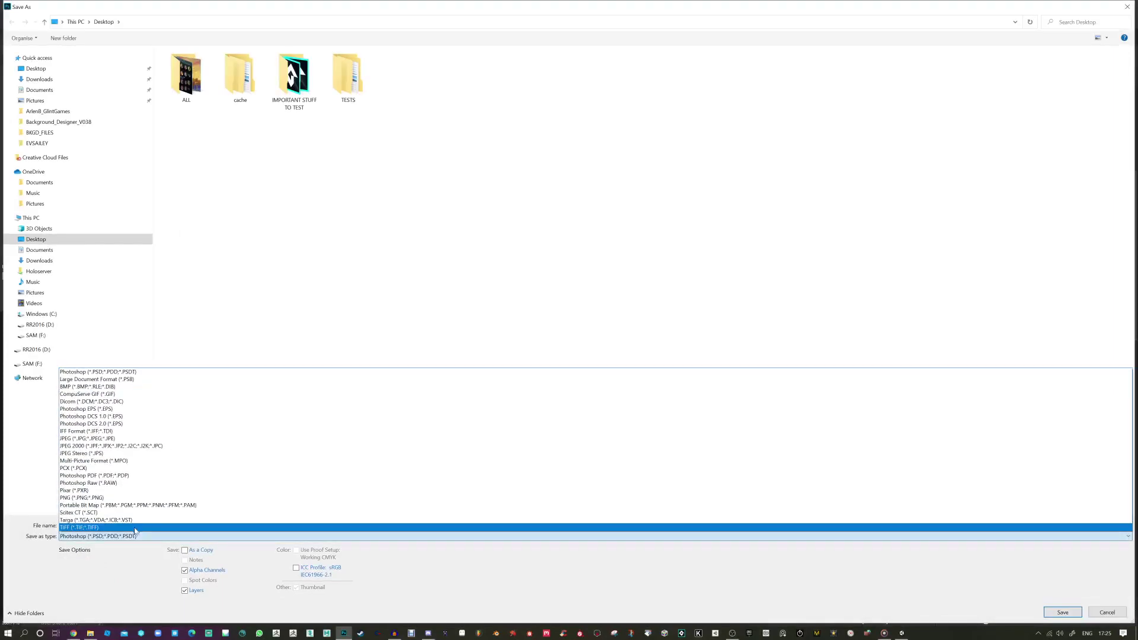
left_click(135, 521)
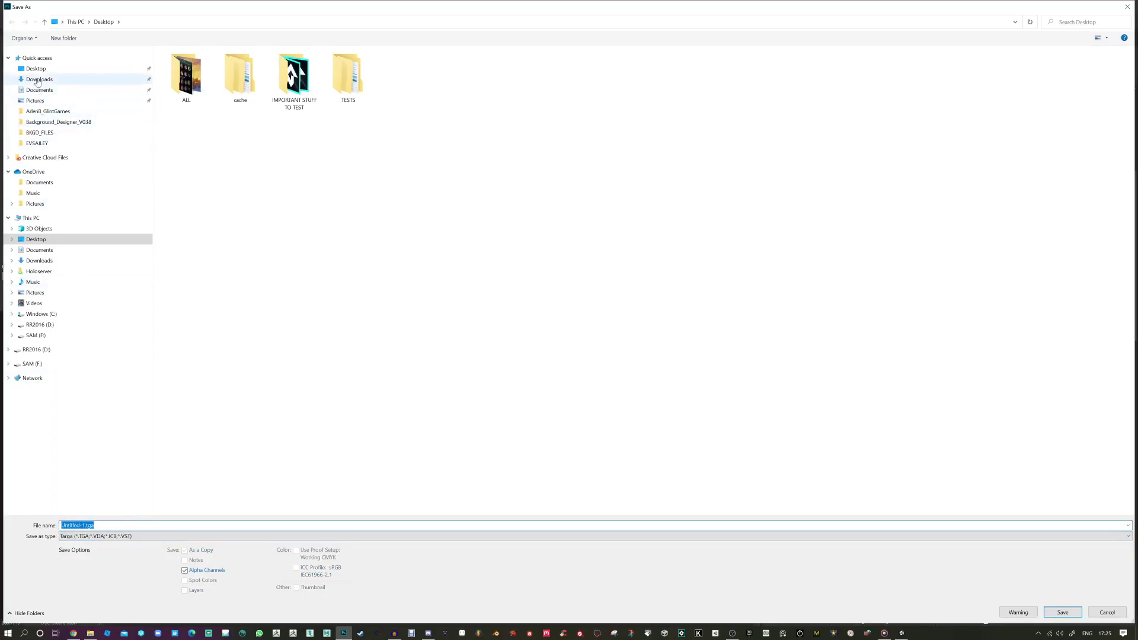
left_click(36, 69)
left_click(77, 525)
type("AlphaTes")
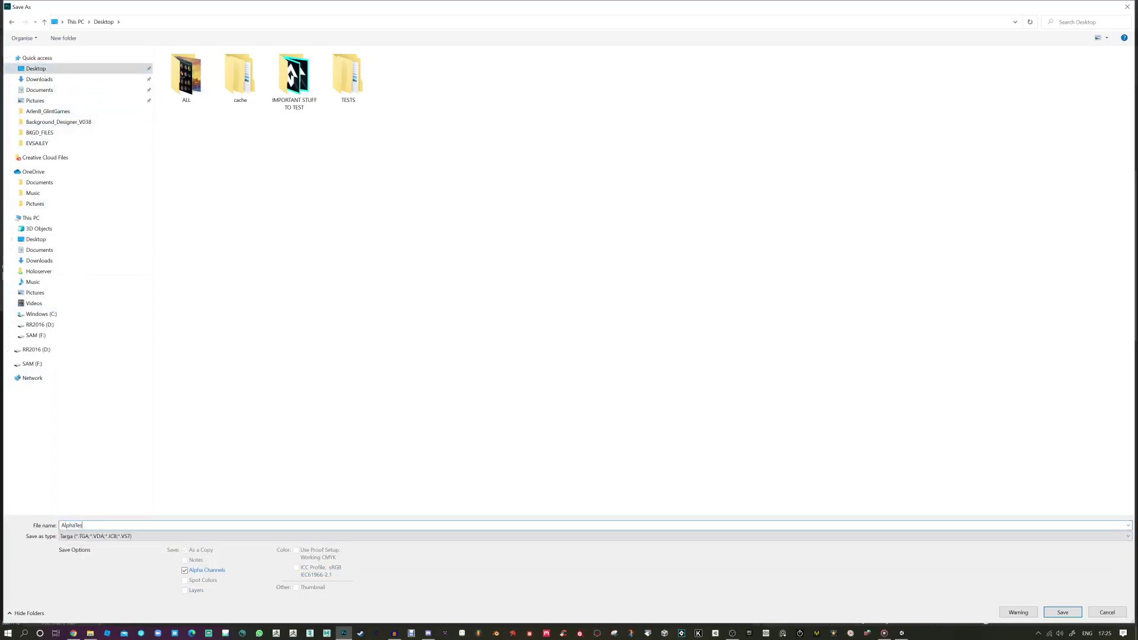
type("t")
key("Return")
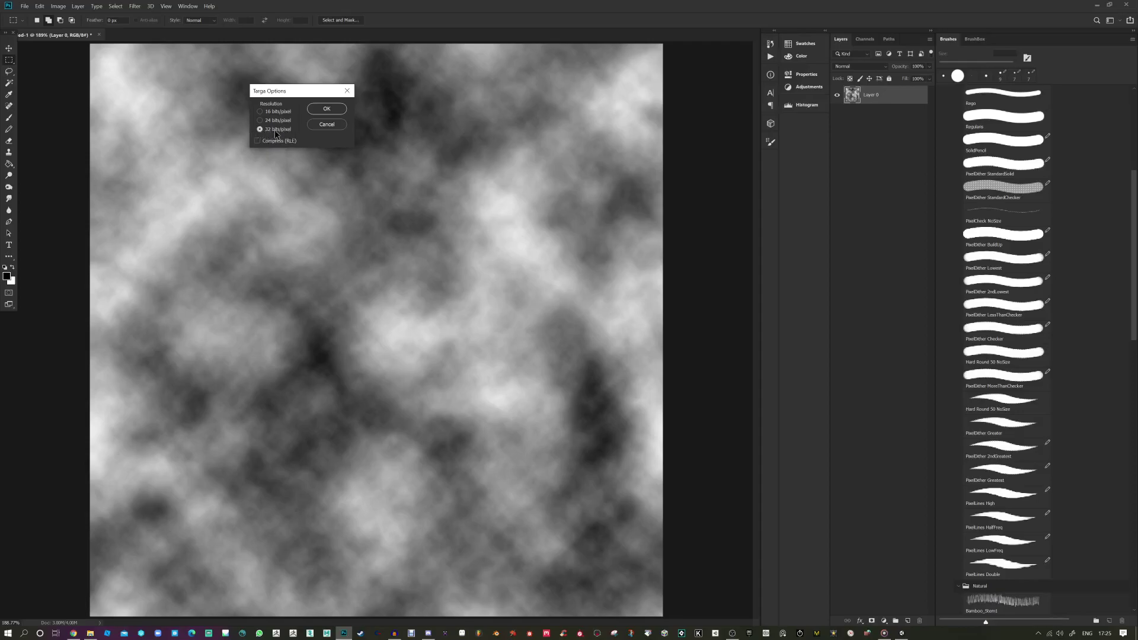
left_click(335, 109)
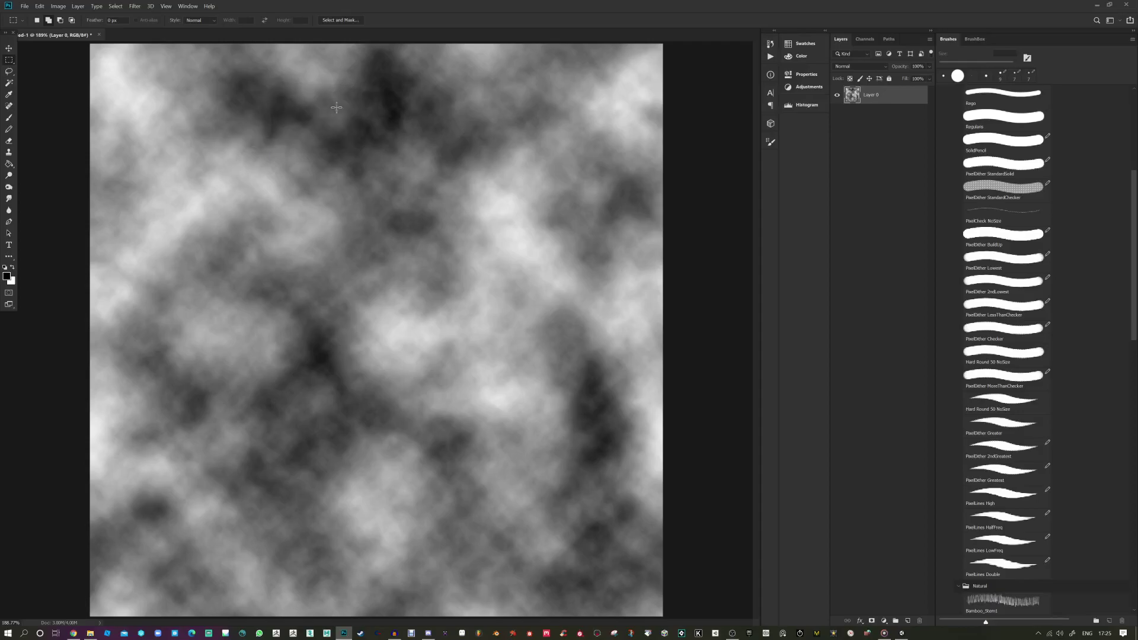
Step: Switch back to Unity and import AlphaTest.tga into the PBR_Texture_Tutorial folder
left_click(1098, 5)
left_click(745, 134)
right_click(745, 134)
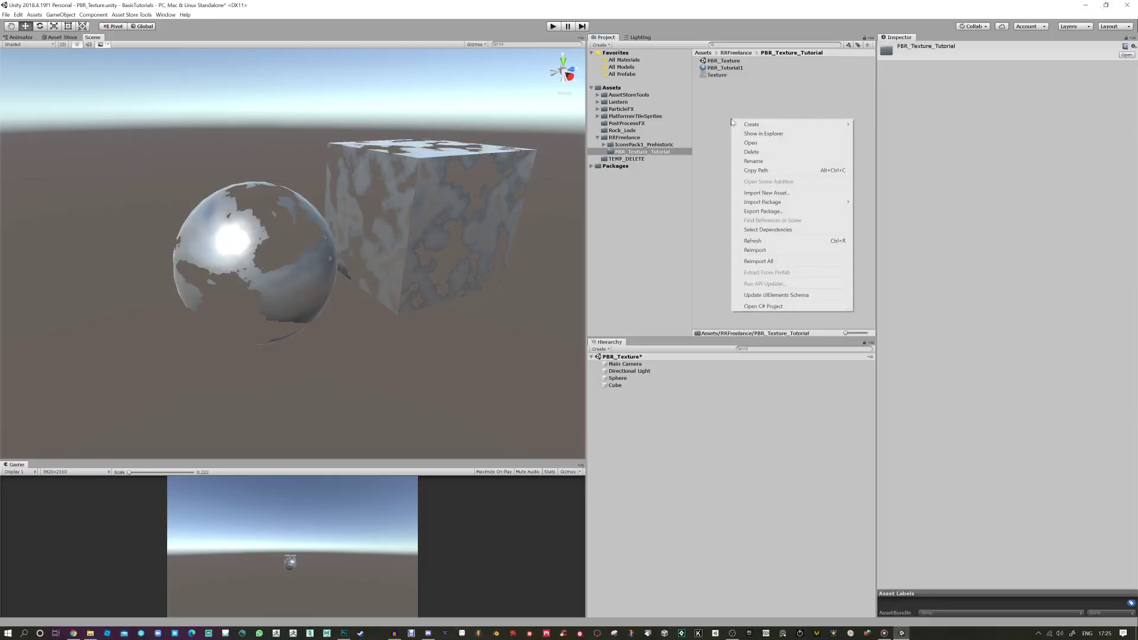
left_click(781, 193)
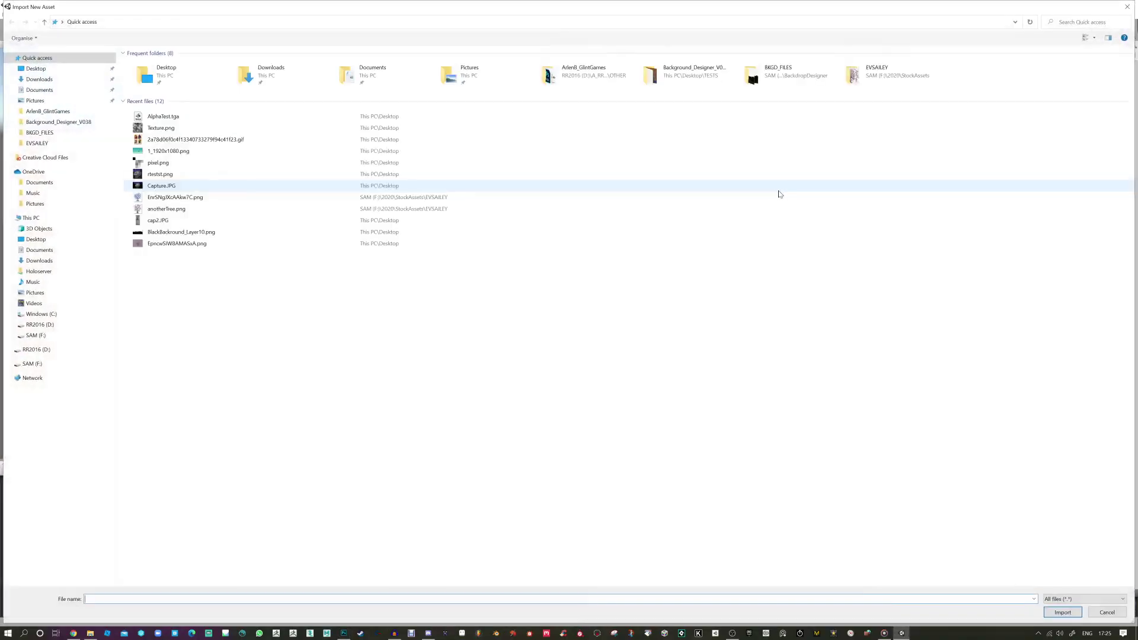
double_click(165, 121)
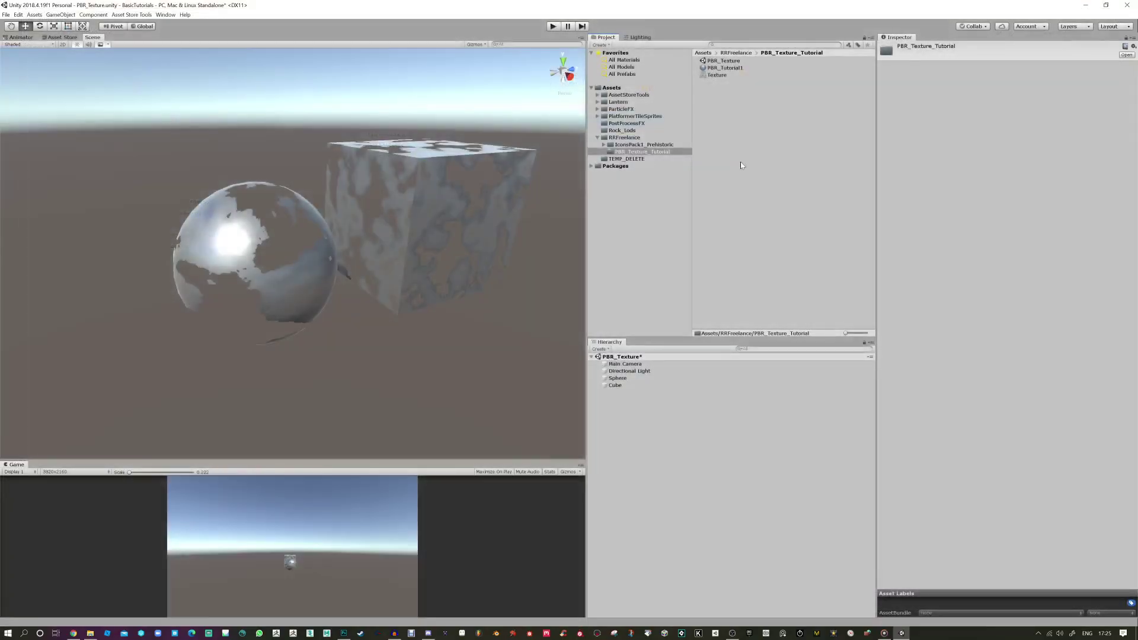
Step: Assign AlphaTest as the albedo map of the PBR_Tutorial1 material and inspect the cutout text on the sphere and cube
left_click(715, 76)
left_click_drag(707, 63, 888, 86)
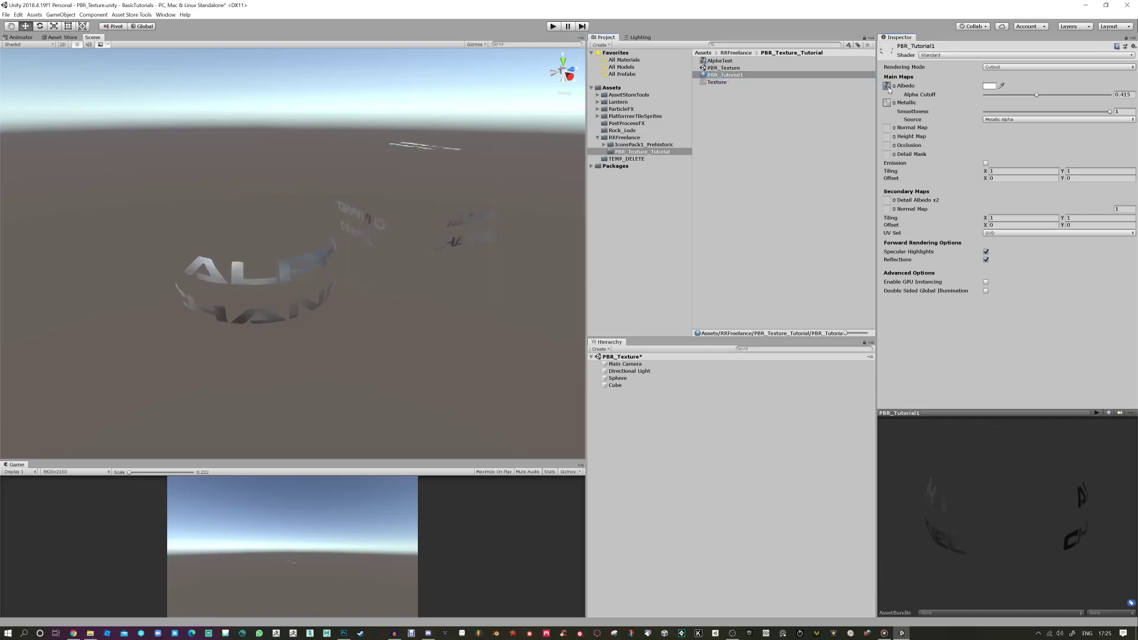
left_click_drag(393, 243, 457, 177)
Step: Compare the import settings and previews of Texture and AlphaTest, viewing Texture without its transparency
left_click(710, 81)
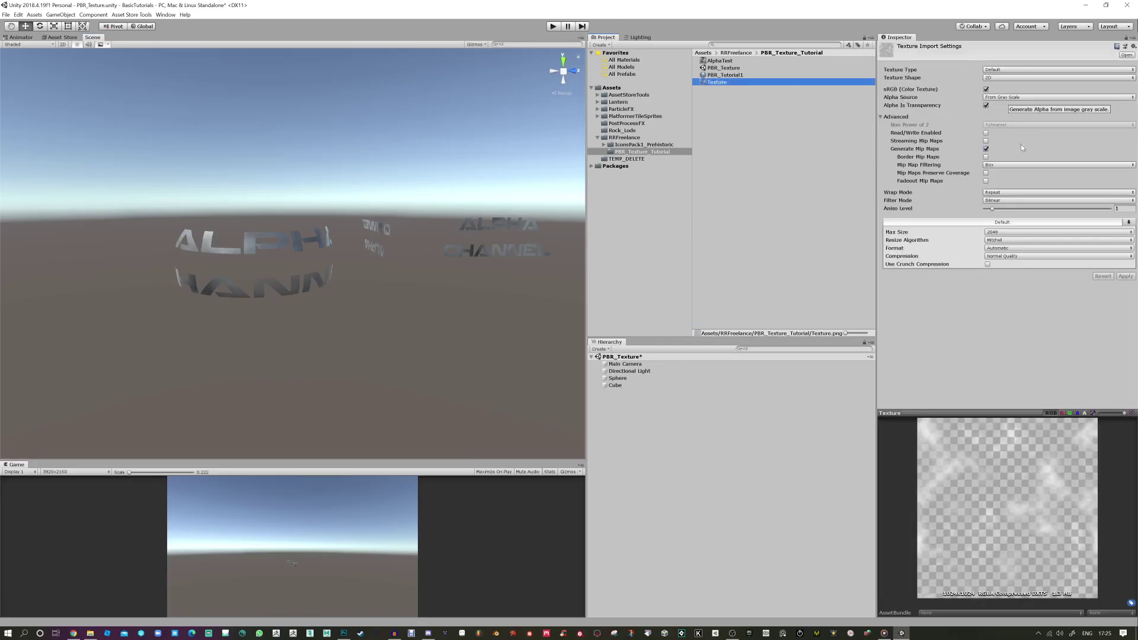
left_click(1084, 414)
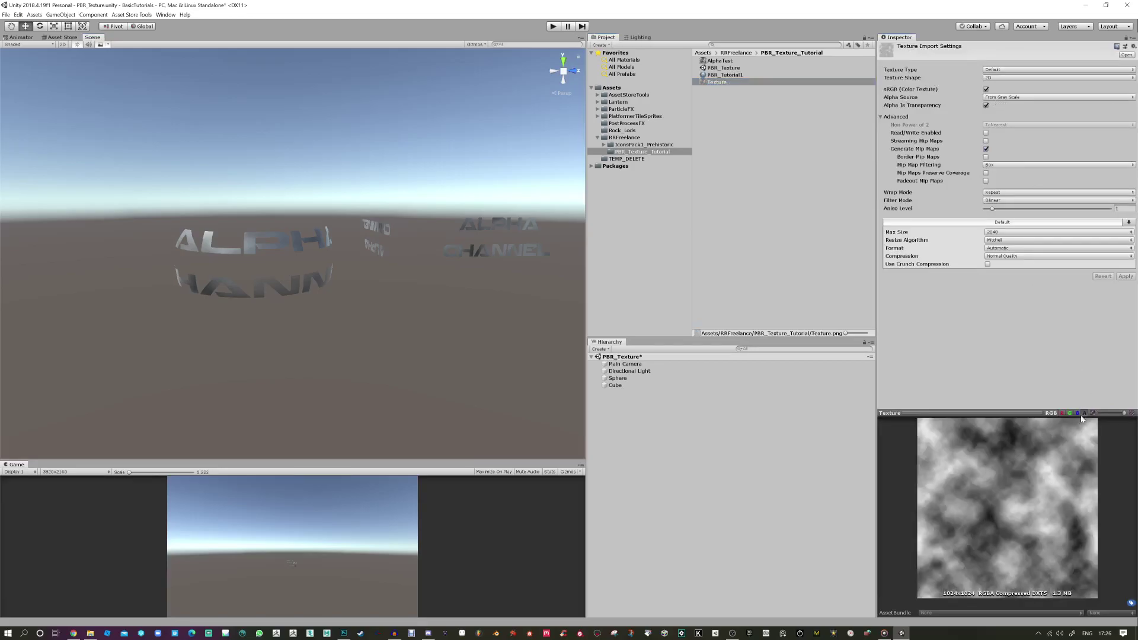
left_click(717, 61)
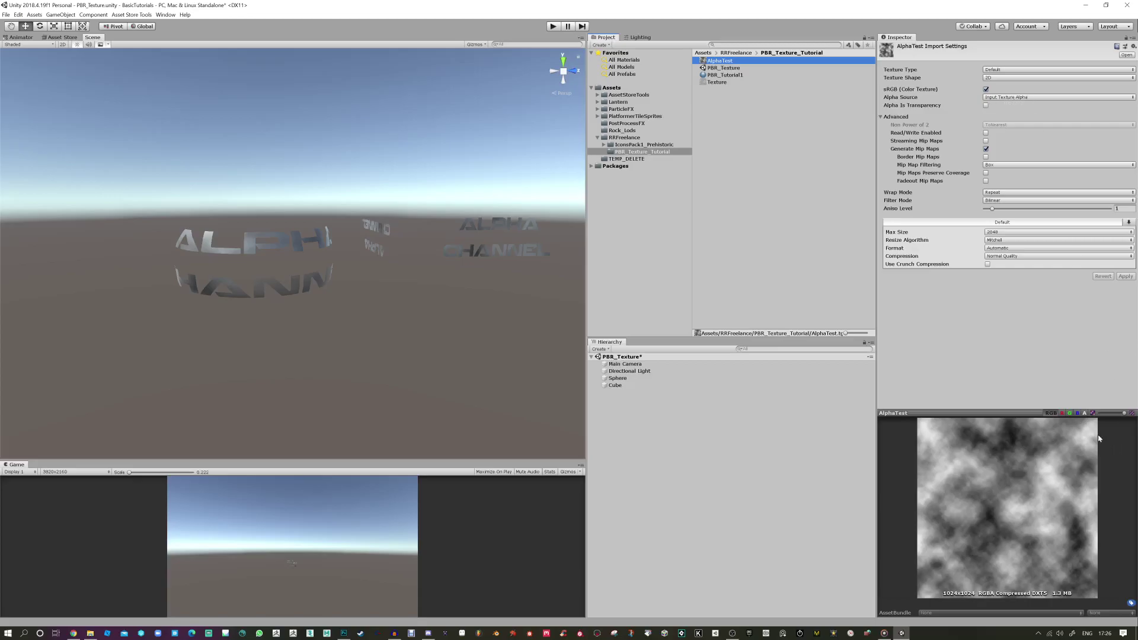
Step: Preview the alpha and red channels of the AlphaTest texture
left_click(1085, 413)
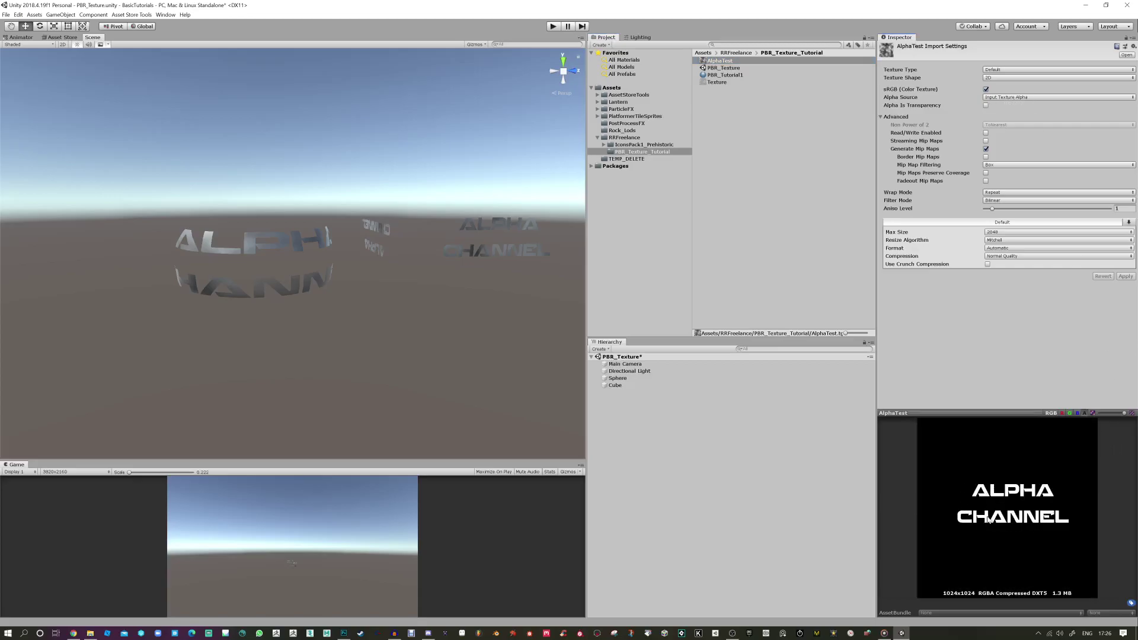
left_click(1063, 414)
Step: Switch to Photoshop, copy the full contents of the Alpha 1 channel and delete that channel
key("alt+Tab")
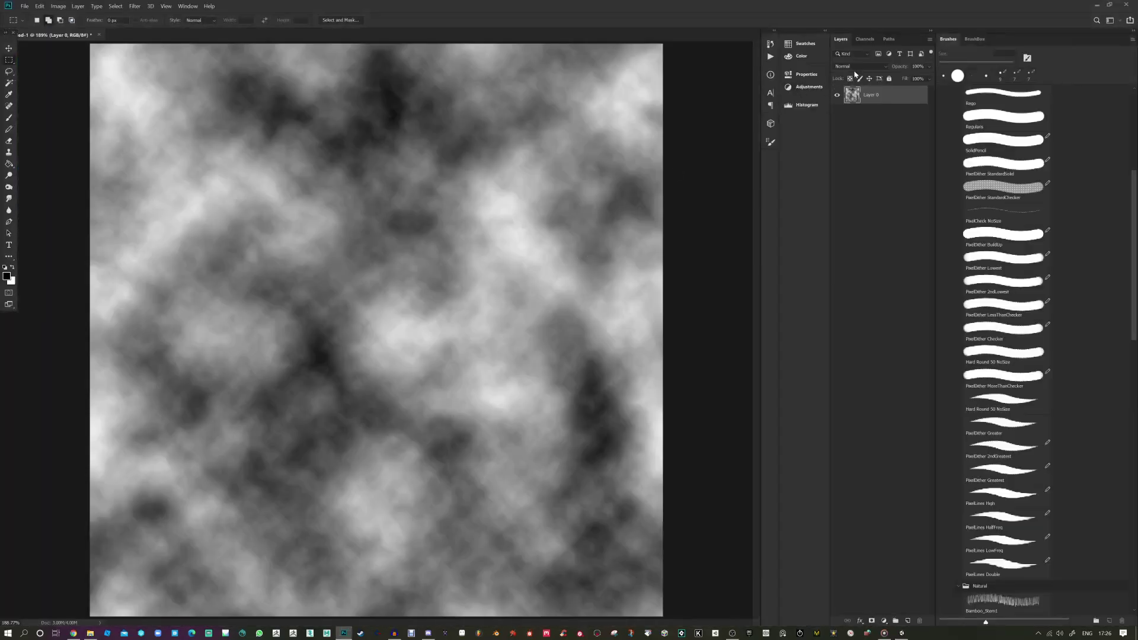
left_click(865, 39)
left_click(849, 122)
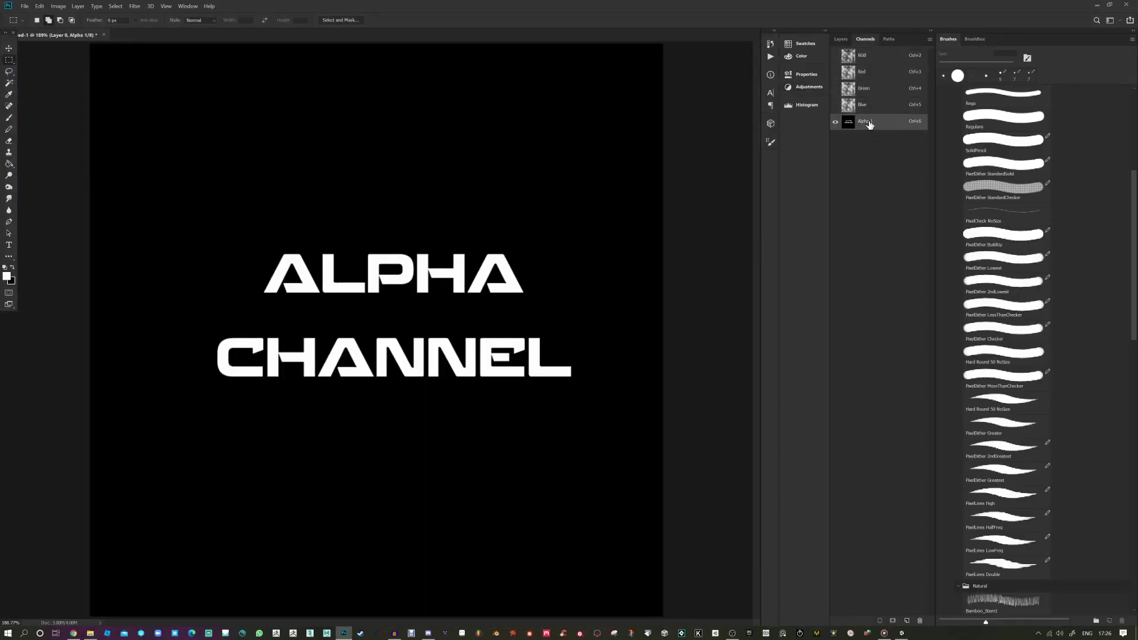
key("ctrl+a")
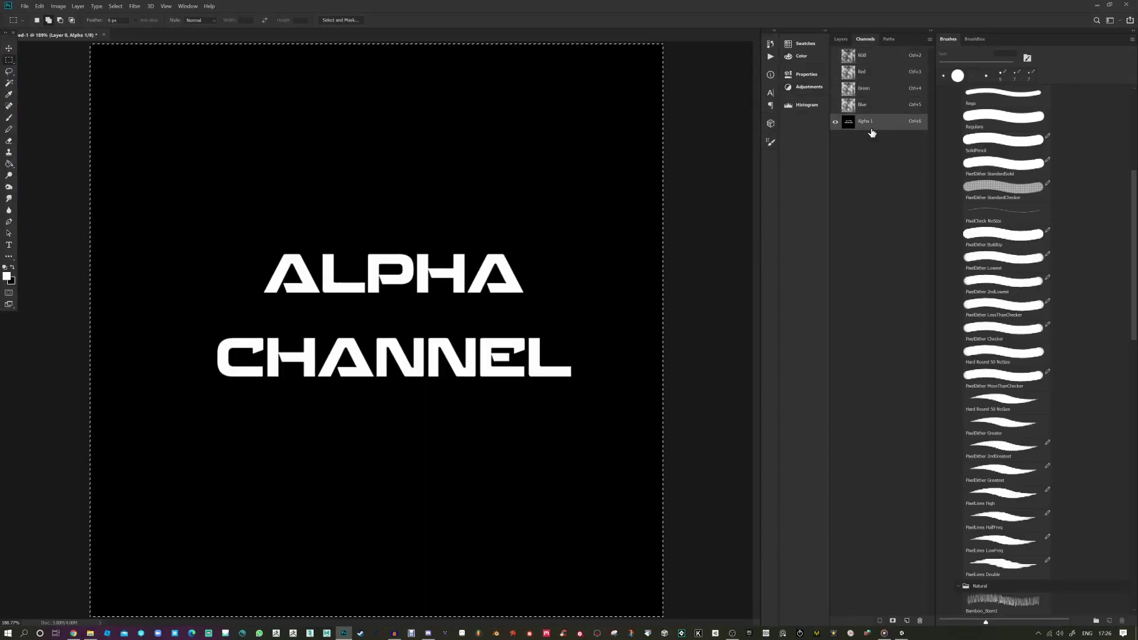
left_click_drag(872, 131, 920, 621)
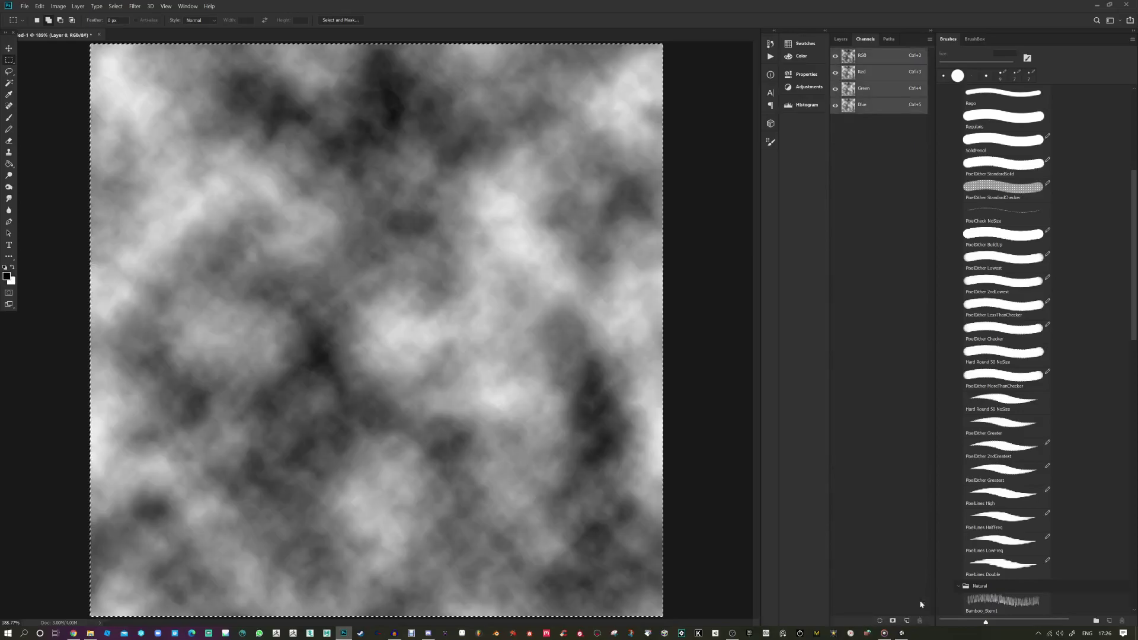
Step: Add a layer mask to Layer 0, paste the copied alpha text into it and return to the layer image
left_click(840, 40)
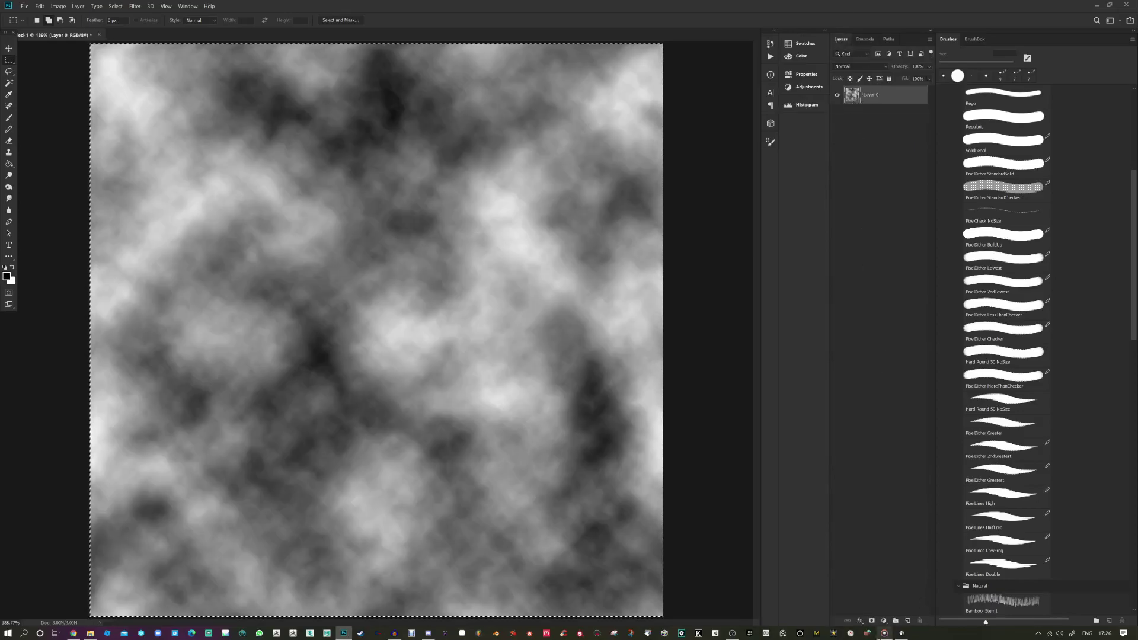
left_click(872, 621)
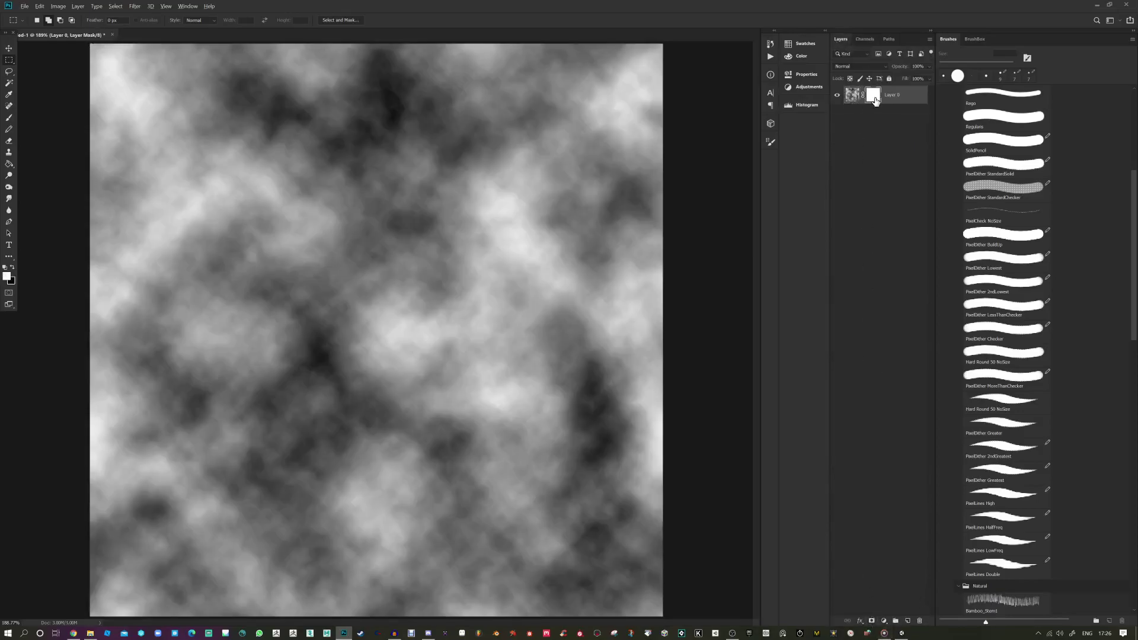
left_click(875, 97, "alt")
key("ctrl+v")
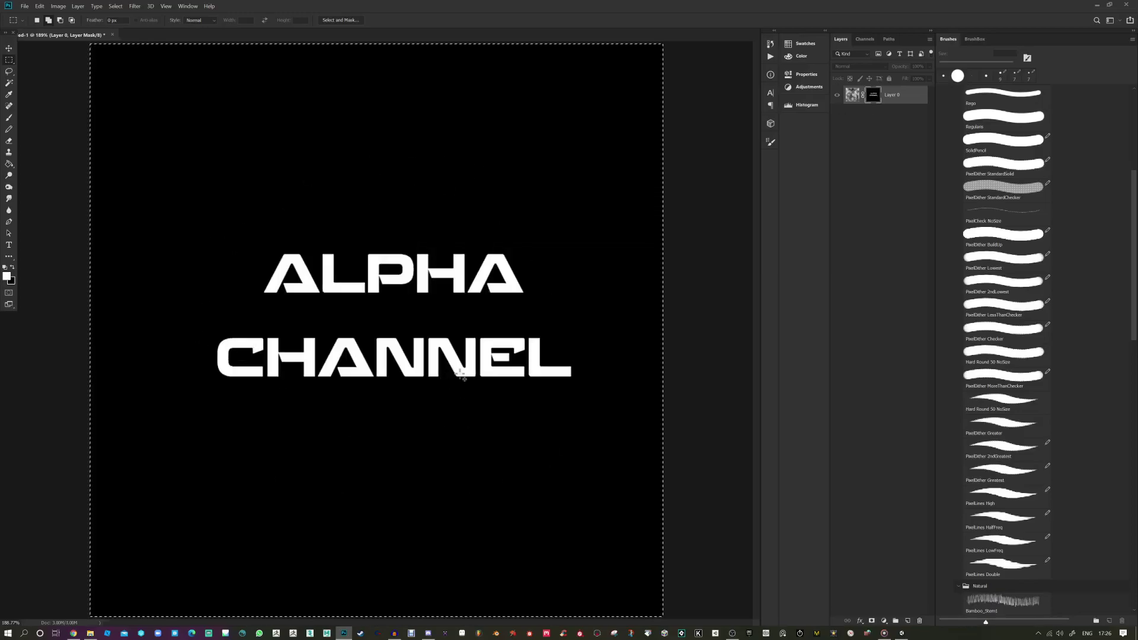
left_click(854, 96)
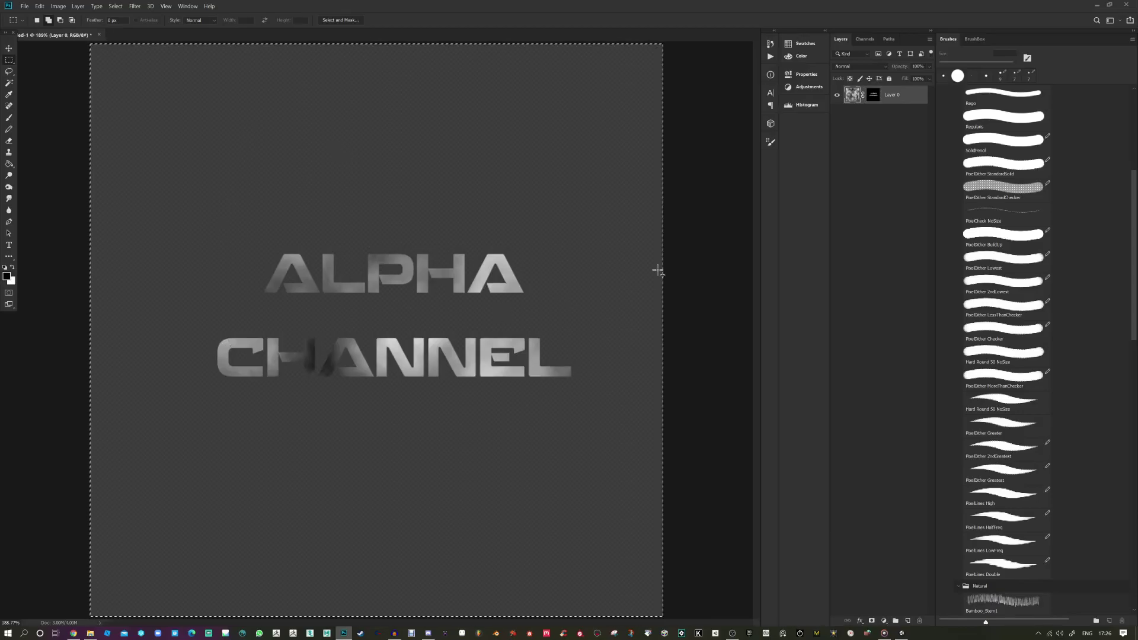
Step: Compare the masked image with the Unity scene and apply Layer 0's mask permanently to the layer
key("alt+Tab")
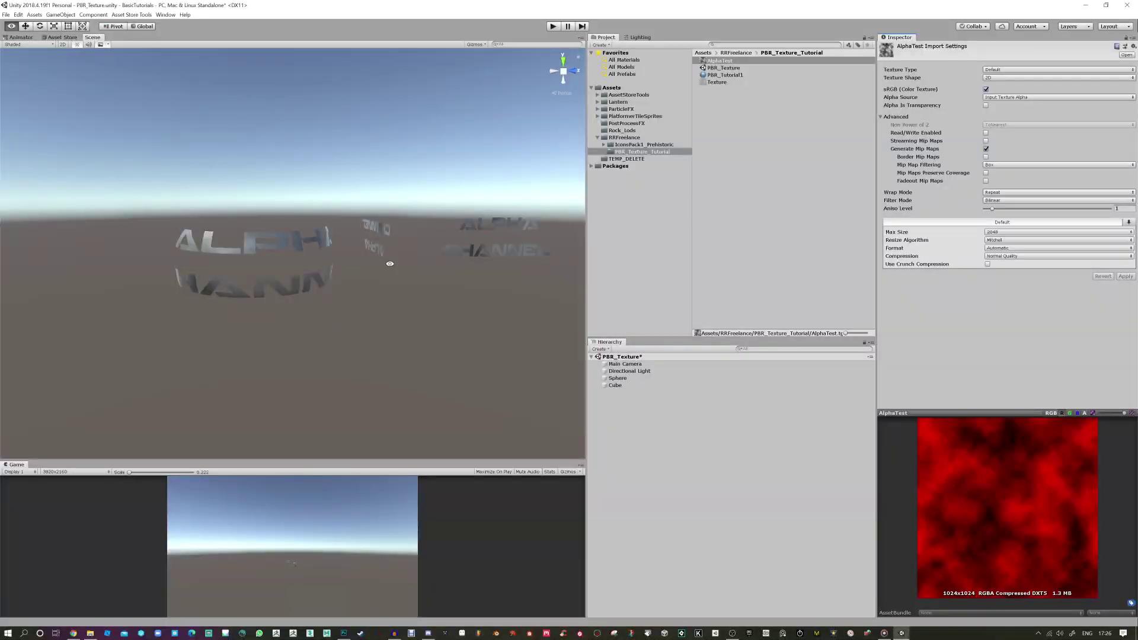
key("alt+Tab")
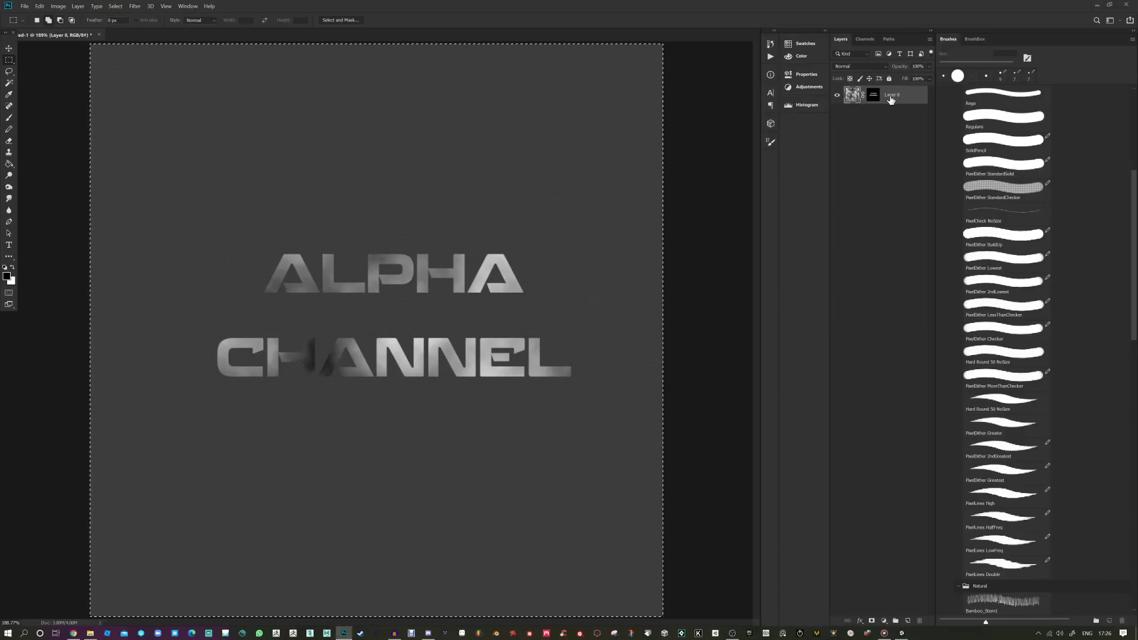
left_click(874, 96)
right_click(874, 98)
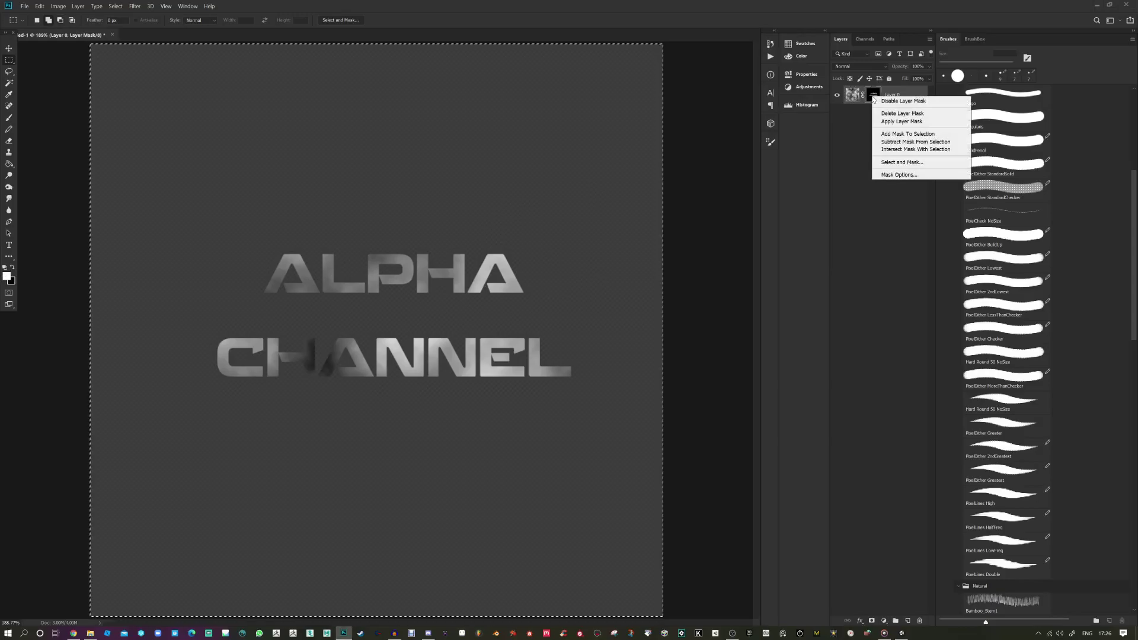
left_click(900, 121)
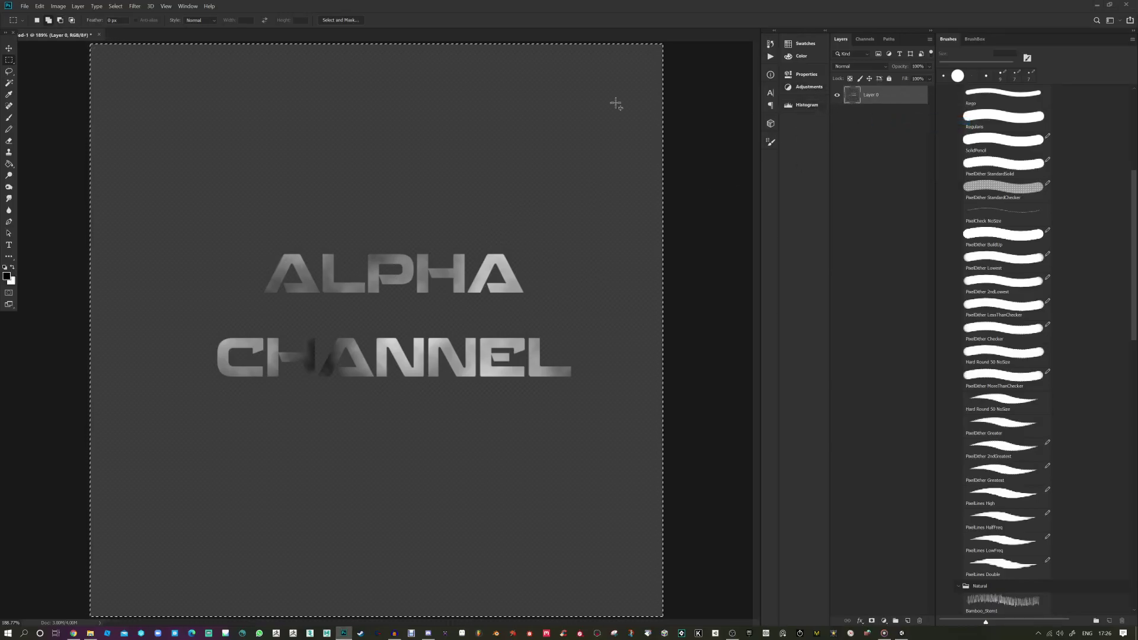
Step: Create a layer mask on Layer 0 from its transparency and display the mask on the canvas
left_click(58, 6)
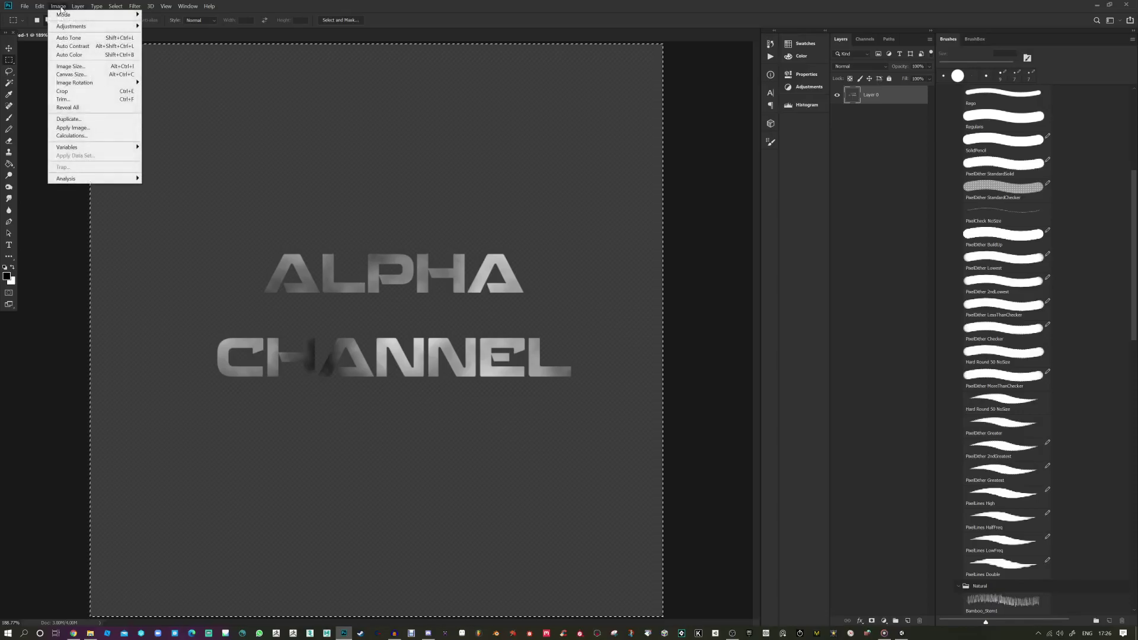
mouse_move(78, 6)
mouse_move(109, 140)
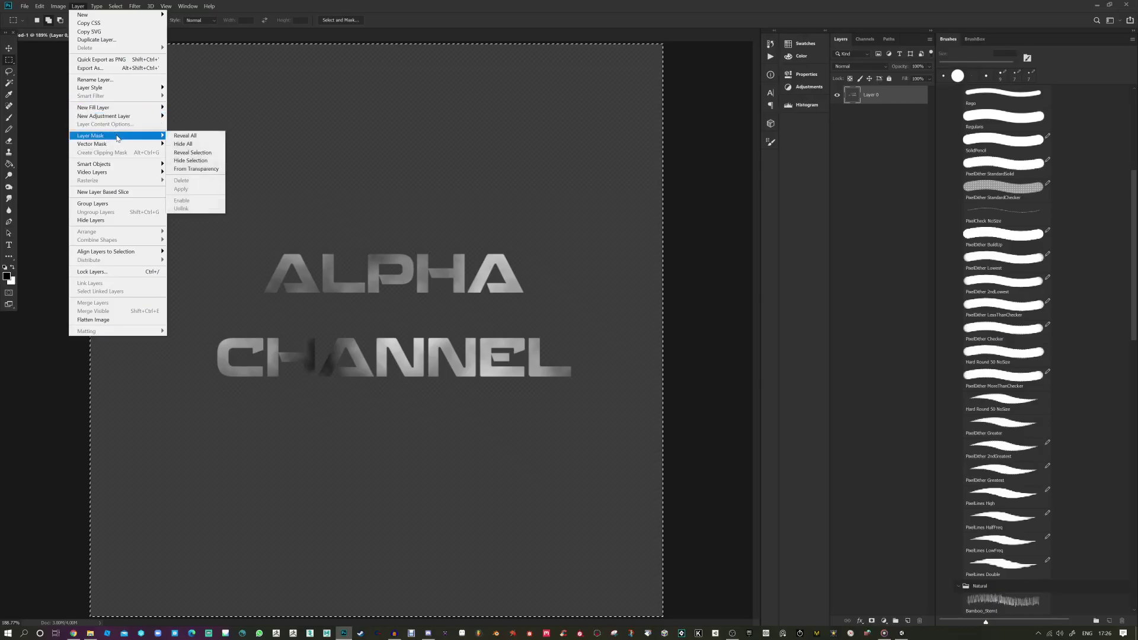
left_click(197, 169)
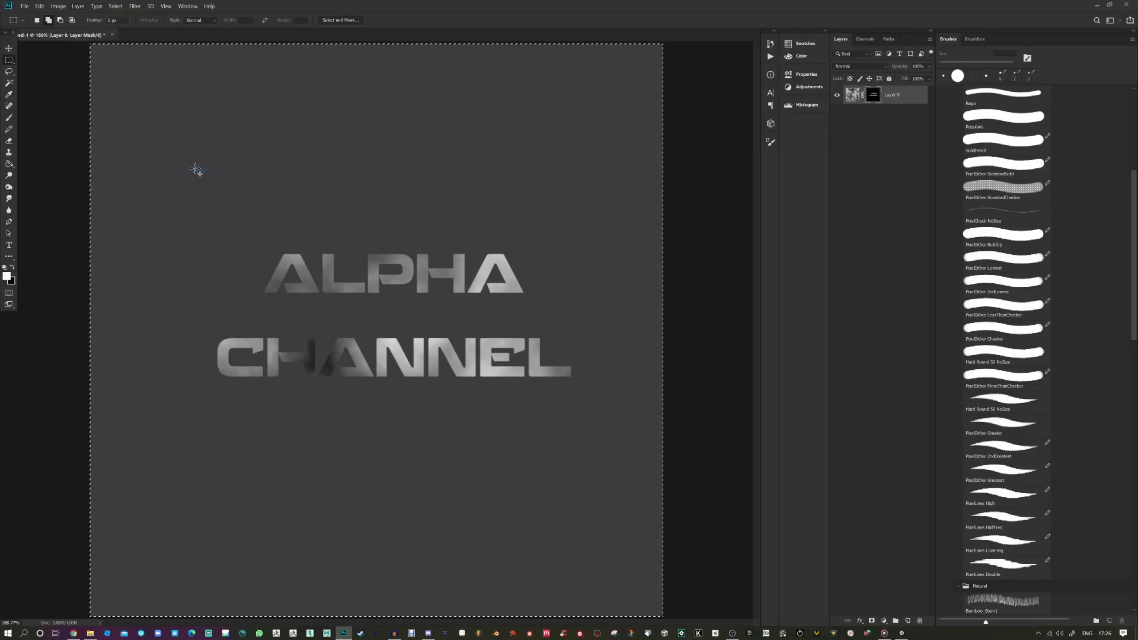
key("x")
left_click(874, 99)
left_click(873, 99, "alt")
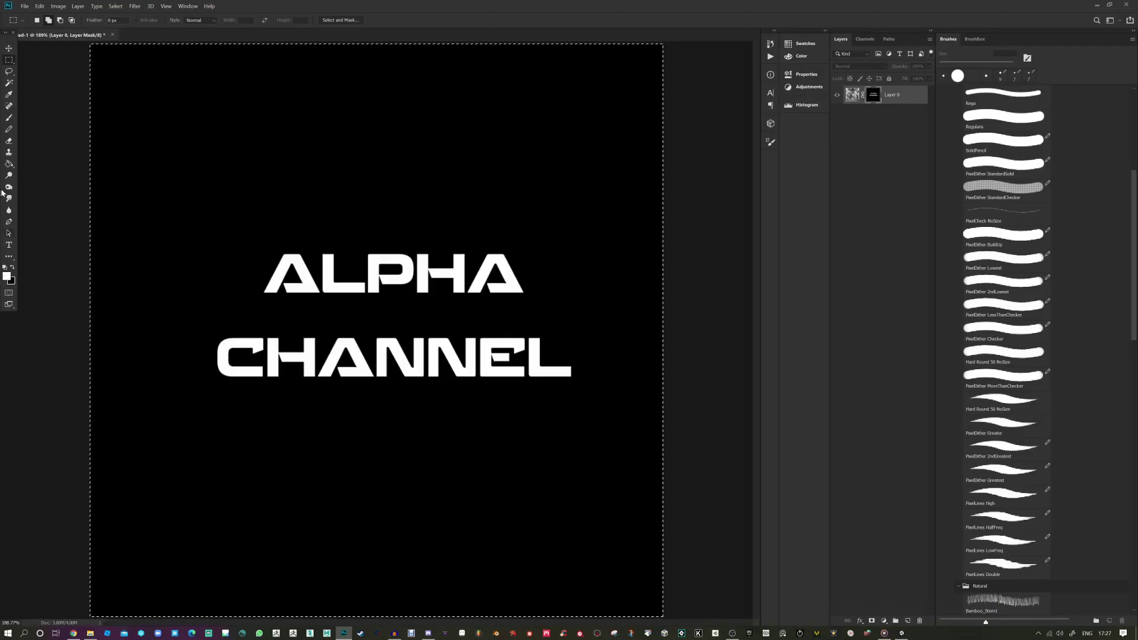
Step: Paint three overlapping white dabs with a 50 px brush above the end of ALPHA on the mask, and return to the layer image
key("b")
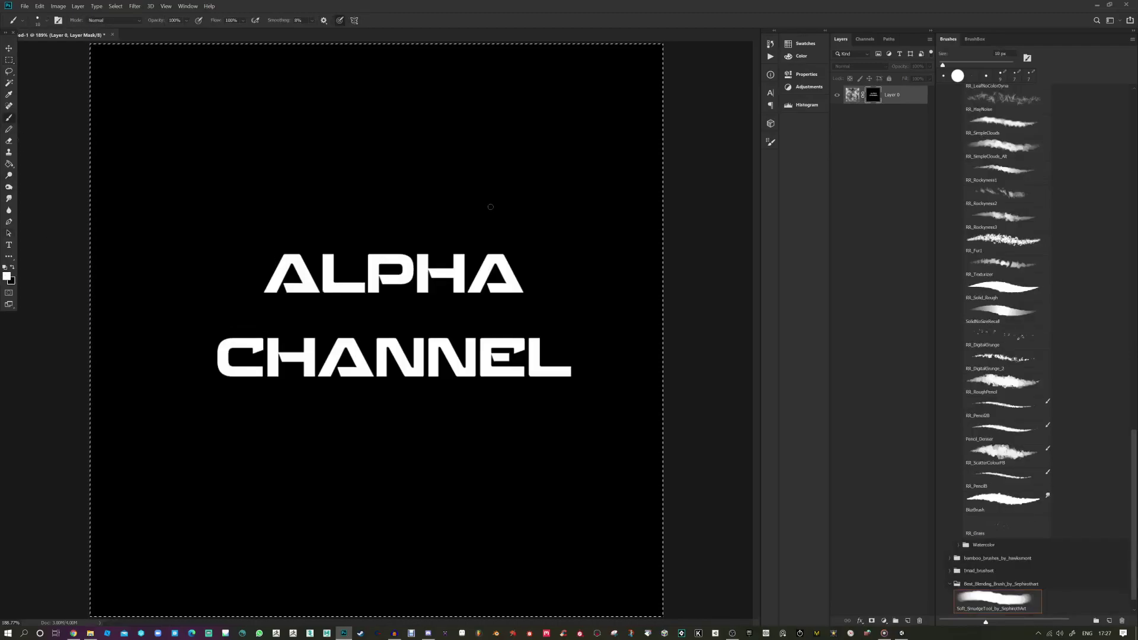
key("bracketright")
key("bracketright")
key("bracketright")
key("bracketright")
left_click(522, 203)
left_click(538, 211)
left_click(526, 219)
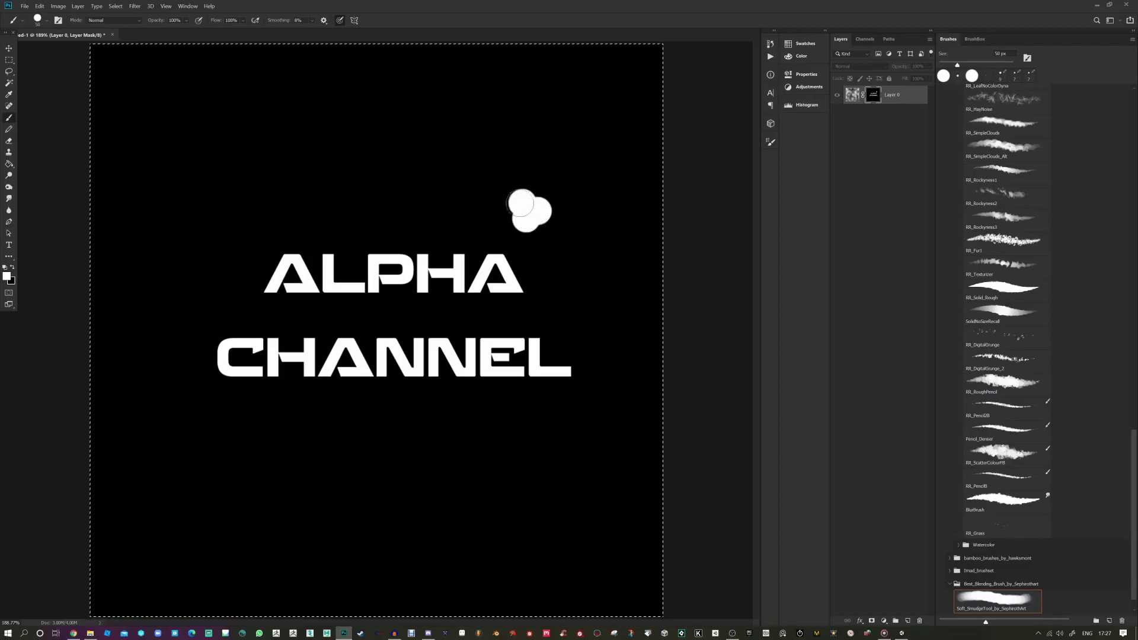
left_click(852, 94)
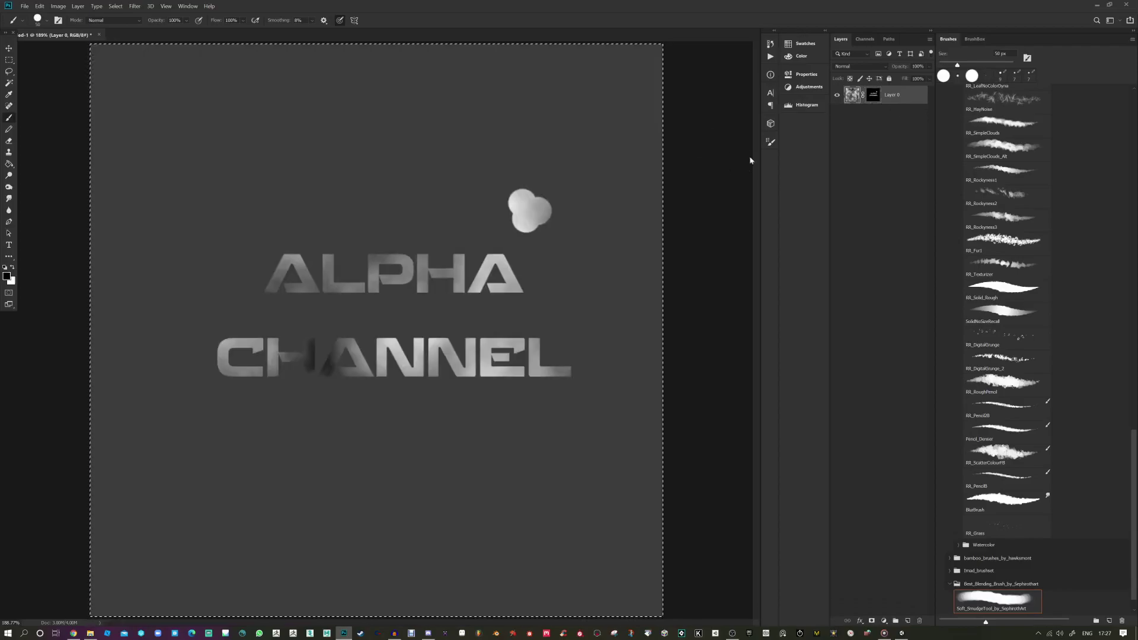
Step: Save a PNG copy of the image to the Desktop as AlphaTestPNG with the large file size option
key("ctrl+shift+s")
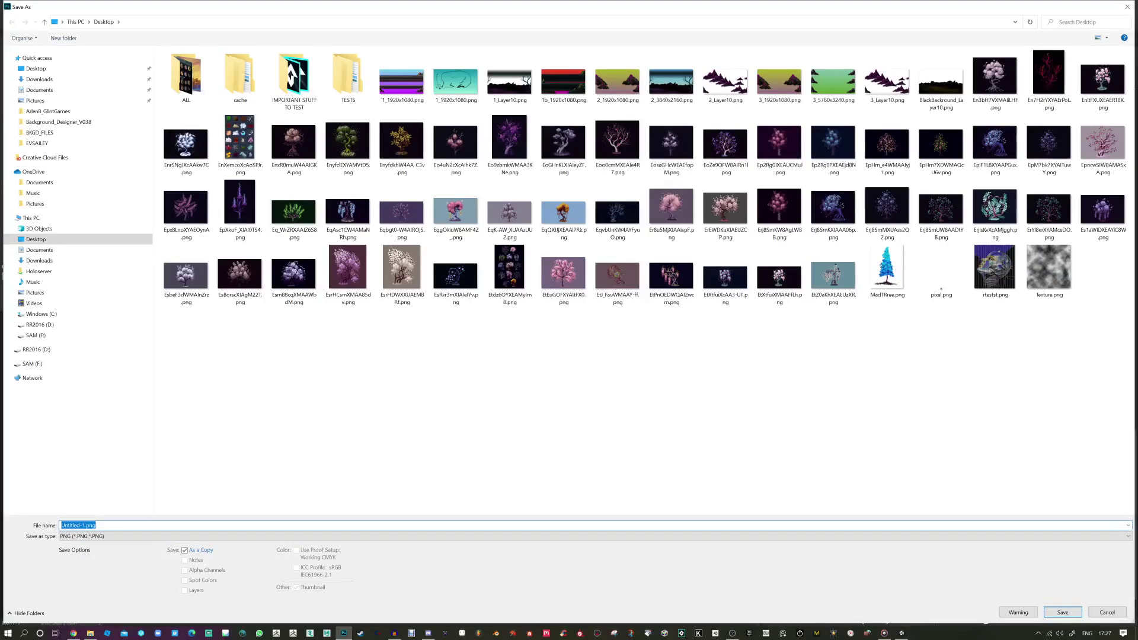
type("AlphaTest")
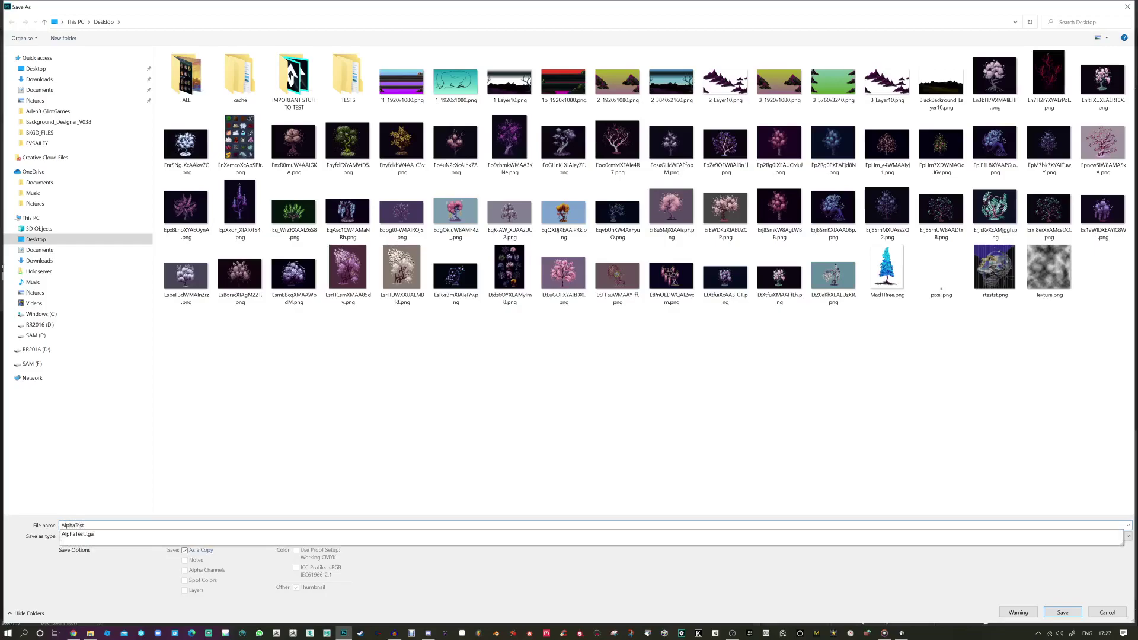
type("PNG")
key("Return")
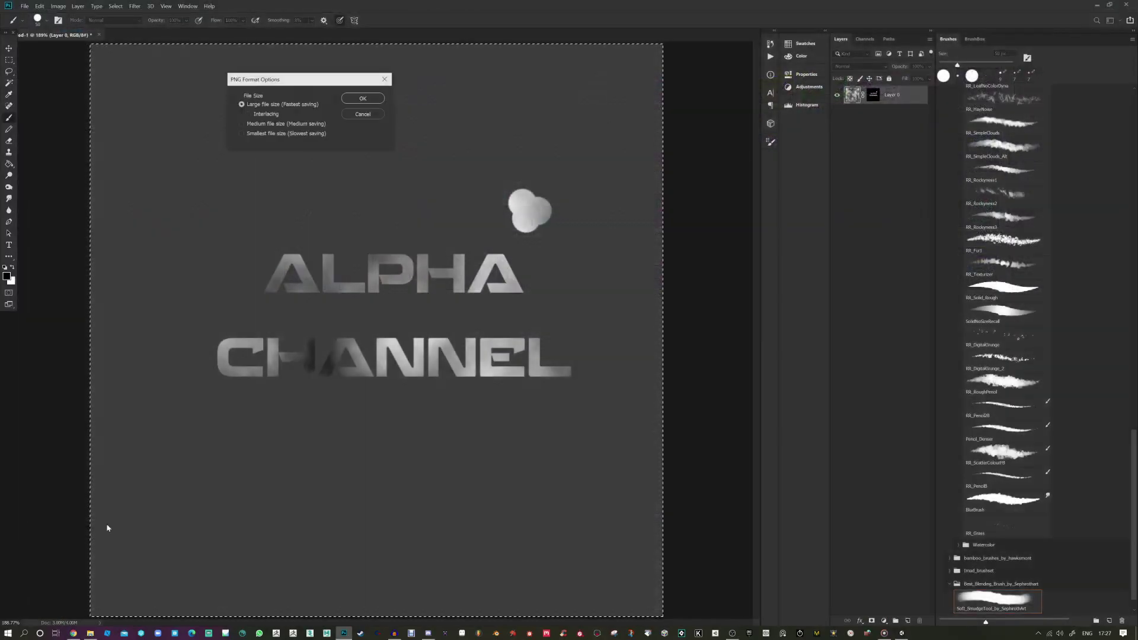
left_click(364, 99)
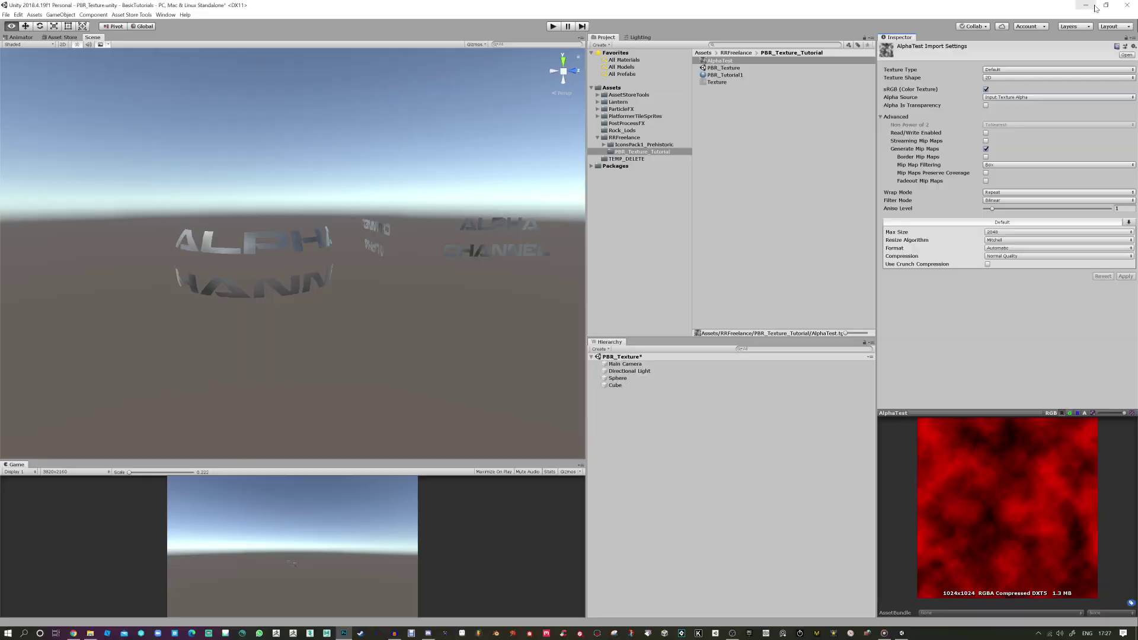
Step: Switch to Unity and import AlphaTestPNG.png into the PBR_Texture_Tutorial folder
key("alt+Tab")
right_click(740, 112)
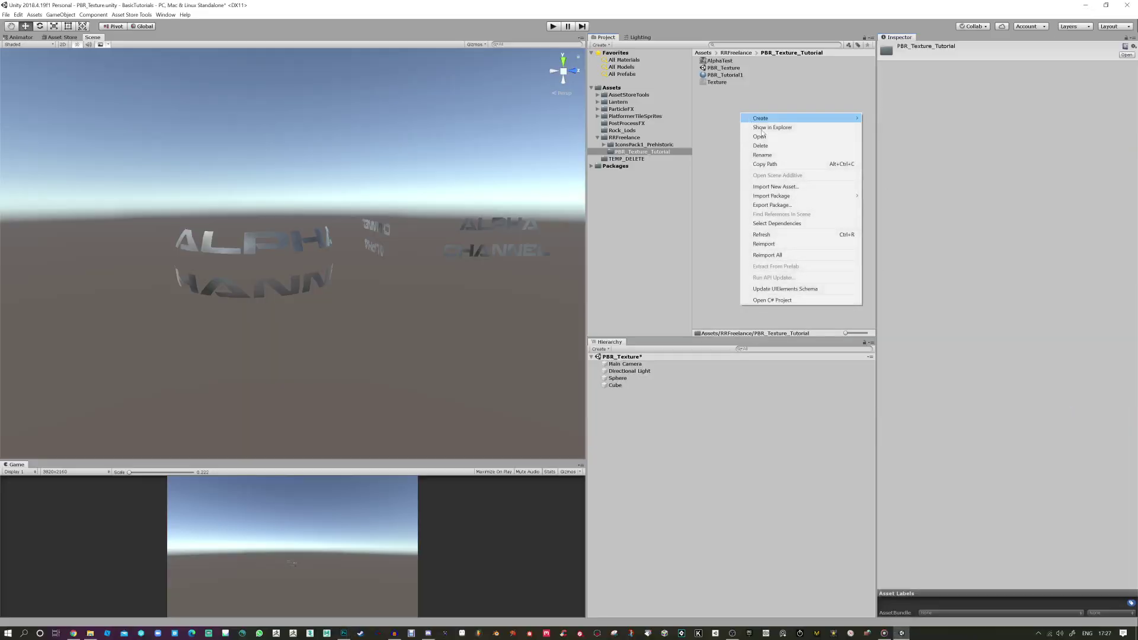
left_click(779, 187)
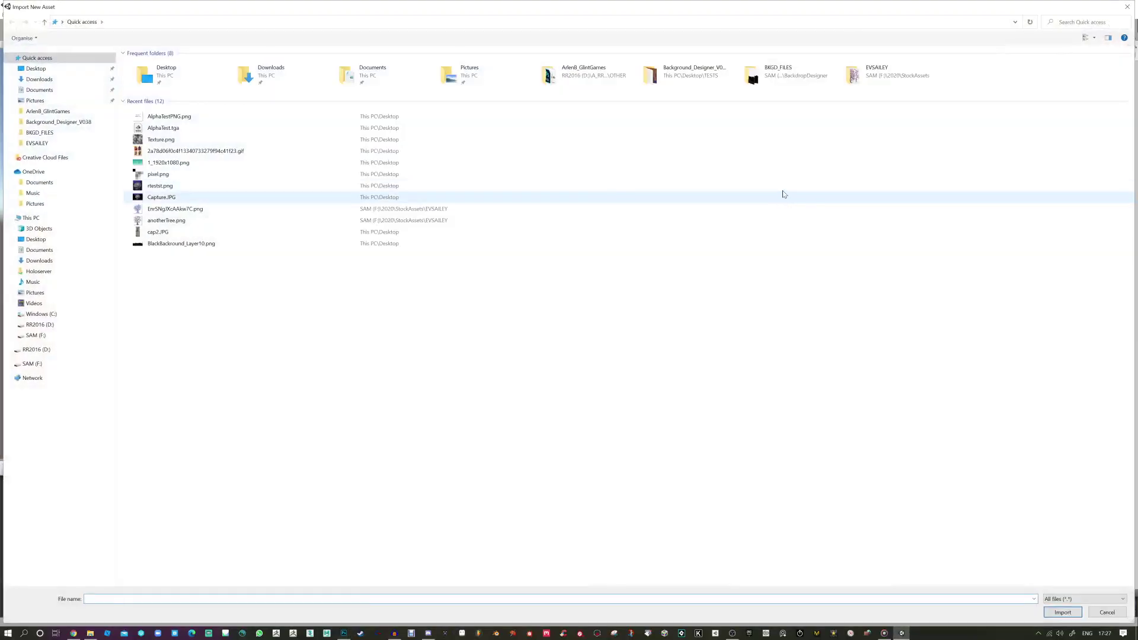
left_click(230, 121)
double_click(230, 122)
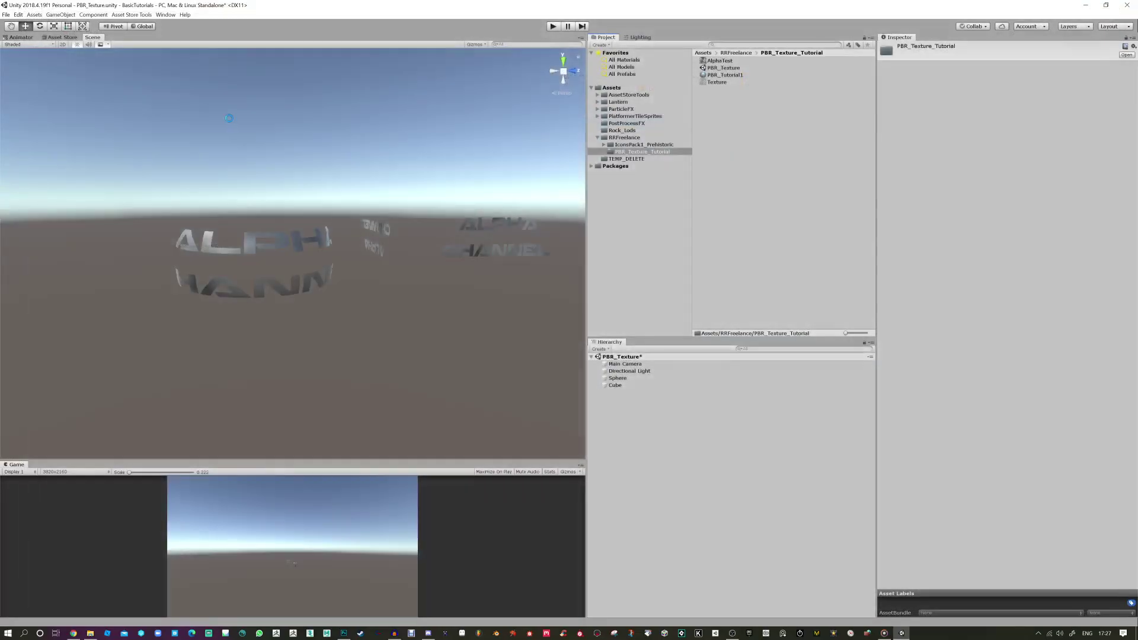
Step: Assign AlphaTestPNG as the albedo map of PBR_Tutorial1 and inspect the cutout on the sphere and cube
left_click(726, 83)
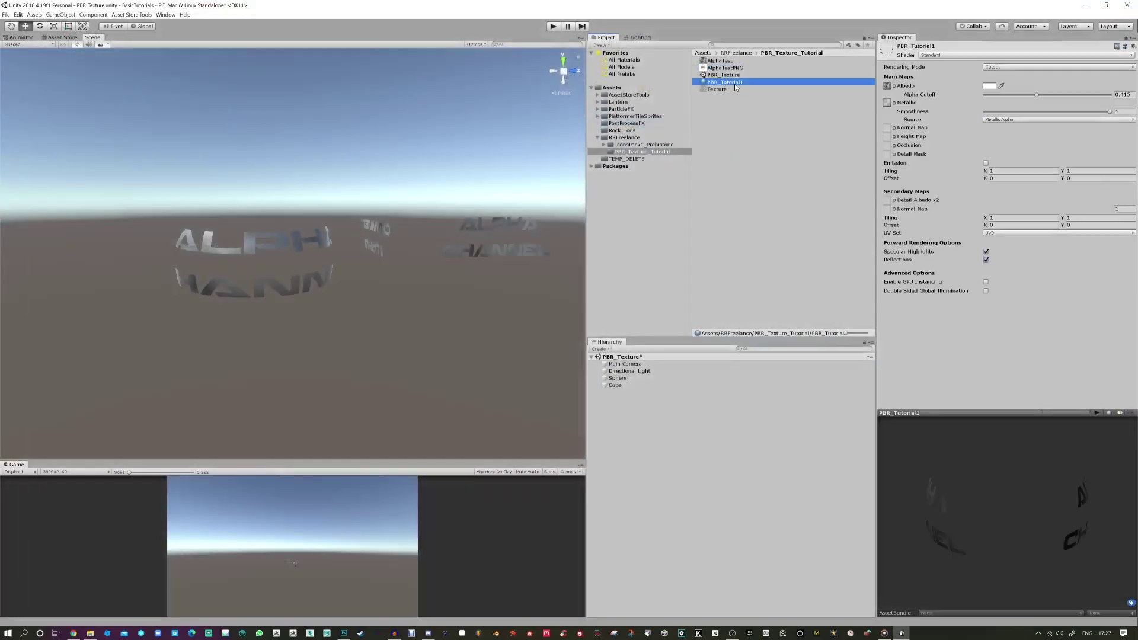
left_click_drag(708, 70, 888, 86)
left_click_drag(426, 136, 323, 249)
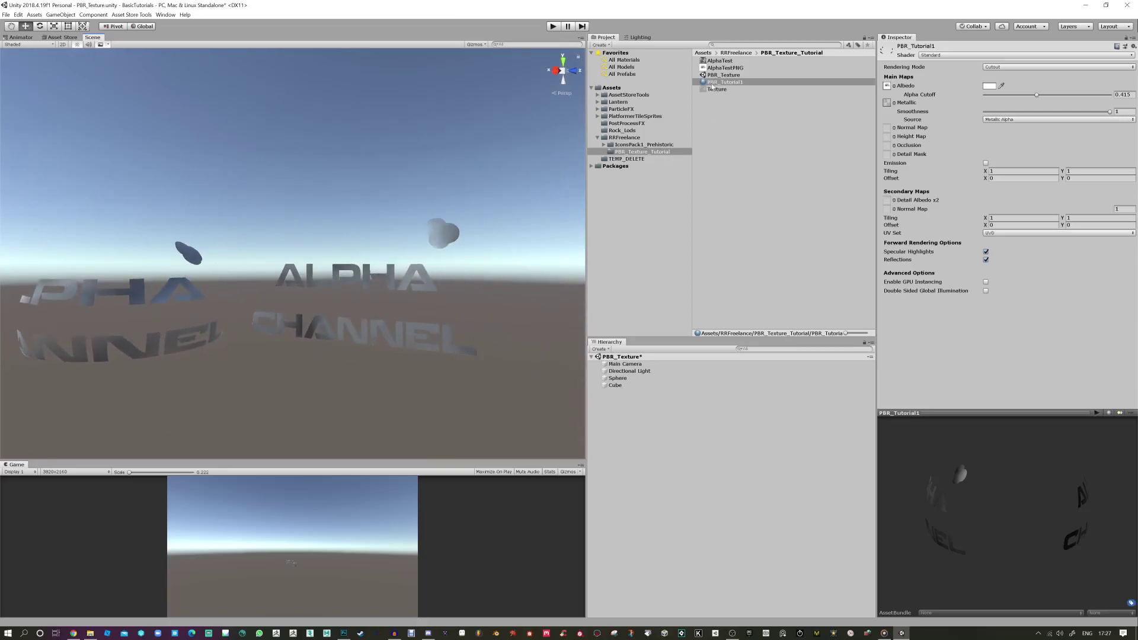
Step: Rename the AlphaTest texture asset to AlphaTestTARGA
left_click(719, 61)
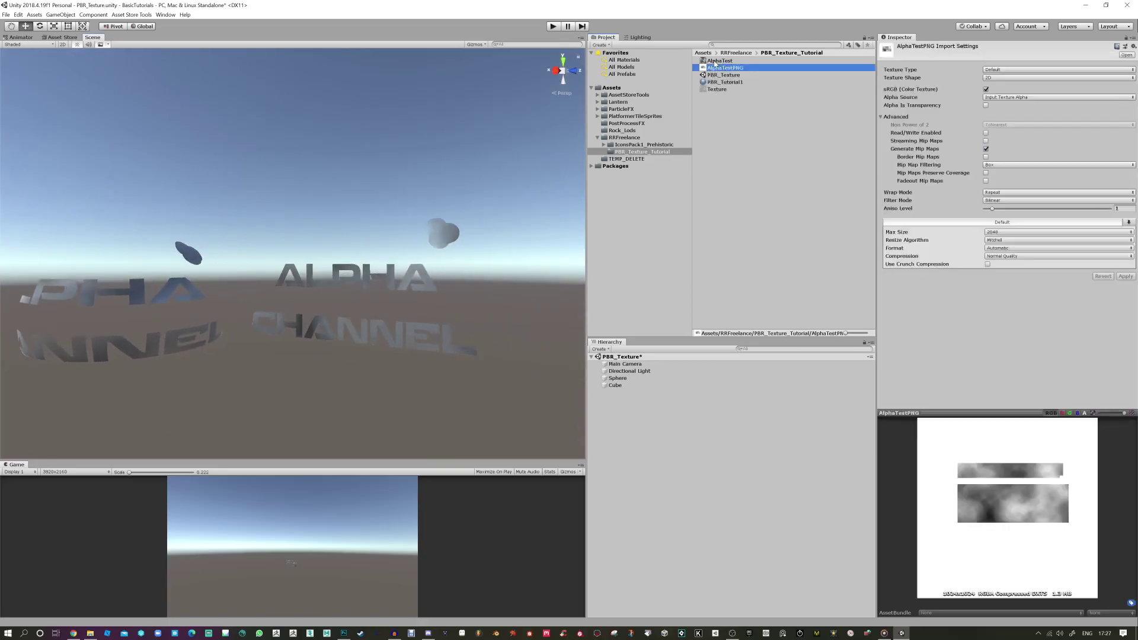
left_click(728, 63)
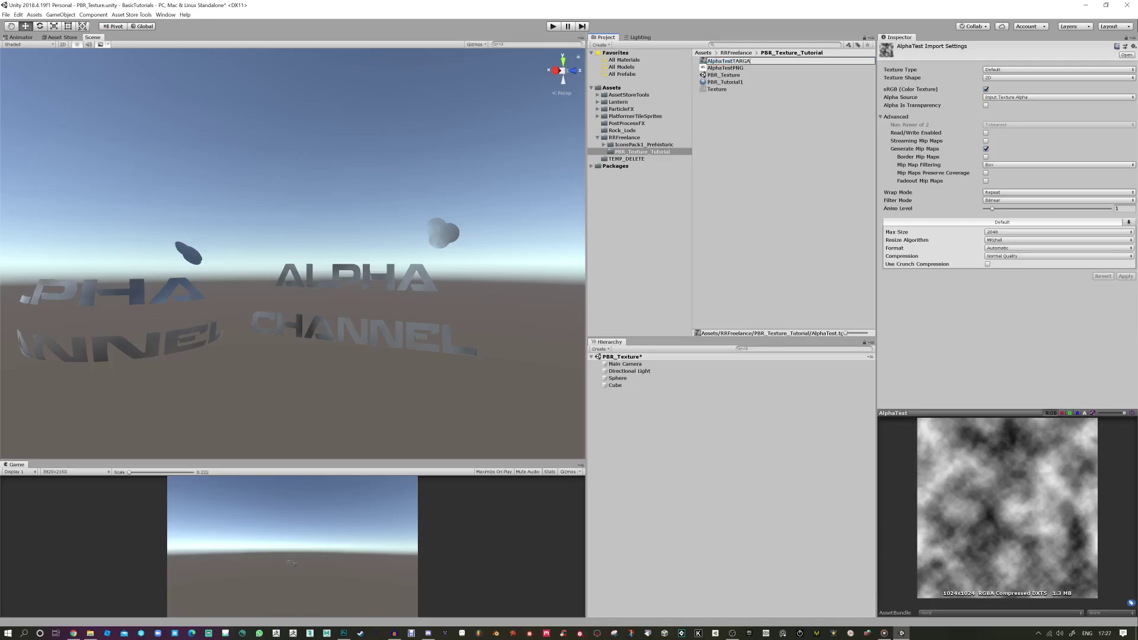
key("Return")
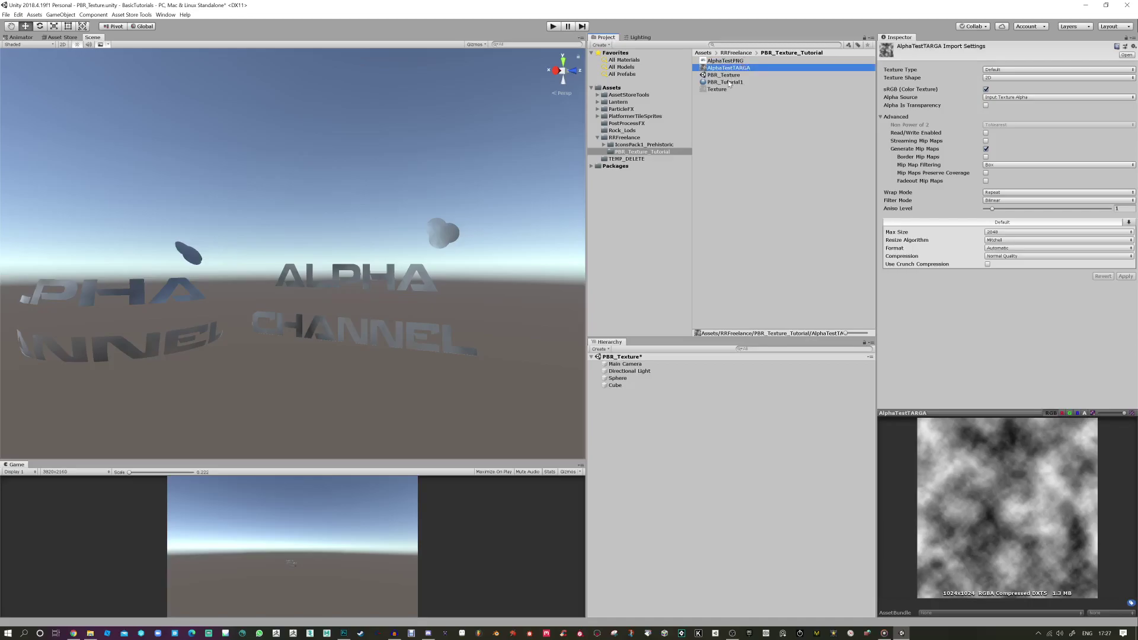
Step: Assign AlphaTestTARGA as the metallic map of PBR_Tutorial1 and inspect the objects in the scene
left_click(729, 83)
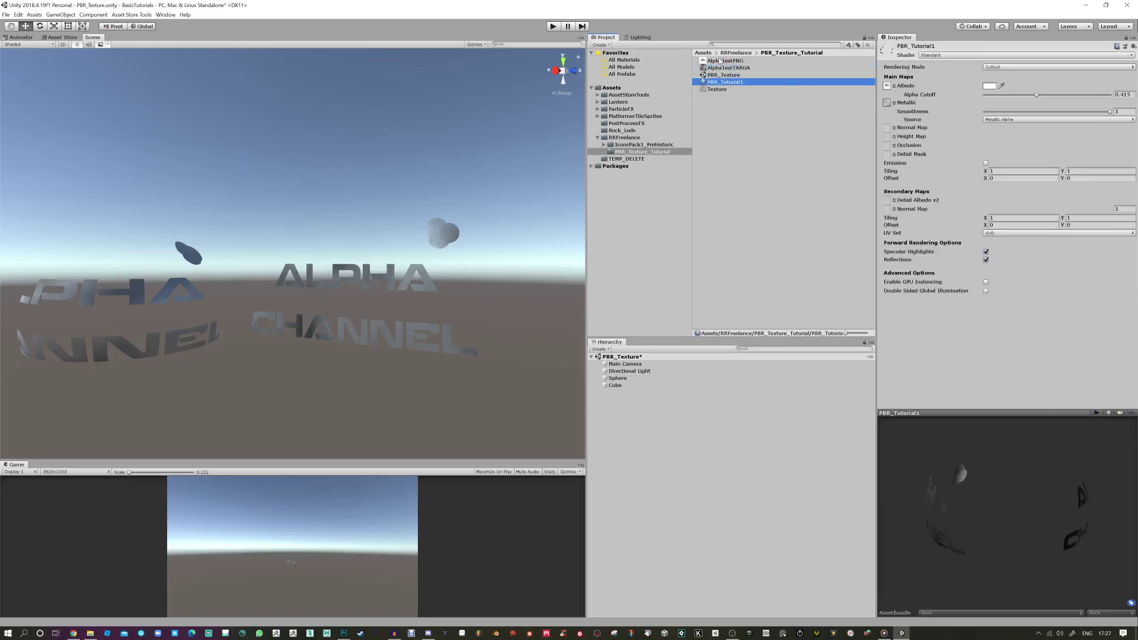
left_click_drag(720, 75, 887, 103)
left_click_drag(387, 293, 406, 279)
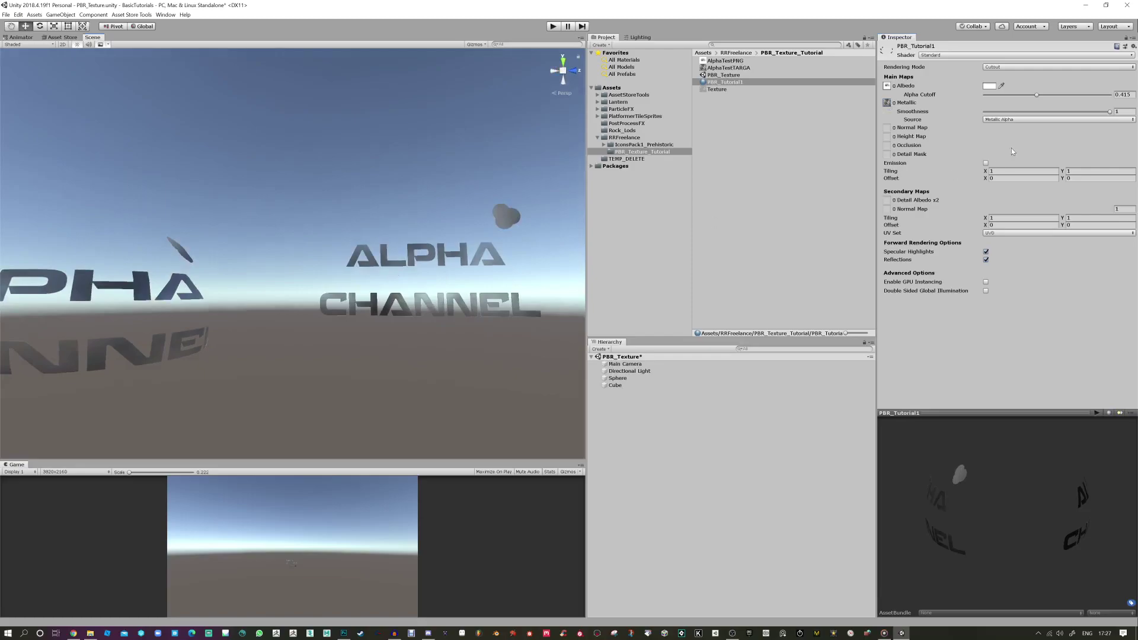
Step: Lower the smoothness of PBR_Tutorial1 to 0.377 and inspect its reflections on the cutout text
left_click(1117, 111)
left_click_drag(272, 221, 285, 305)
left_click_drag(1104, 117, 1032, 113)
left_click_drag(306, 263, 332, 270)
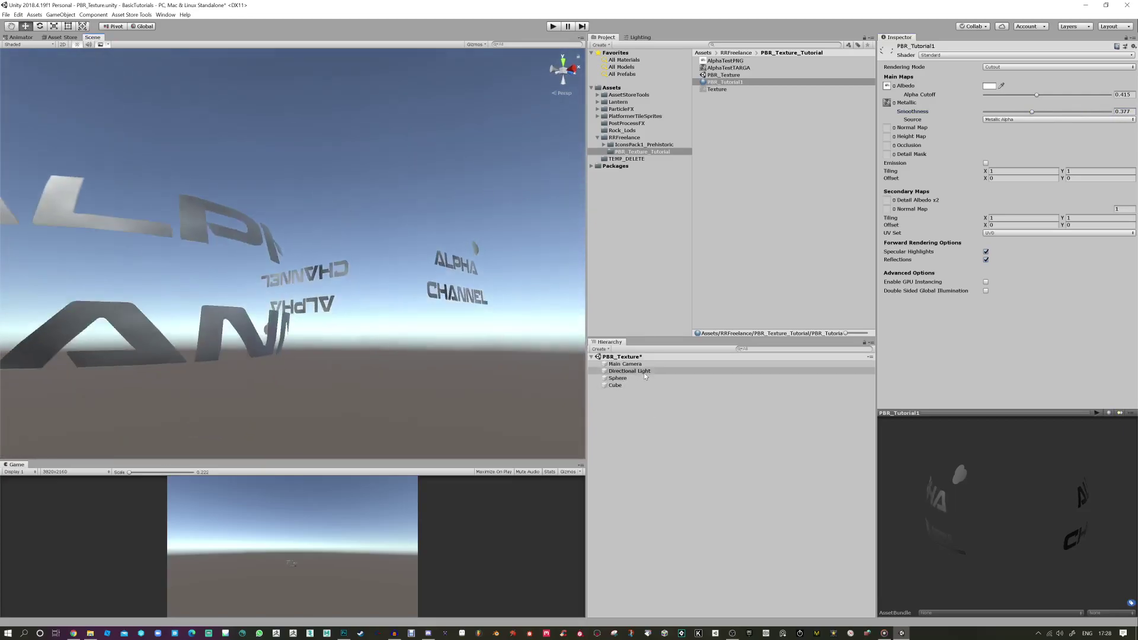
Step: Rotate the directional light to X 50.4 and Y -67.5, set its intensity to 2, and inspect the lit text
left_click(645, 372)
left_click_drag(1037, 85, 483, 97)
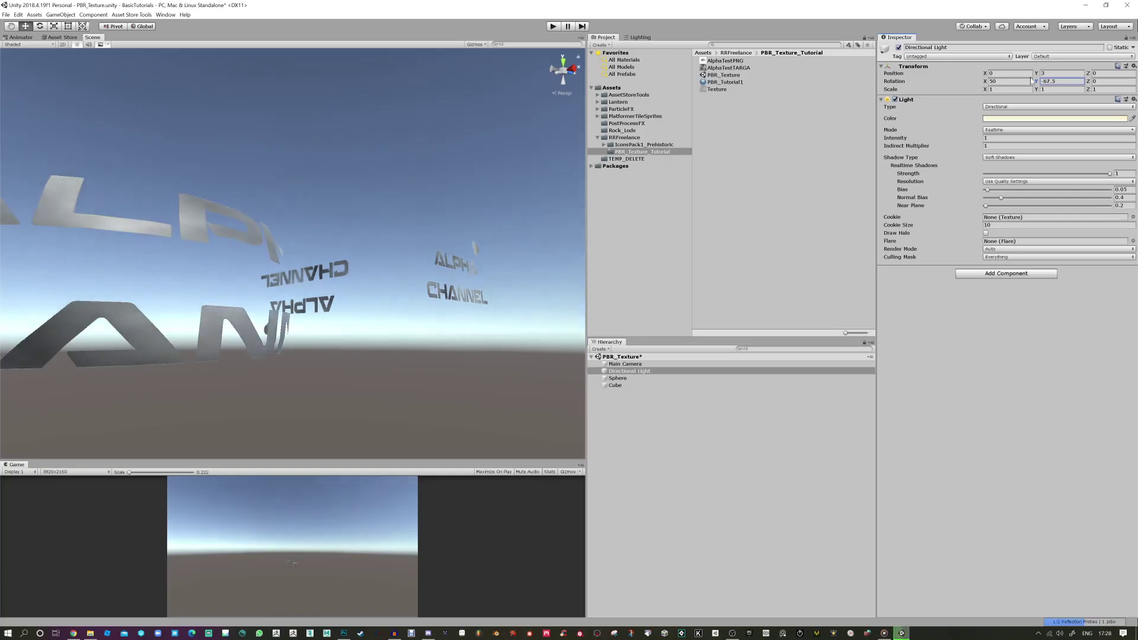
mouse_move(985, 81)
left_mouse_down()
mouse_move(972, 83)
mouse_move(988, 88)
left_mouse_up()
left_click_drag(904, 138, 912, 138)
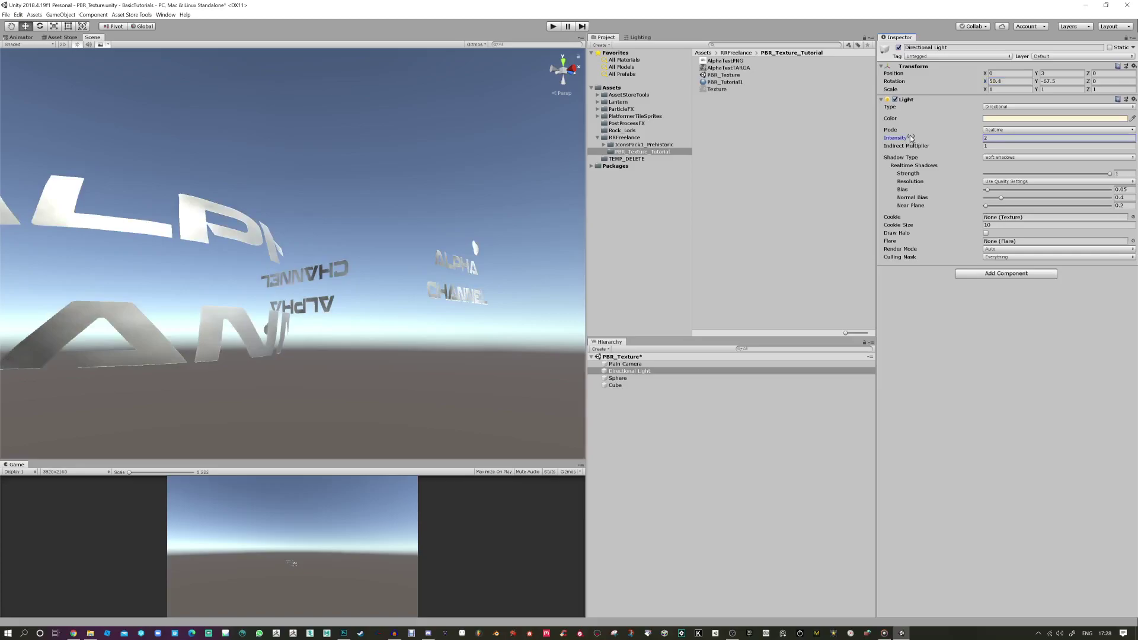
scroll(267, 181, "up", 5)
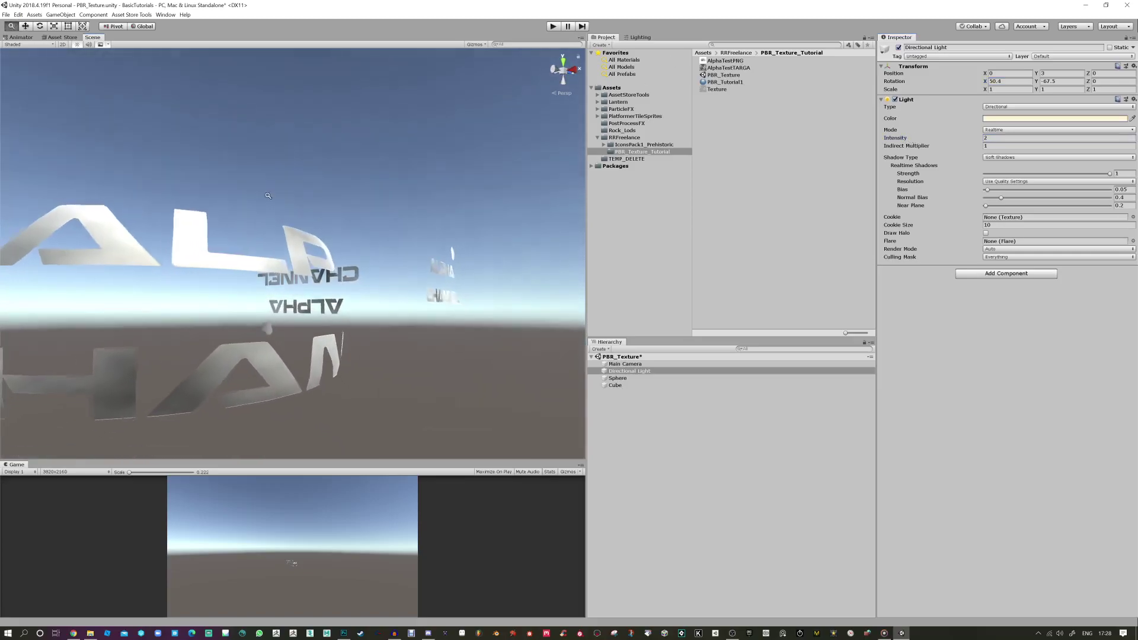
left_click_drag(511, 151, 413, 176)
Step: Set the smoothness of PBR_Tutorial1 to 0.71 and its alpha cutoff to 0.592, and inspect the sphere and cube
left_click(724, 83)
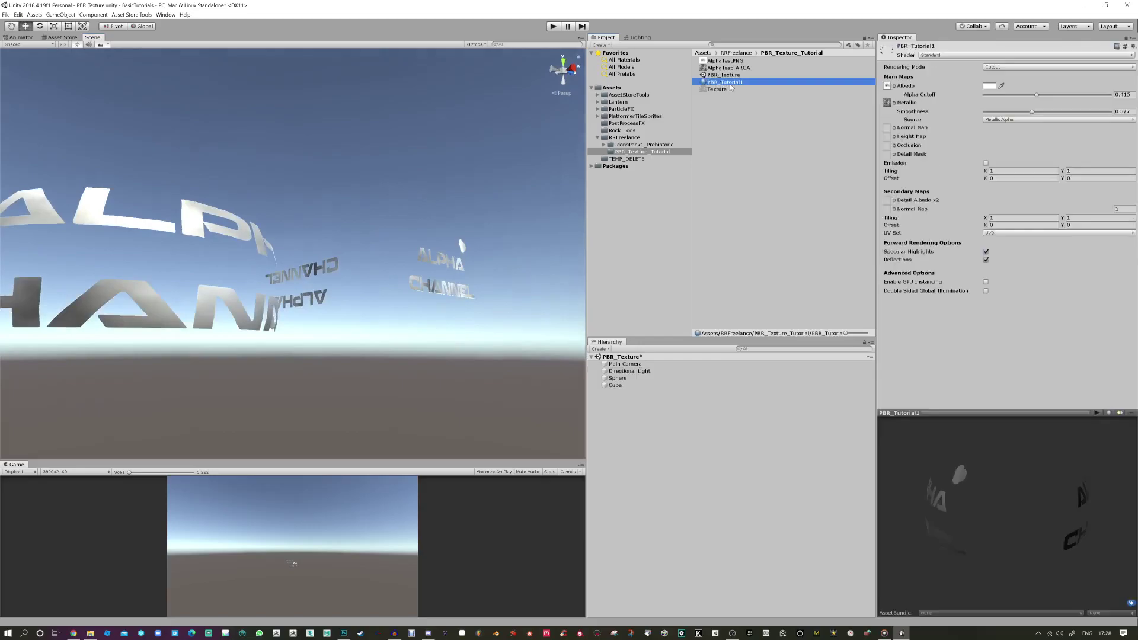
left_click_drag(1032, 112, 1076, 126)
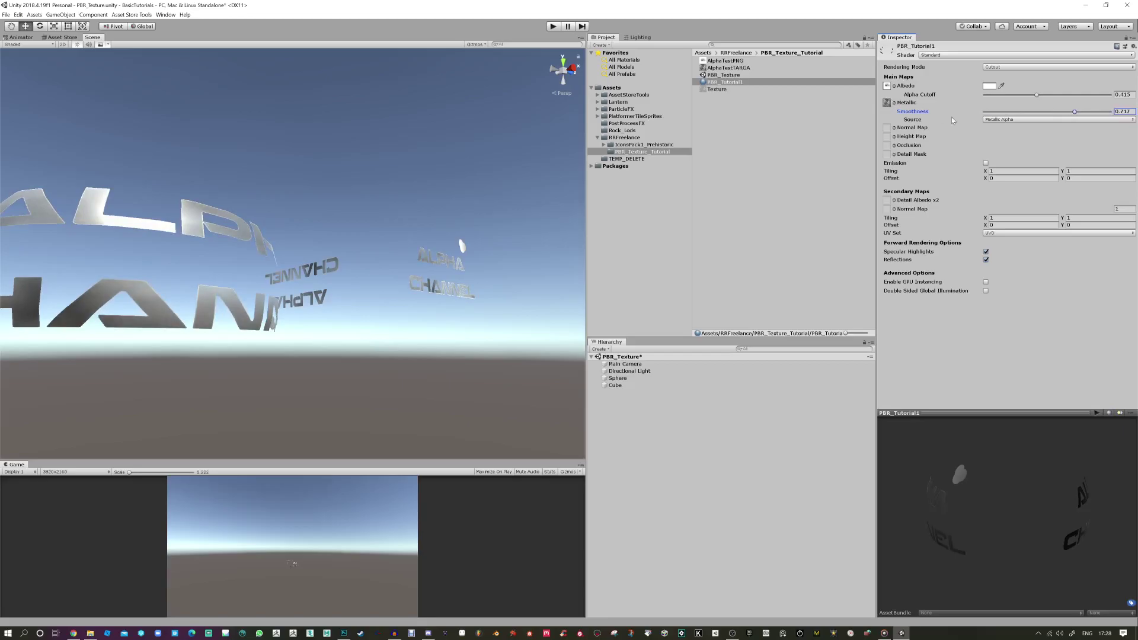
mouse_move(1077, 115)
left_mouse_down()
mouse_move(1029, 112)
mouse_move(1097, 113)
mouse_move(1074, 113)
mouse_move(1059, 94)
mouse_move(978, 97)
mouse_move(1130, 97)
mouse_move(1028, 102)
mouse_move(1059, 101)
left_mouse_up()
left_click_drag(438, 172, 287, 212)
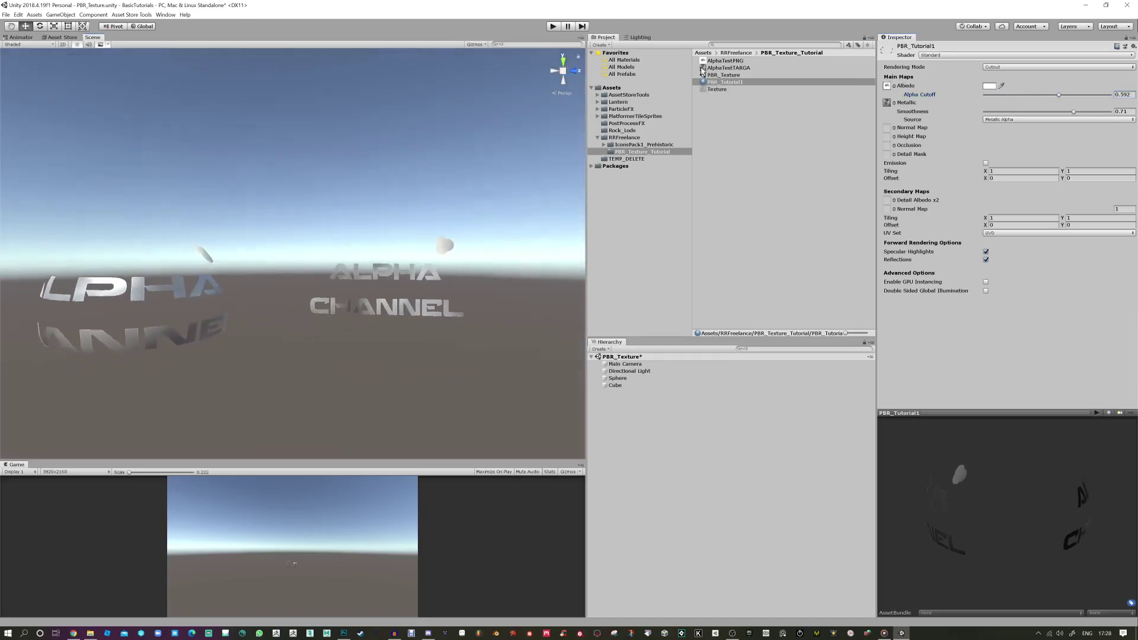
Step: Assign AlphaTestTARGA as the albedo map and AlphaTestPNG as the metallic map of PBR_Tutorial1
left_click_drag(703, 70, 887, 88)
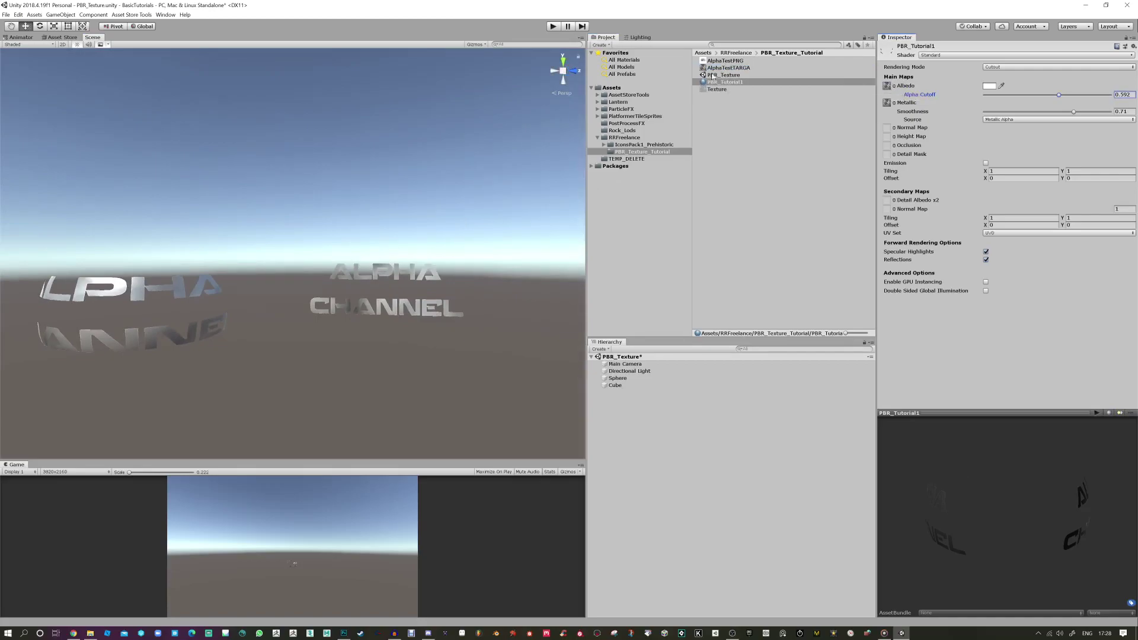
left_click_drag(705, 61, 886, 103)
left_click_drag(172, 293, 367, 374)
Step: Set the rendering mode of PBR_Tutorial1 to Transparent and inspect the sphere and cube
left_click(1002, 67)
left_click(1008, 104)
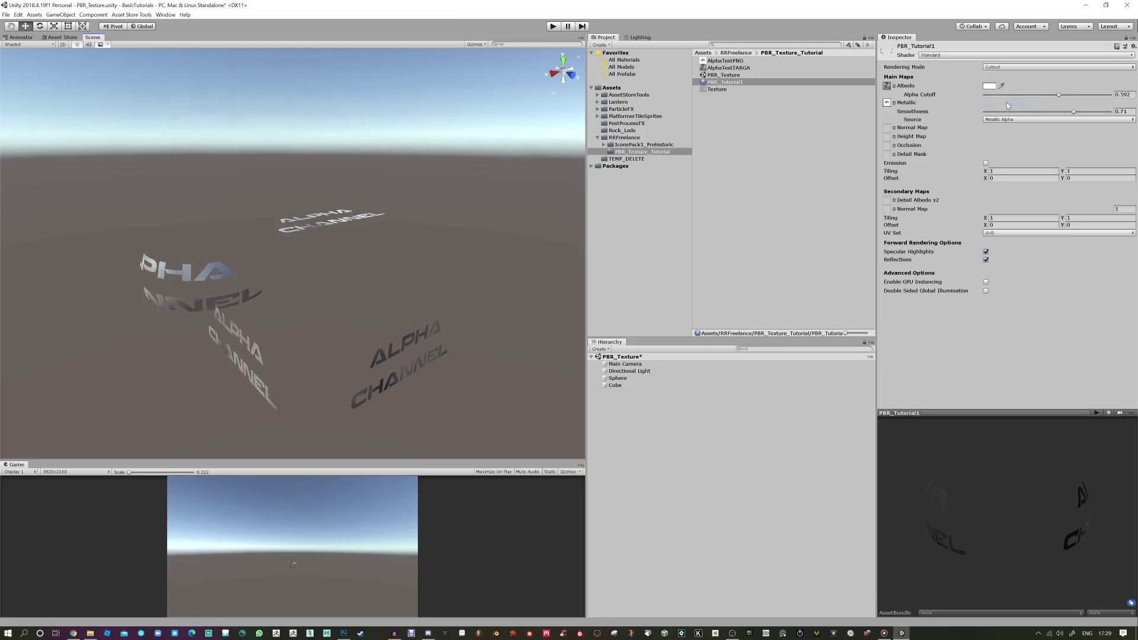
left_click_drag(427, 237, 978, 131)
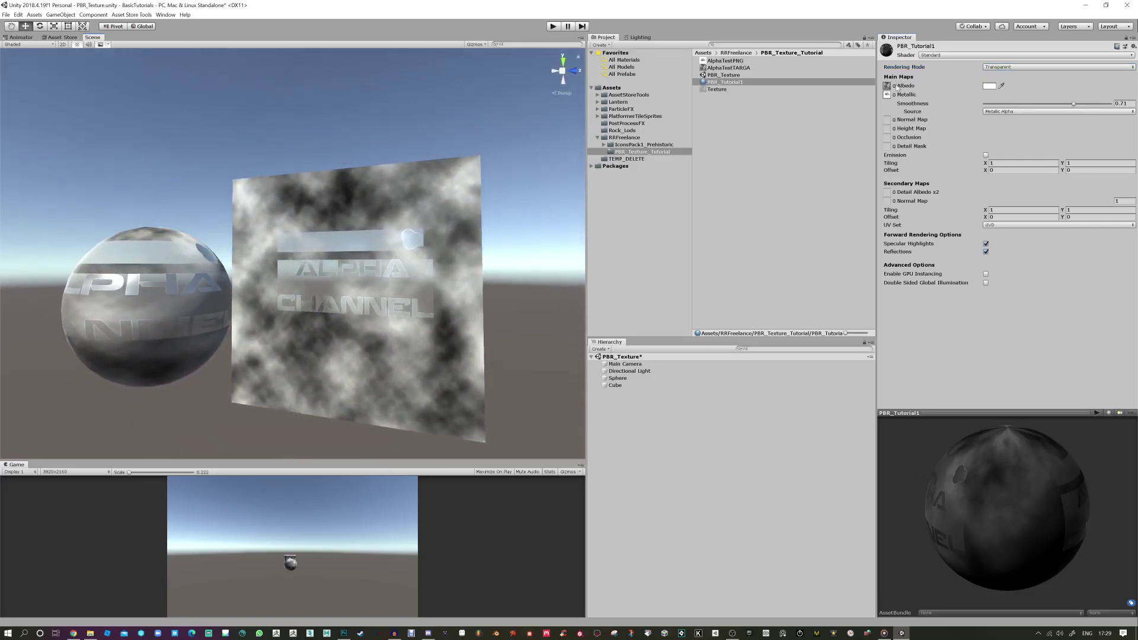
left_click_drag(460, 230, 406, 281)
left_click_drag(297, 237, 344, 288)
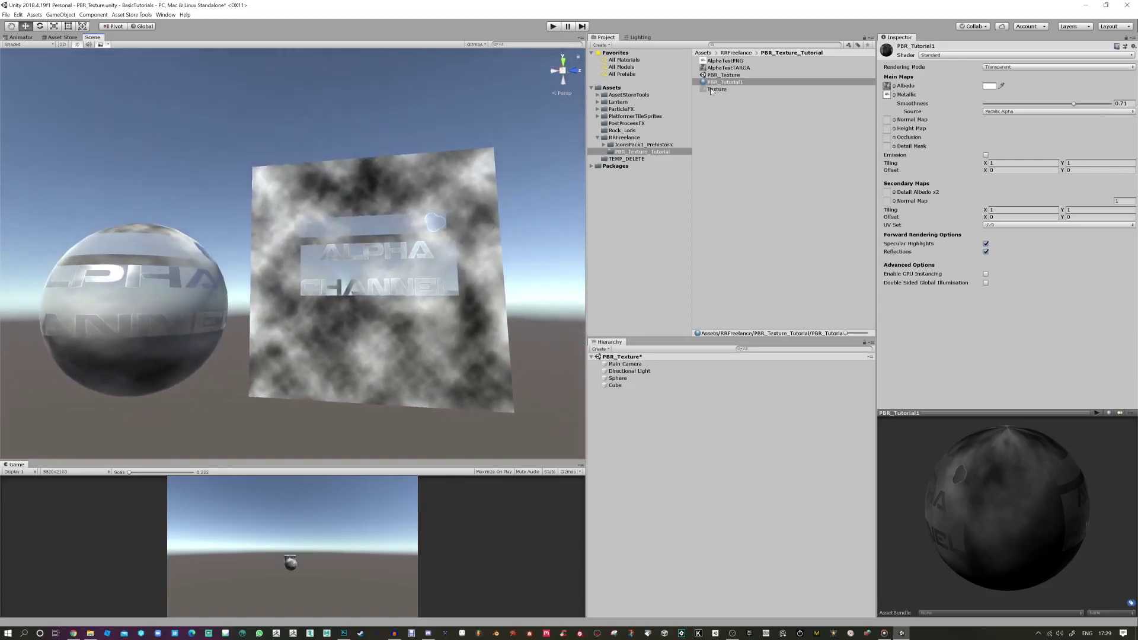
Step: Assign AlphaTestPNG as the albedo map of the transparent material and inspect the sphere and cube
left_click_drag(703, 67, 887, 87)
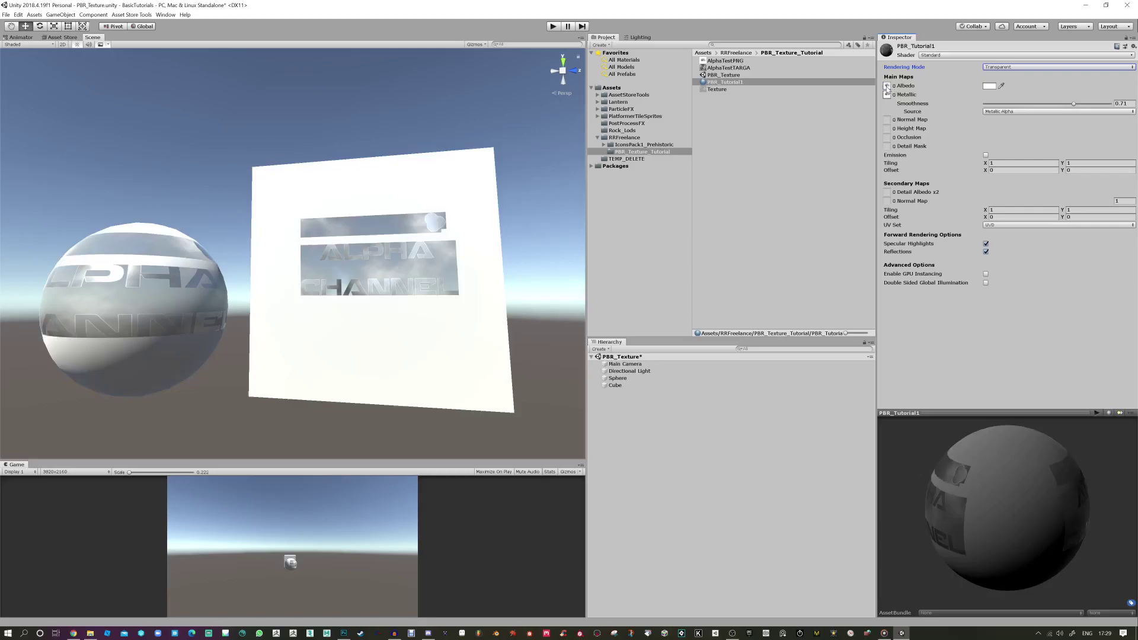
left_click_drag(440, 223, 450, 291)
left_click_drag(418, 238, 454, 320)
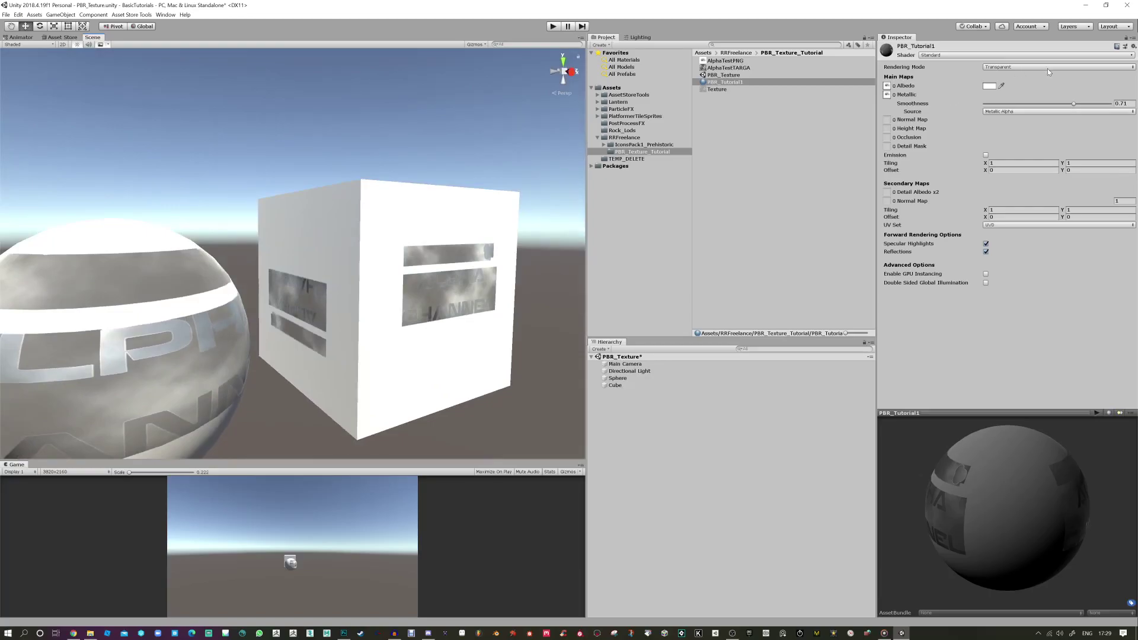
Step: Try lower alpha values for the albedo color of PBR_Tutorial1 and restore full opacity
left_click(994, 86)
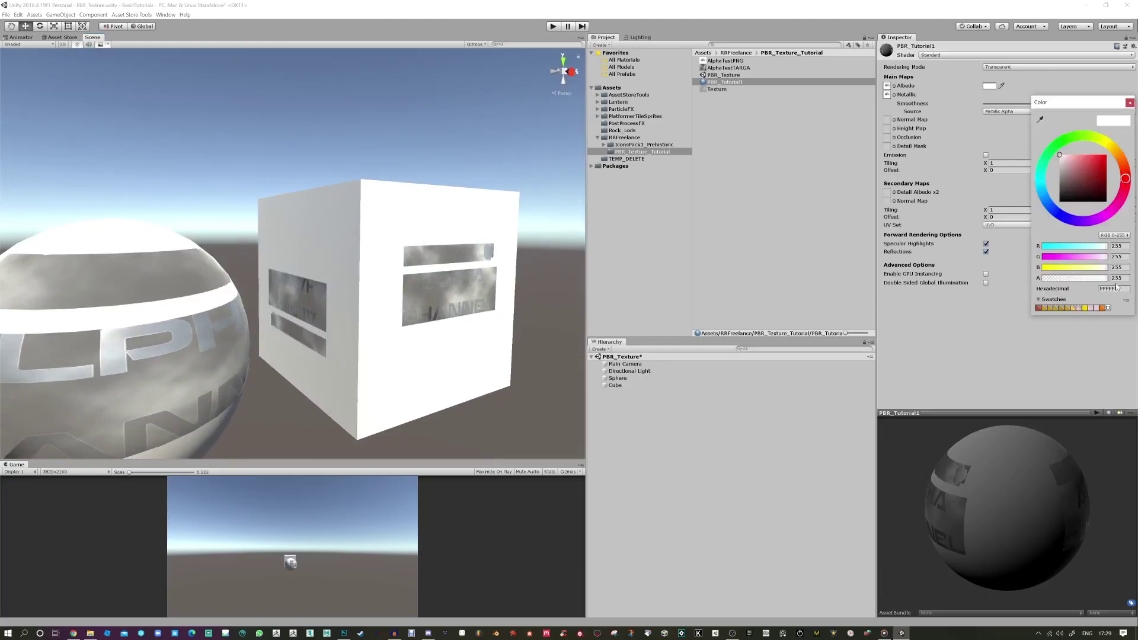
mouse_move(1102, 279)
left_mouse_down()
mouse_move(1021, 283)
mouse_move(1123, 283)
left_mouse_up()
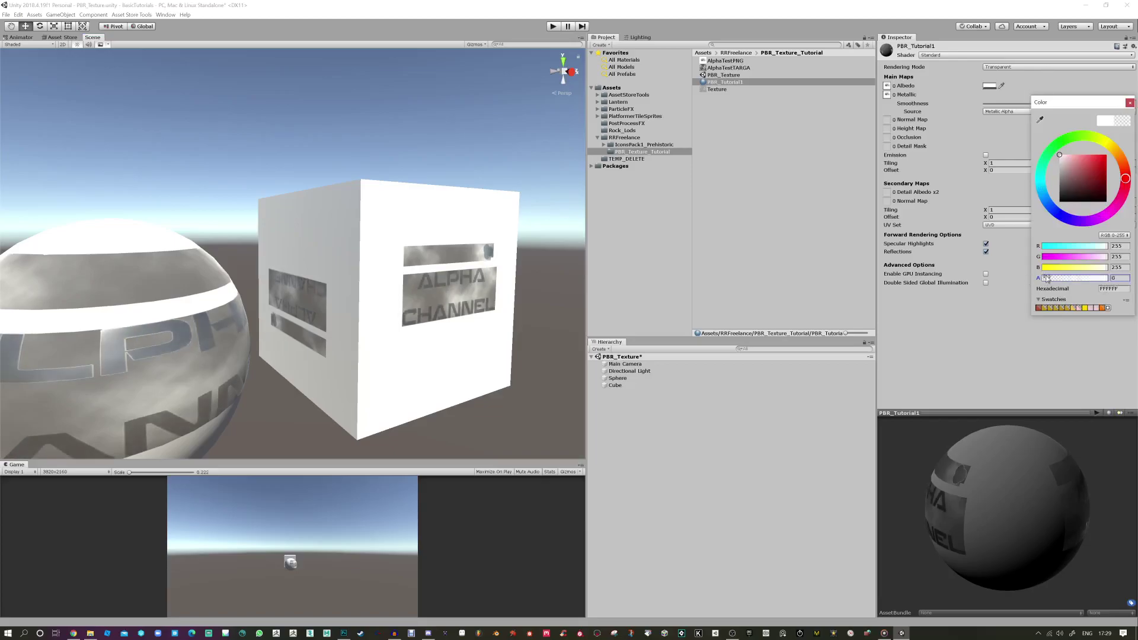
left_click(1130, 103)
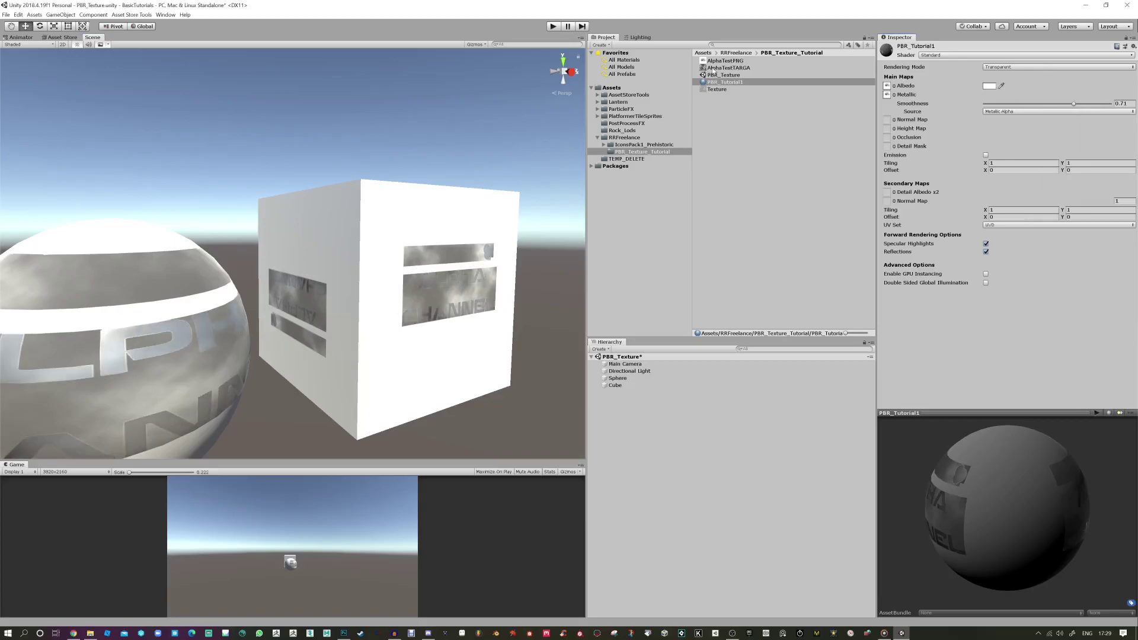
Step: Assign AlphaTestTARGA as the albedo map of the transparent material
left_click(714, 69)
left_click(715, 82)
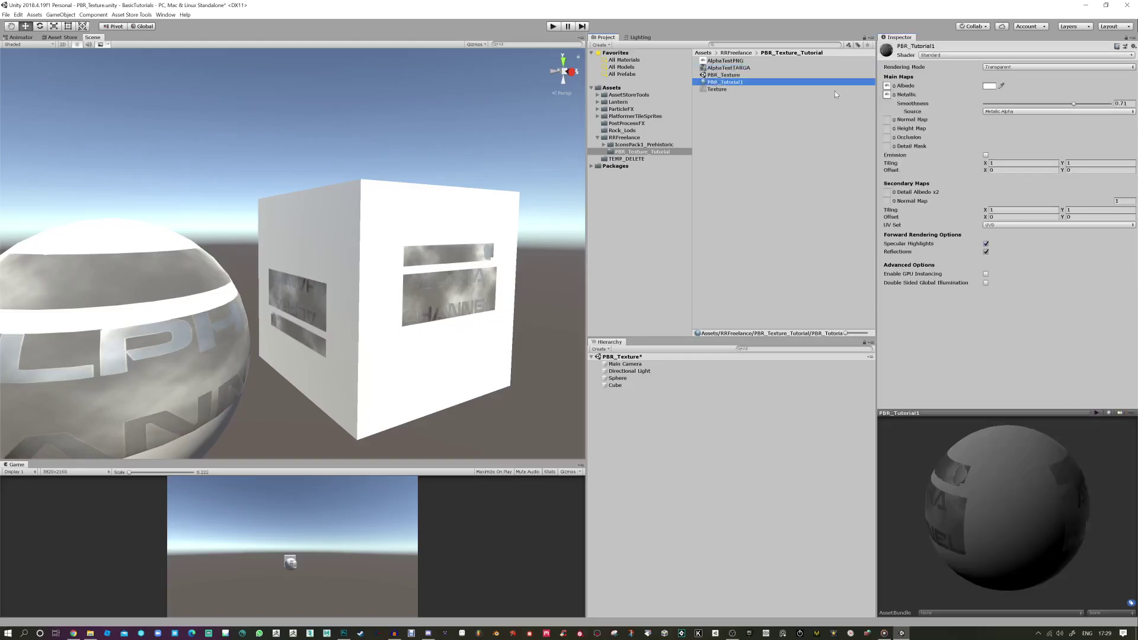
left_click_drag(720, 67, 887, 87)
mouse_move(452, 261)
left_mouse_down()
mouse_move(439, 261)
mouse_move(481, 259)
mouse_move(451, 258)
left_mouse_up()
Step: Assign Texture as the albedo map of PBR_Tutorial1 and set the rendering mode to Fade
left_click_drag(716, 90, 888, 87)
left_click_drag(415, 255, 302, 313)
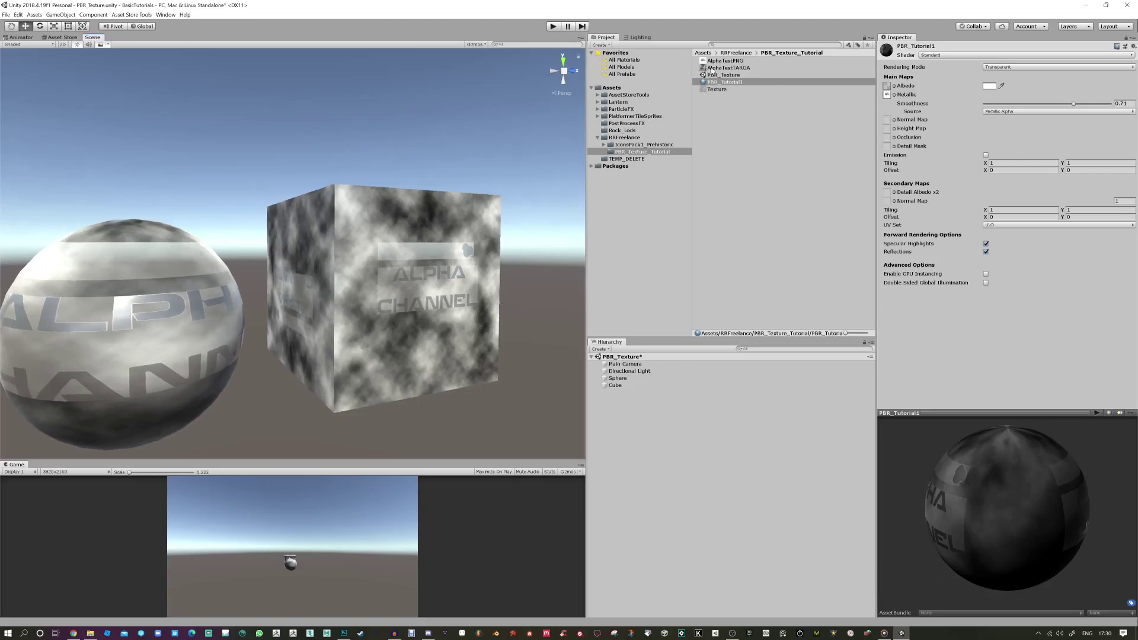
left_click(1038, 67)
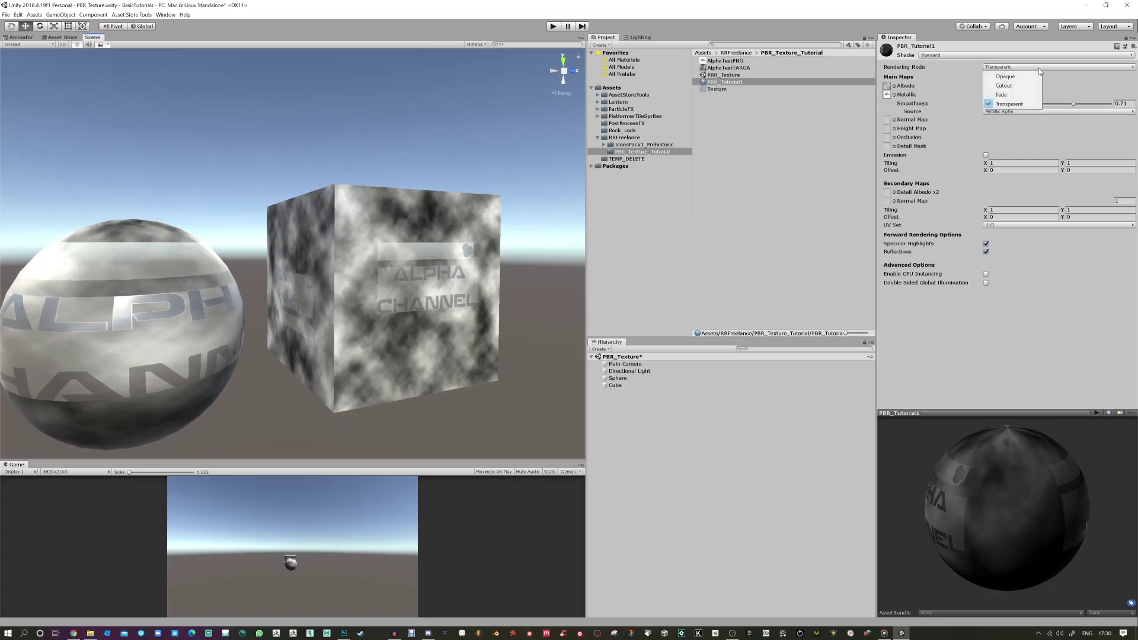
left_click(1001, 96)
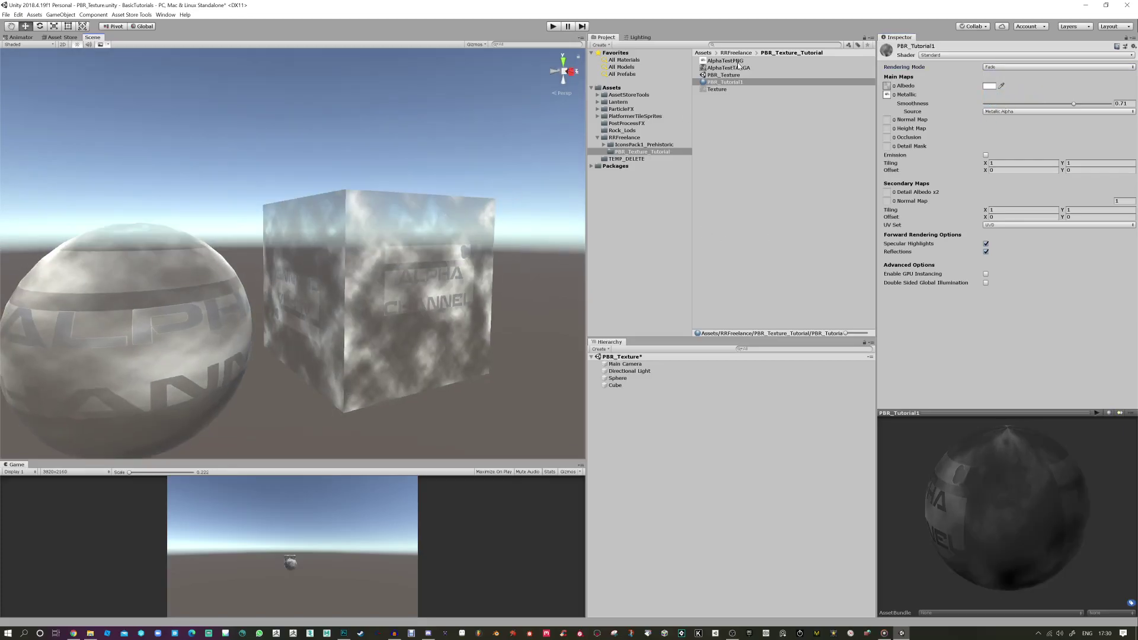
Step: Assign AlphaTestTARGA as the albedo map of PBR_Tutorial1 and raise its smoothness to 0.862, checking the material preview
left_click_drag(711, 68, 887, 86)
left_click_drag(409, 267, 175, 256)
scroll(168, 261, "down", 4)
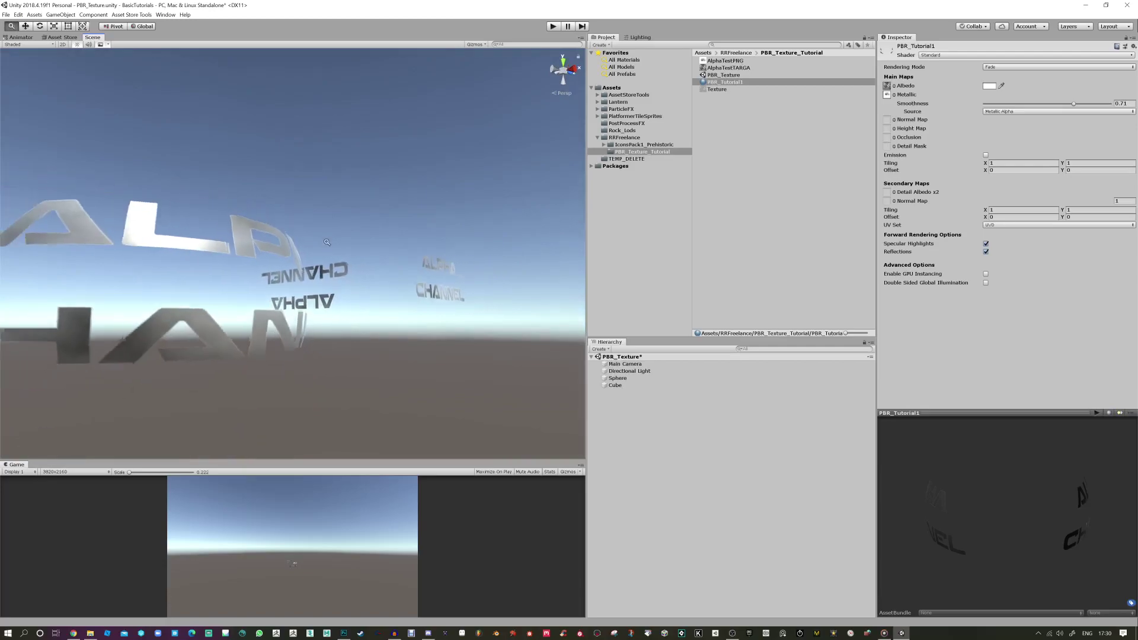
left_click_drag(1074, 105, 1095, 108)
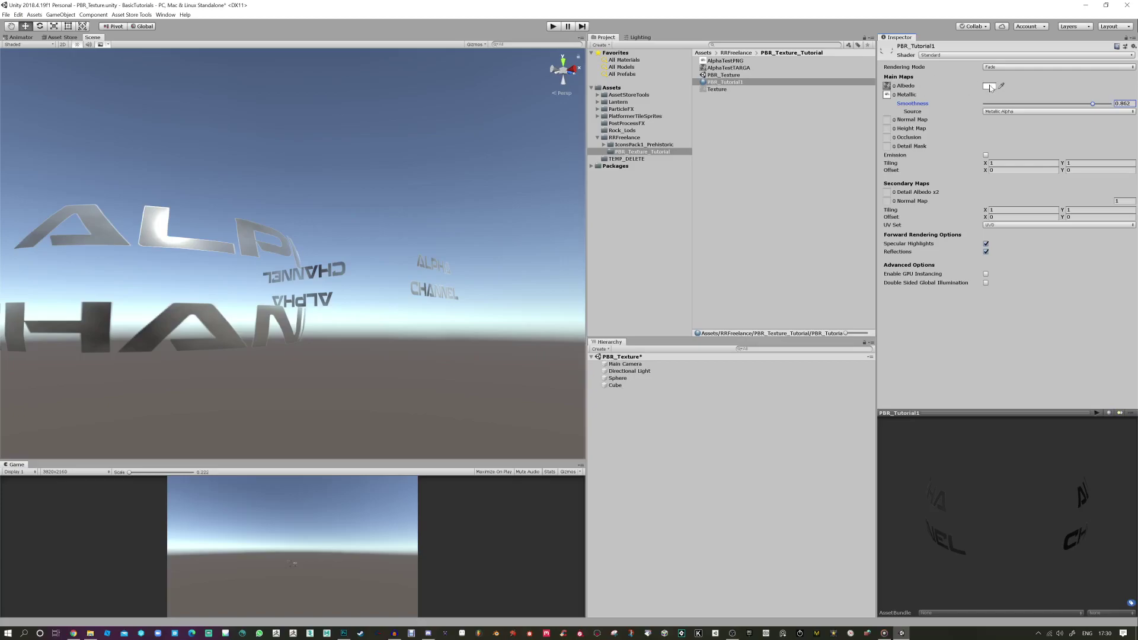
left_click_drag(1090, 488, 1088, 476)
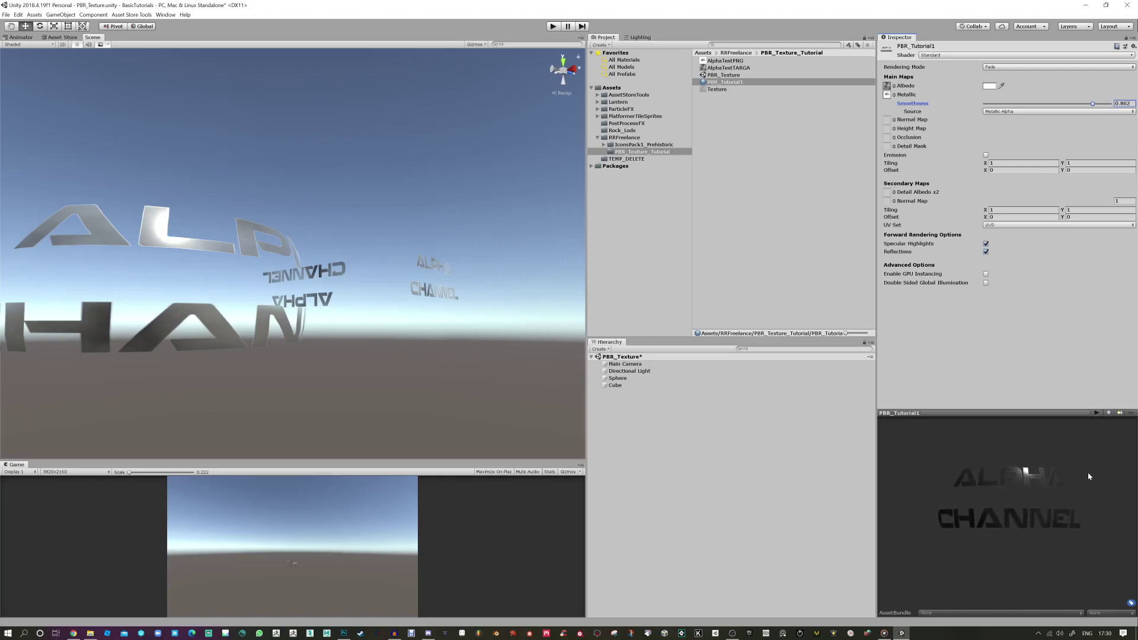
Step: Compare the Transparent, Fade and Cutout rendering modes on PBR_Tutorial1, return to Fade, and inspect the text edges
left_click(998, 68)
left_click(1001, 108)
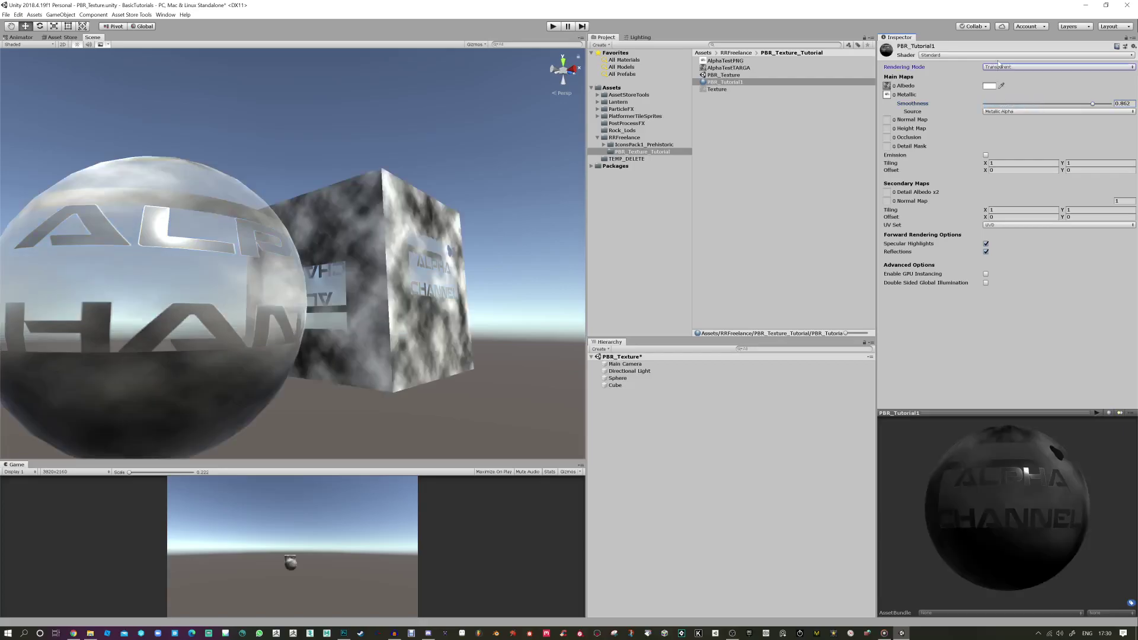
left_click(1001, 68)
left_click(1002, 95)
left_click(1008, 67)
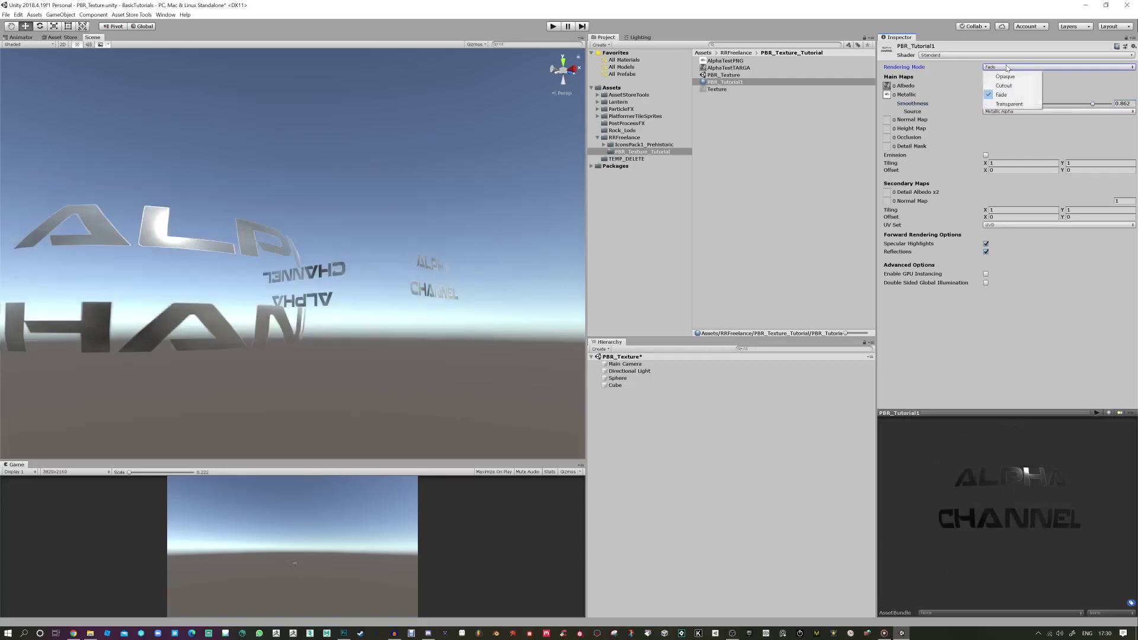
left_click(1010, 89)
left_click(1006, 69)
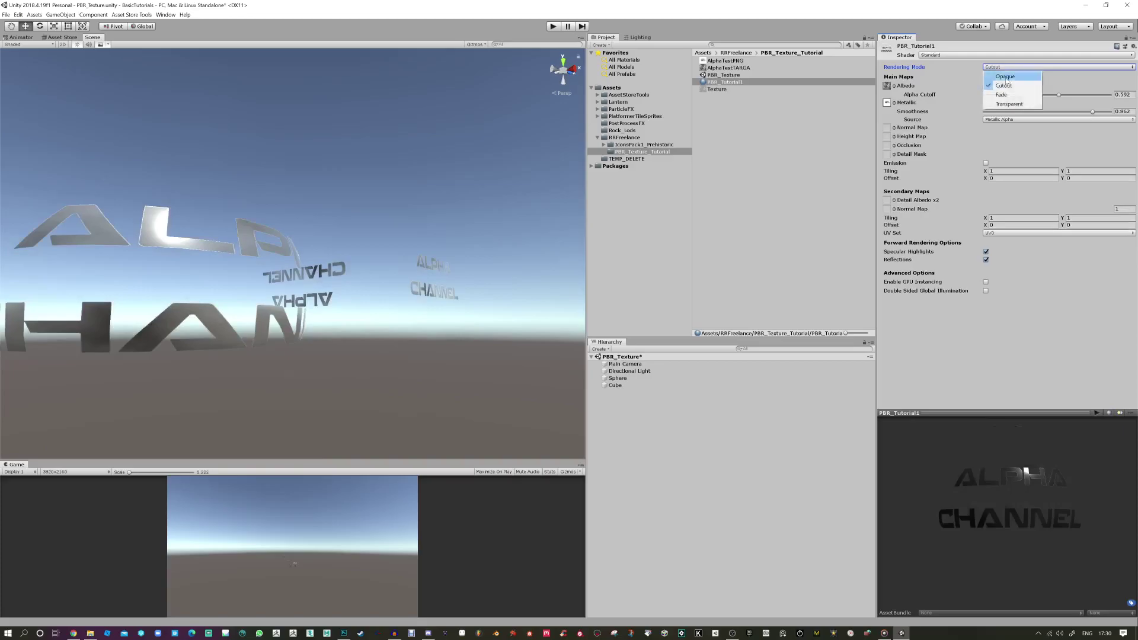
left_click(1003, 95)
scroll(281, 287, "up", 3)
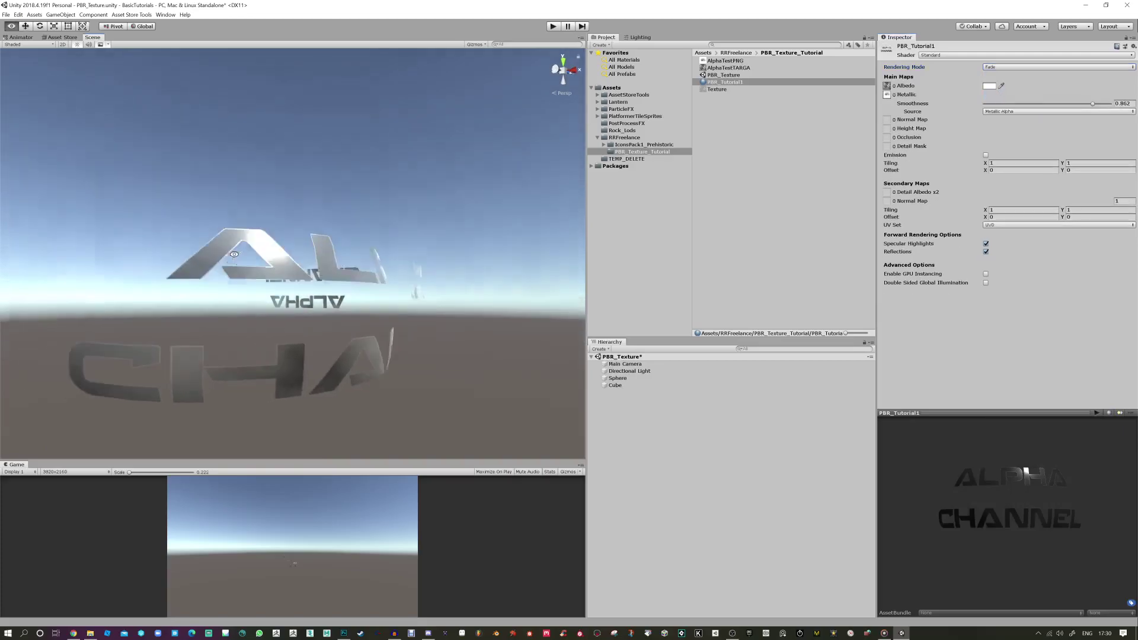
left_click_drag(281, 287, 187, 248)
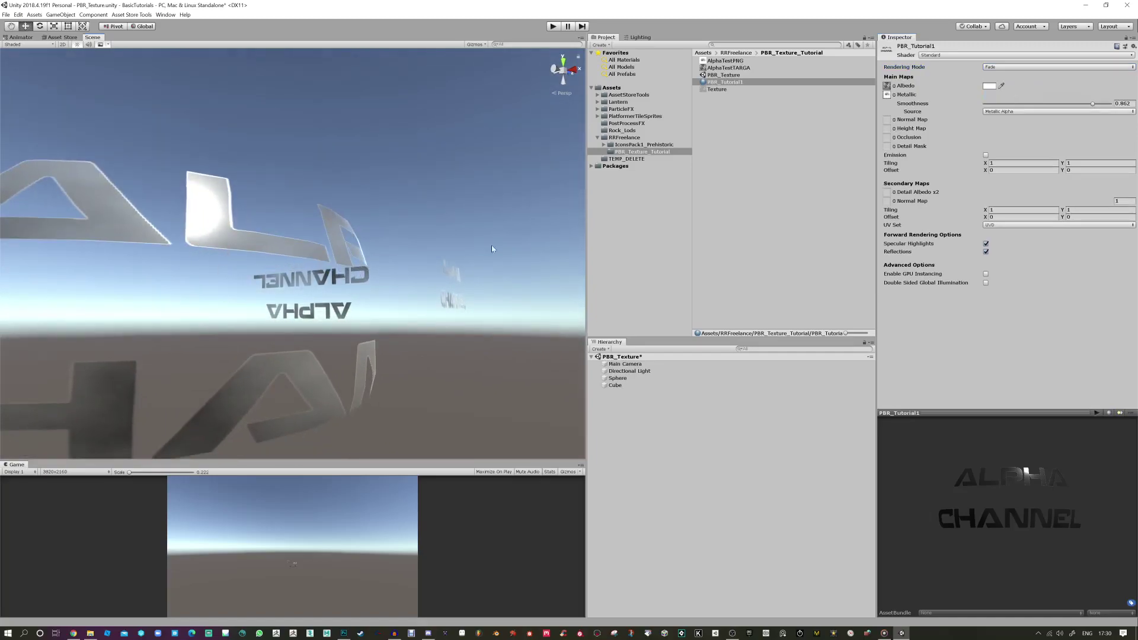
Step: Set the rendering mode of PBR_Tutorial1 to Cutout and lower the alpha cutoff to 0.178
left_click(1001, 68)
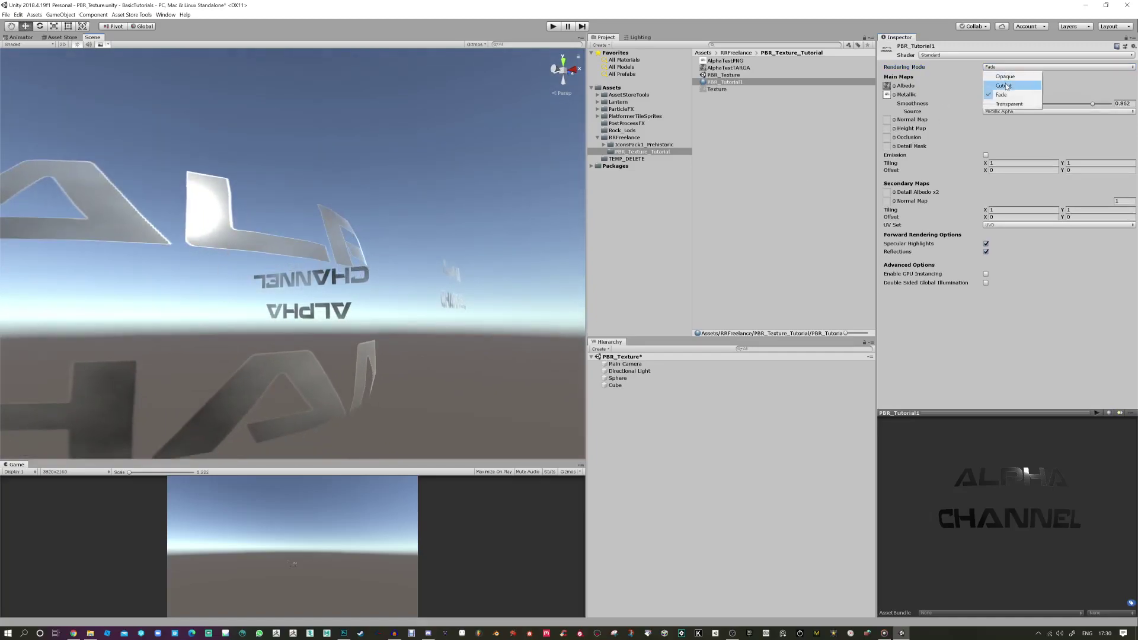
left_click(1006, 86)
left_click_drag(1056, 95, 1002, 98)
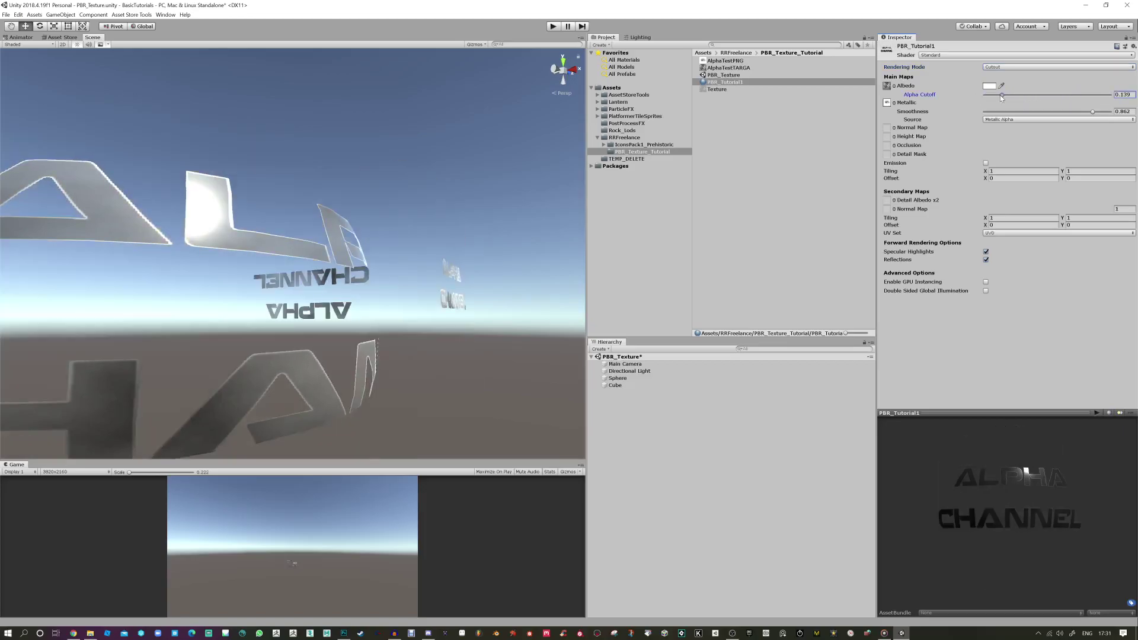
Step: Set the rendering mode of PBR_Tutorial1 to Fade and its smoothness to 0.501
left_click(1004, 67)
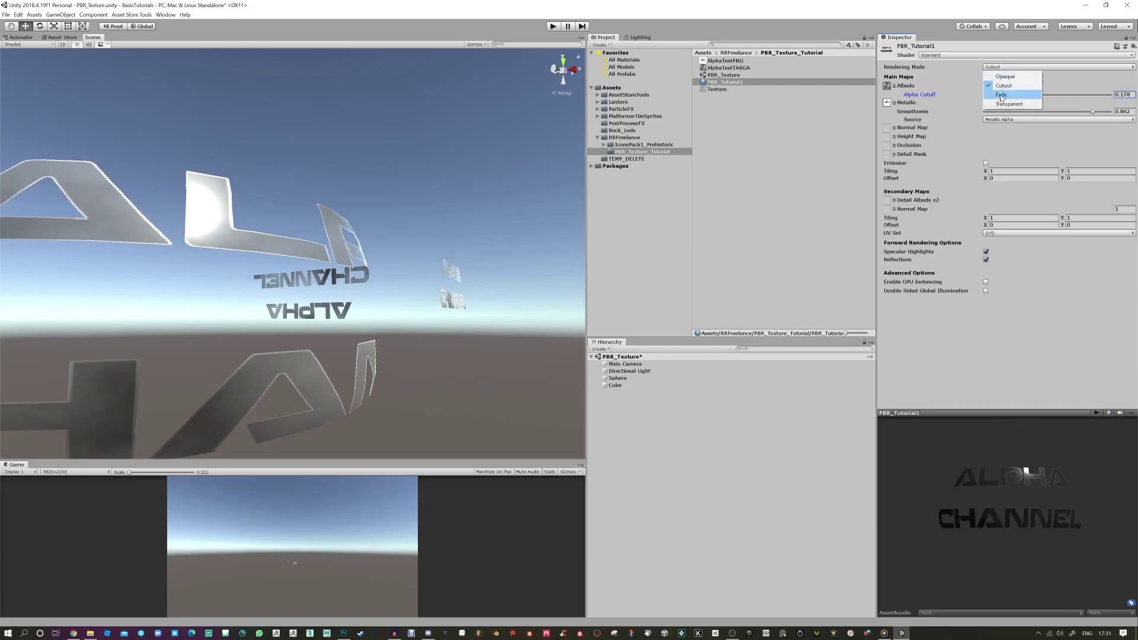
left_click(1001, 96)
mouse_move(1040, 104)
left_mouse_down()
mouse_move(1097, 105)
mouse_move(1048, 104)
left_mouse_up()
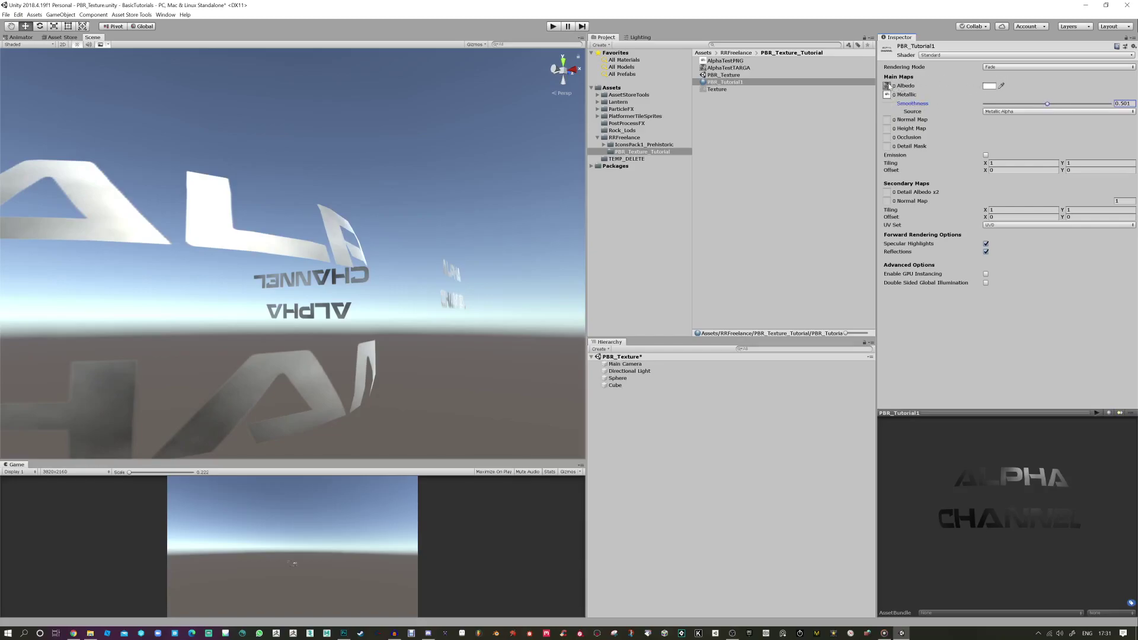
Step: Locate the texture used as the albedo map and tint the albedo color of PBR_Tutorial1 red
left_click(888, 87)
left_click(988, 87)
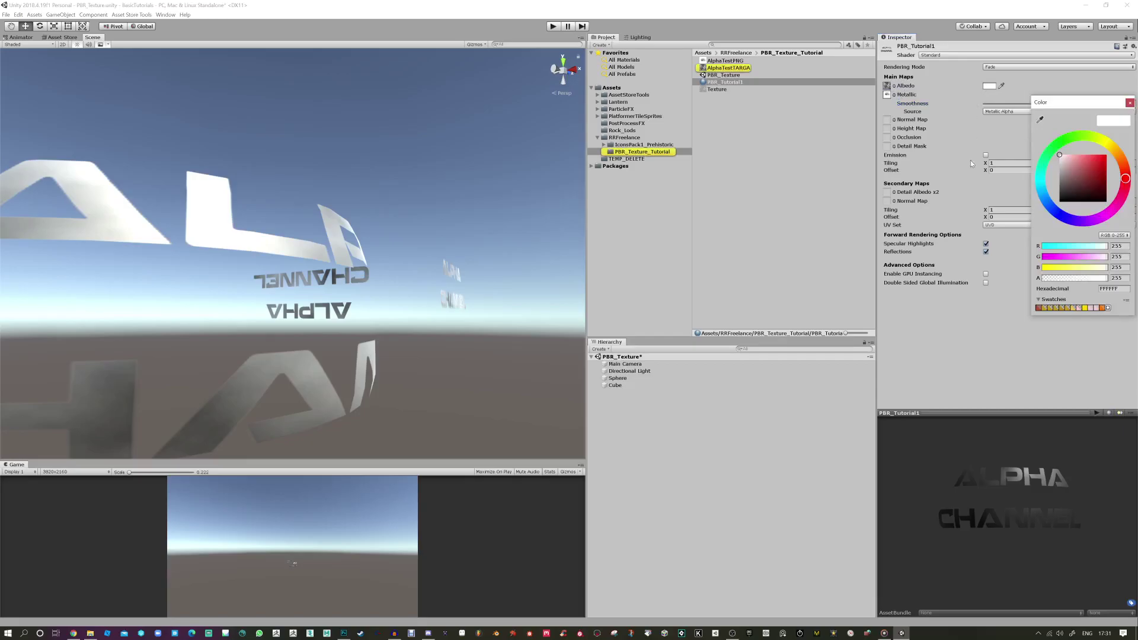
left_click(1090, 184)
left_click(1130, 103)
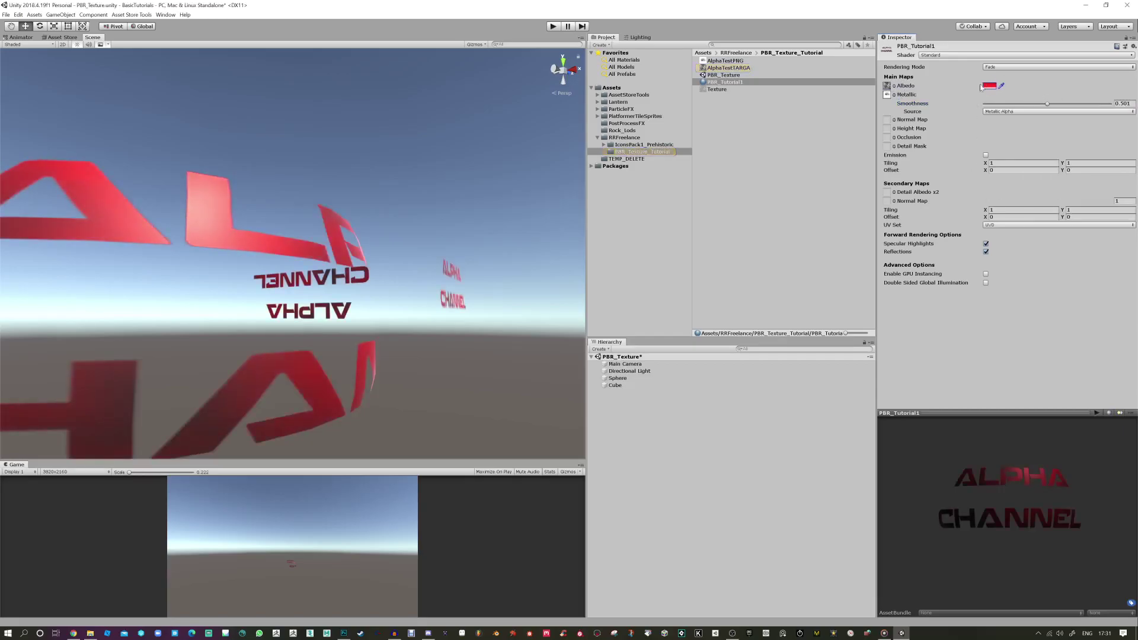
Step: Locate the albedo map's source texture again and set the rendering mode of the red material to Cutout
left_click(888, 87)
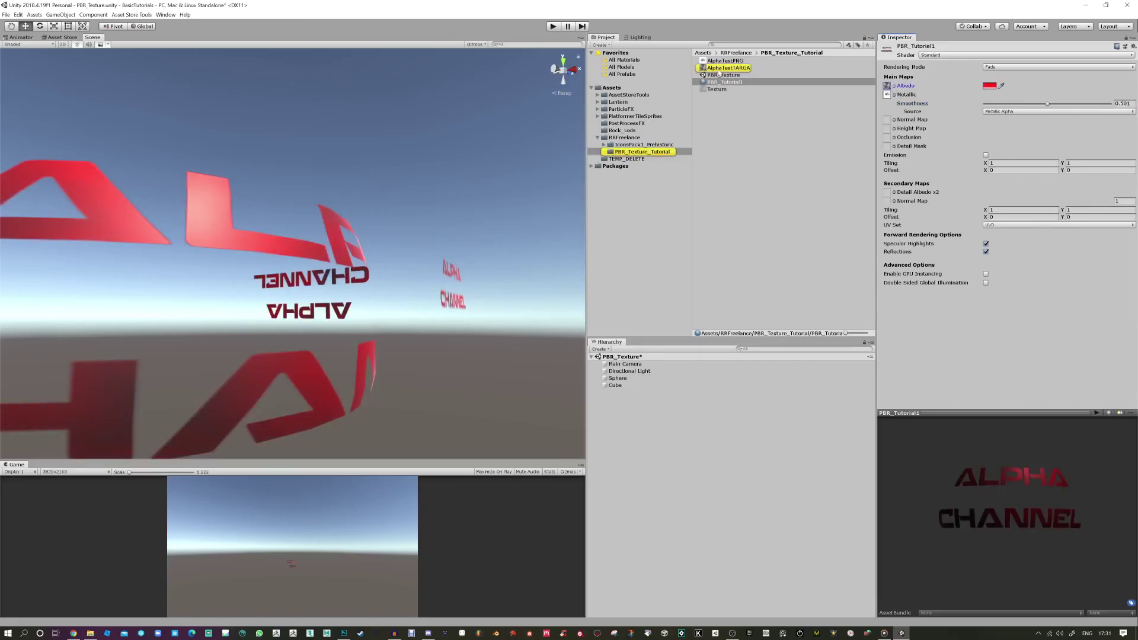
left_click(999, 67)
left_click(1003, 83)
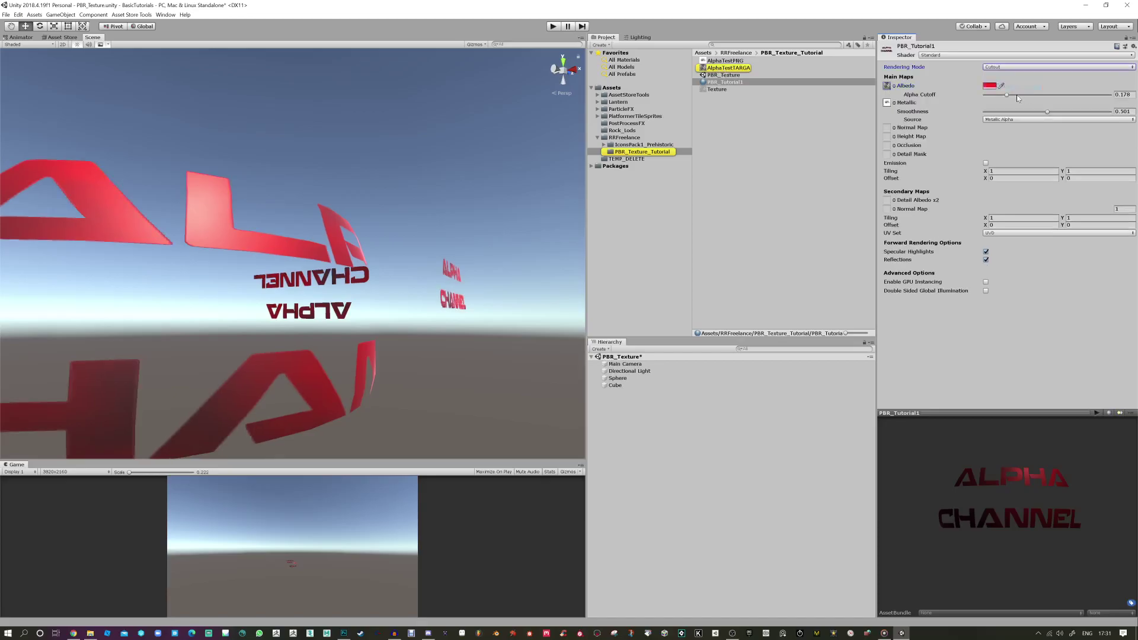
Step: Set the material's alpha cutoff to 0.494, and use AlphaTestTARGA as its metallic map with a smoothness of 0.643
mouse_move(1039, 96)
left_mouse_down()
mouse_move(1091, 95)
mouse_move(1002, 95)
mouse_move(1046, 95)
left_mouse_up()
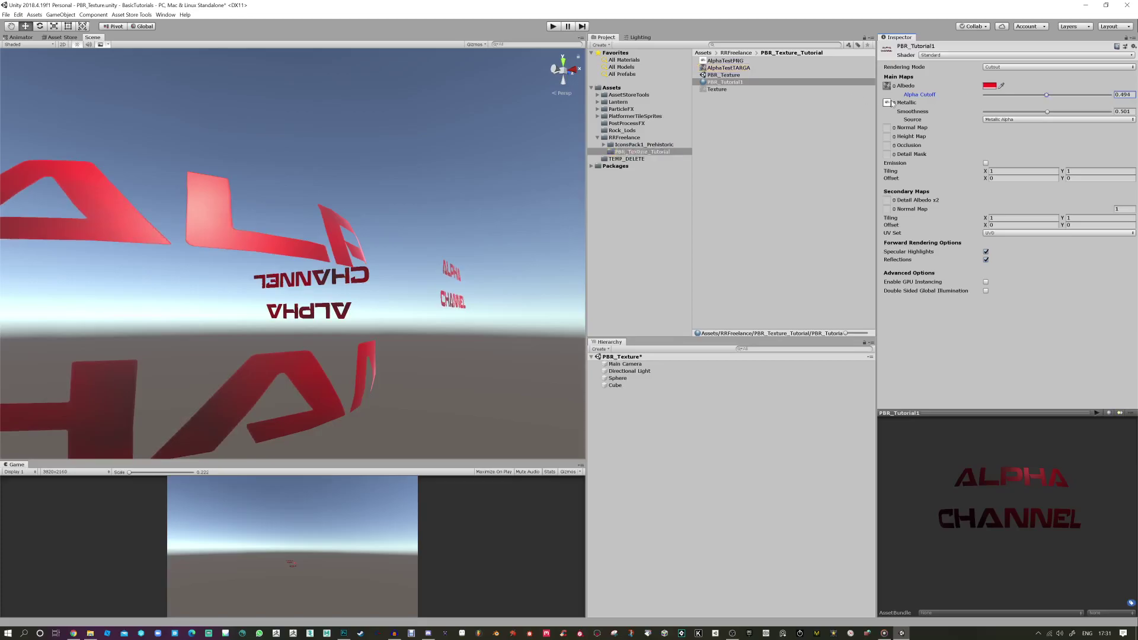
left_click_drag(703, 72, 887, 103)
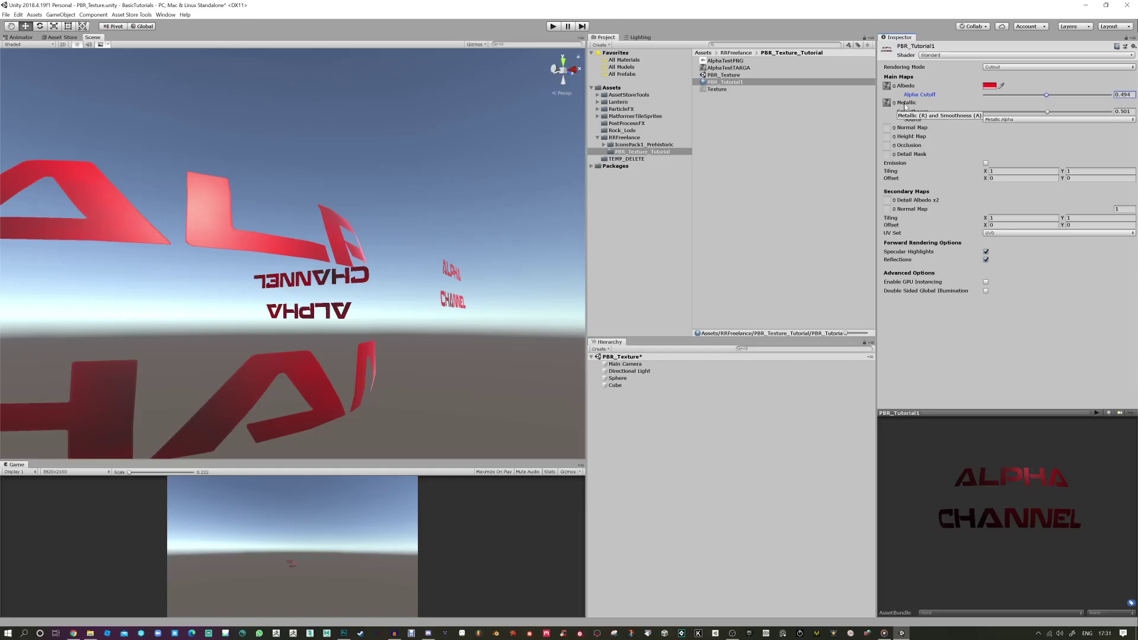
mouse_move(1047, 112)
left_mouse_down()
mouse_move(1021, 118)
mouse_move(1077, 118)
mouse_move(1043, 113)
left_mouse_up()
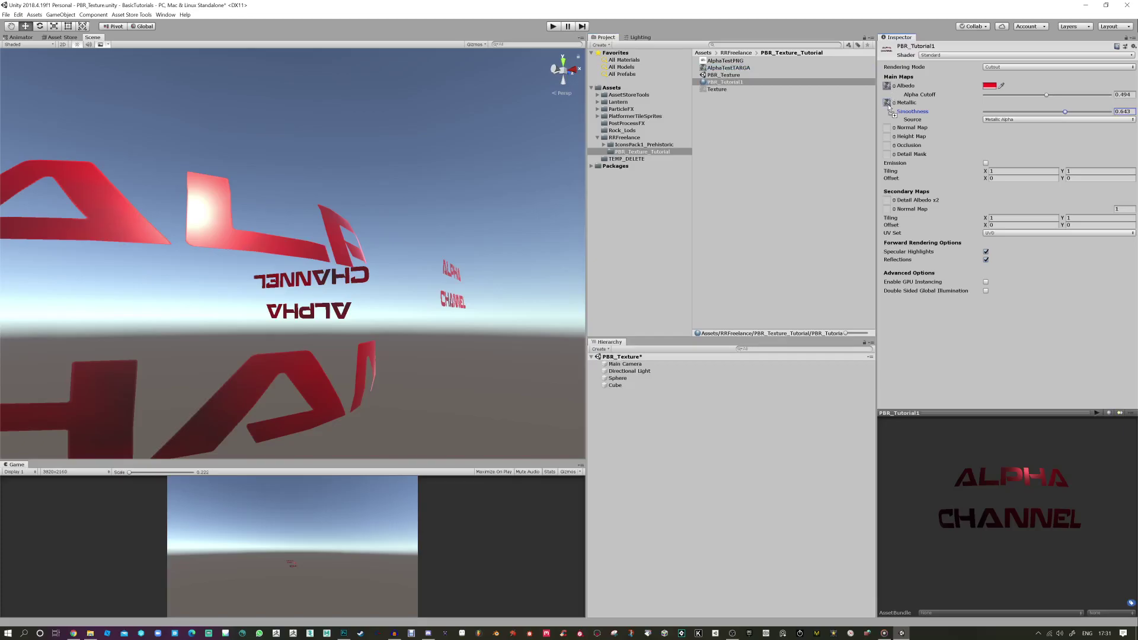
Step: Try AlphaTestPNG as the metallic map of PBR_Tutorial1 and switch back to AlphaTestTARGA to compare the surfaces
left_click(708, 62)
left_click_drag(709, 61, 887, 102)
left_click_drag(485, 190, 408, 179)
left_click_drag(726, 68, 887, 103)
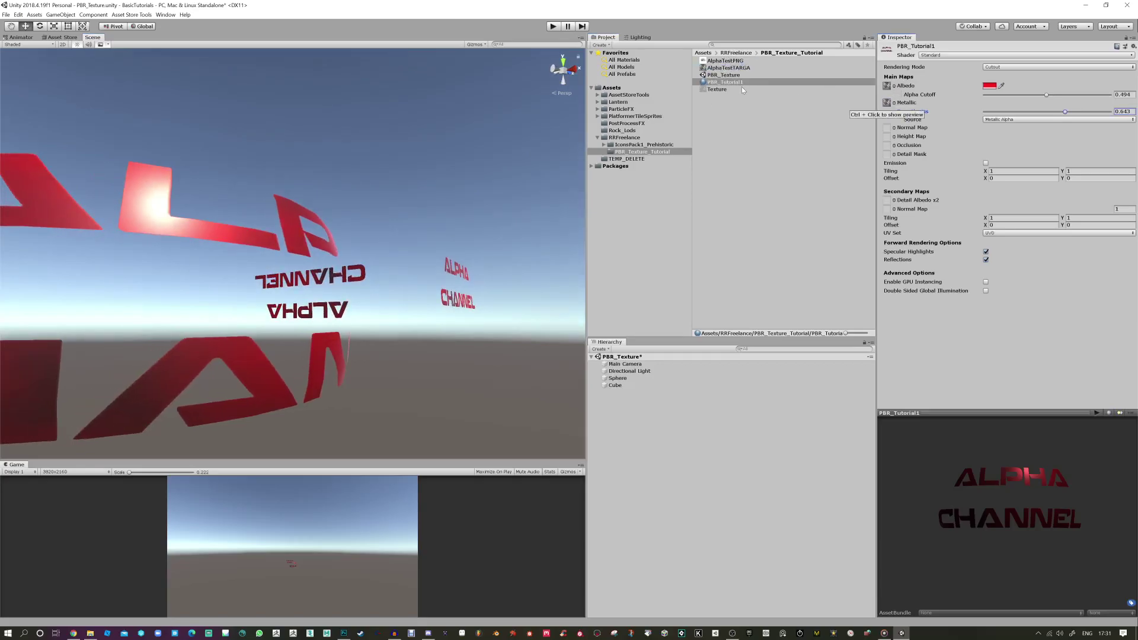
left_click_drag(314, 234, 500, 173)
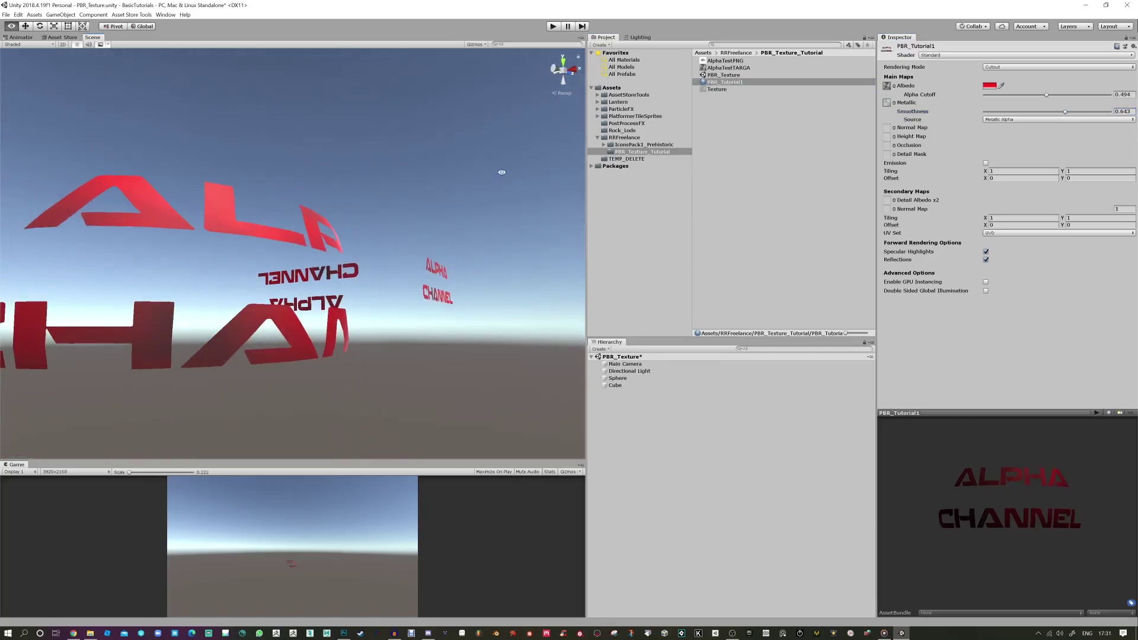
Step: Examine the color and alpha channel previews of Texture and AlphaTestTARGA
left_click(710, 90)
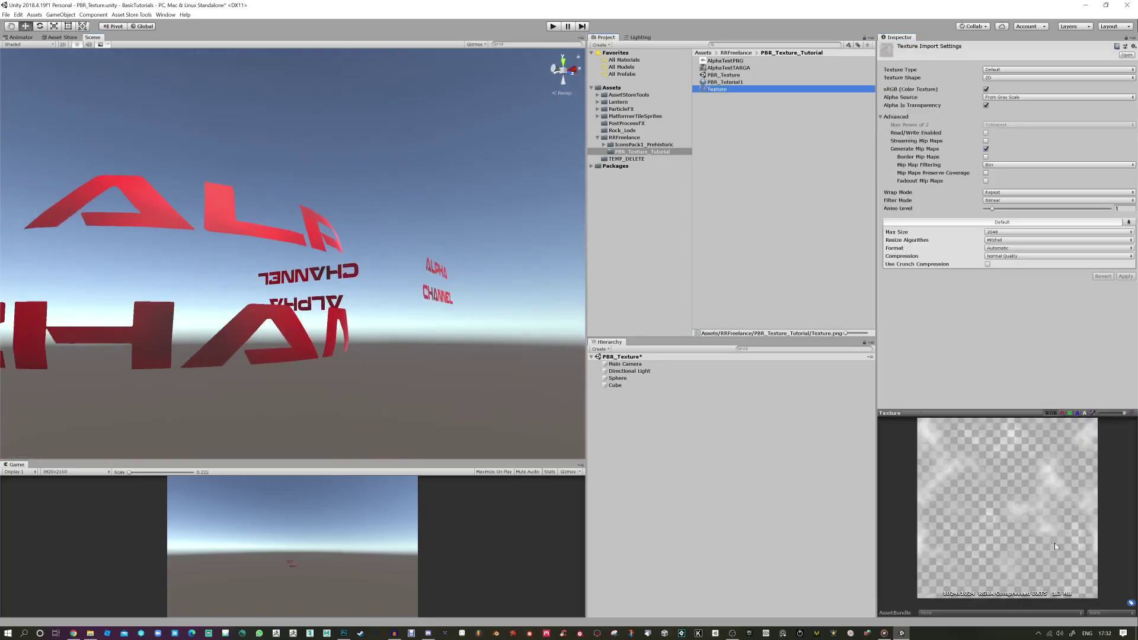
left_click(1086, 414)
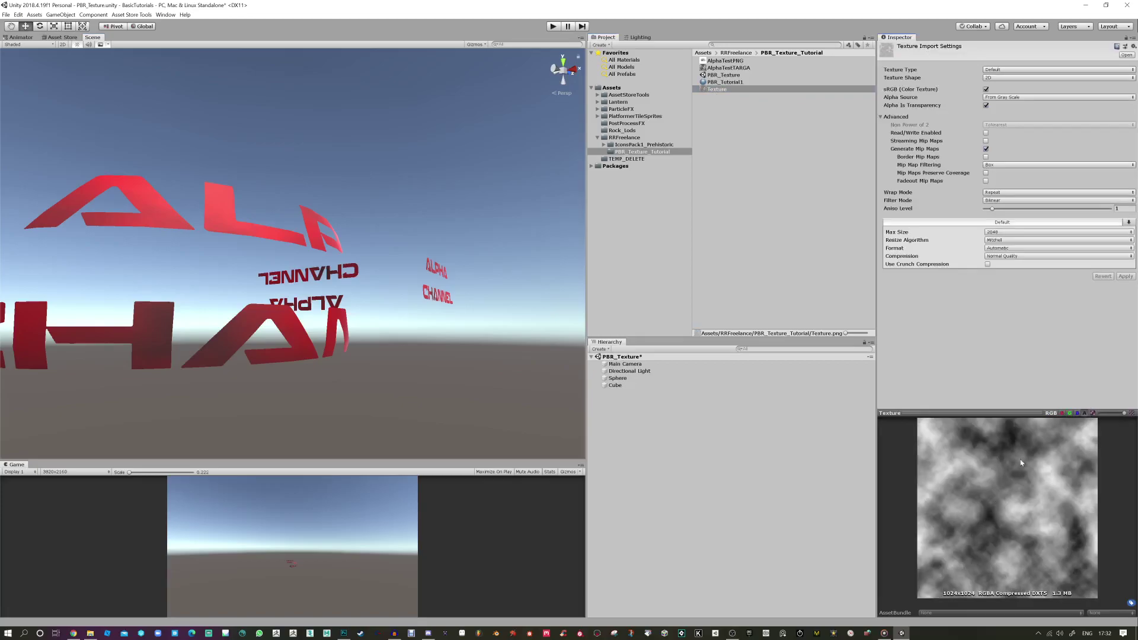
left_click(712, 67)
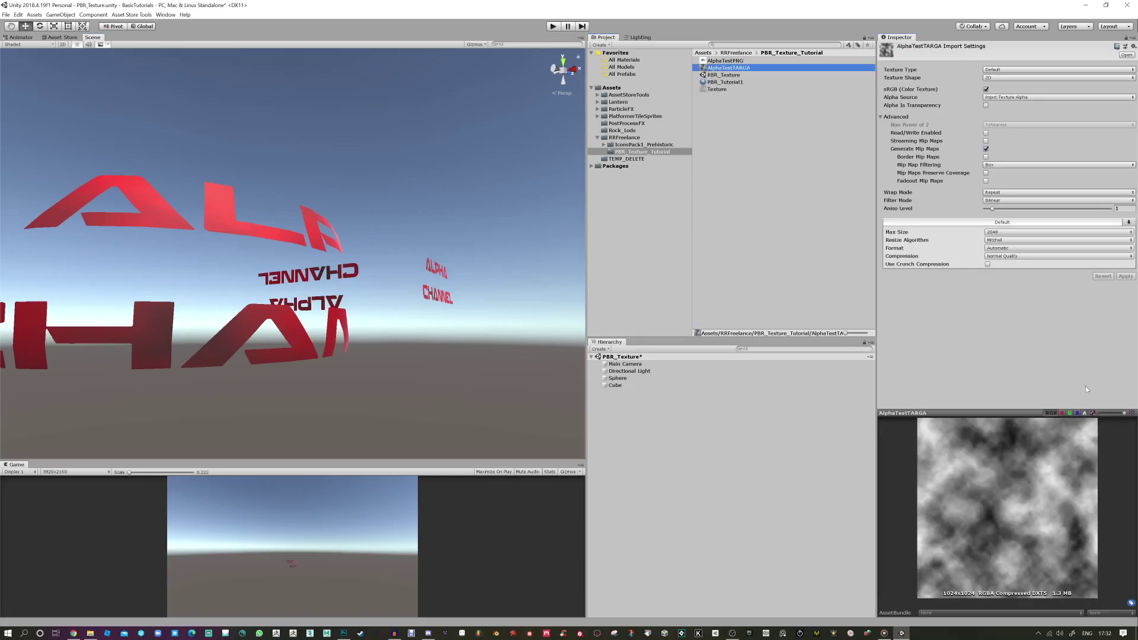
left_click(1086, 414)
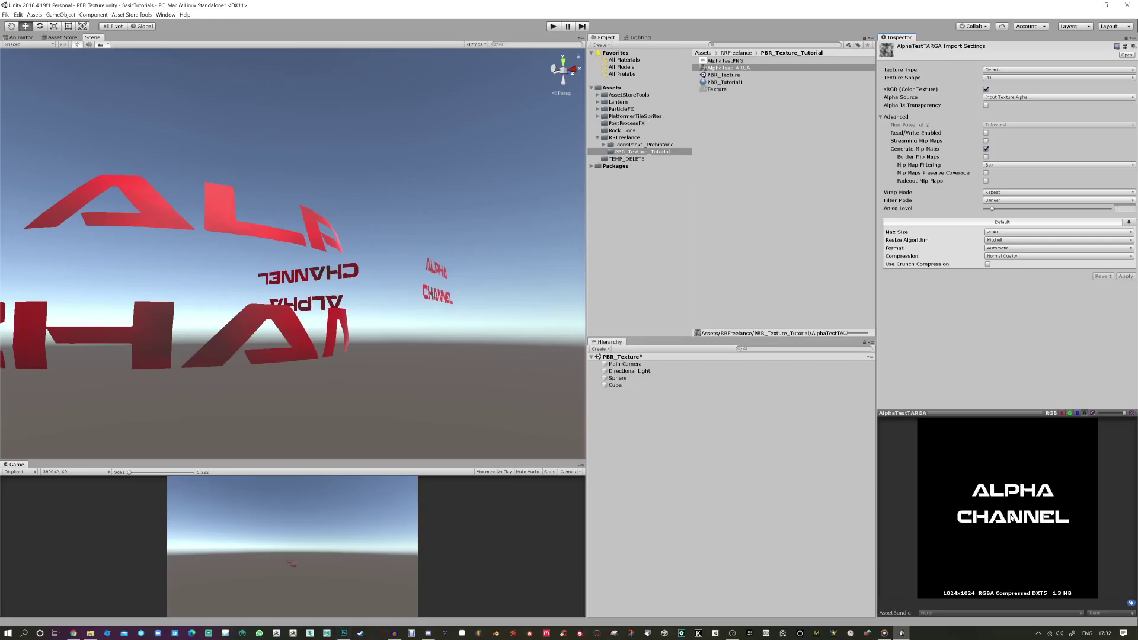
Step: Switch to Photoshop and create a new 1024 x 1024 pixel document named Albedo_Cutout
left_click(343, 633)
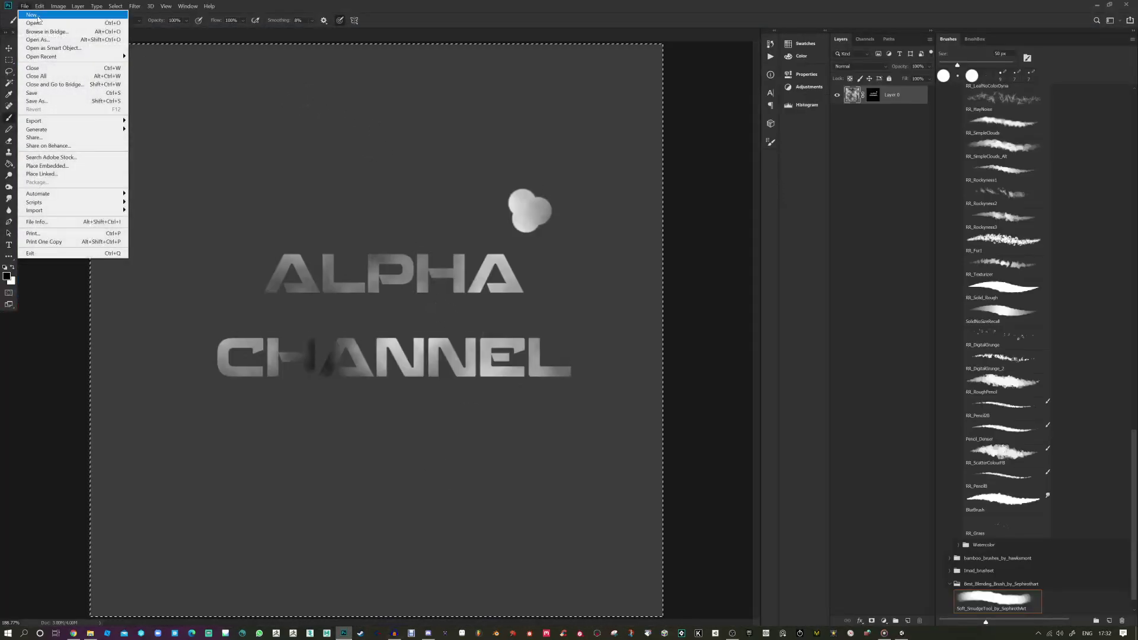
left_click(36, 17)
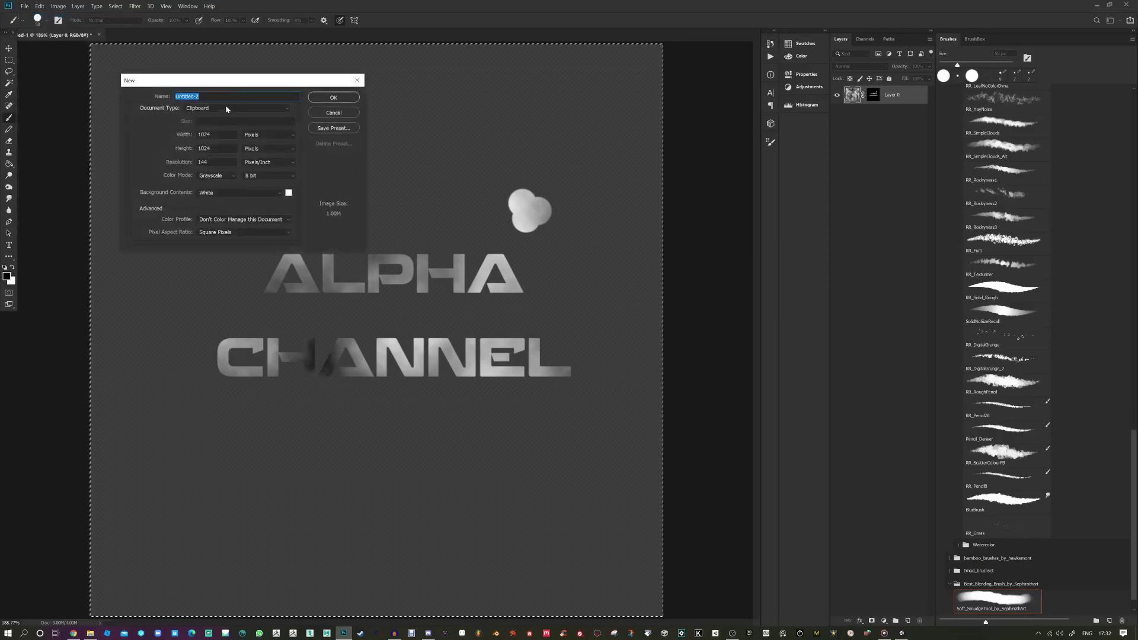
type("Albedo_Cup")
key("BackSpace")
type("tout")
left_click(342, 99)
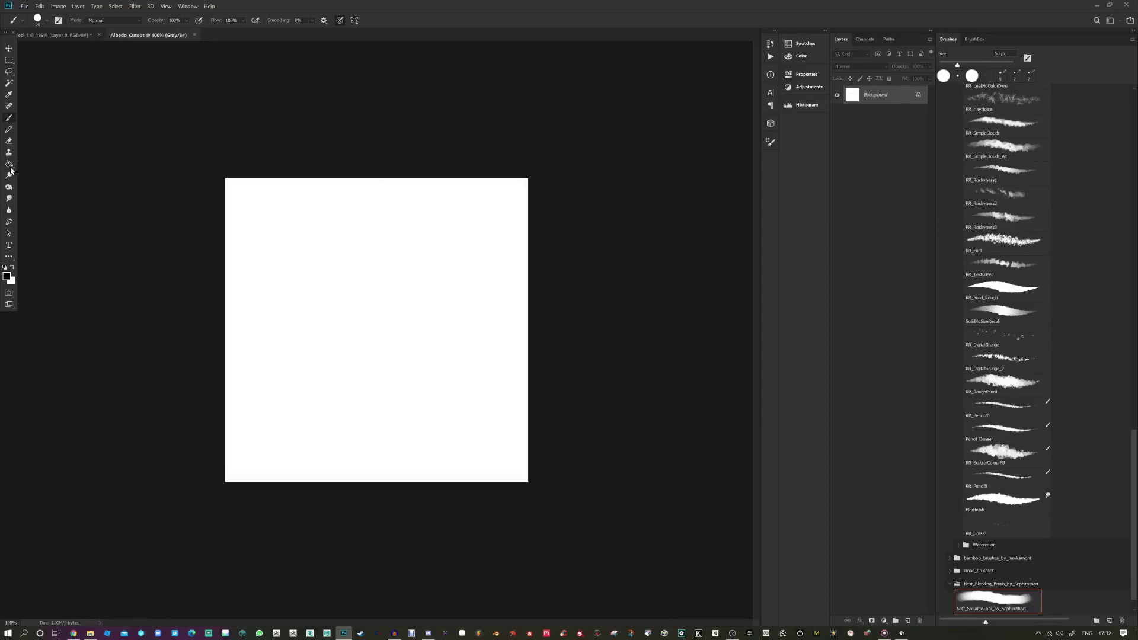
Step: Fill the white background of Albedo_Cutout with the Clouds render filter
left_click(136, 6)
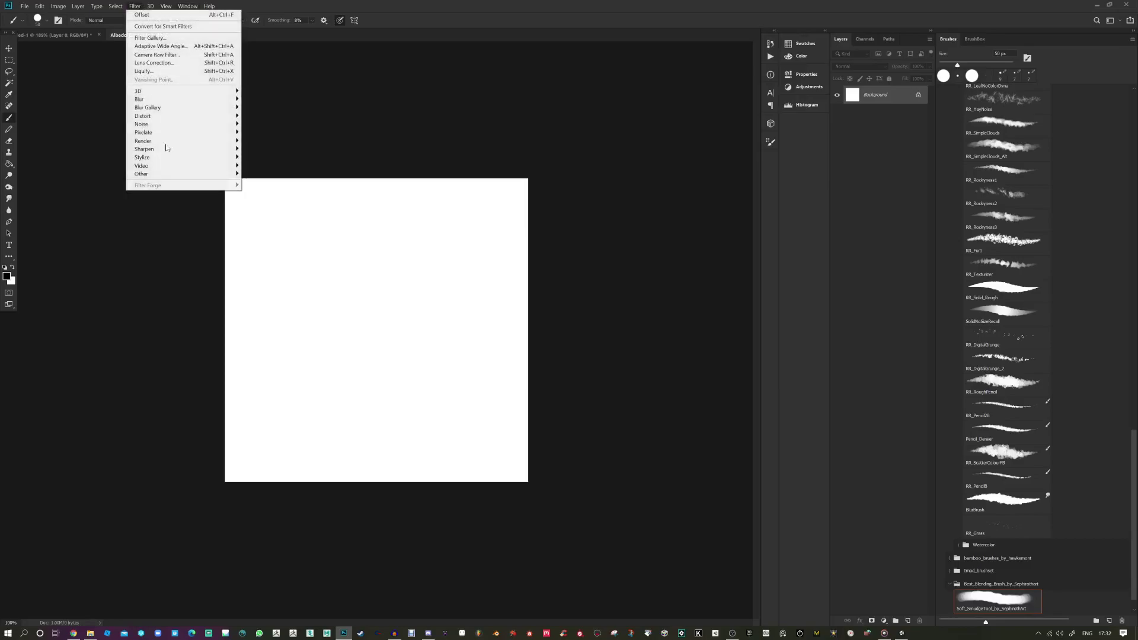
mouse_move(184, 143)
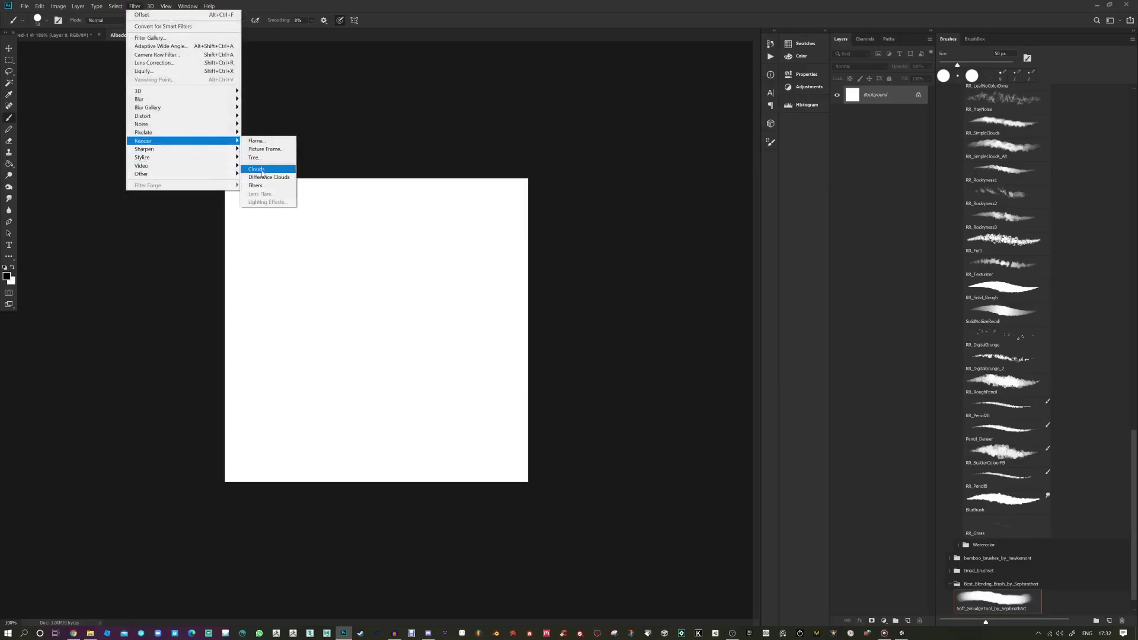
left_click(262, 170)
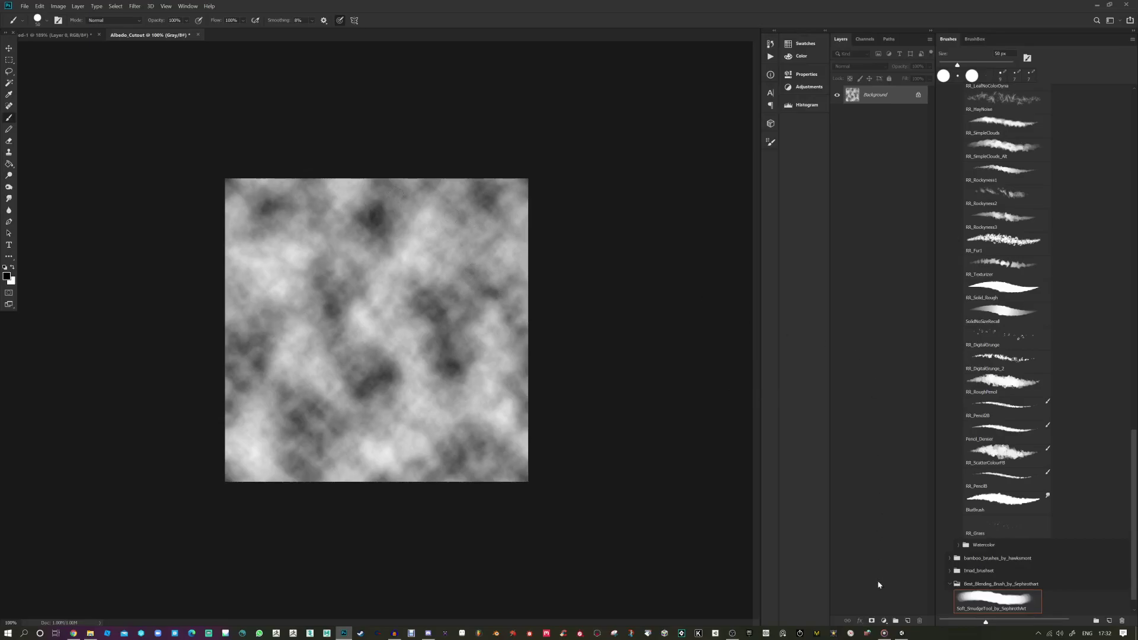
Step: Add a Gradient Map adjustment layer above the clouds background, keeping its default gradient
left_click(883, 621)
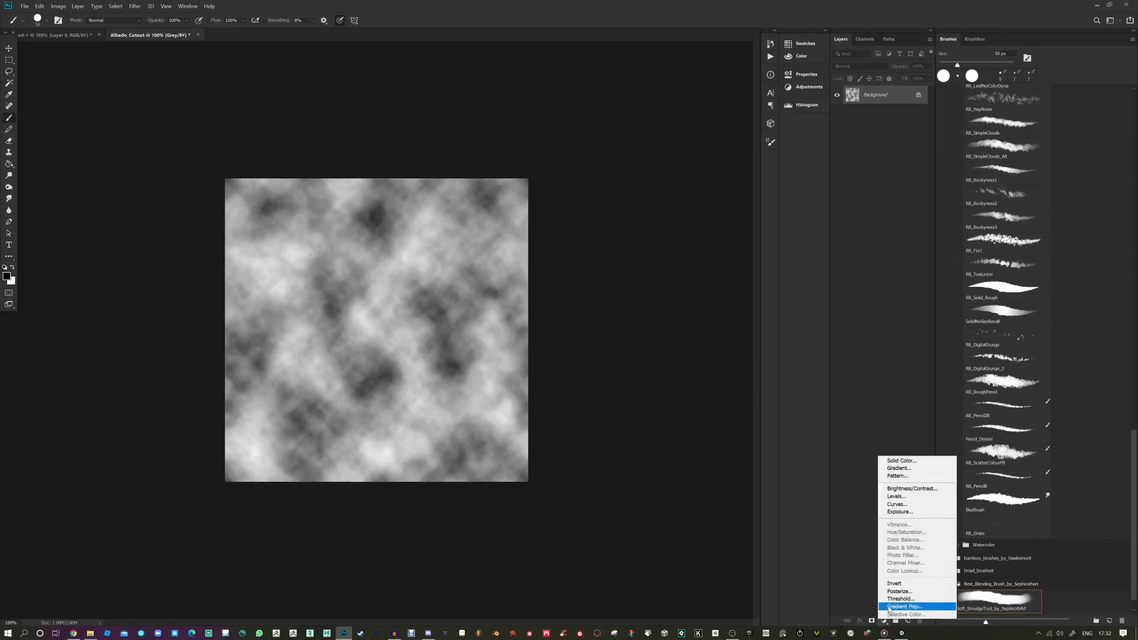
left_click(891, 606)
left_click(687, 108)
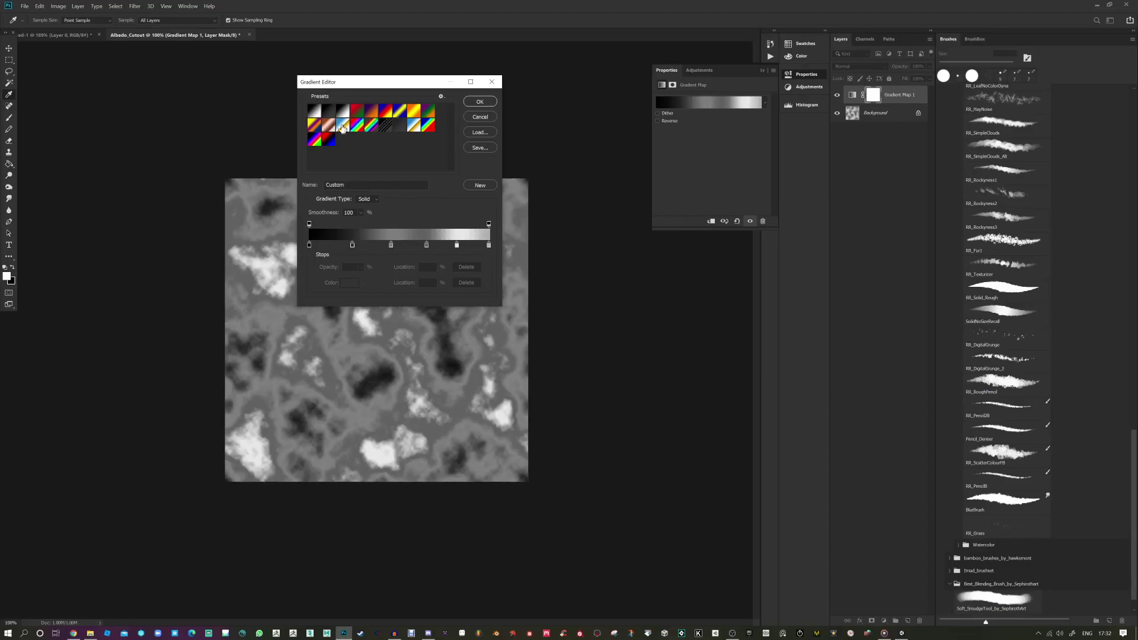
left_click(474, 116)
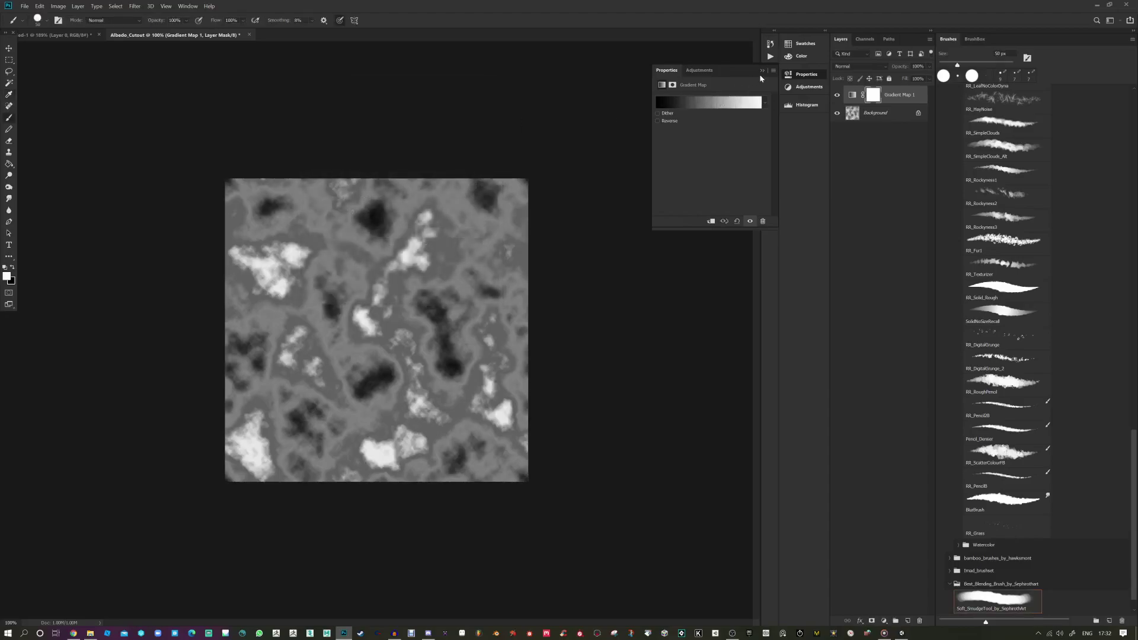
left_click(762, 71)
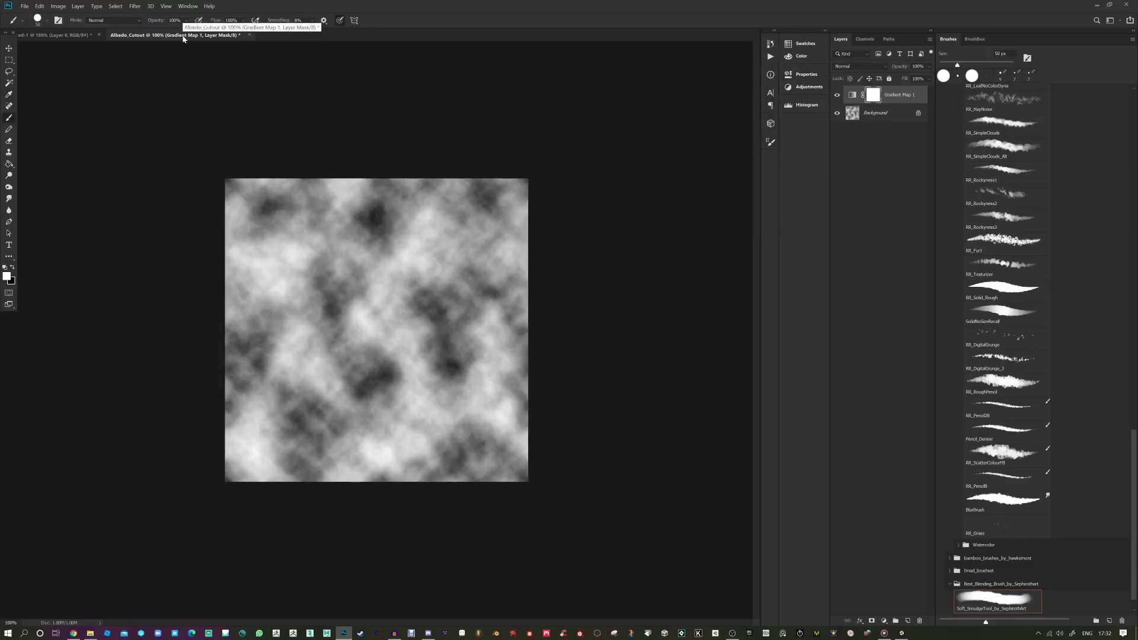
Step: Convert the document to RGB Color mode and swap the foreground and background colors
left_click(62, 7)
mouse_move(89, 15)
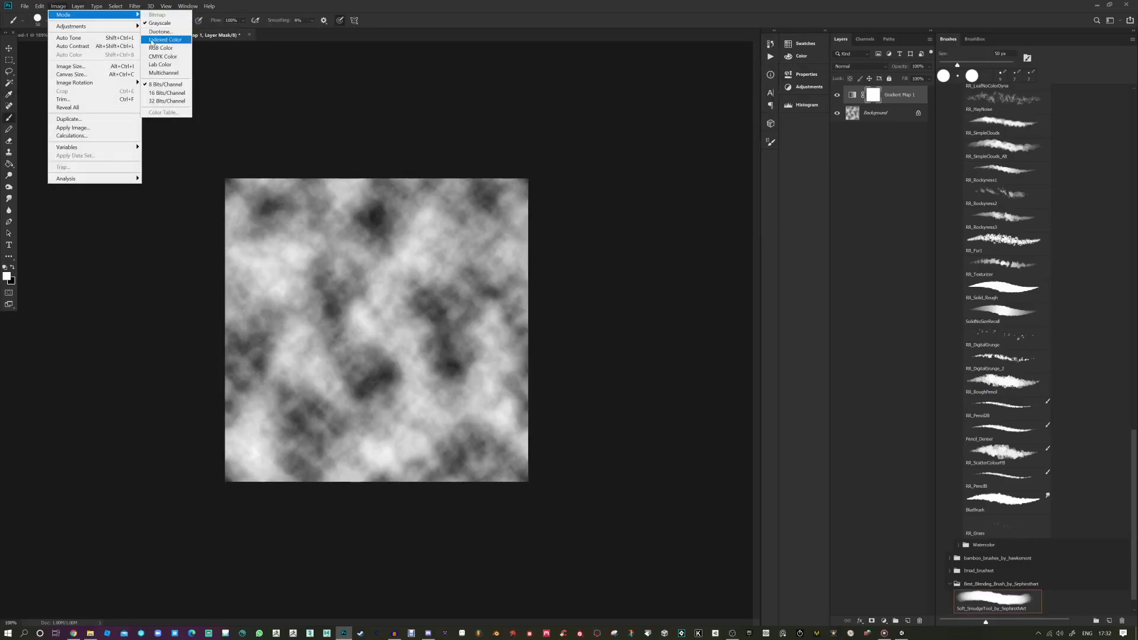
left_click(153, 52)
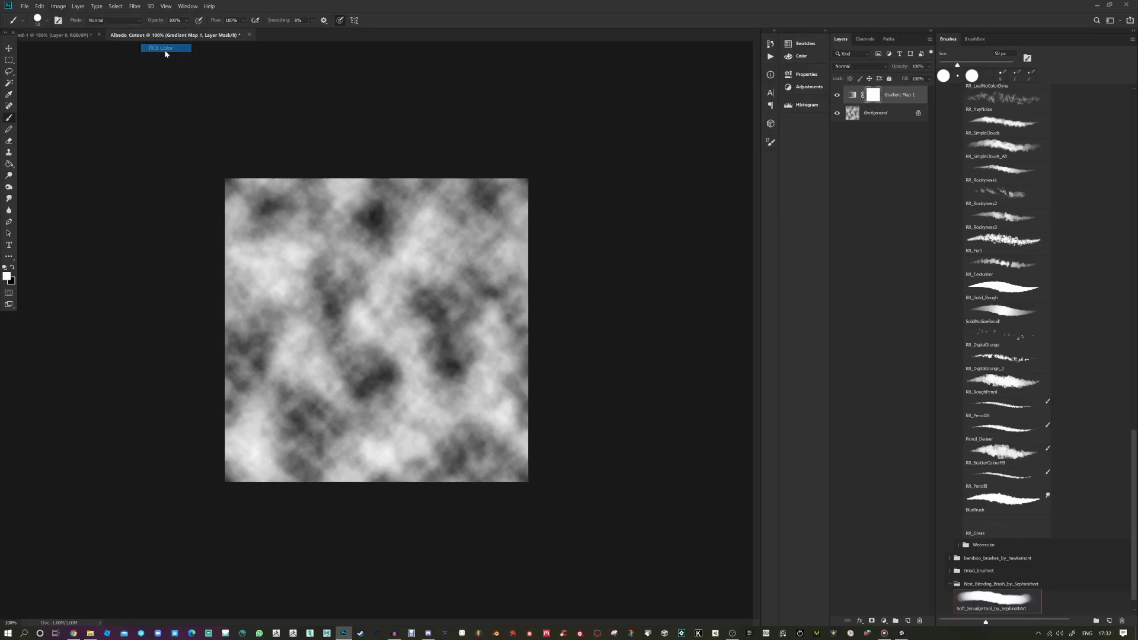
left_click(661, 237)
key("x")
Step: Apply the black, blue, magenta, red, yellow and green gradient preset to the Gradient Map layer
double_click(852, 96)
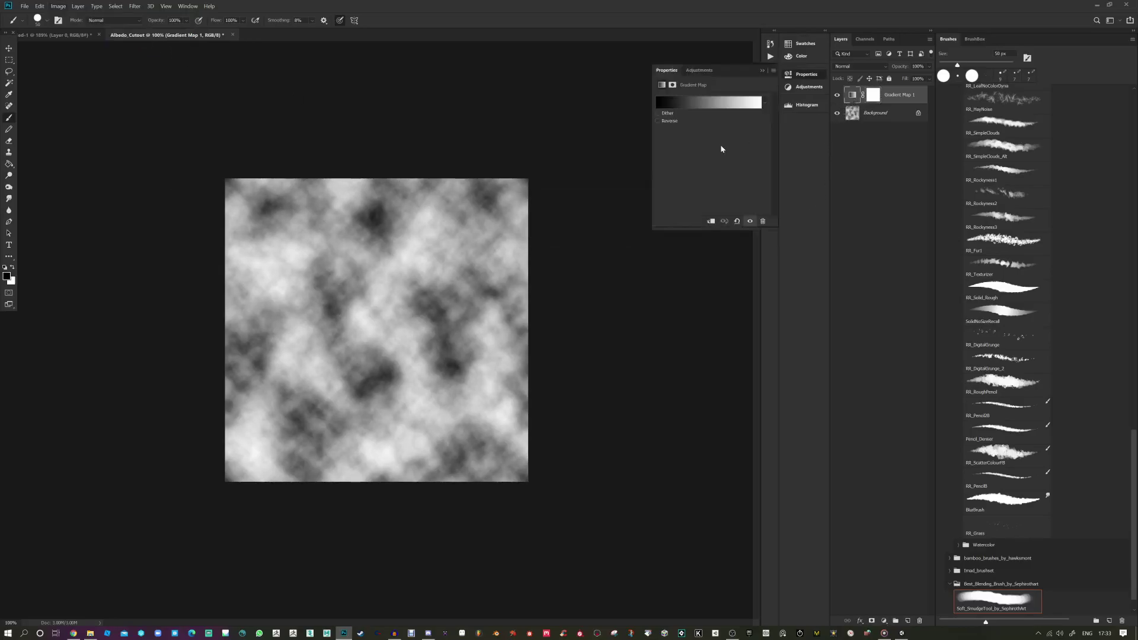
left_click(710, 106)
left_click(313, 141)
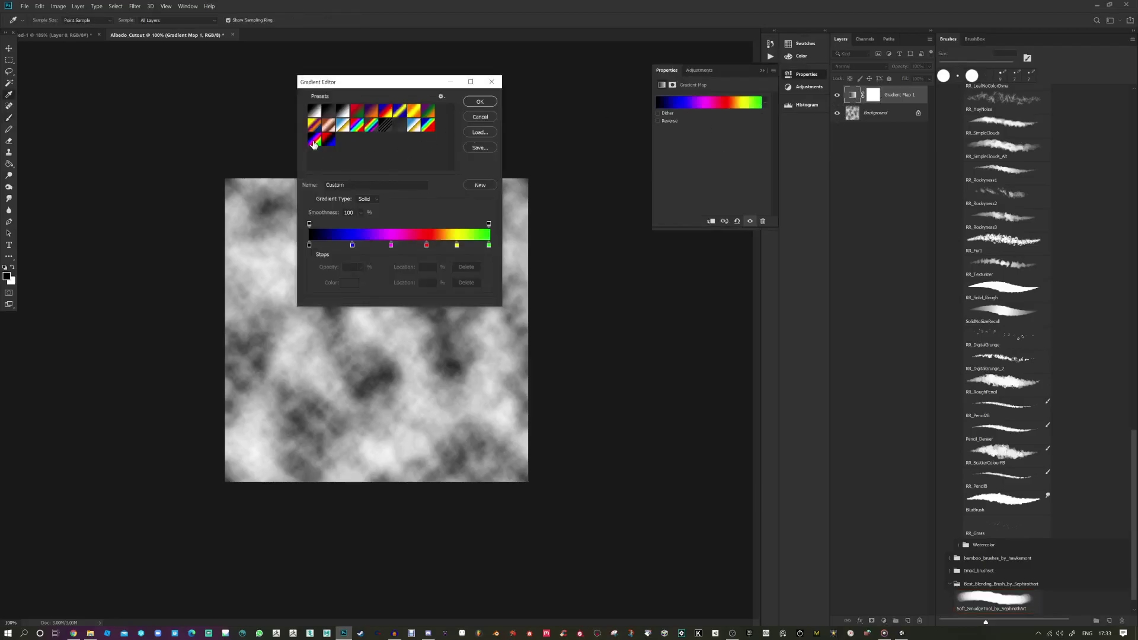
left_click(480, 103)
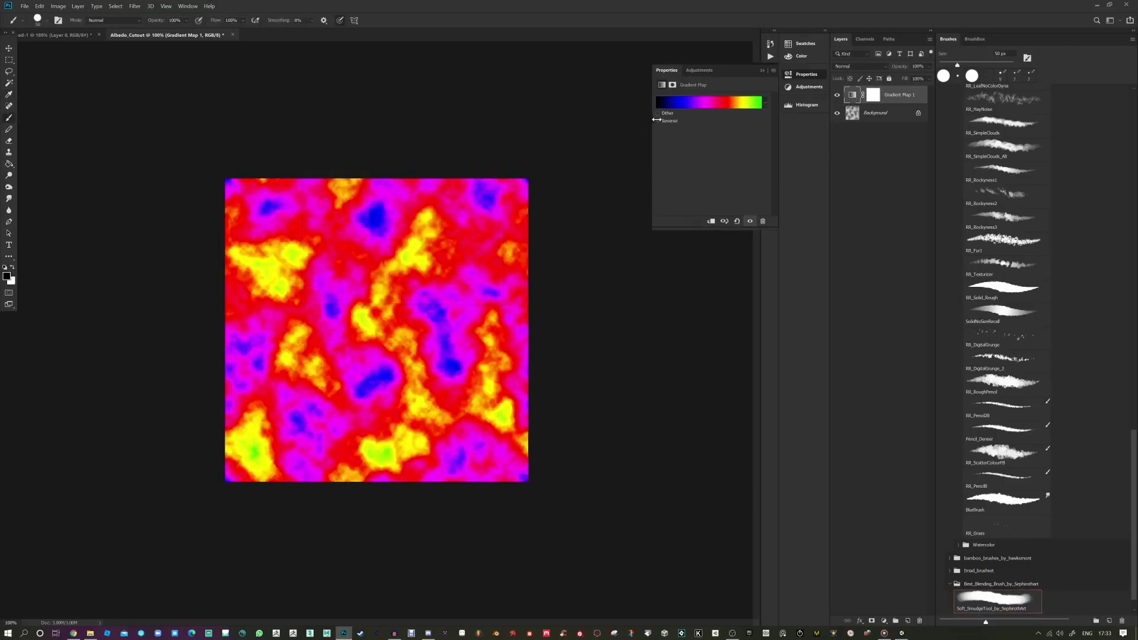
left_click(763, 71)
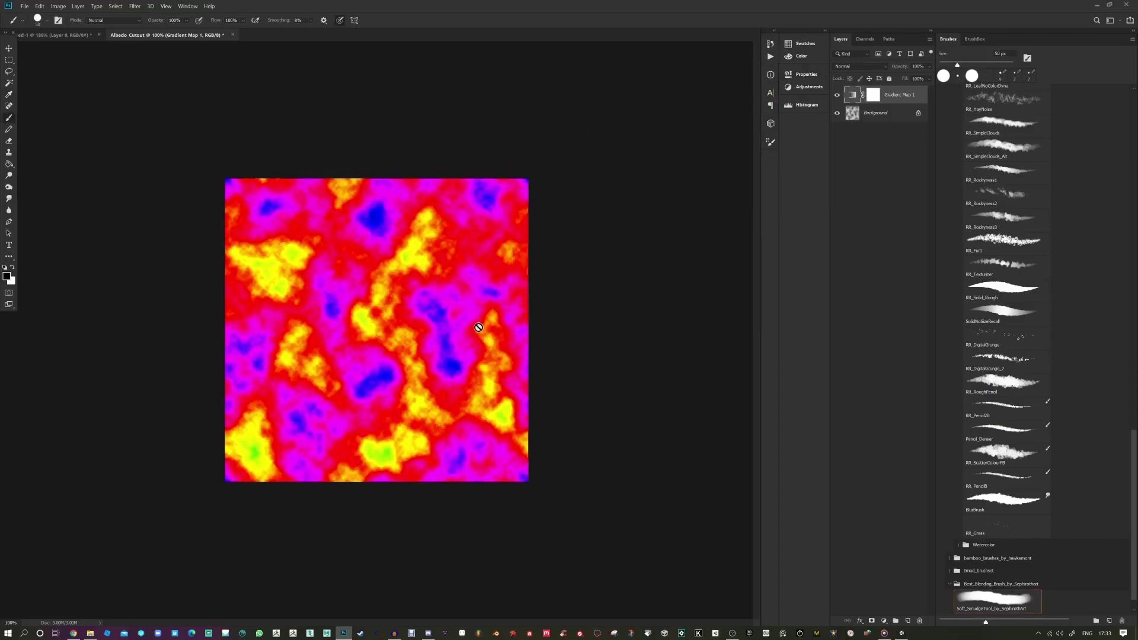
Step: Merge the Gradient Map layer and the clouds background into a single layer
left_click(886, 116)
left_click(898, 99)
left_click(898, 115, "shift")
right_click(898, 114)
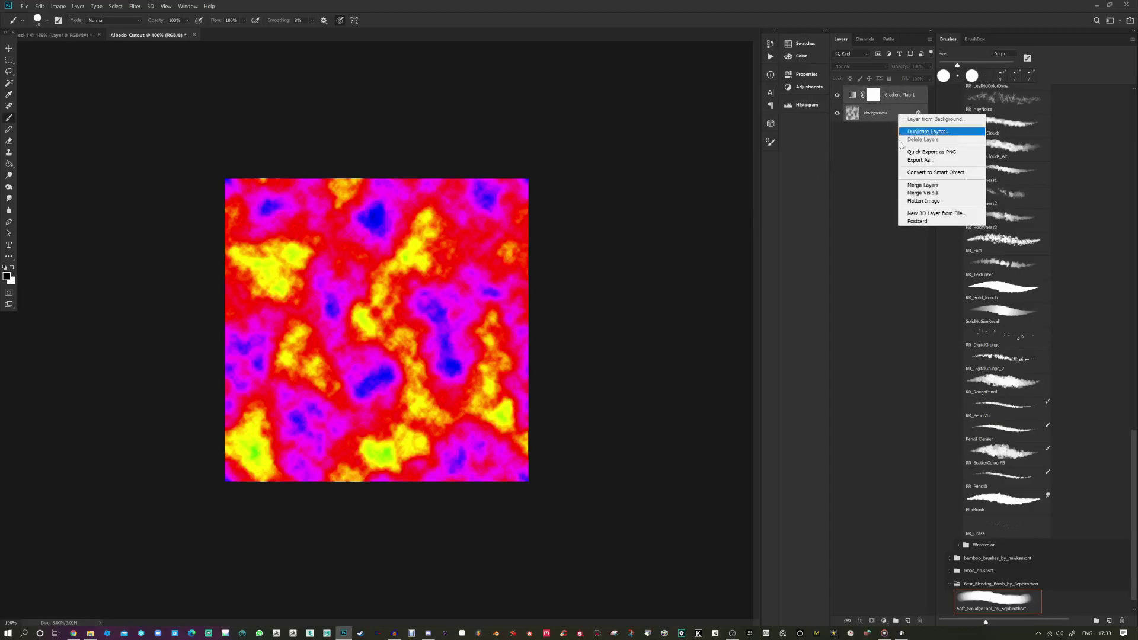
left_click(920, 193)
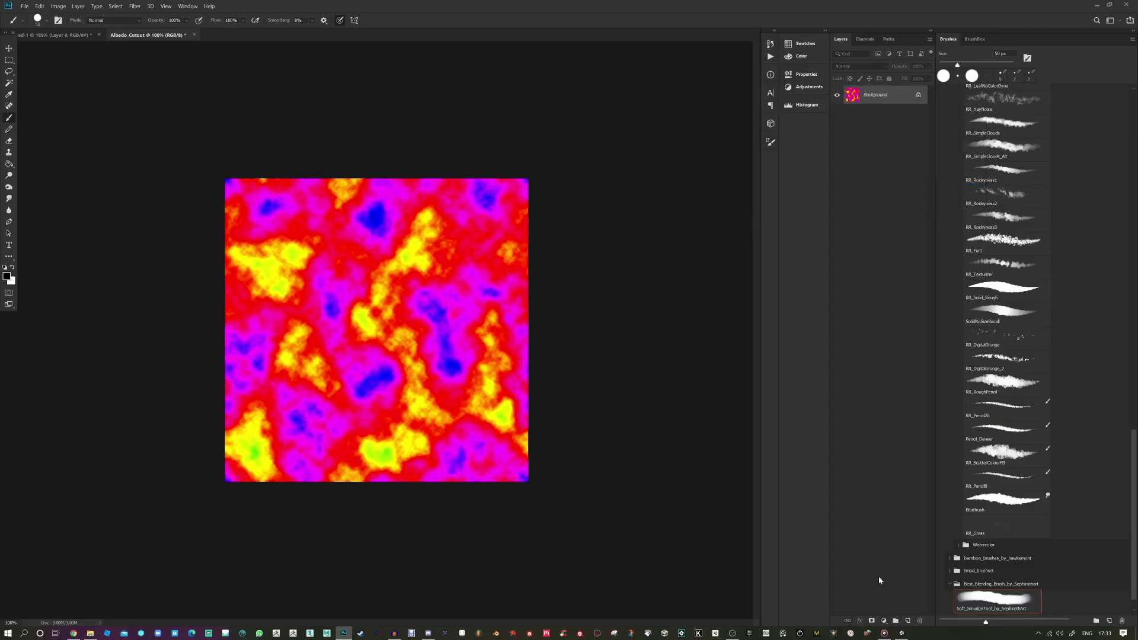
Step: Add a layer mask to the colored clouds layer, display it on the canvas and invert it to black
left_click(870, 620)
left_click(871, 98, "alt")
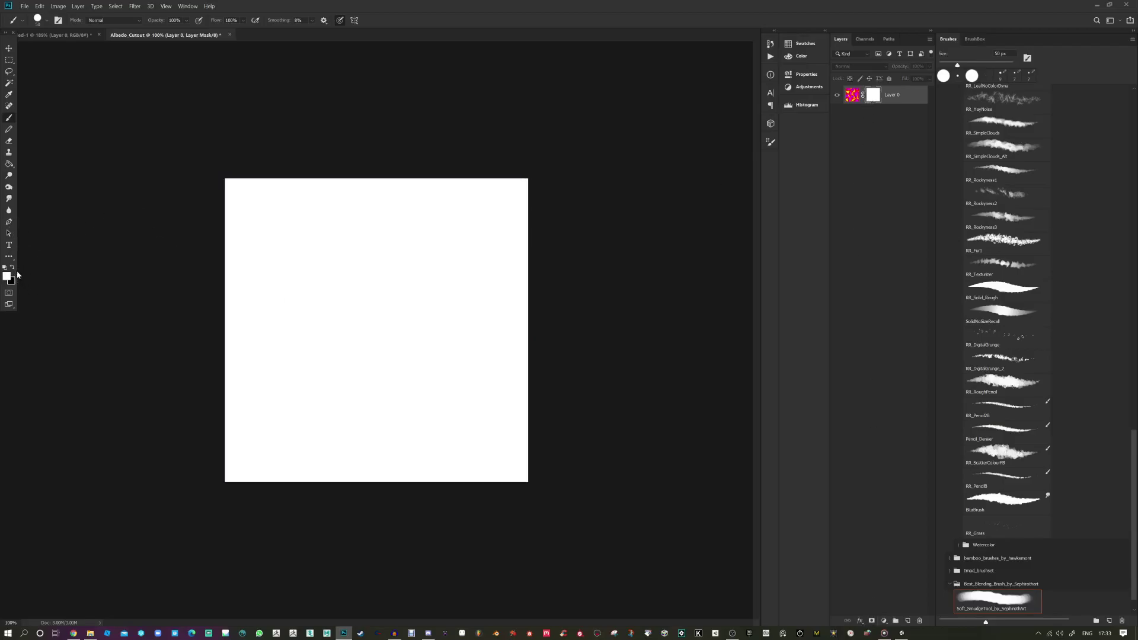
key("ctrl+i")
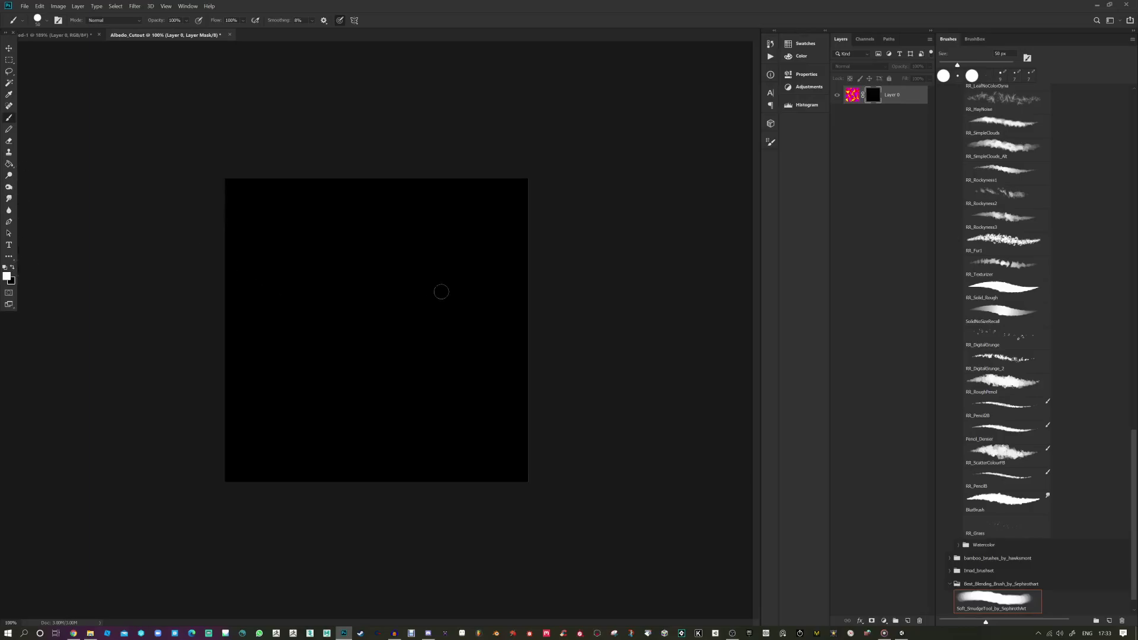
Step: Paint a curved trail of shrinking white circles plus a few separate dots on the mask, and return to the masked color image
key("bracketright")
key("bracketright")
key("bracketright")
key("bracketright")
key("bracketright")
key("bracketright")
key("bracketright")
key("bracketright")
key("bracketright")
key("bracketright")
key("bracketright")
key("bracketright")
left_click(325, 266)
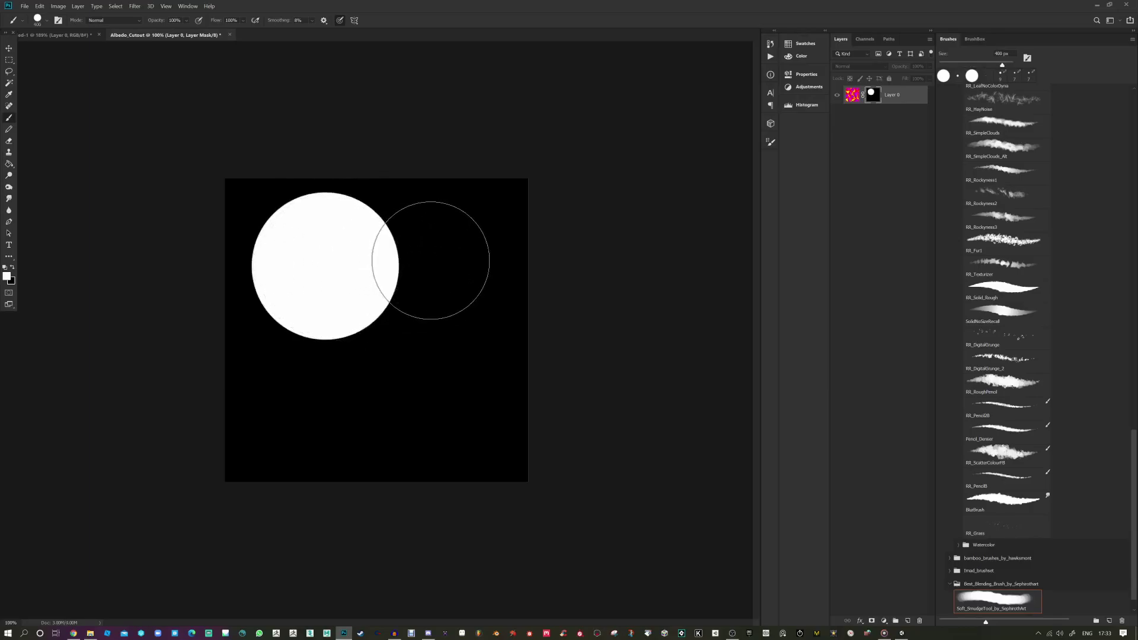
left_click(424, 273)
key("bracketleft")
left_click(430, 314)
key("bracketleft")
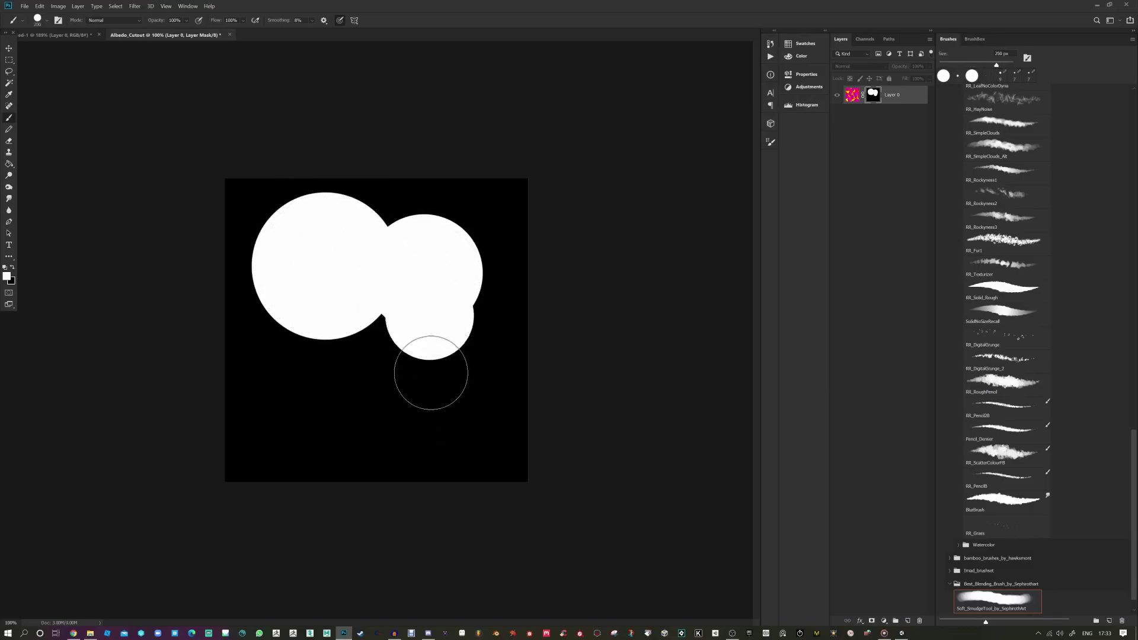
left_click(431, 373)
key("bracketleft")
key("bracketleft")
left_click(403, 400)
key("bracketleft")
left_click(375, 406)
key("bracketleft")
left_click(342, 411)
key("bracketleft")
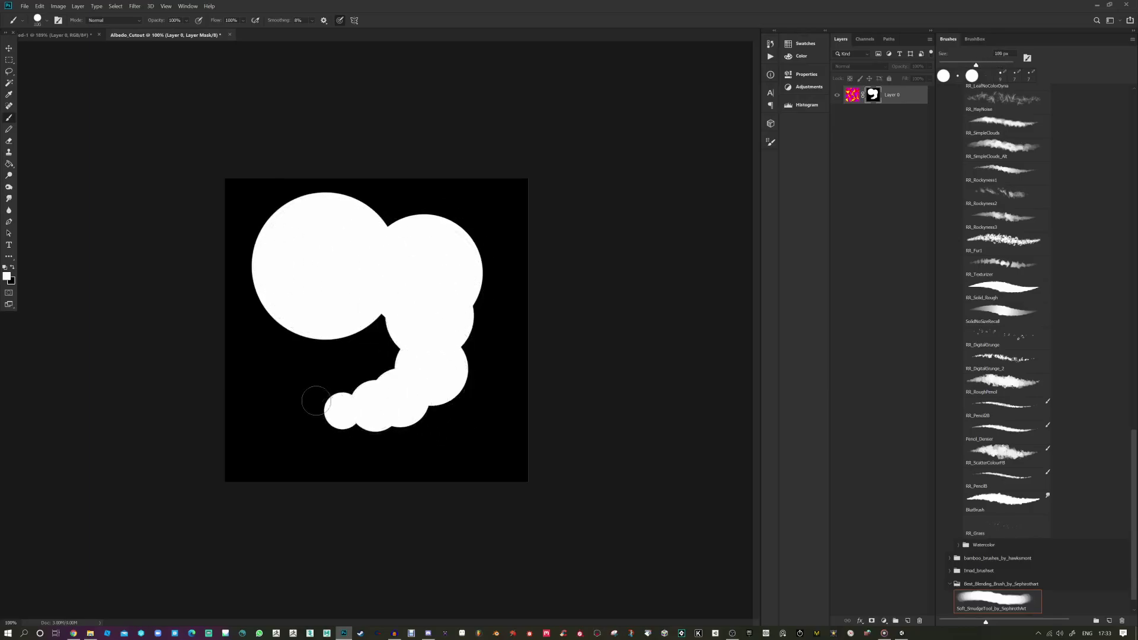
key("bracketleft")
left_click(313, 400)
left_click(294, 372)
left_click(469, 214)
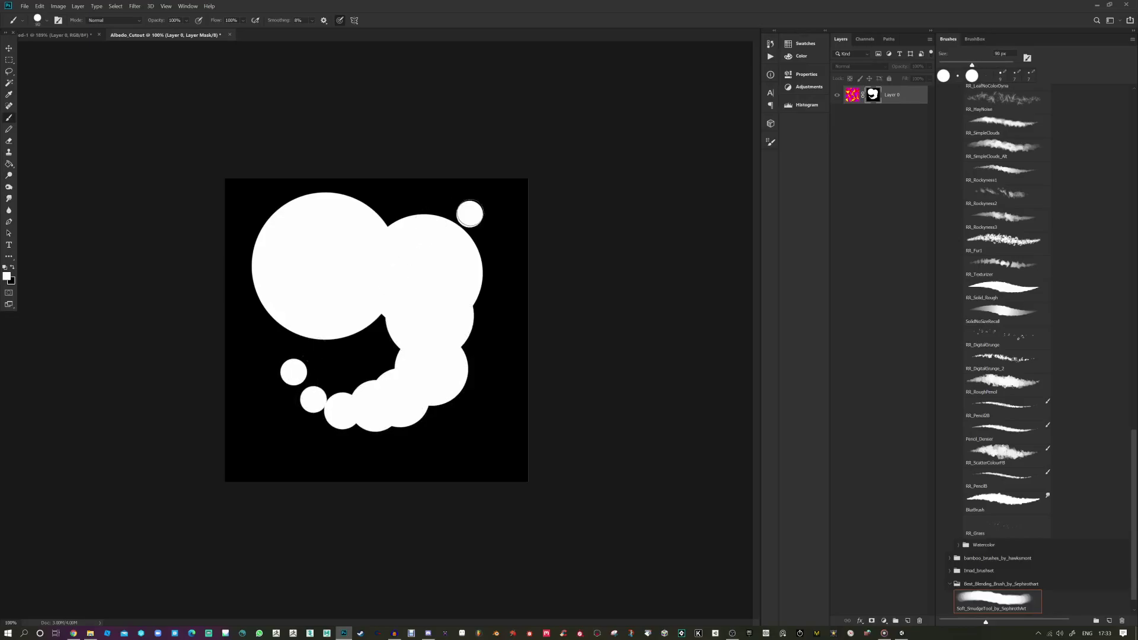
left_click(495, 329)
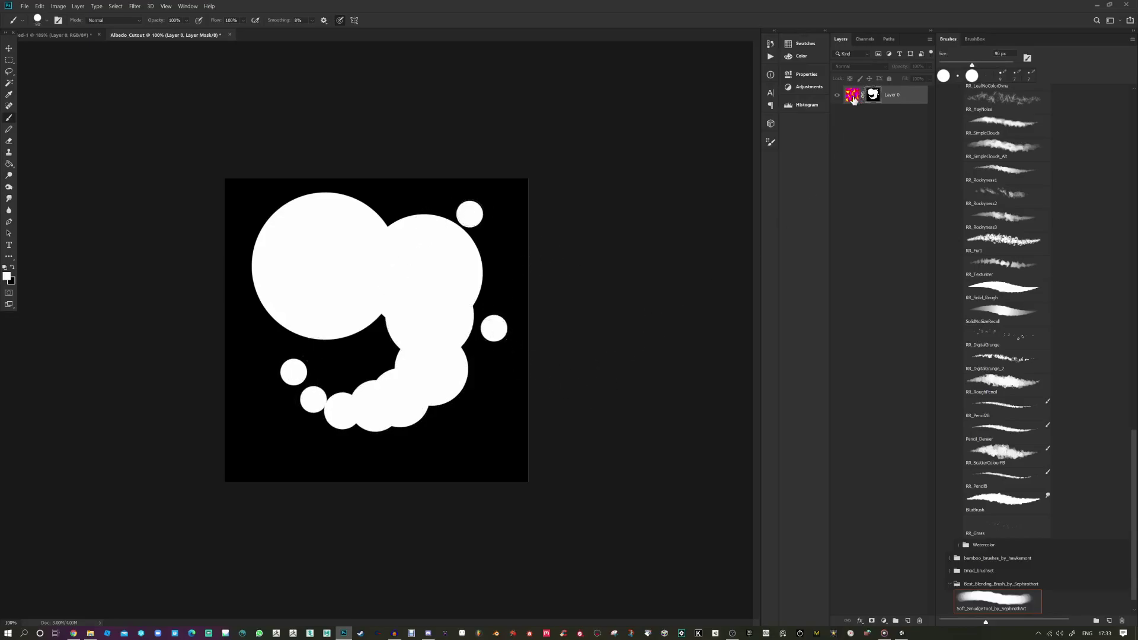
left_click(853, 96)
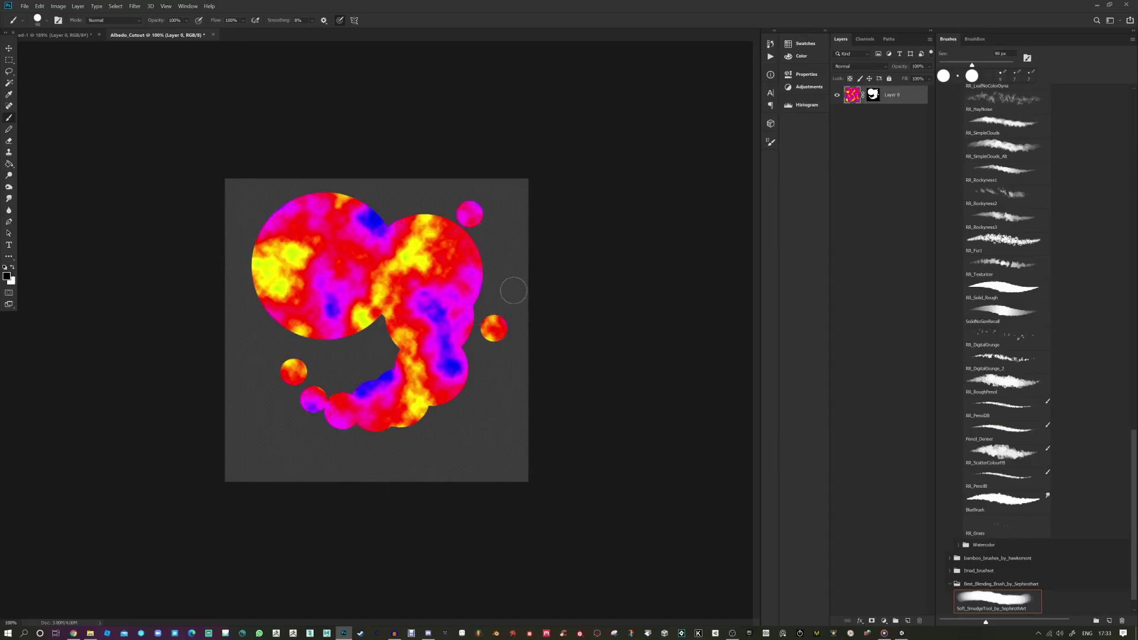
Step: Save a copy of the masked color image as Albedo_Cutout.png on the Desktop
key("ctrl+shift+s")
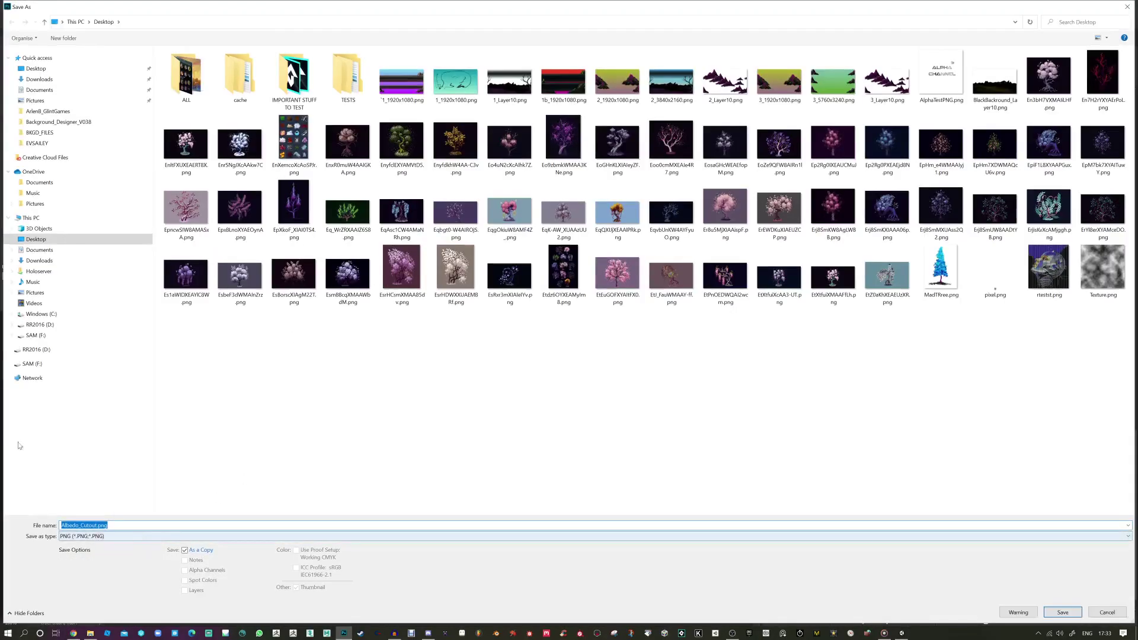
left_click(1063, 612)
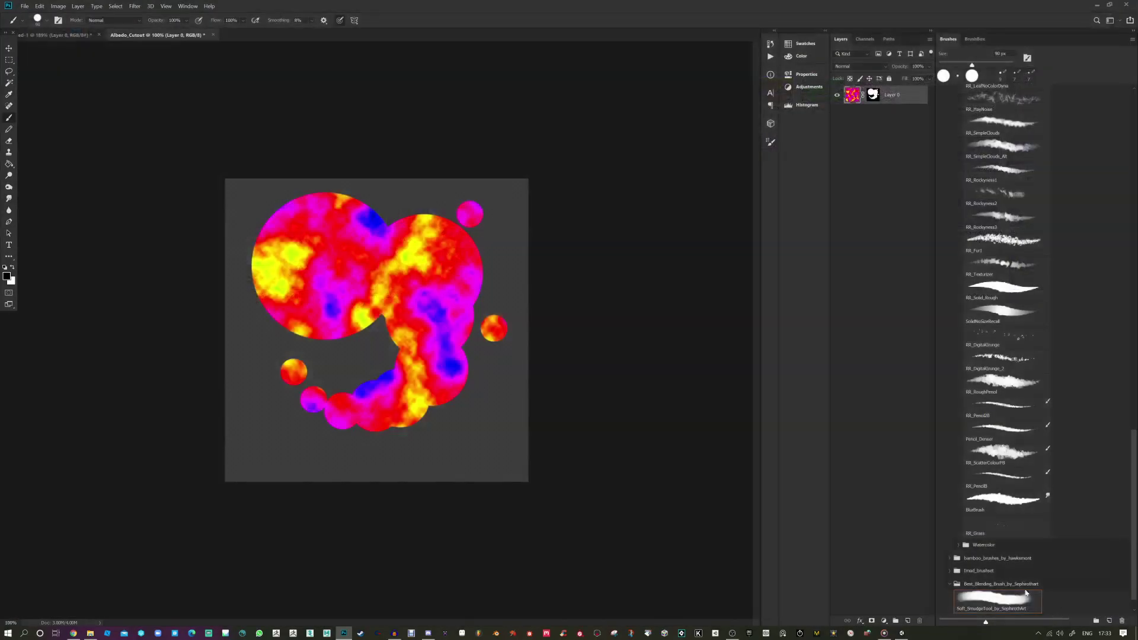
left_click(376, 102)
Step: Create a new 1024 by 1024 pixel grayscale document named Metal_Gloss with a white background
left_click(24, 7)
left_click(30, 16)
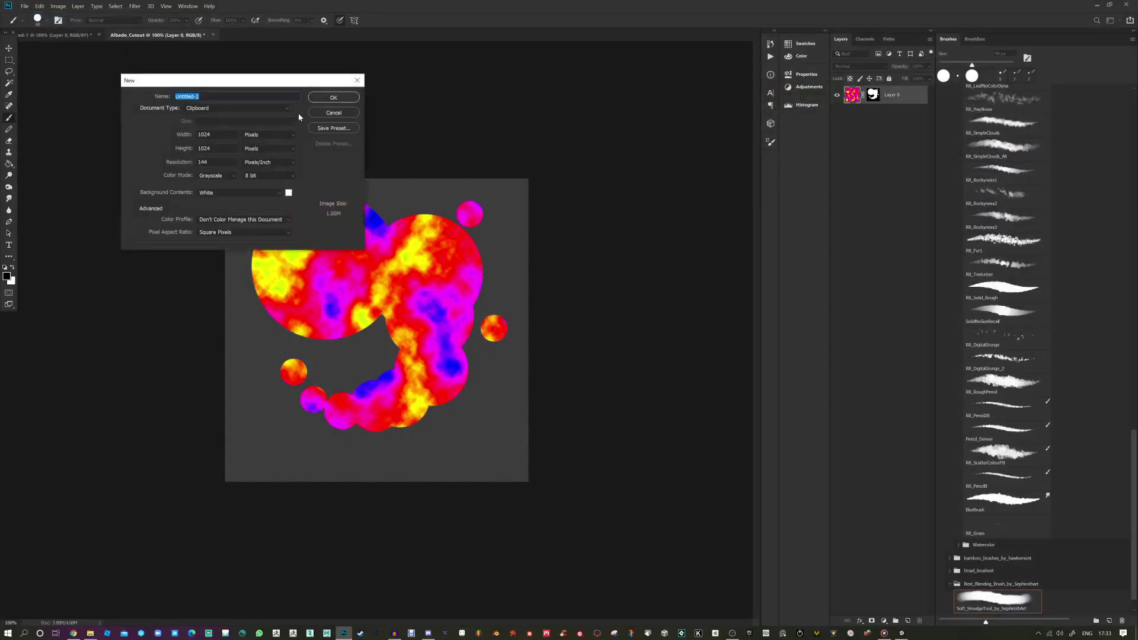
type("Metal_Gloss")
left_click(334, 98)
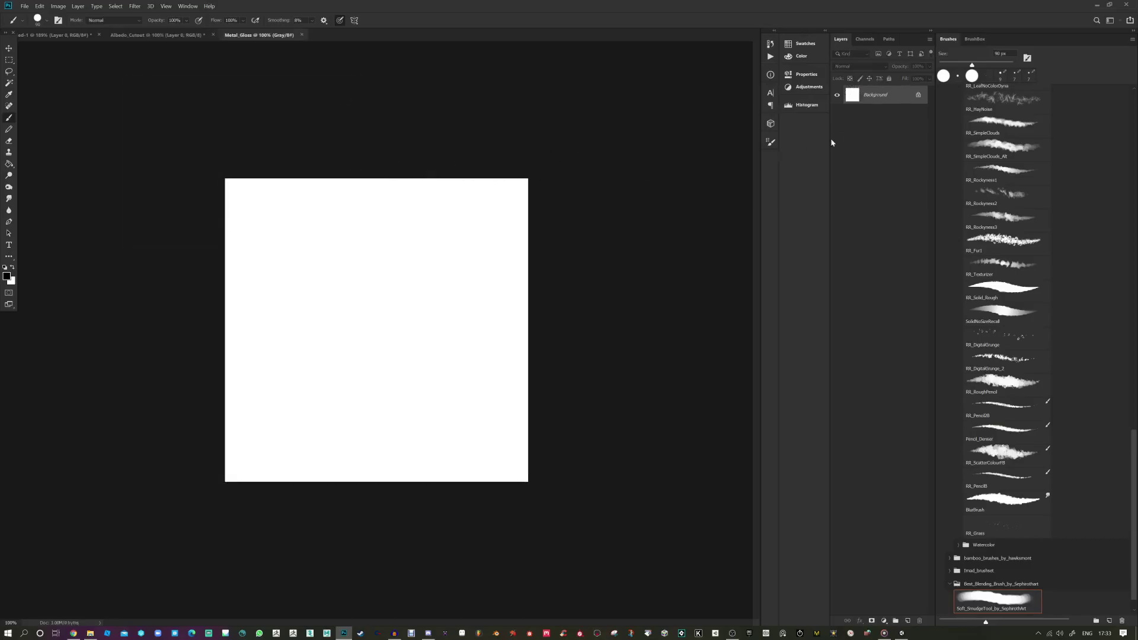
Step: Unlock the Metal_Gloss background layer and convert the document to RGB Color mode
left_click(919, 95)
left_click(865, 40)
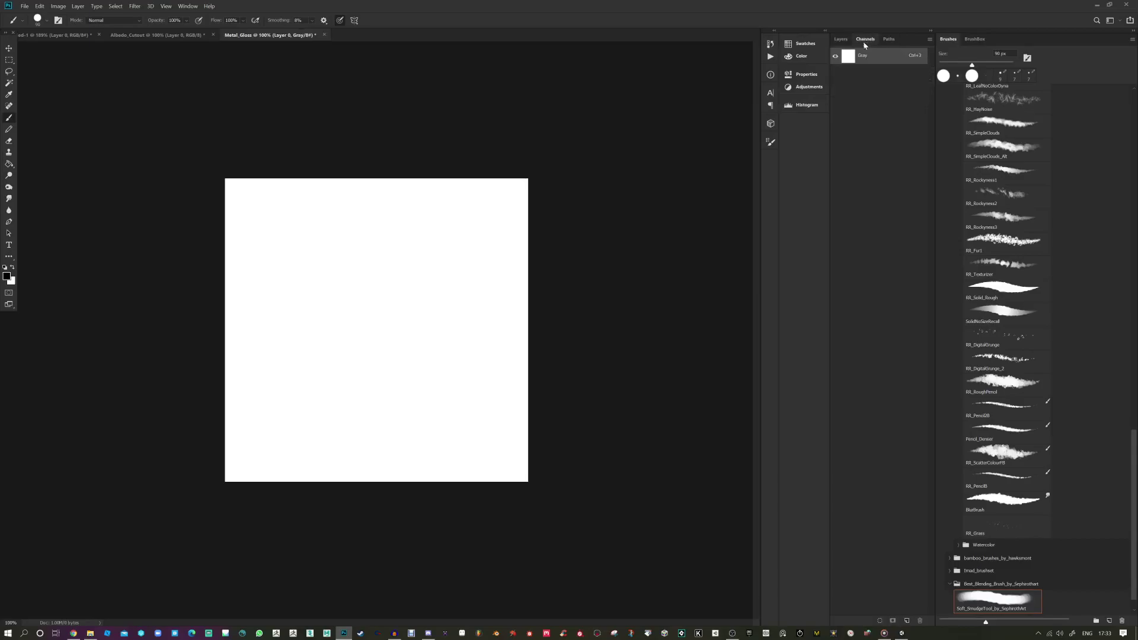
left_click(65, 8)
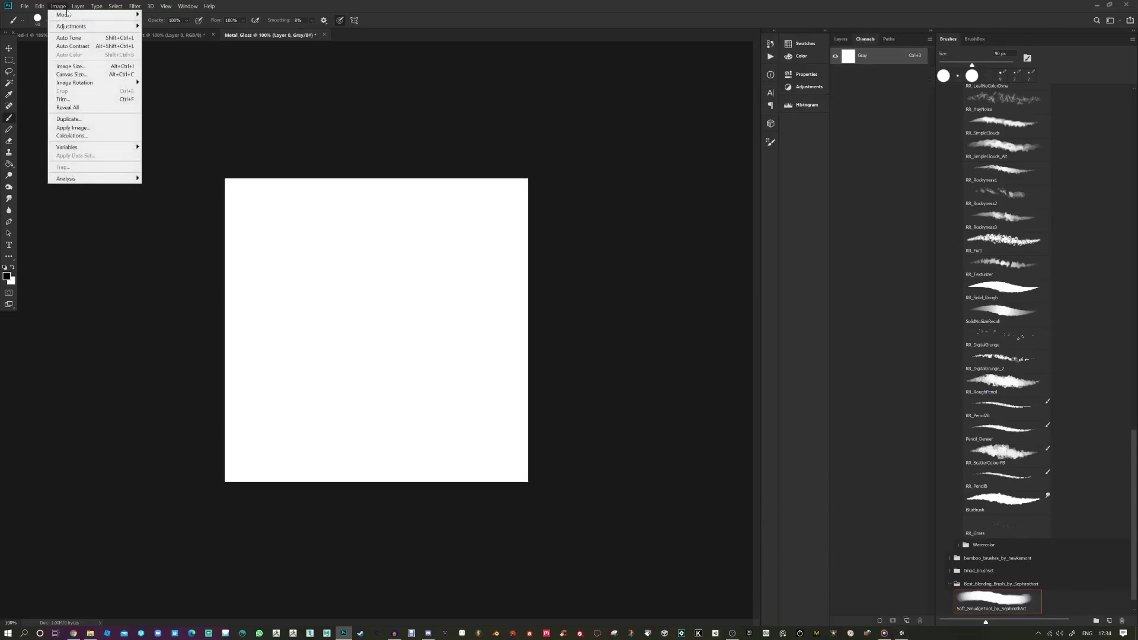
mouse_move(77, 16)
left_click(162, 49)
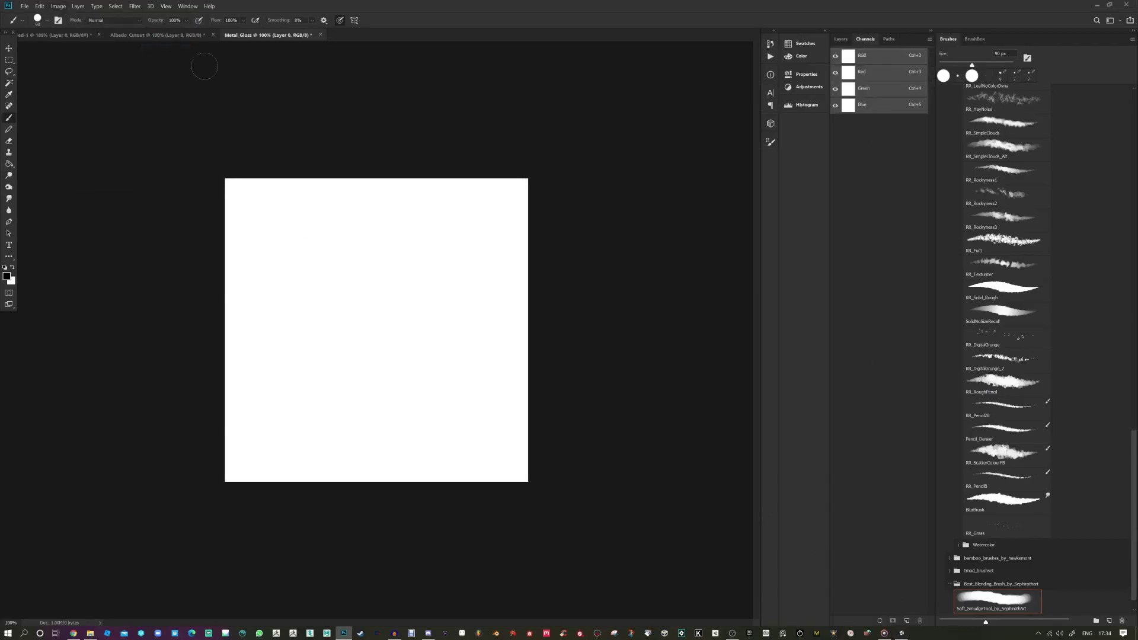
Step: Create another white document in RGB Color mode and check its color mode
left_click(25, 7)
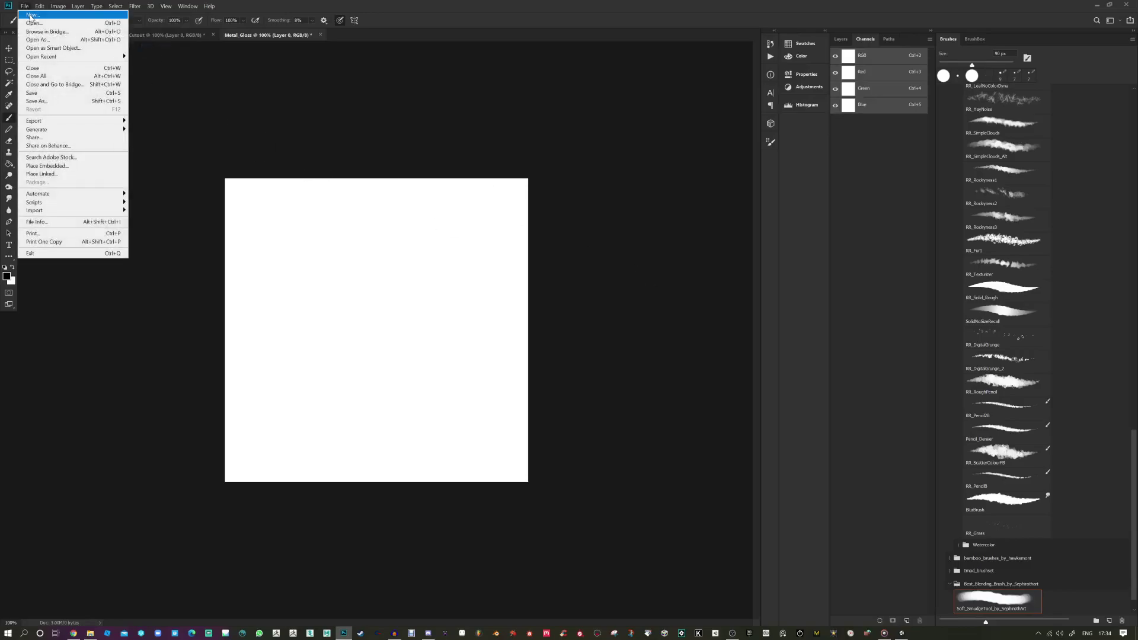
left_click(34, 20)
left_click(228, 179)
left_click(213, 200)
left_click(342, 98)
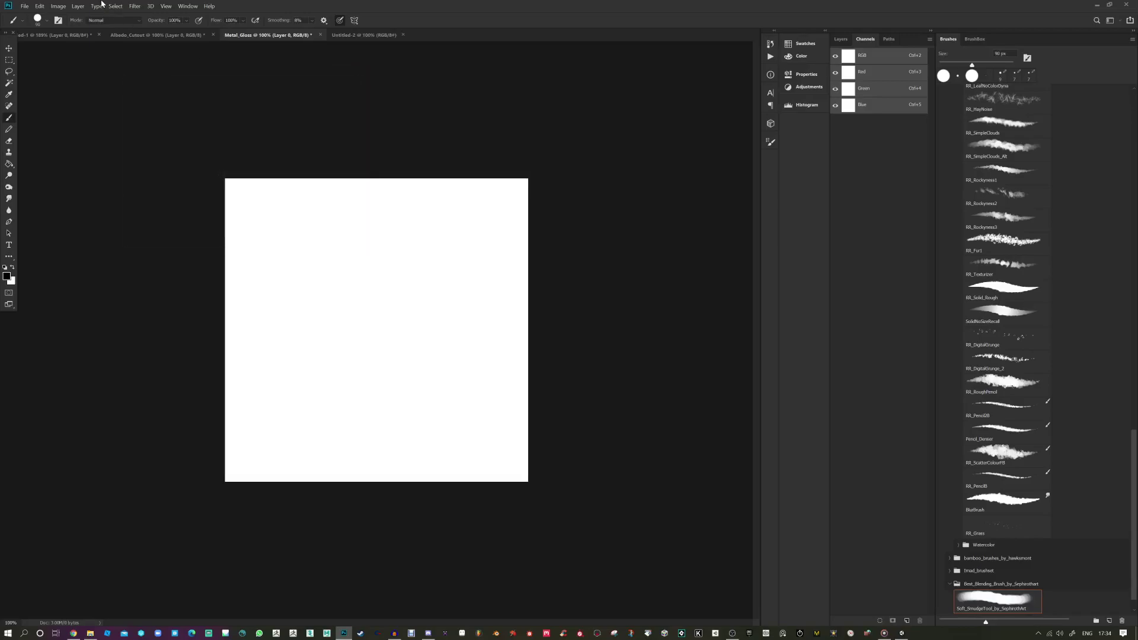
left_click(58, 6)
mouse_move(69, 16)
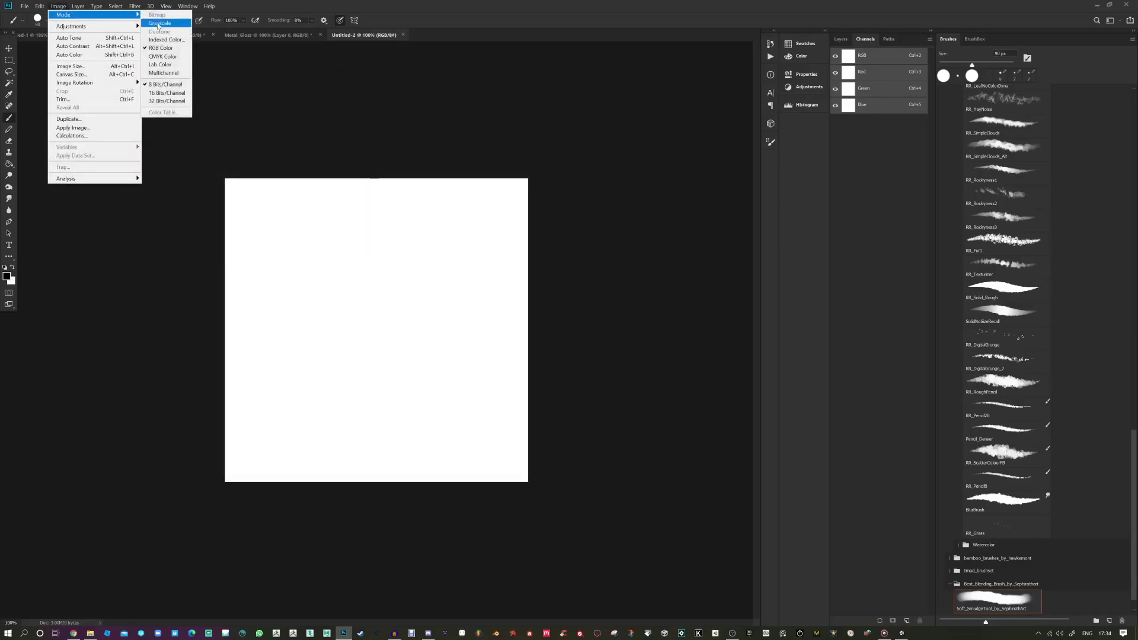
left_click(516, 116)
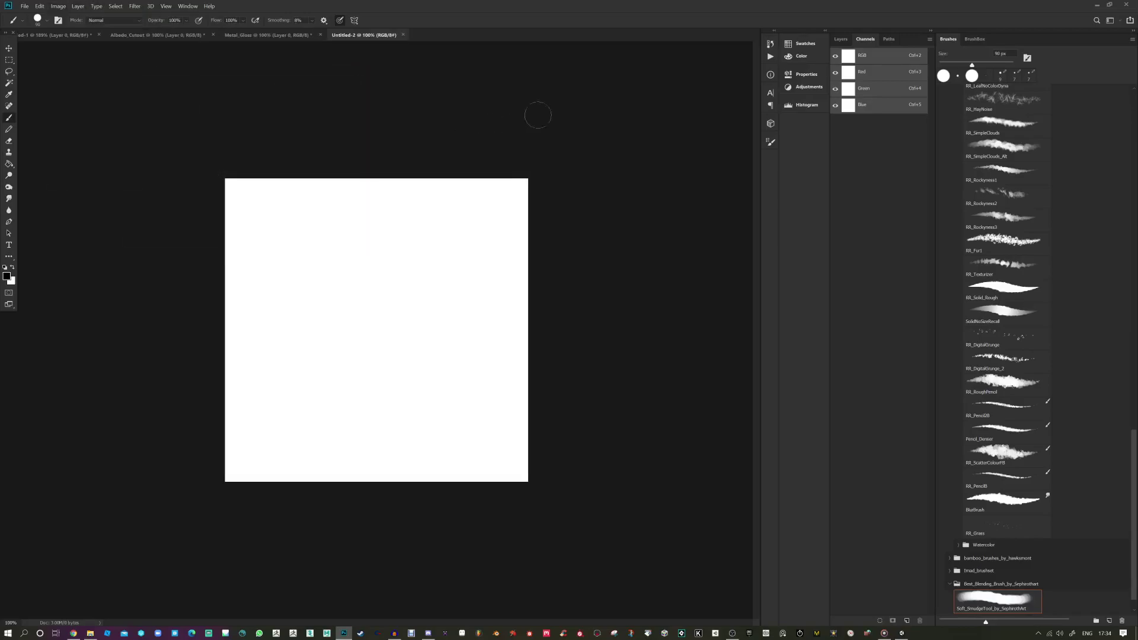
Step: Add an alpha channel to the new document and try a vertical reflected gradient on it
left_click(873, 107)
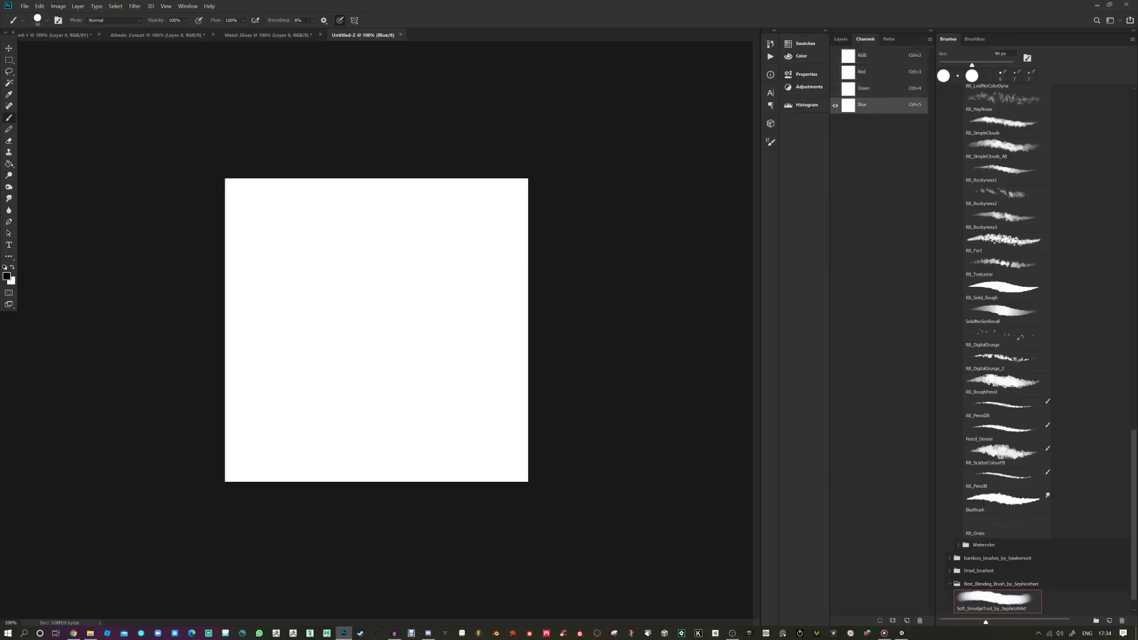
left_click(908, 620)
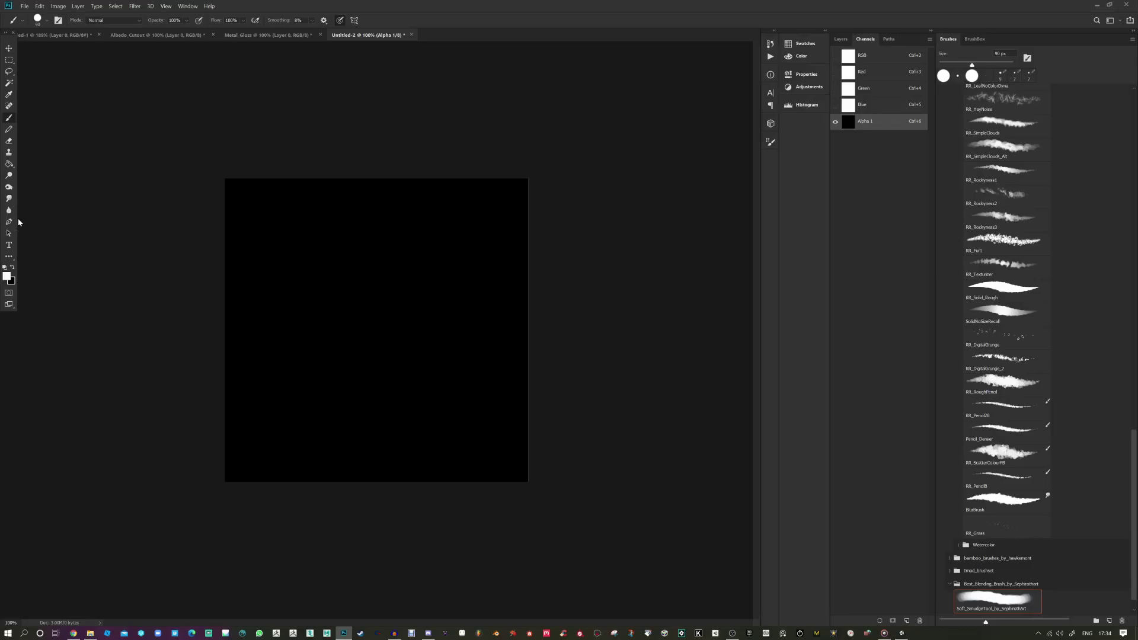
left_click(9, 167)
left_click(32, 164)
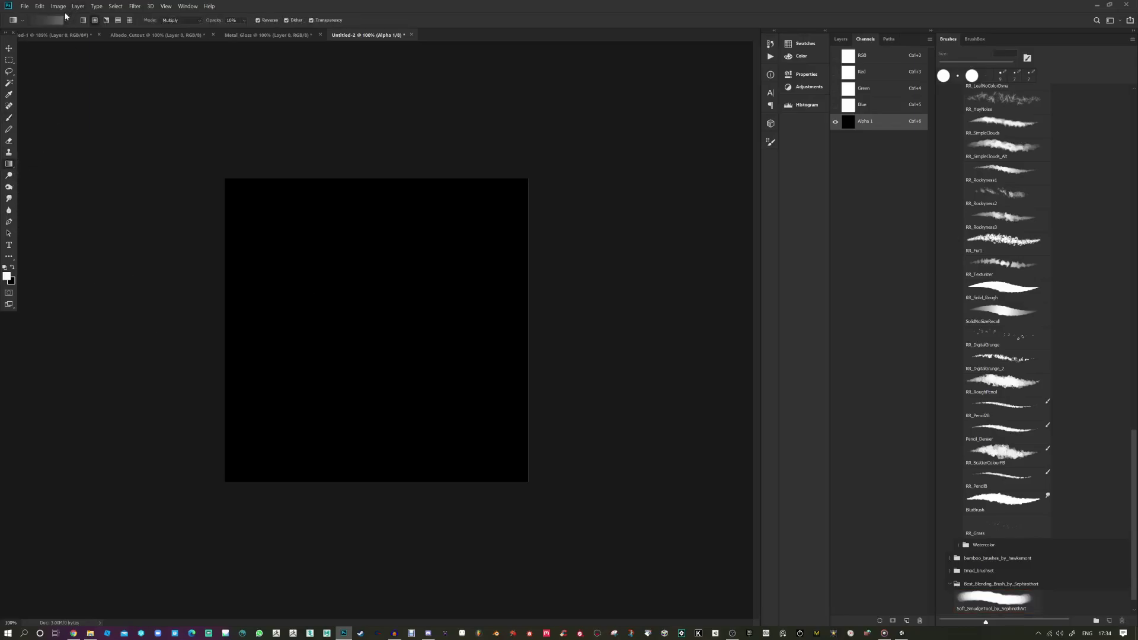
left_click(67, 22)
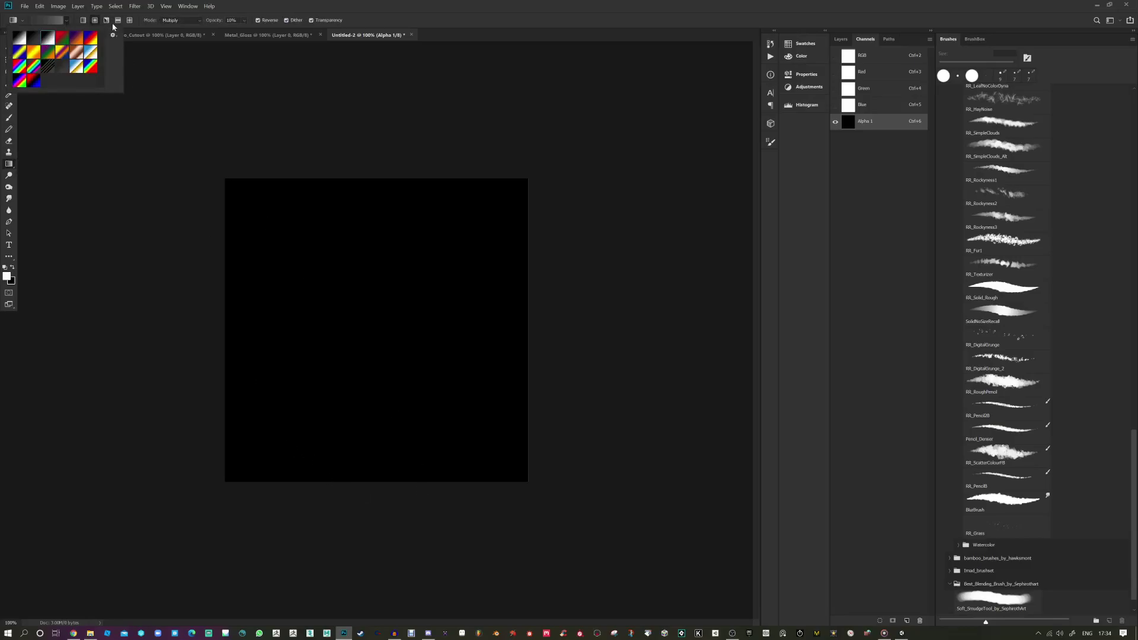
left_click(118, 21)
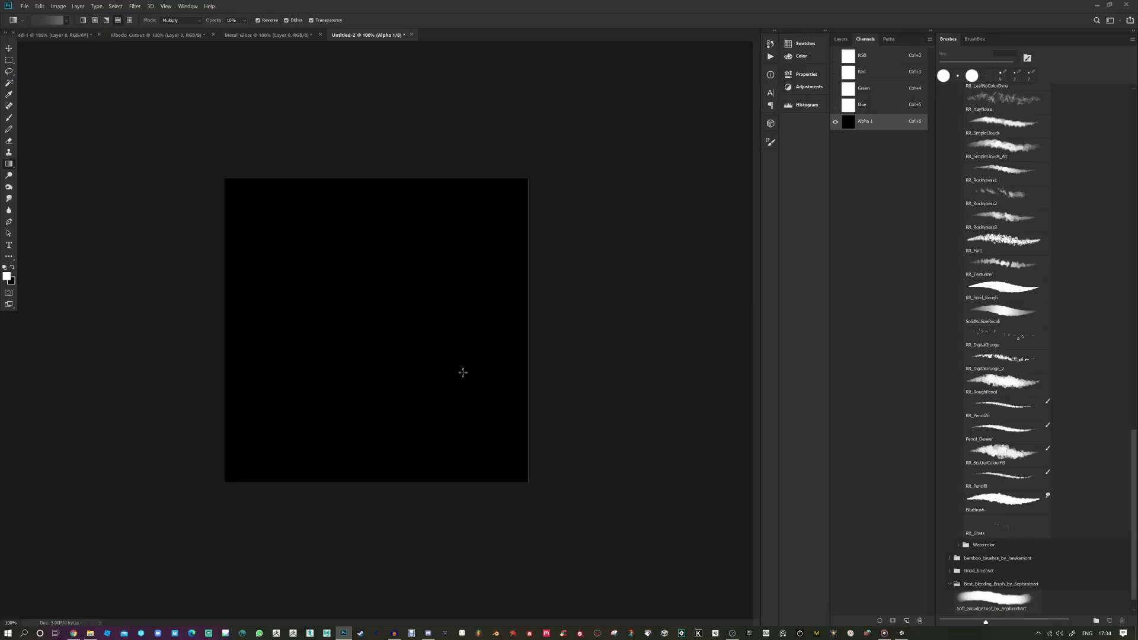
left_click_drag(368, 332, 368, 402)
Step: Fill the alpha channel with a vertical reflected black-and-white gradient in Normal mode at 100% opacity, and invert it
left_click(166, 21)
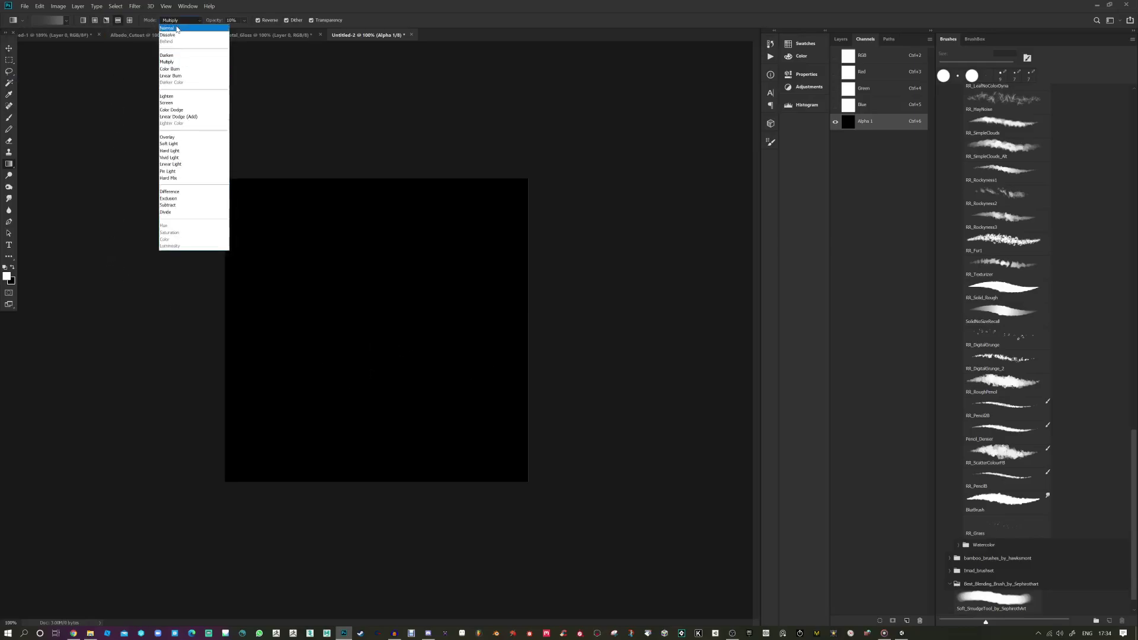
left_click(178, 25)
left_click(66, 20)
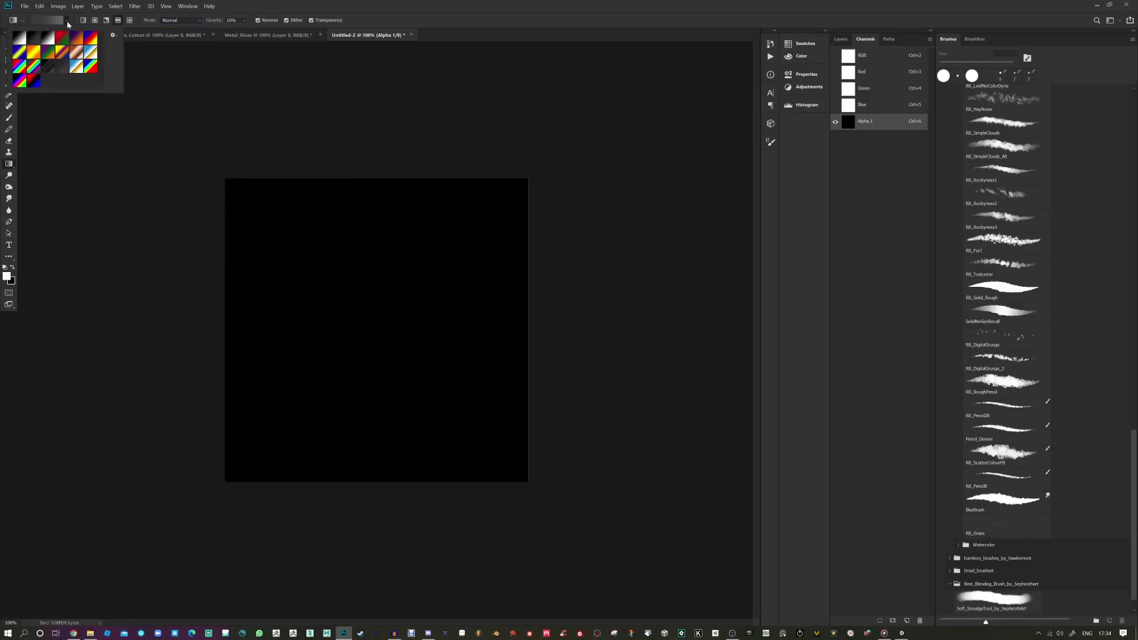
double_click(15, 37)
left_click_drag(218, 25, 397, 93)
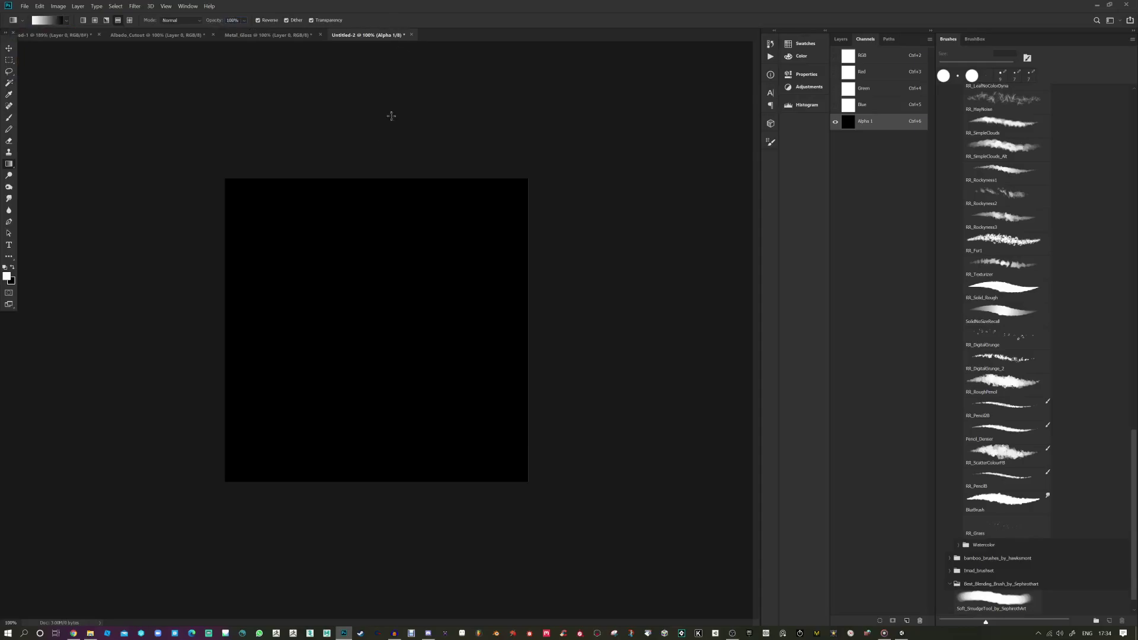
left_click_drag(375, 338, 375, 452)
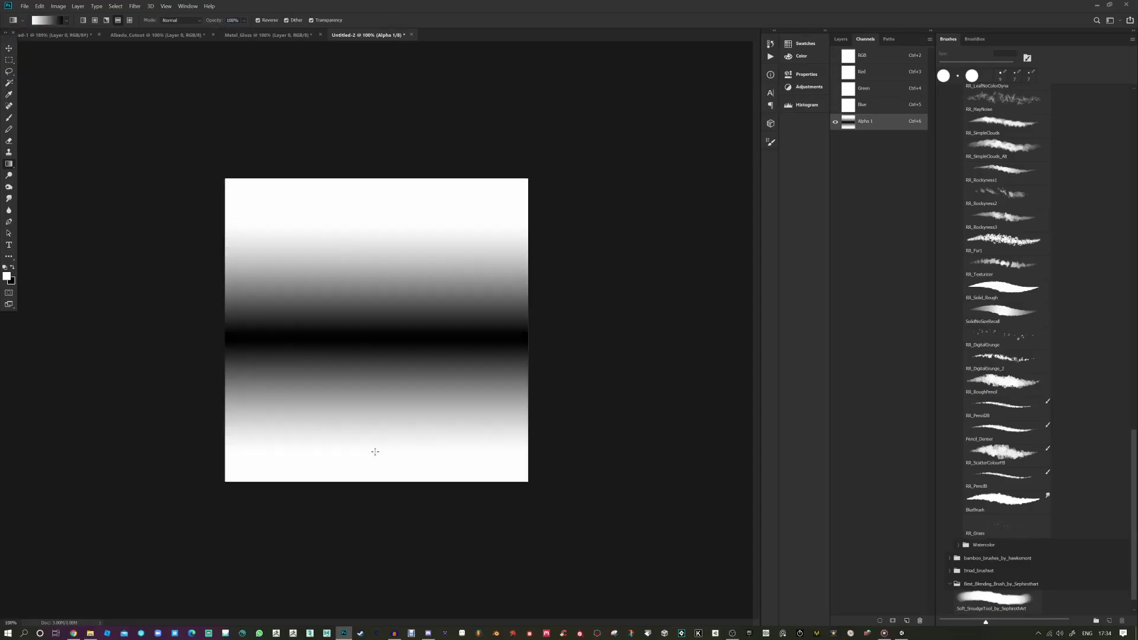
key("ctrl+i")
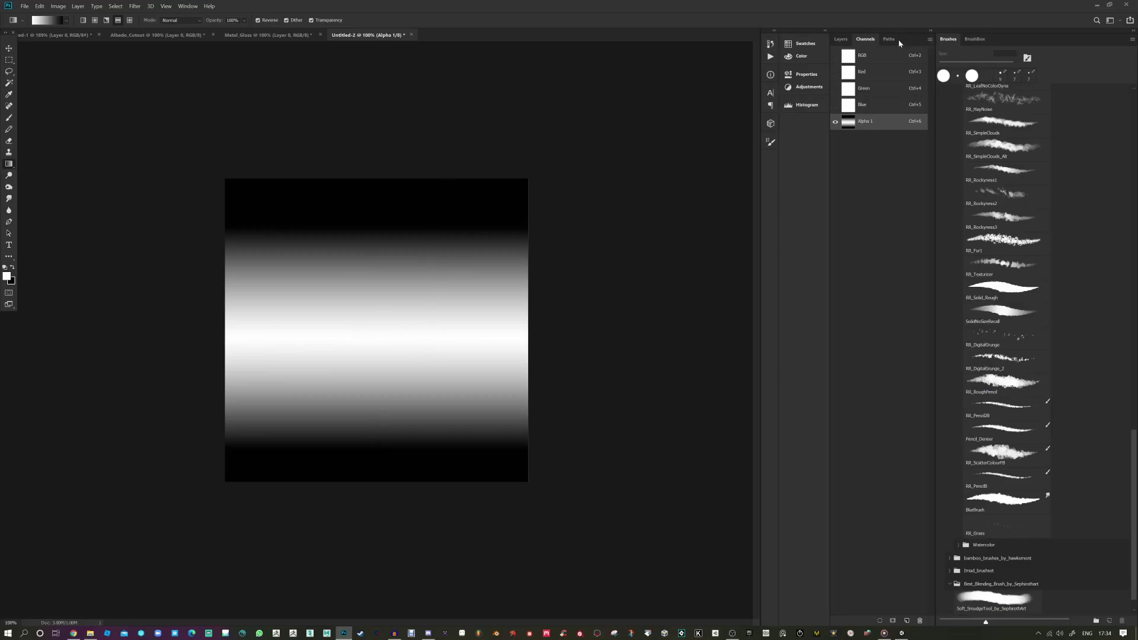
Step: Fill the Red channel with a horizontal reflected black-and-white gradient, compare it with Alpha 1 and return to the RGB composite
left_click(845, 43)
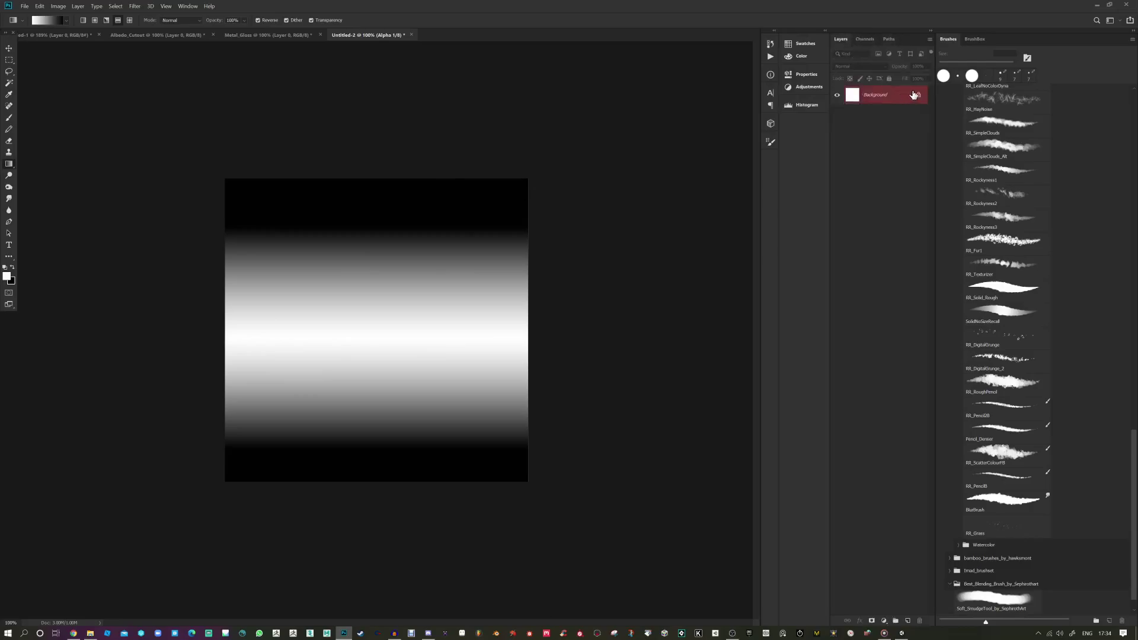
left_click(865, 39)
left_click(865, 74)
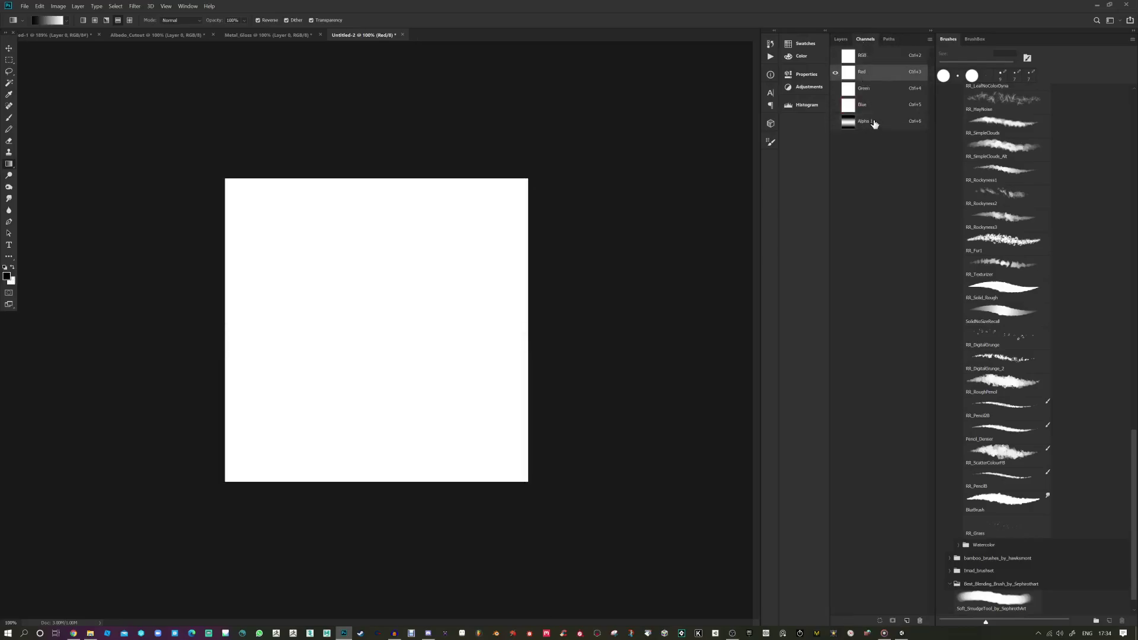
left_click_drag(388, 333, 480, 332)
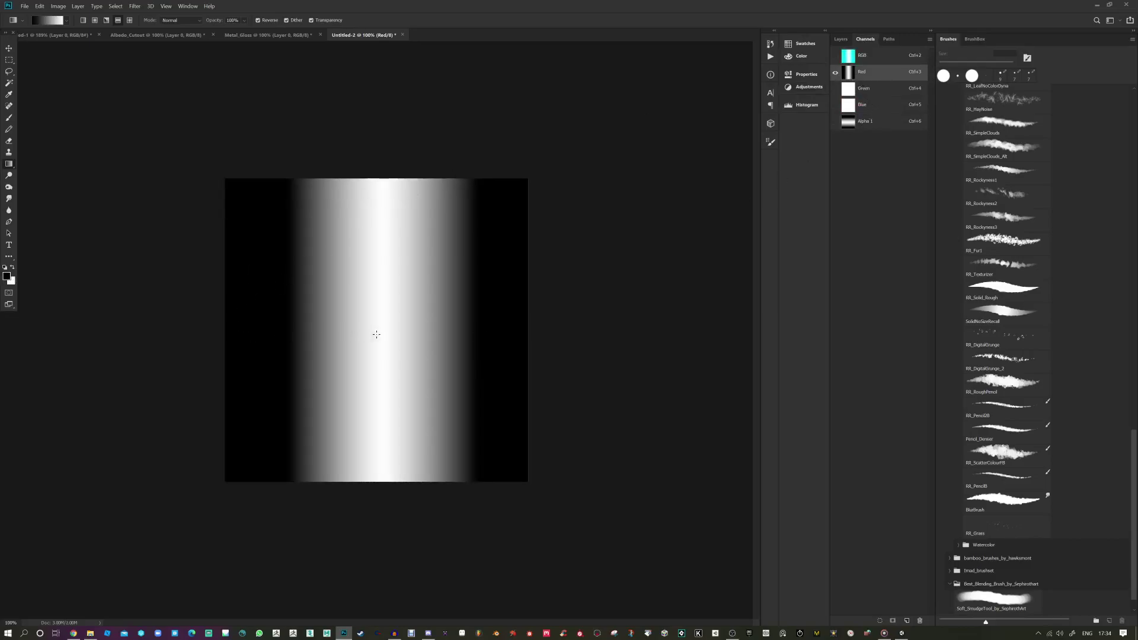
left_click(873, 122)
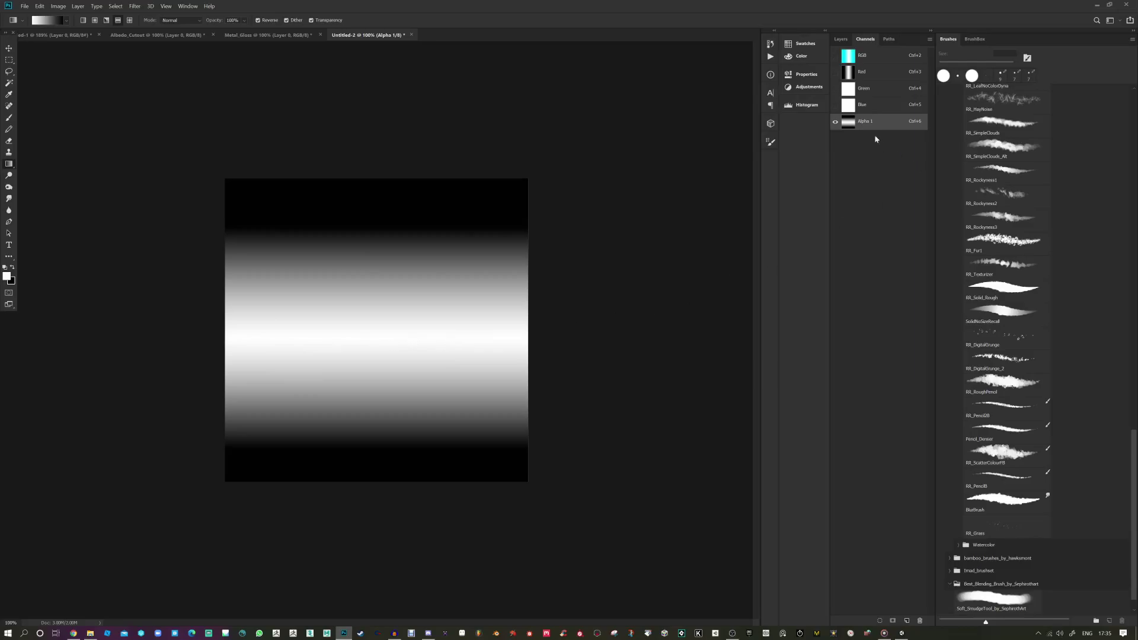
left_click(866, 60)
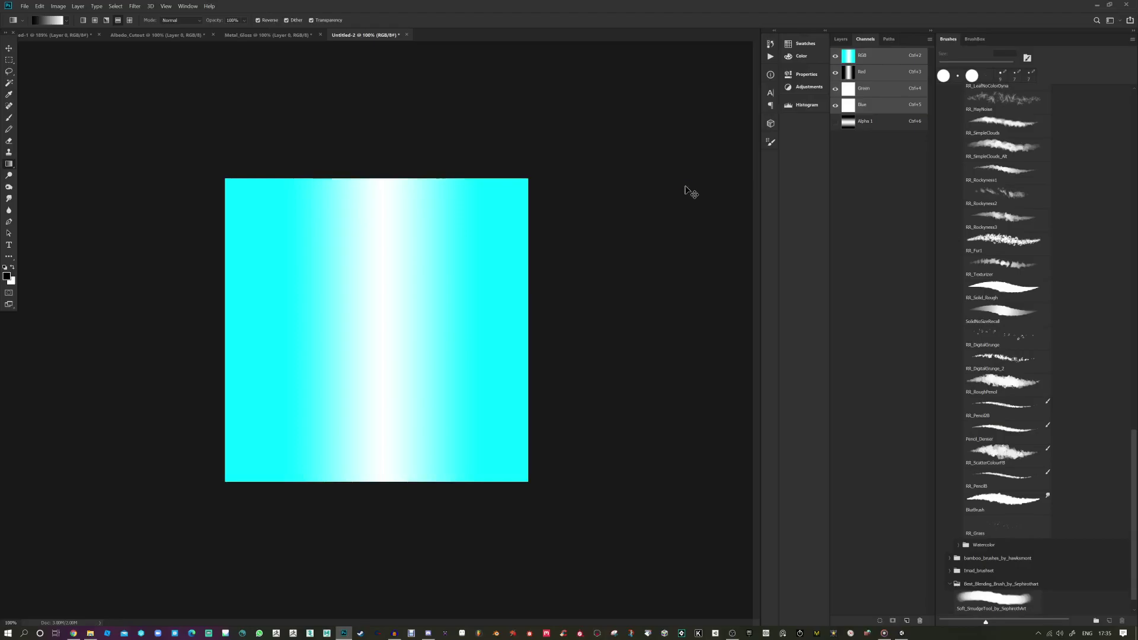
Step: Save the document as a Targa file named Metal_Gloss with alpha channels at 32 bits/pixel
key("ctrl+shift+s")
left_click(121, 536)
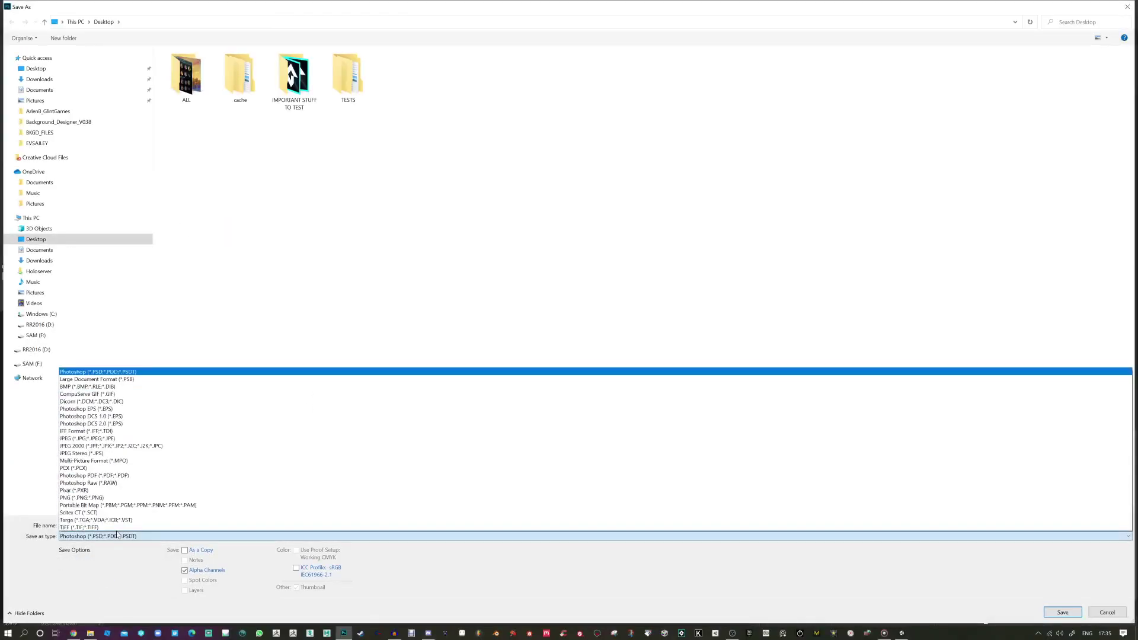
left_click(121, 520)
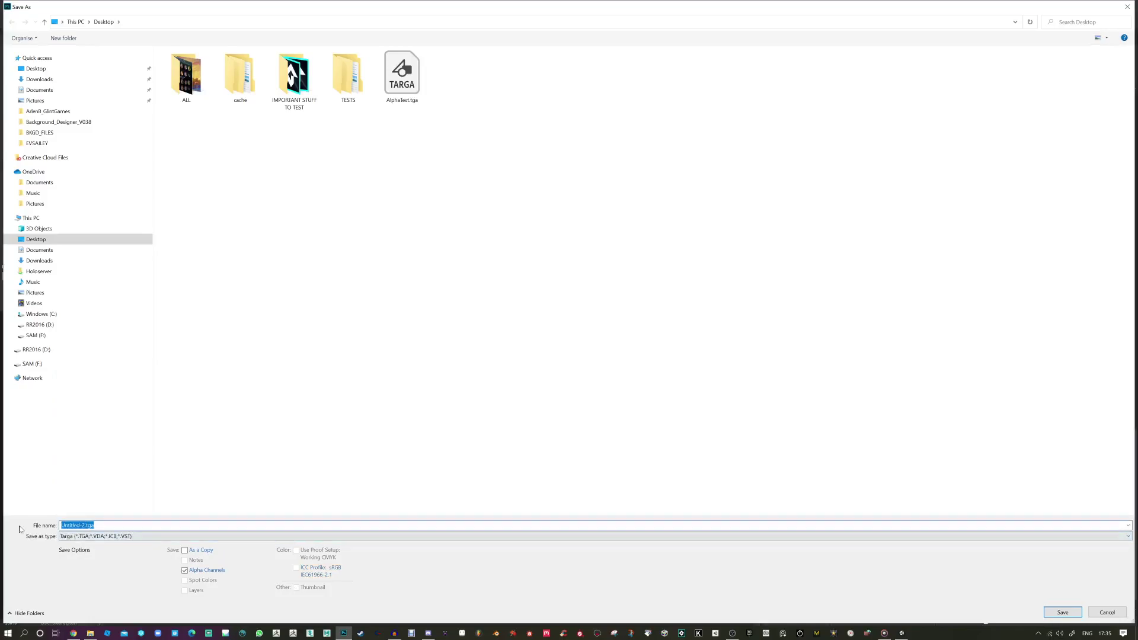
type("Metal_Gloss")
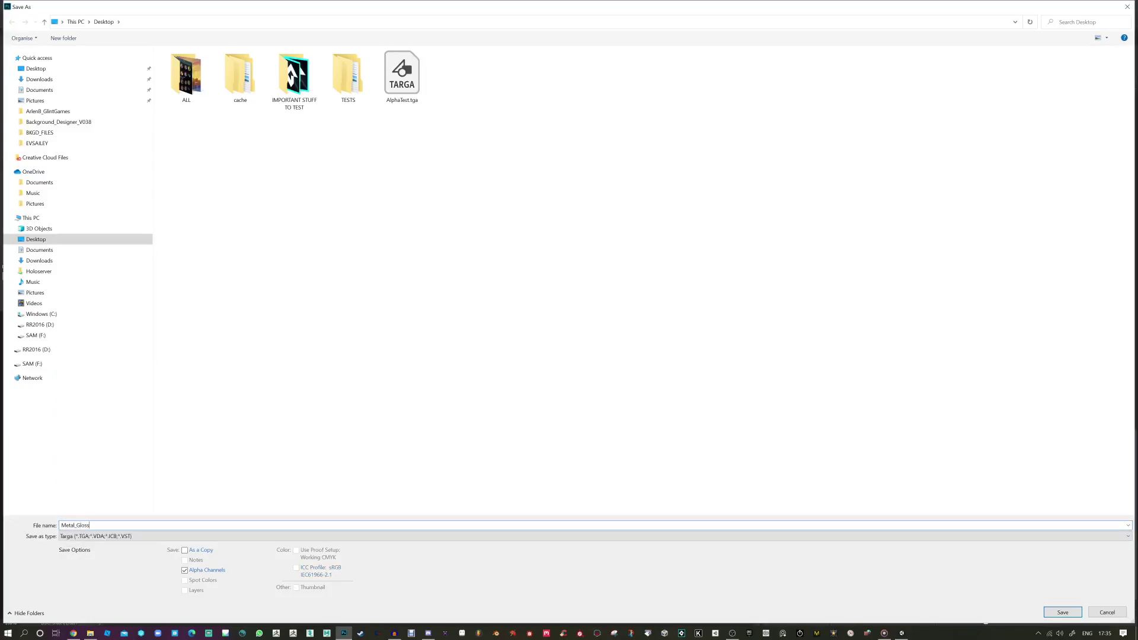
key("Return")
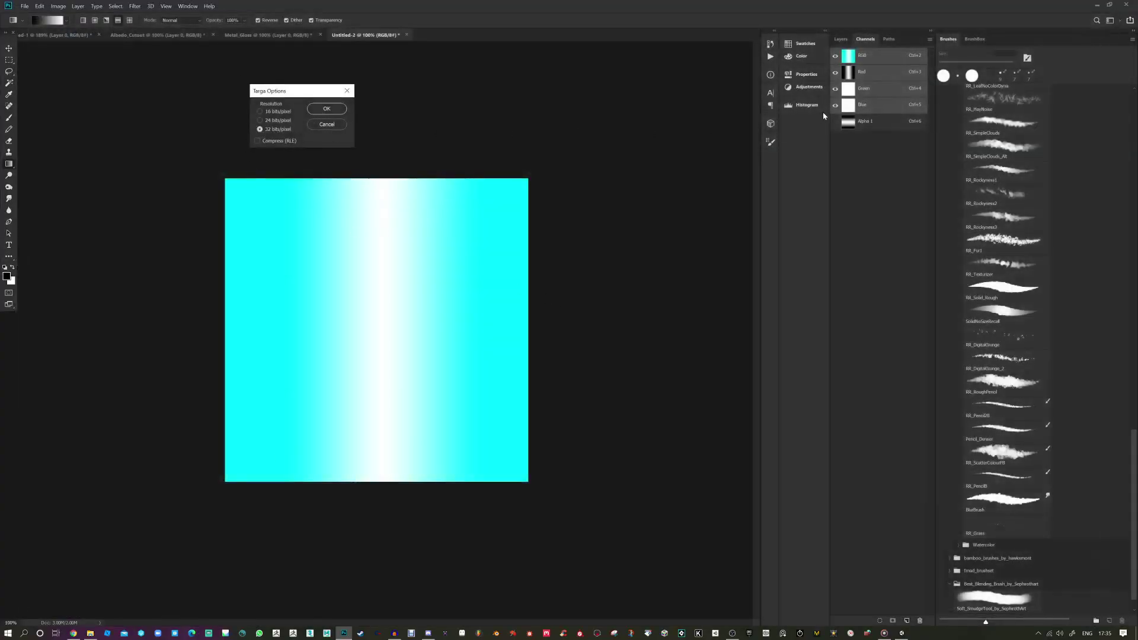
left_click(327, 108)
Step: Select the entire image of the Alpha 1 channel and delete that channel from the document
left_click(866, 124)
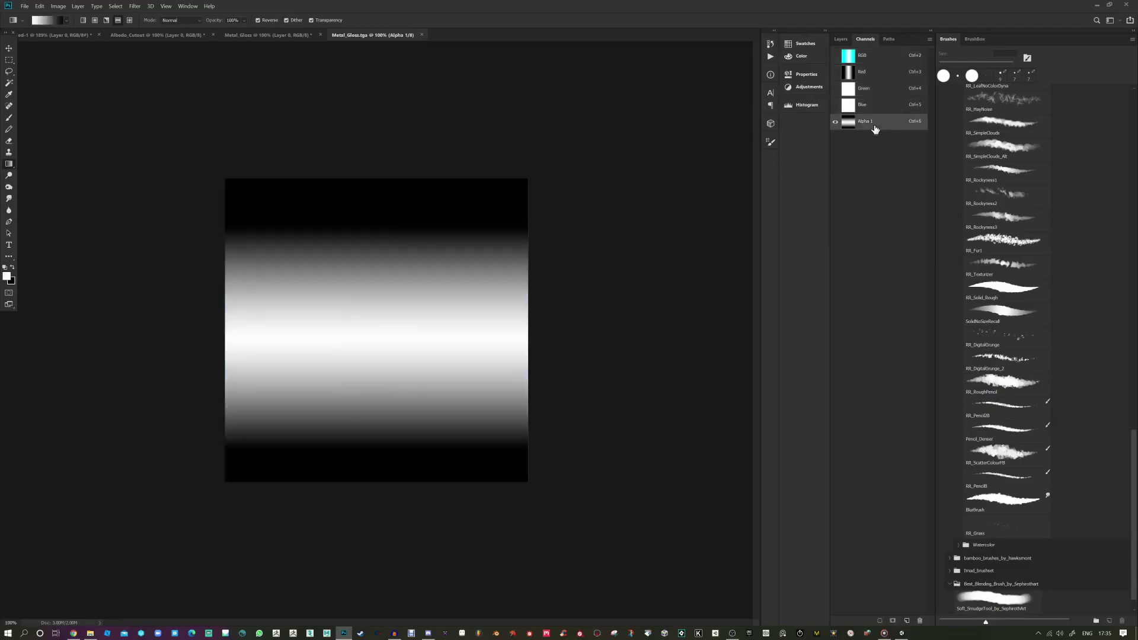
key("ctrl+a")
left_click_drag(880, 134, 925, 611)
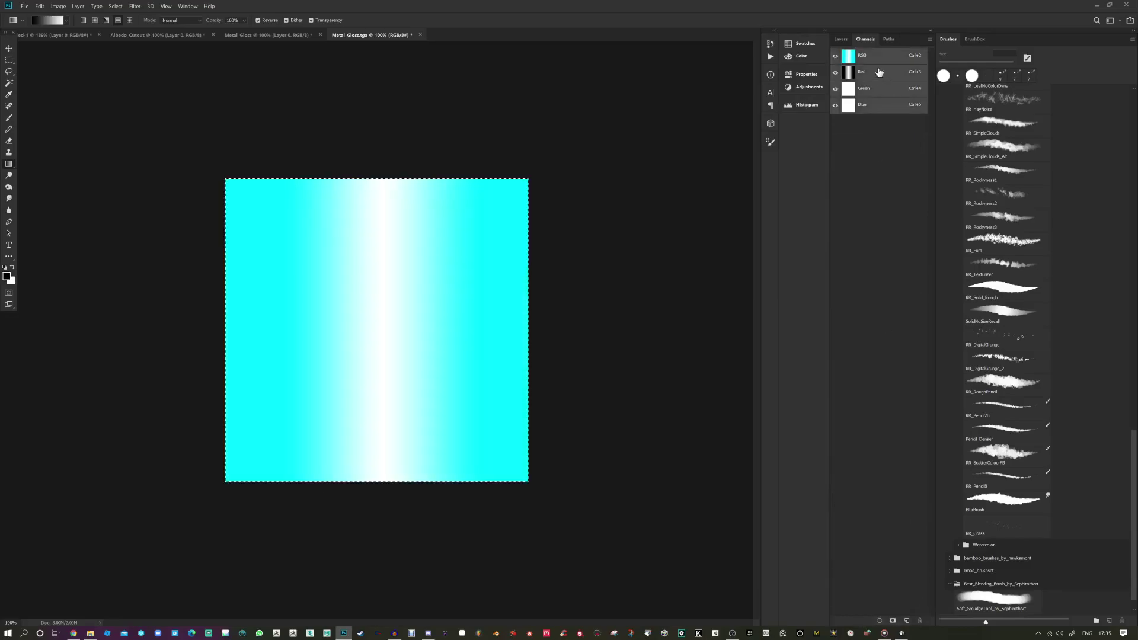
Step: Unlock the background layer, add a layer mask to it and display the mask on the canvas
left_click(839, 39)
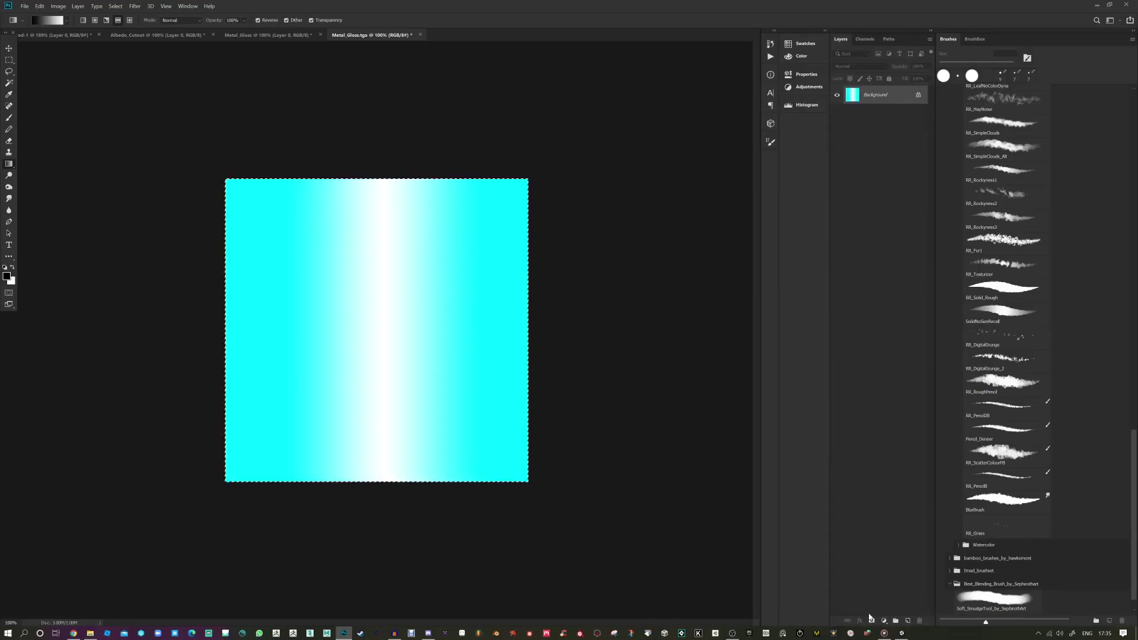
left_click(918, 95)
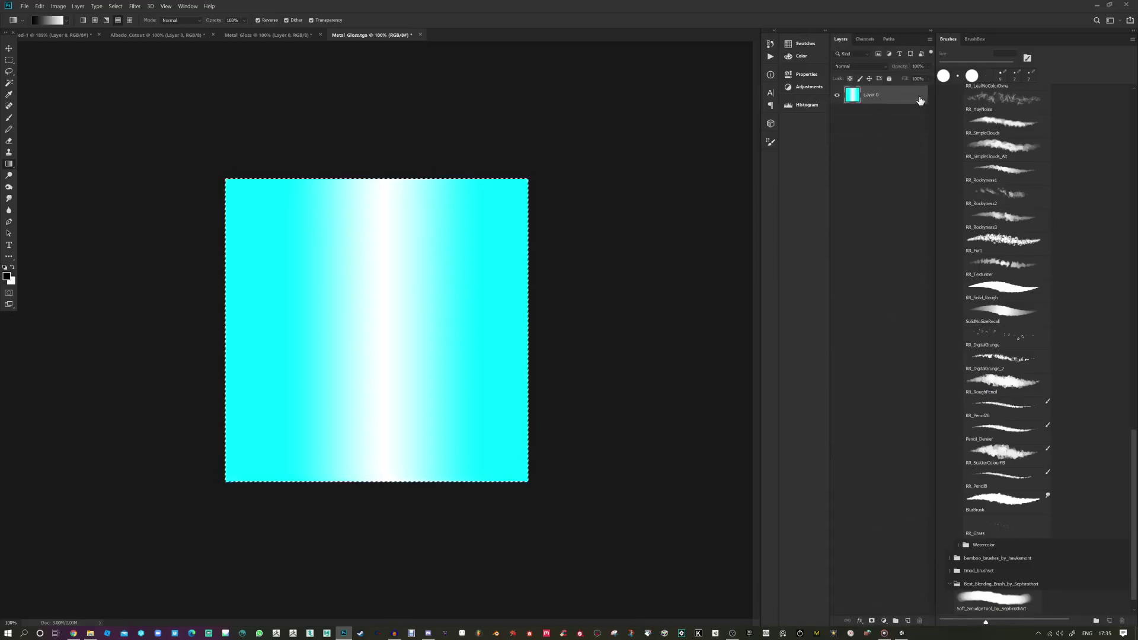
left_click(872, 620)
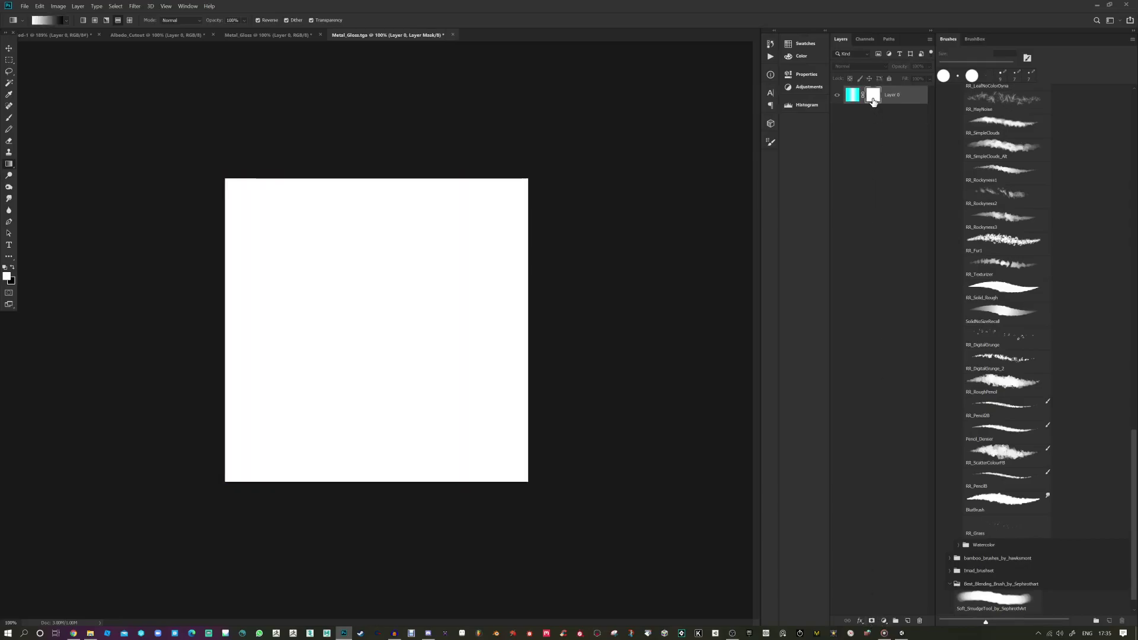
Step: Paste the copied Alpha 1 gradient into Layer 0's mask and apply the mask to the layer
key("ctrl+v")
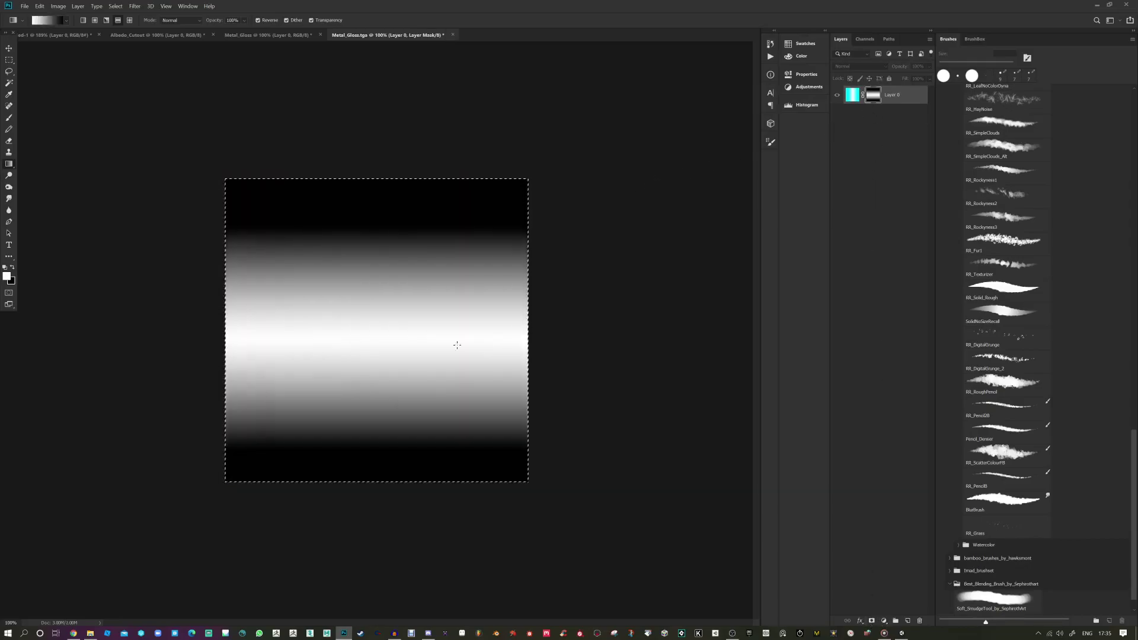
left_click(852, 95)
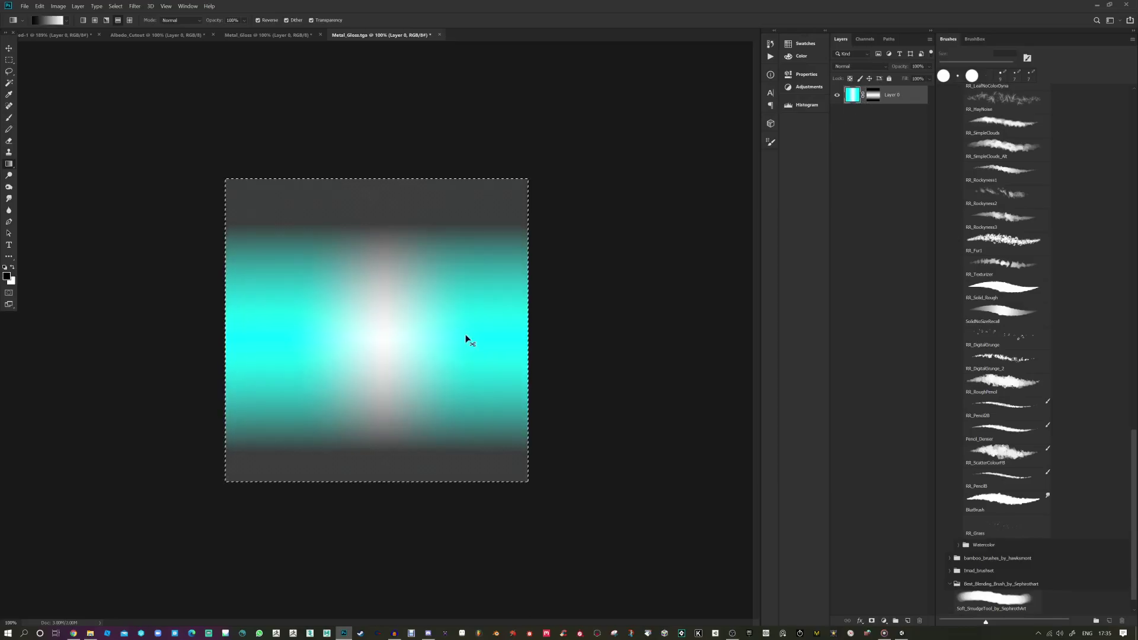
left_click(884, 97)
right_click(884, 97)
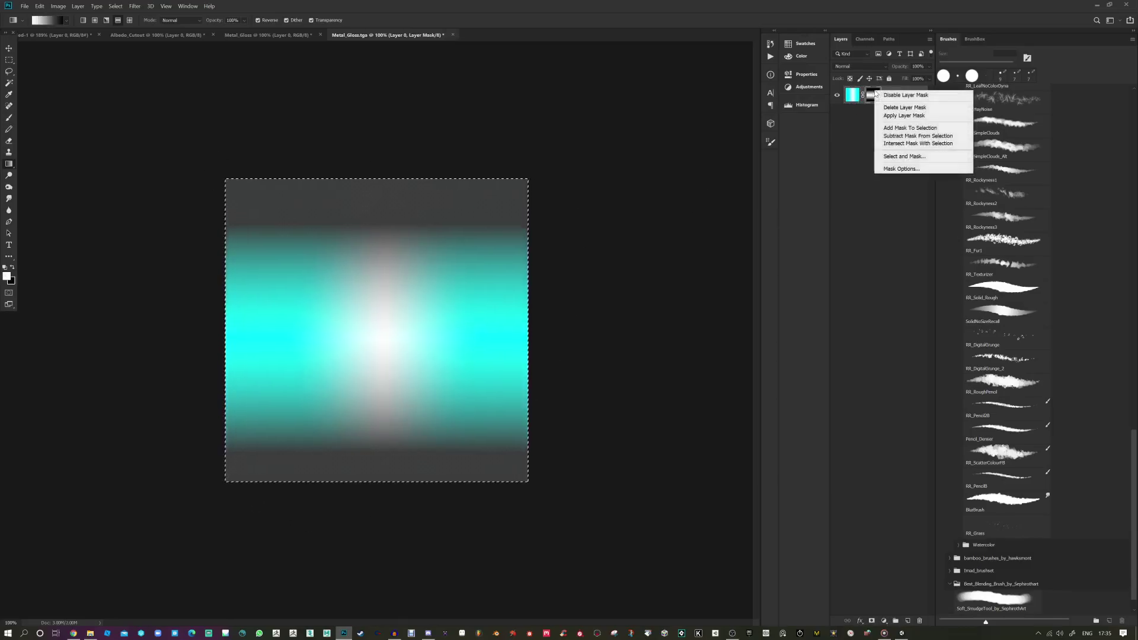
left_click(904, 115)
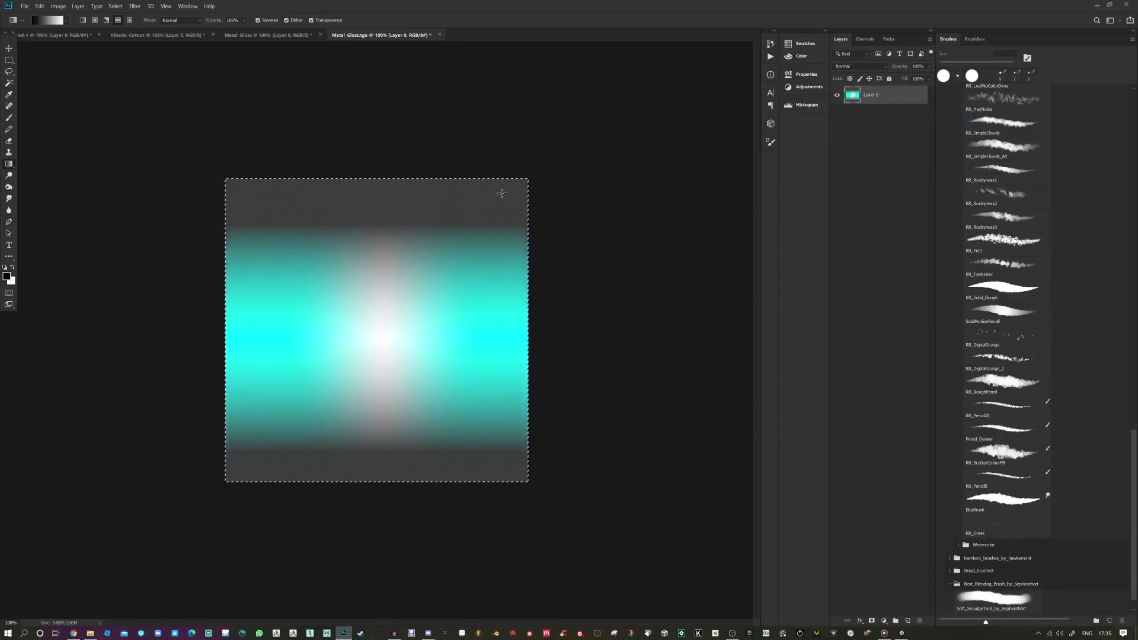
Step: Create a layer mask from transparency on Layer 0, reselecting the layer image and the mask in turn
left_click(77, 6)
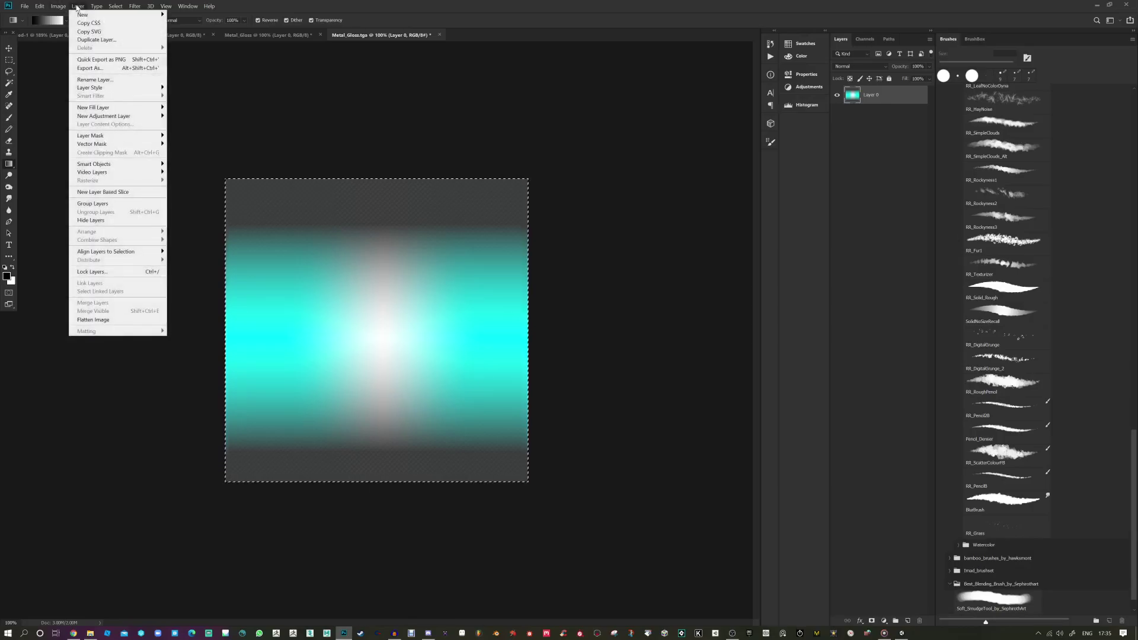
mouse_move(111, 137)
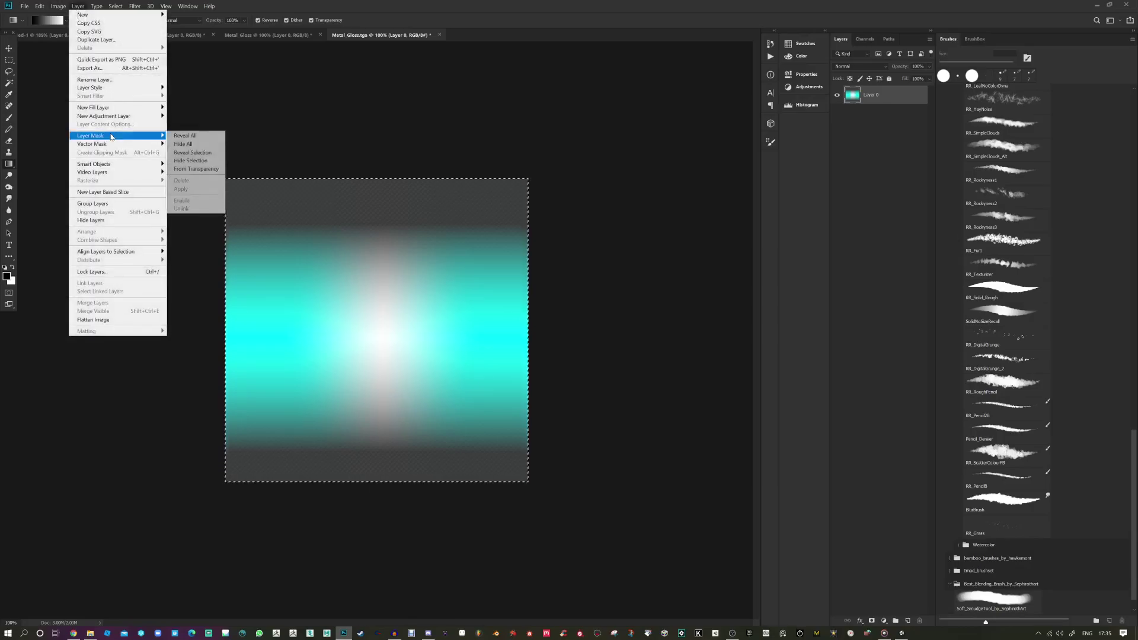
left_click(214, 169)
left_click(874, 98, "alt")
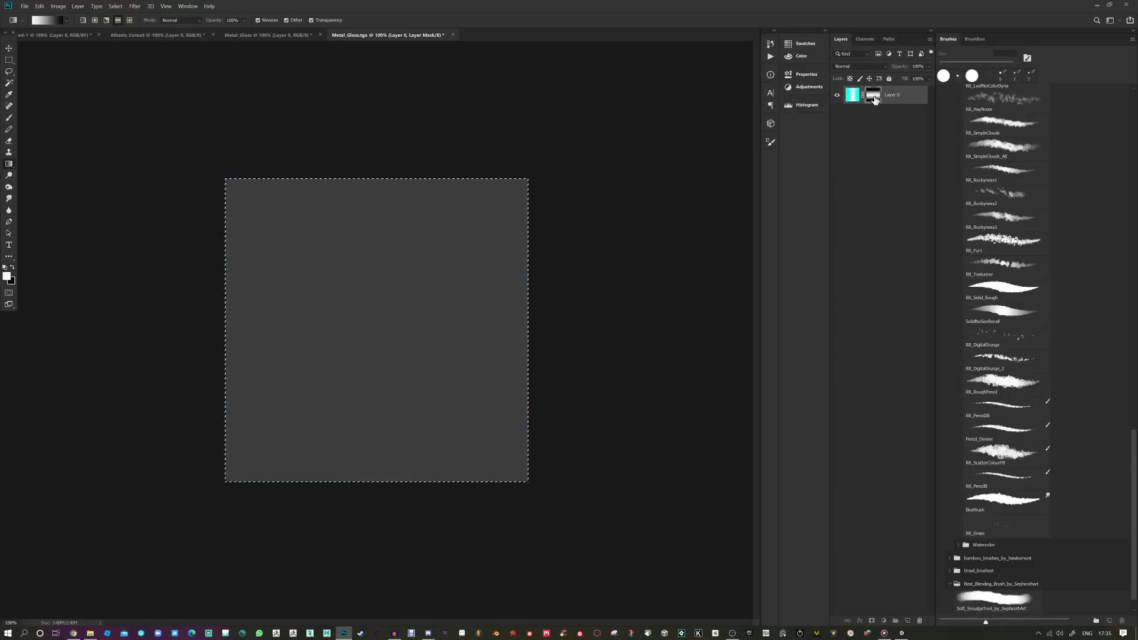
left_click(853, 97)
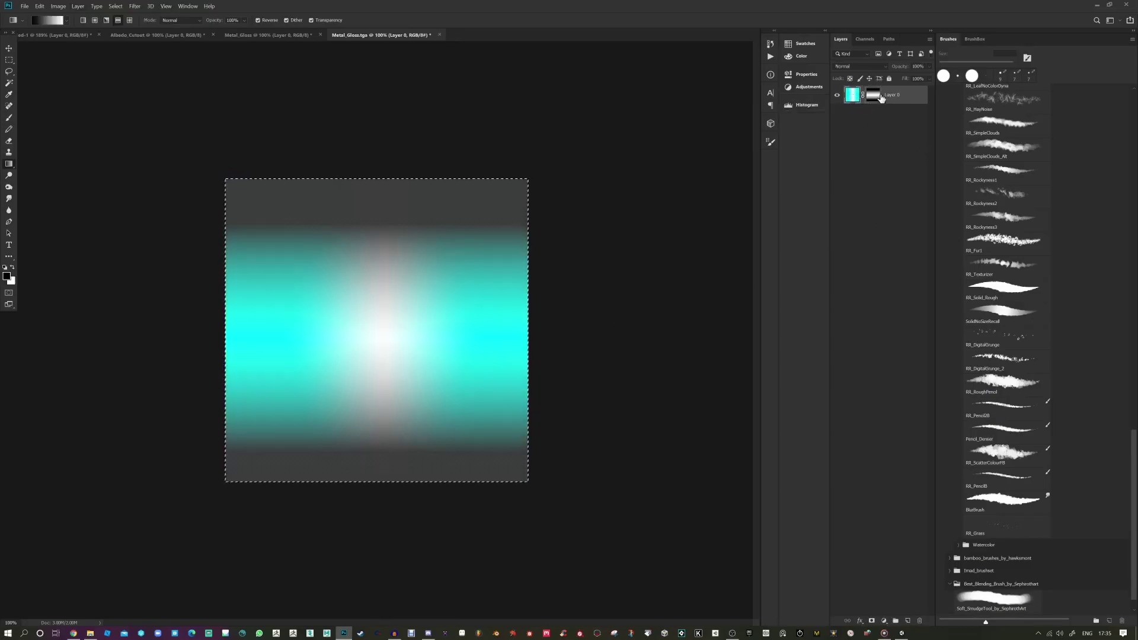
left_click(873, 97)
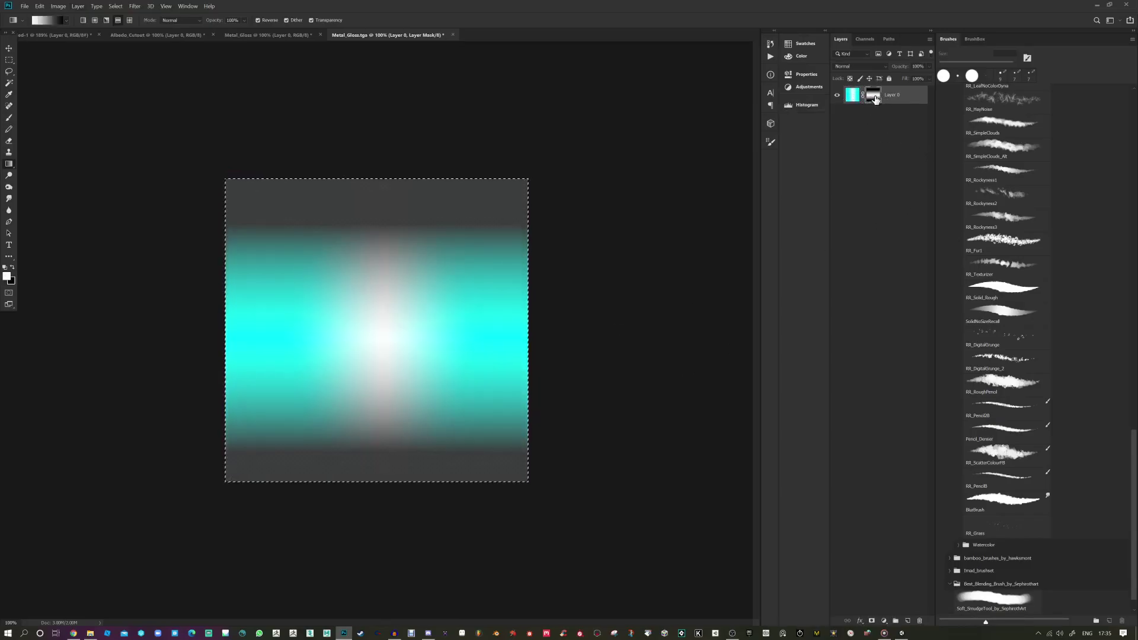
Step: Disable and re-enable Layer 0's mask repeatedly to compare the texture with and without its transparency
left_click(875, 99, "shift")
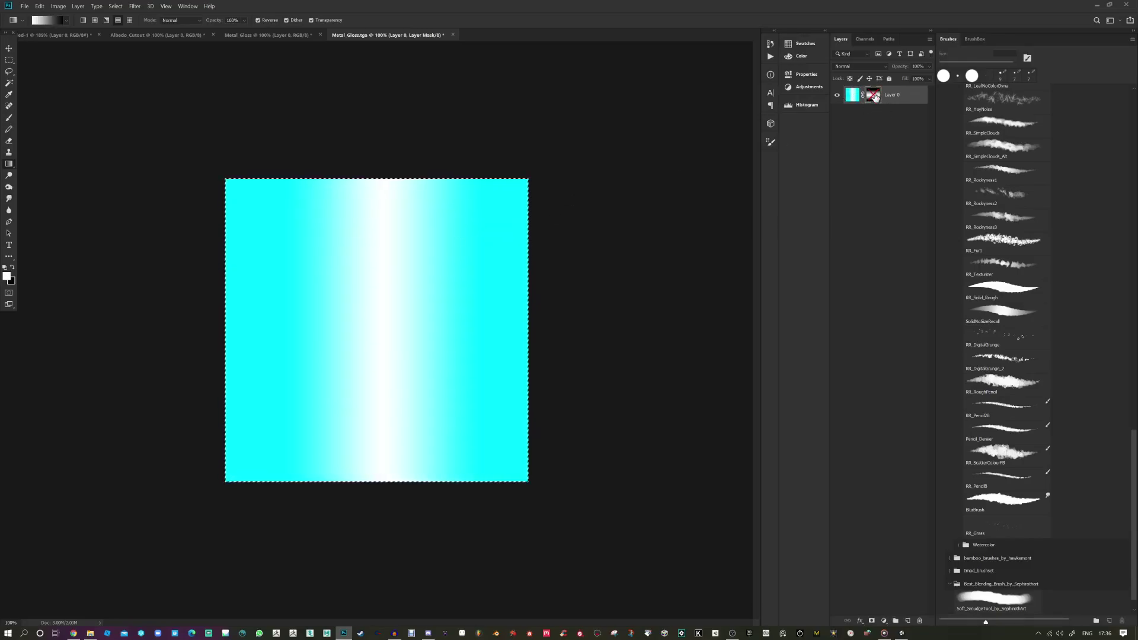
left_click(876, 94, "shift")
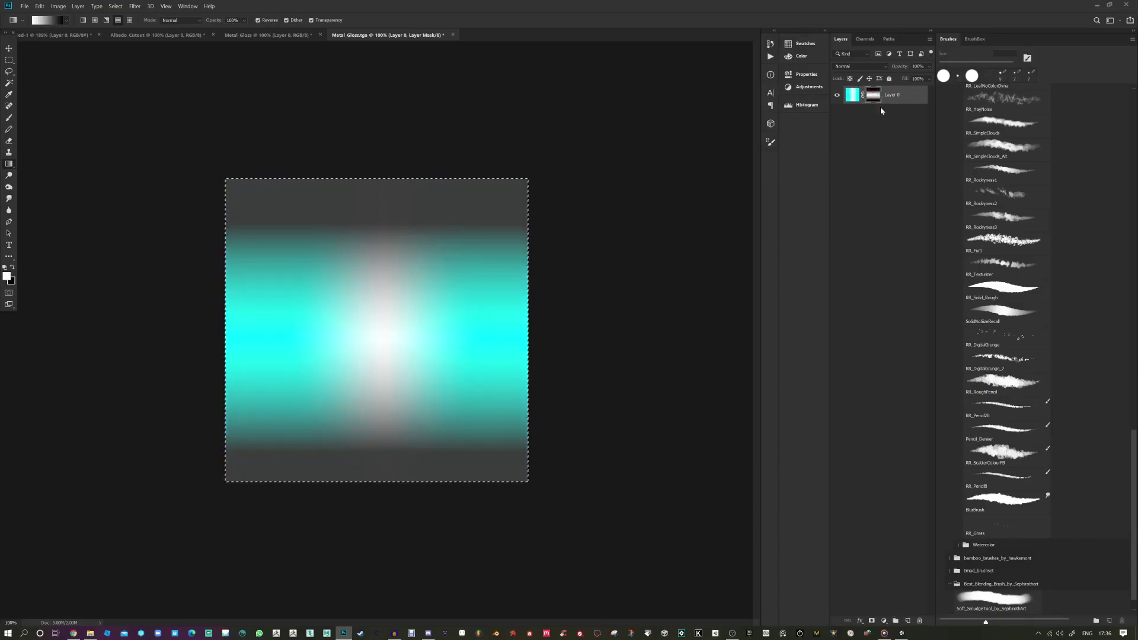
left_click(874, 98, "shift")
left_click(875, 98, "shift")
left_click(876, 98, "shift")
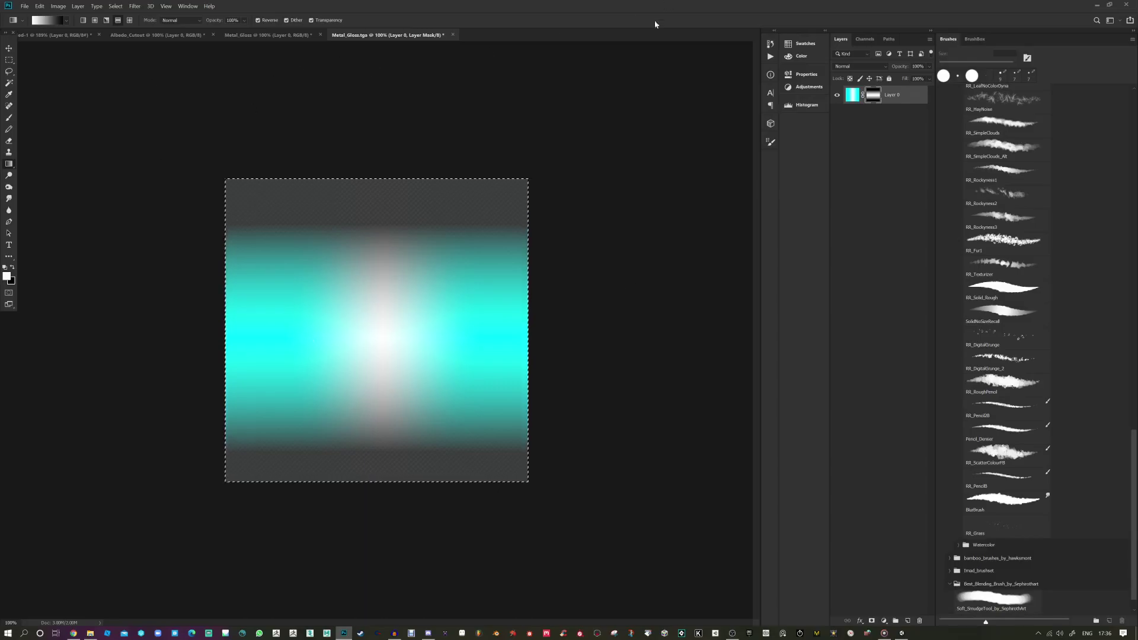
Step: Switch to Unity and import Albedo_Cutout.png from the desktop into the PBR_Texture_Tutorial folder
left_click(1098, 5)
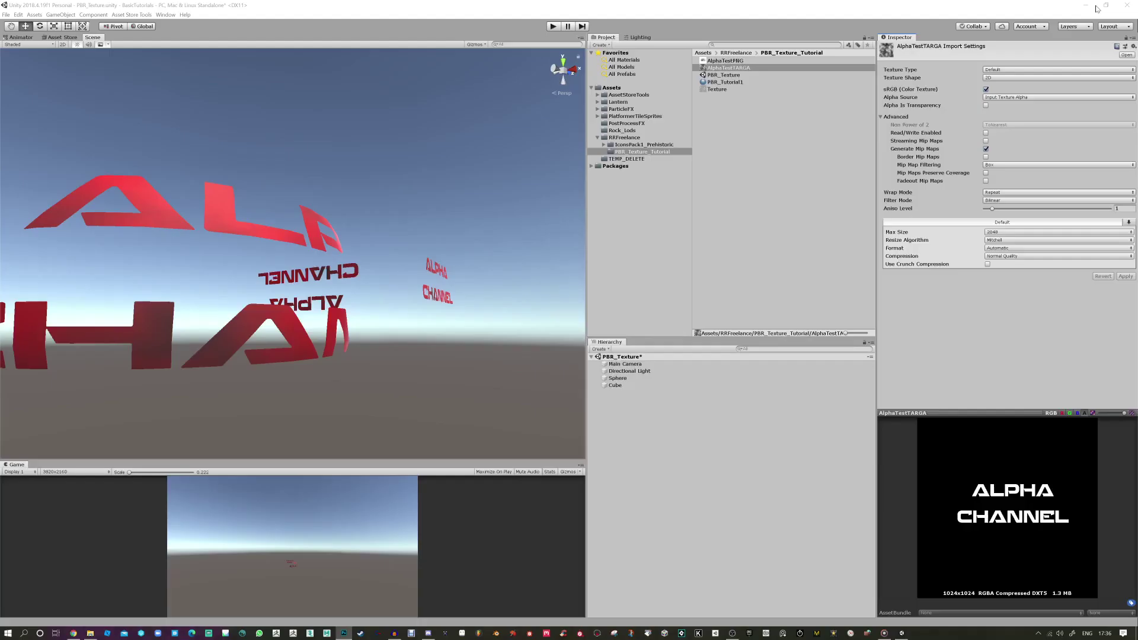
right_click(766, 104)
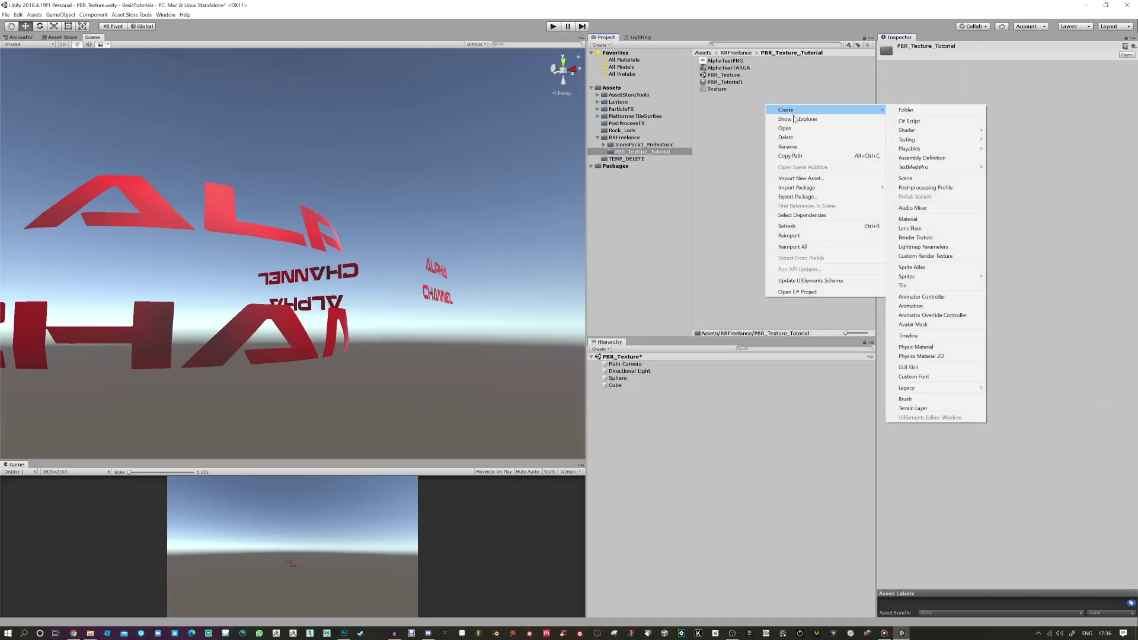
left_click(795, 179)
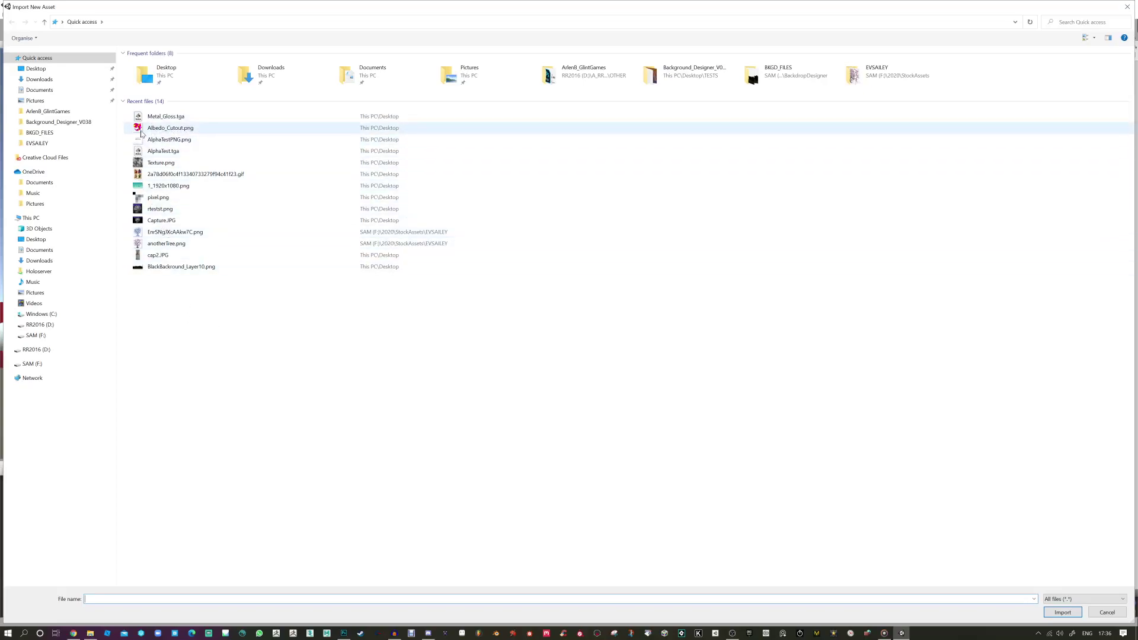
double_click(176, 129)
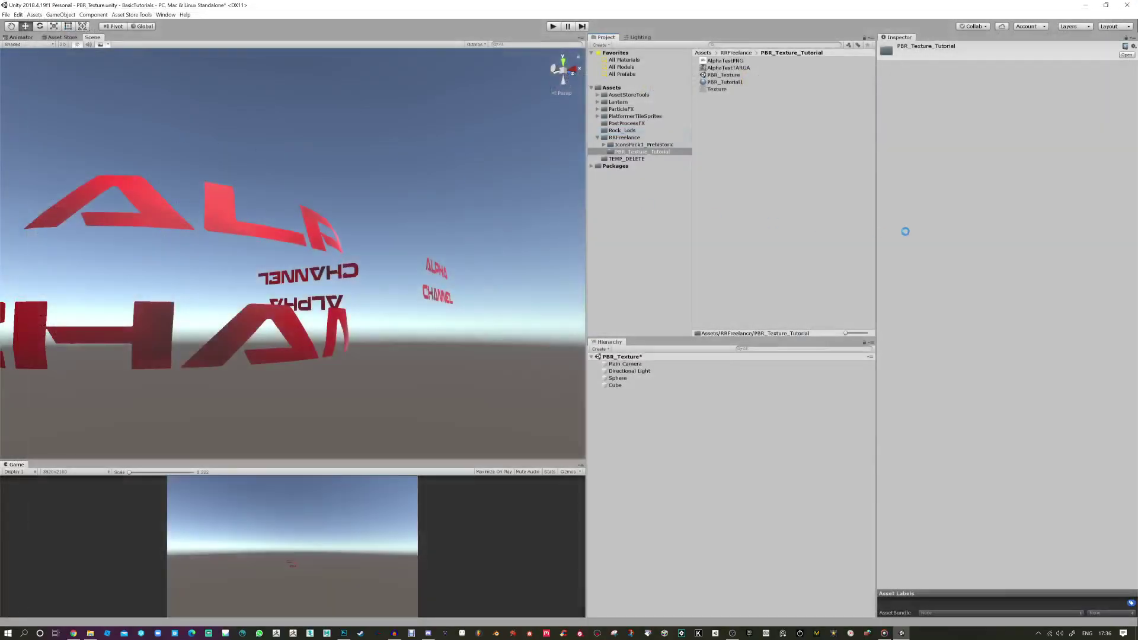
Step: Import Metal_Gloss.tga as a new asset into the PBR_Texture_Tutorial folder
left_click(734, 155)
right_click(734, 155)
left_click(764, 230)
double_click(206, 129)
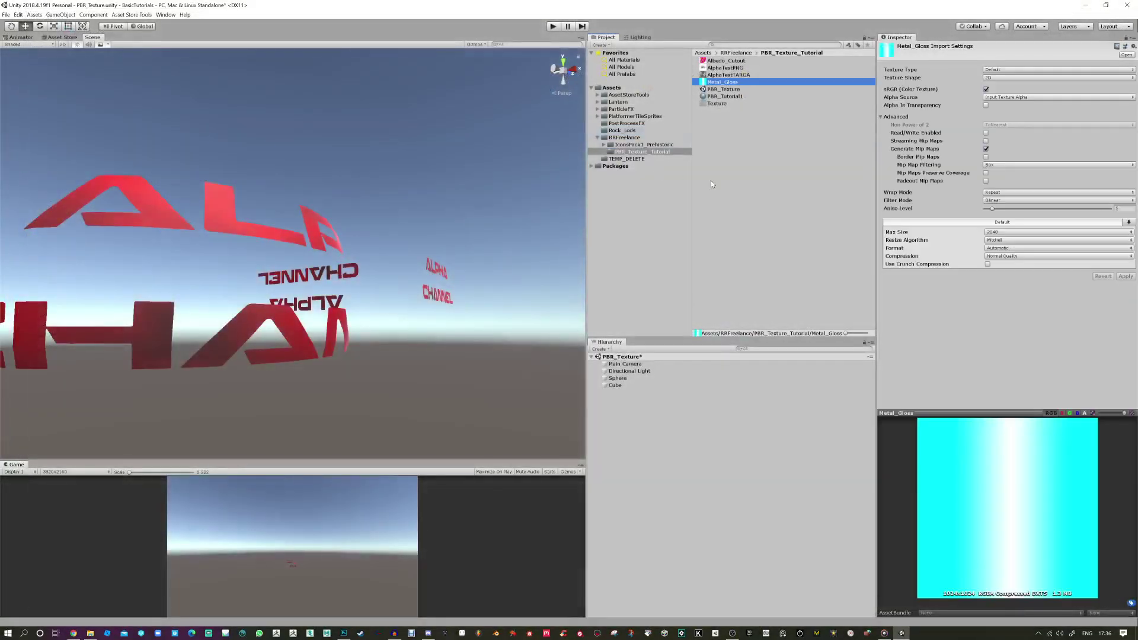
Step: Assign the Albedo_Cutout texture to the Albedo map of the PBR_Tutorial1 material and view the result around the objects
left_click(724, 96)
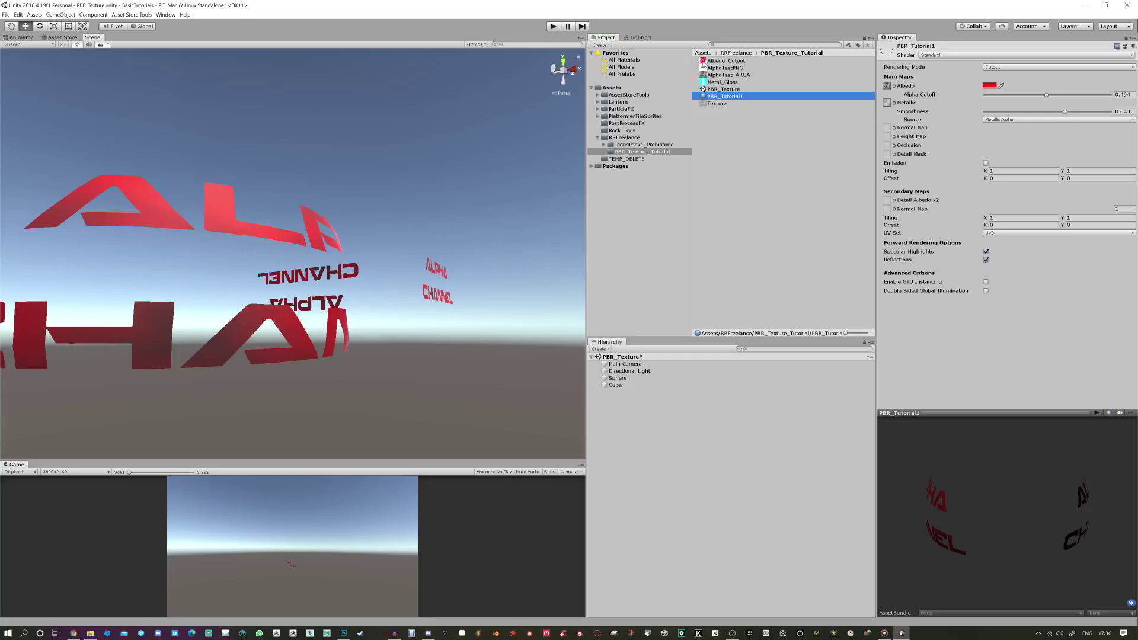
left_click_drag(706, 62, 887, 87)
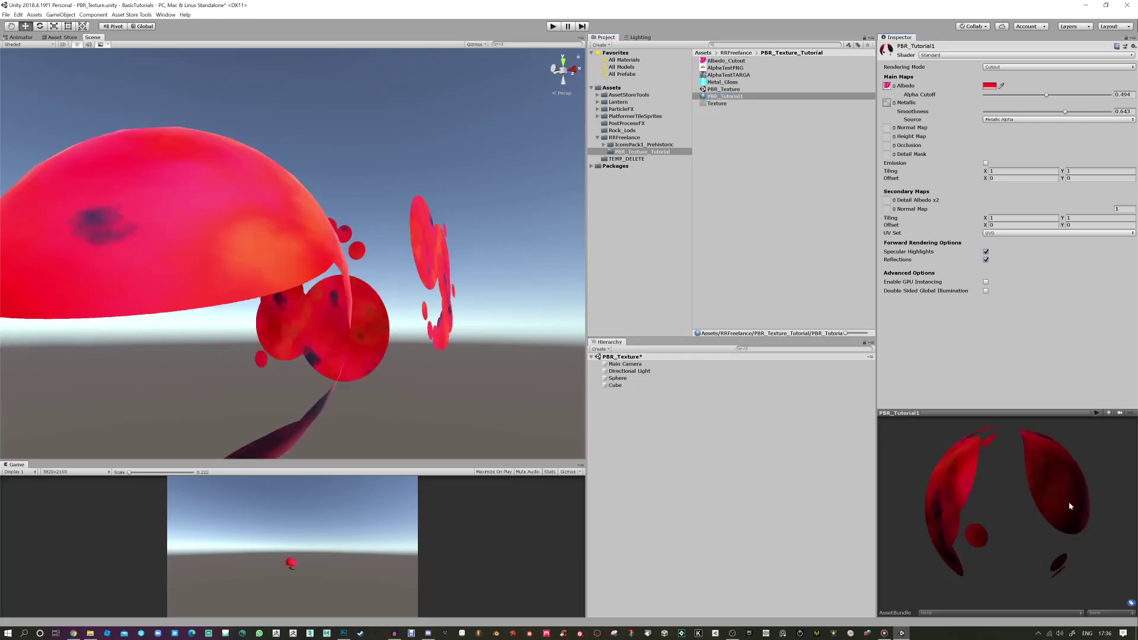
left_click_drag(998, 531, 996, 474)
left_click_drag(391, 362, 467, 384)
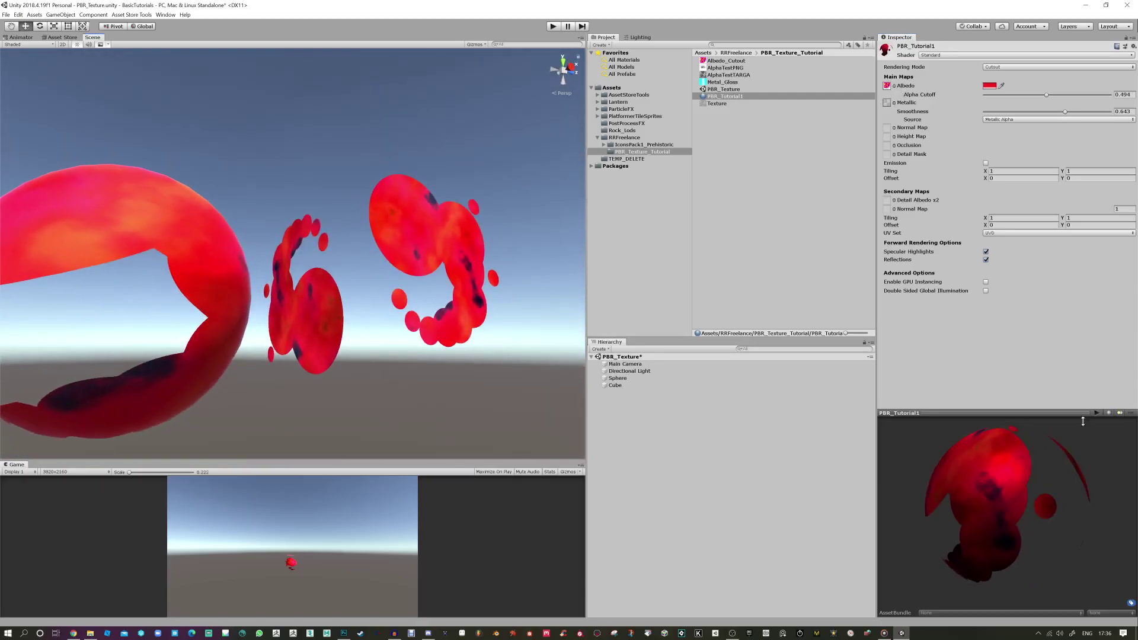
Step: Inspect Albedo_Cutout's alpha and individual colour channels in the texture preview, ending on the RGB view
left_click(701, 61)
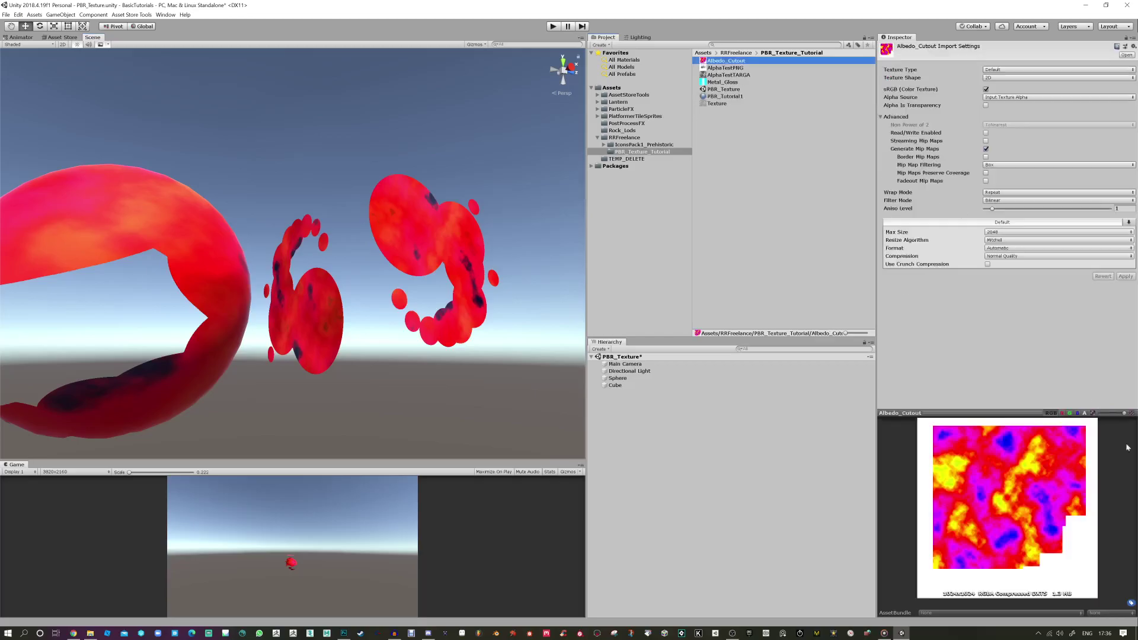
left_click(1084, 413)
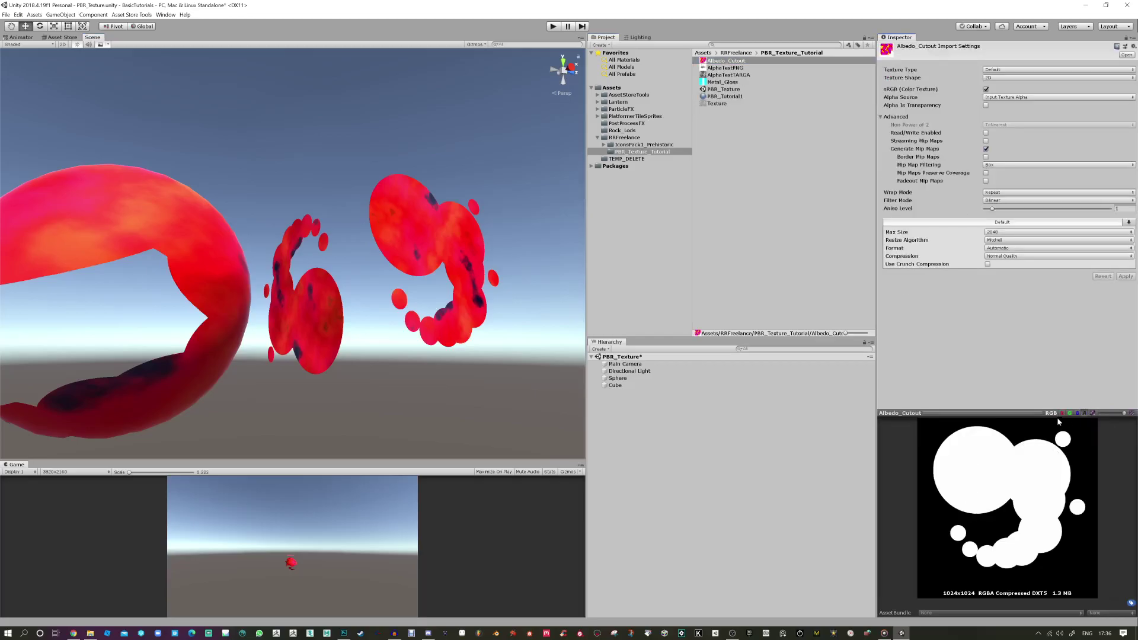
left_click(1052, 413)
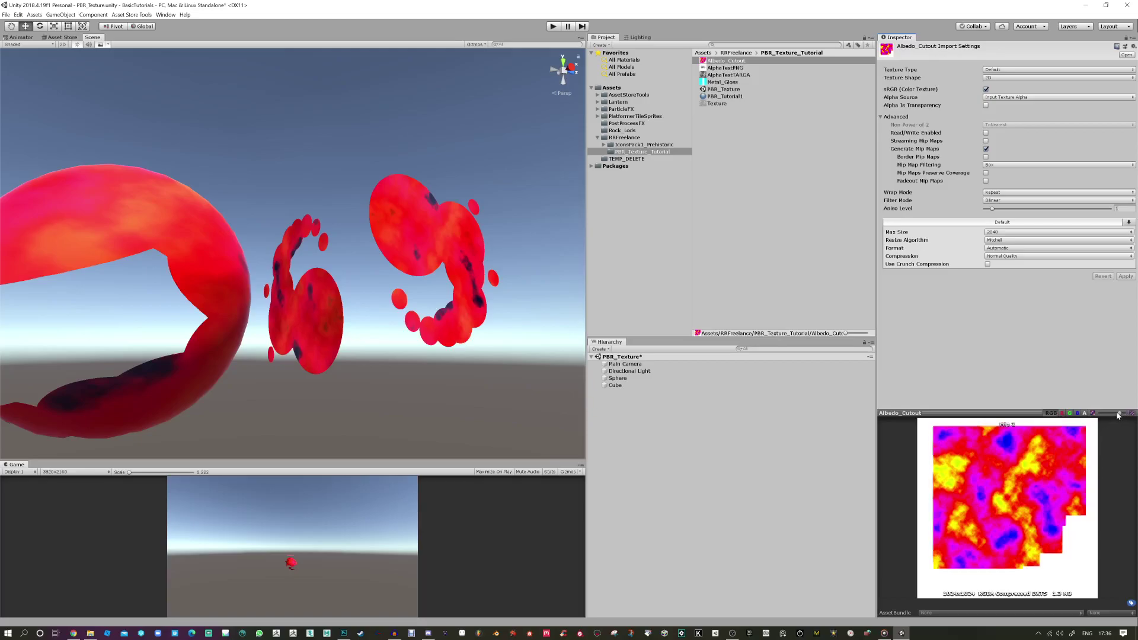
left_click(1069, 413)
left_click(1077, 412)
left_click(1062, 413)
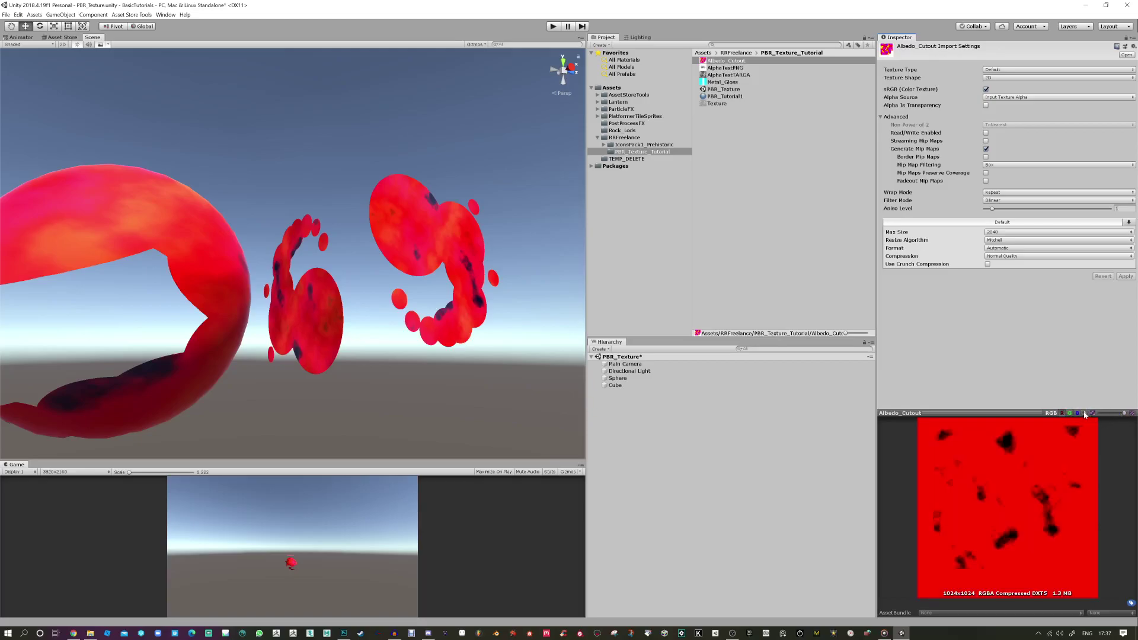
left_click(1050, 413)
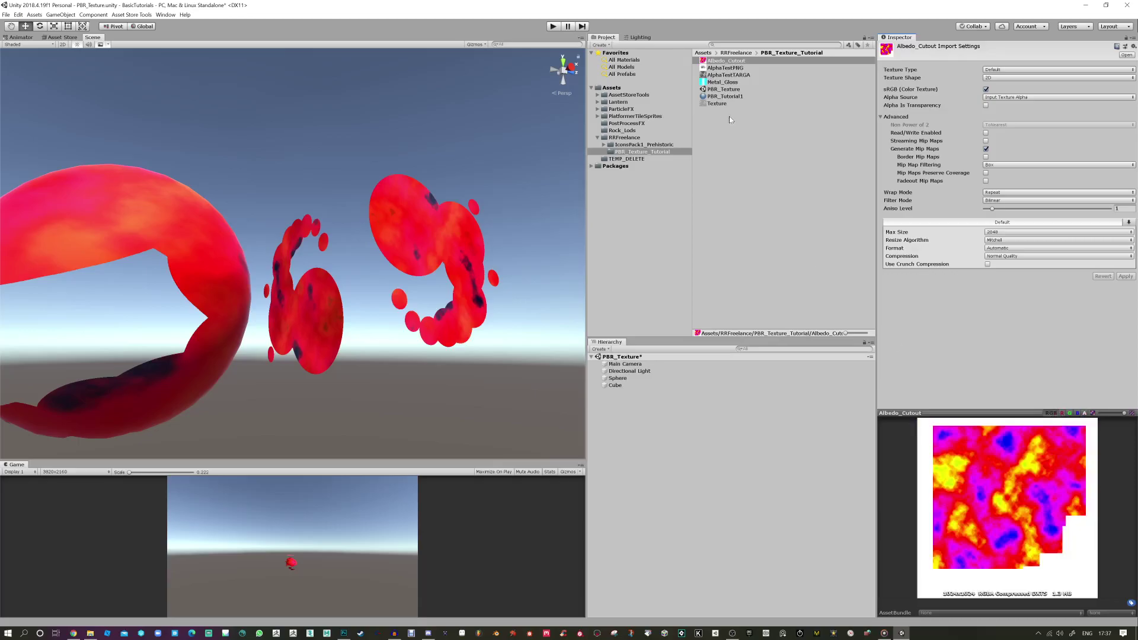
Step: Assign Metal_Gloss to the Metallic map of PBR_Tutorial1 and preview the texture's alpha channel
left_click(724, 96)
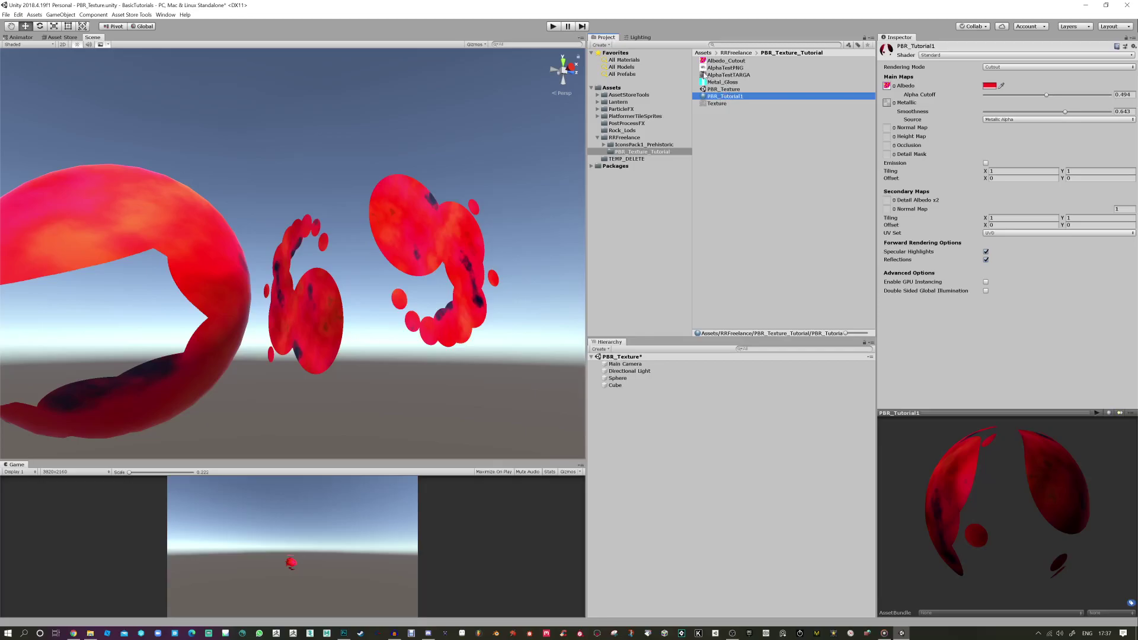
mouse_move(704, 83)
left_mouse_down()
mouse_move(895, 110)
mouse_move(887, 104)
left_mouse_up()
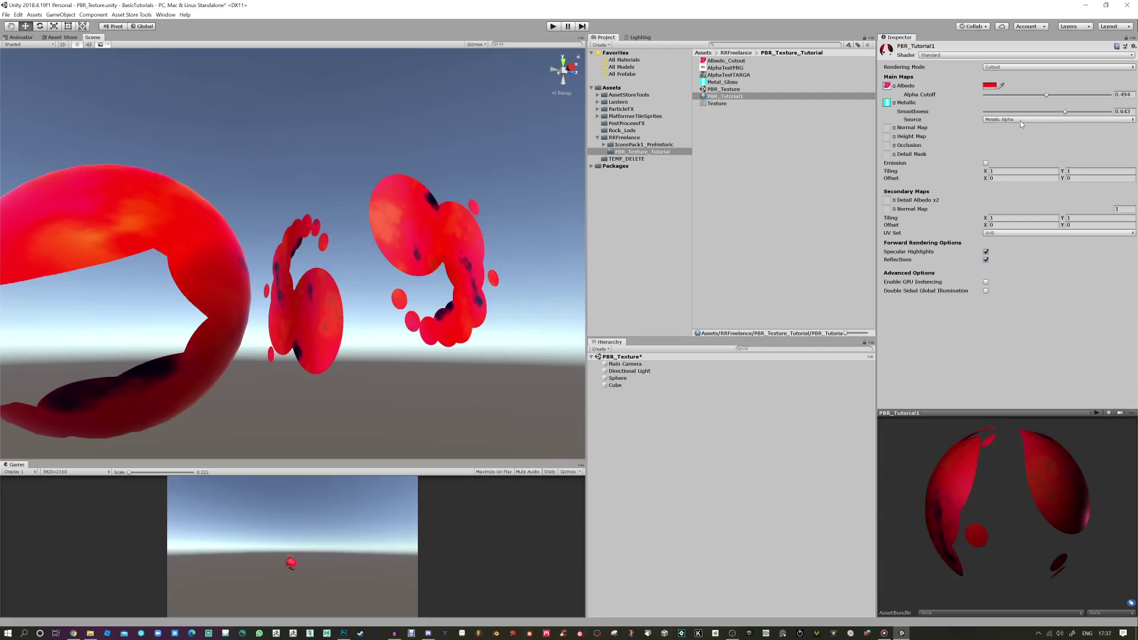
double_click(886, 103)
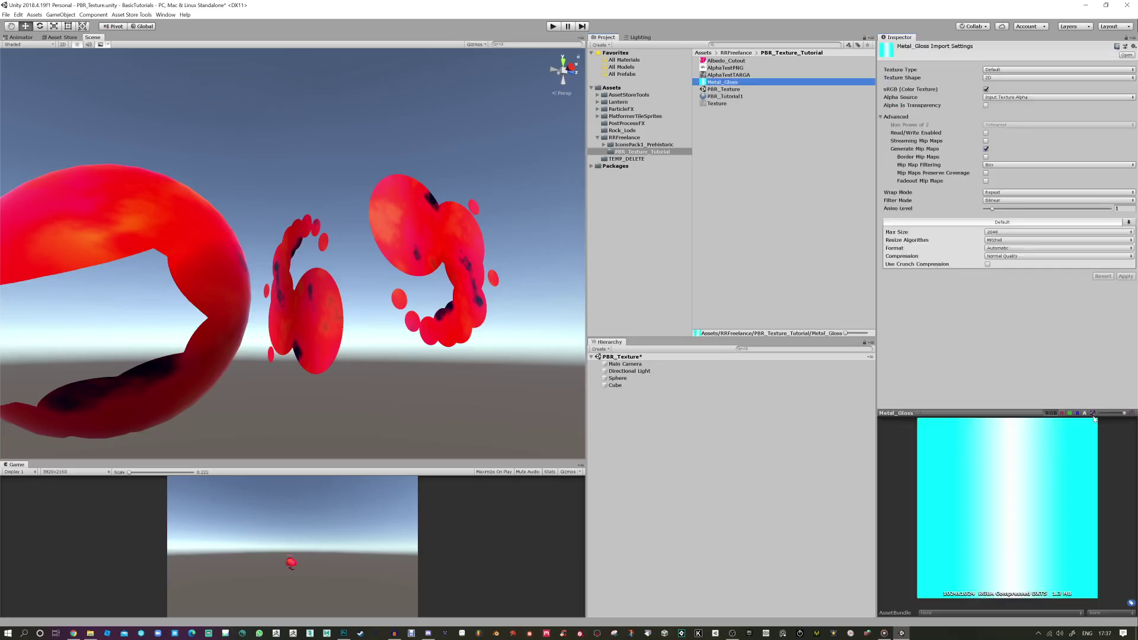
left_click(1085, 414)
left_click_drag(527, 338, 598, 196)
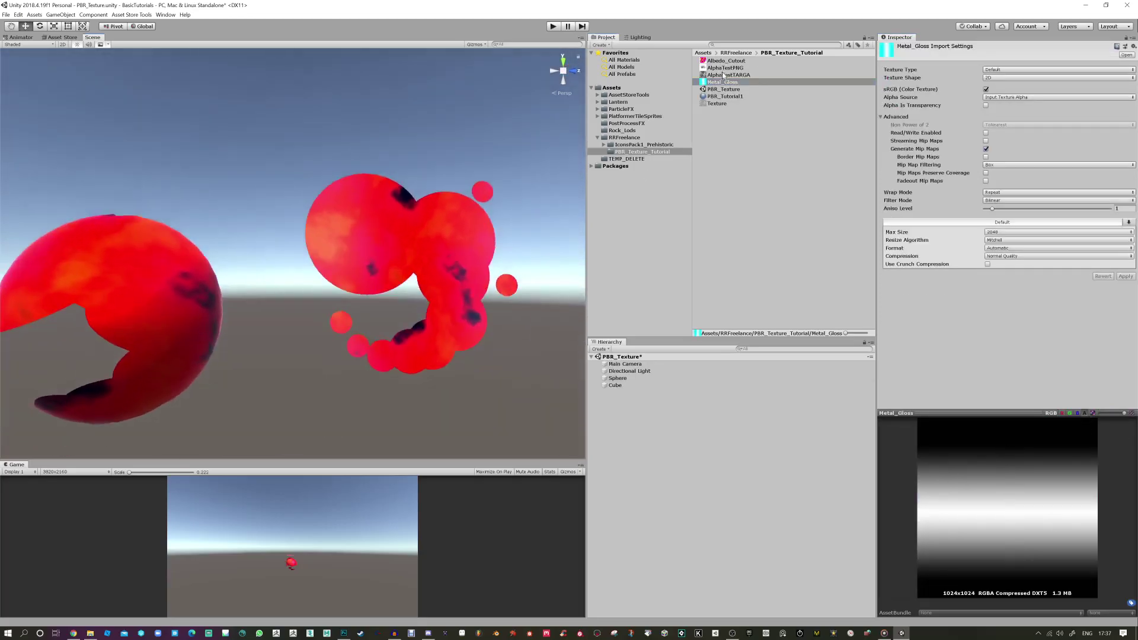
Step: Set the PBR_Tutorial1 material's Smoothness to 1 and its Alpha Cutoff to 0.384
left_click(717, 96)
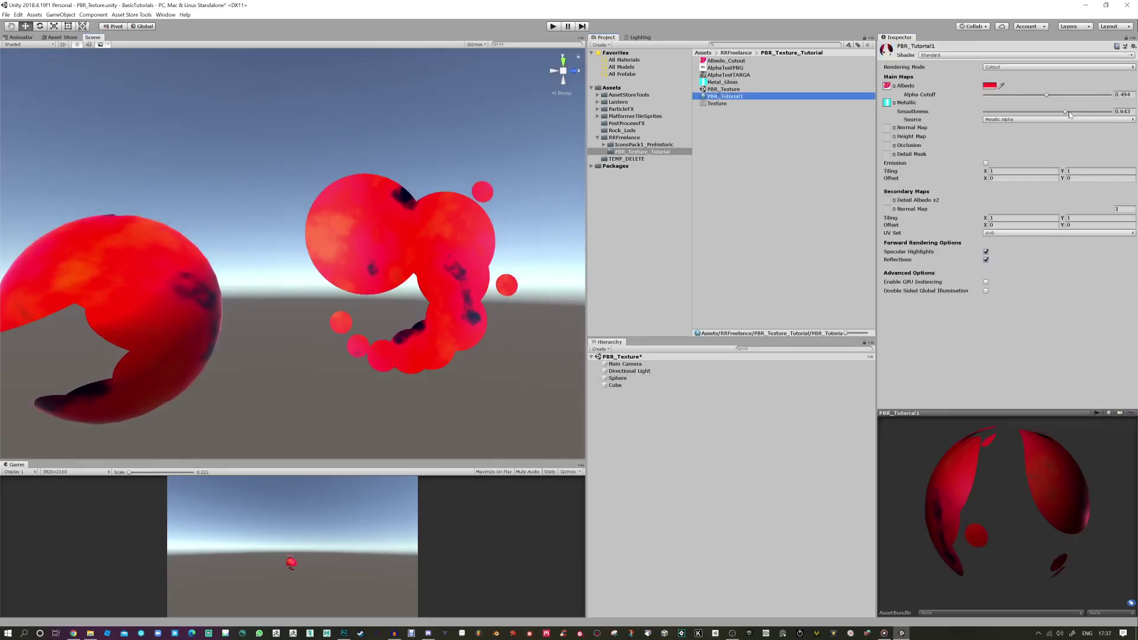
left_click_drag(1070, 114, 1116, 116)
mouse_move(1046, 94)
left_mouse_down()
mouse_move(1091, 97)
mouse_move(997, 98)
mouse_move(1063, 98)
left_mouse_up()
Step: Set the PBR_Tutorial1 material's rendering mode to Fade
left_click(1015, 67)
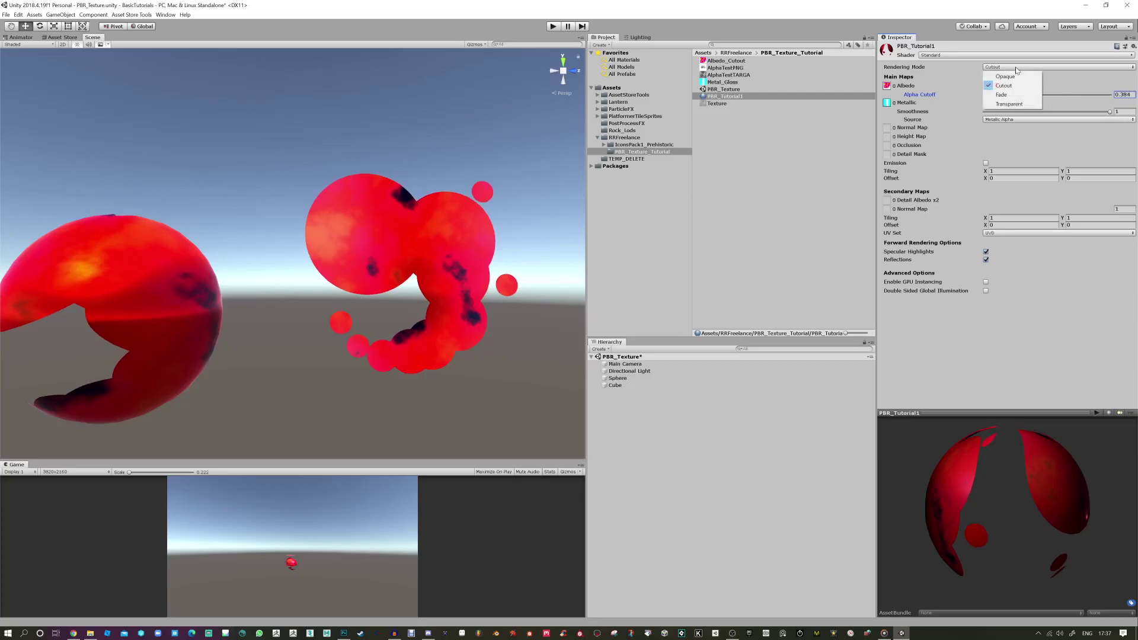
left_click(1032, 90)
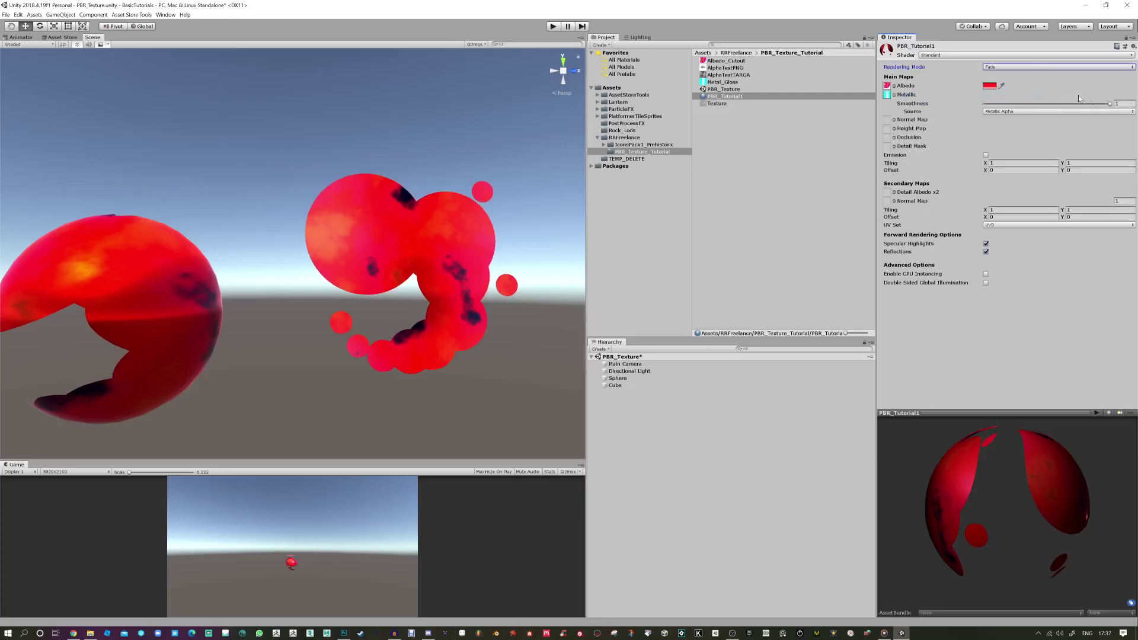
left_click(1016, 68)
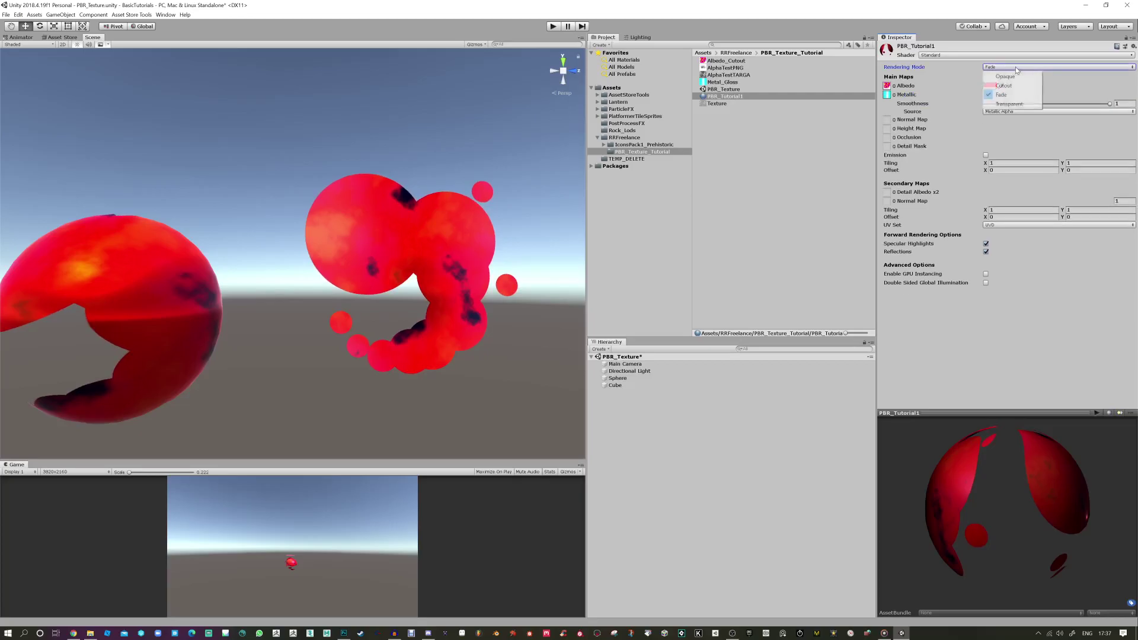
left_click(937, 85)
Step: Try varying the albedo colour's alpha on the PBR_Tutorial1 material and close the colour picker
left_click(991, 85)
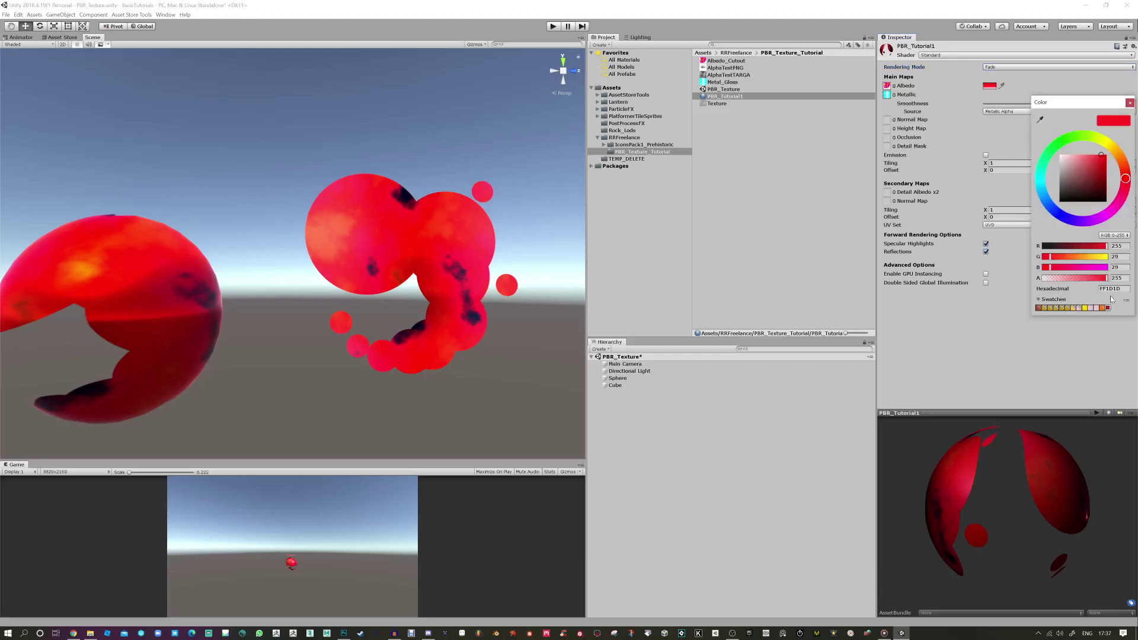
mouse_move(1106, 283)
left_mouse_down()
mouse_move(1046, 289)
mouse_move(1110, 289)
left_mouse_up()
left_click(1128, 103)
Step: Set the PBR_Tutorial1 material's rendering mode to Cutout with Smoothness at 1
left_click(1008, 67)
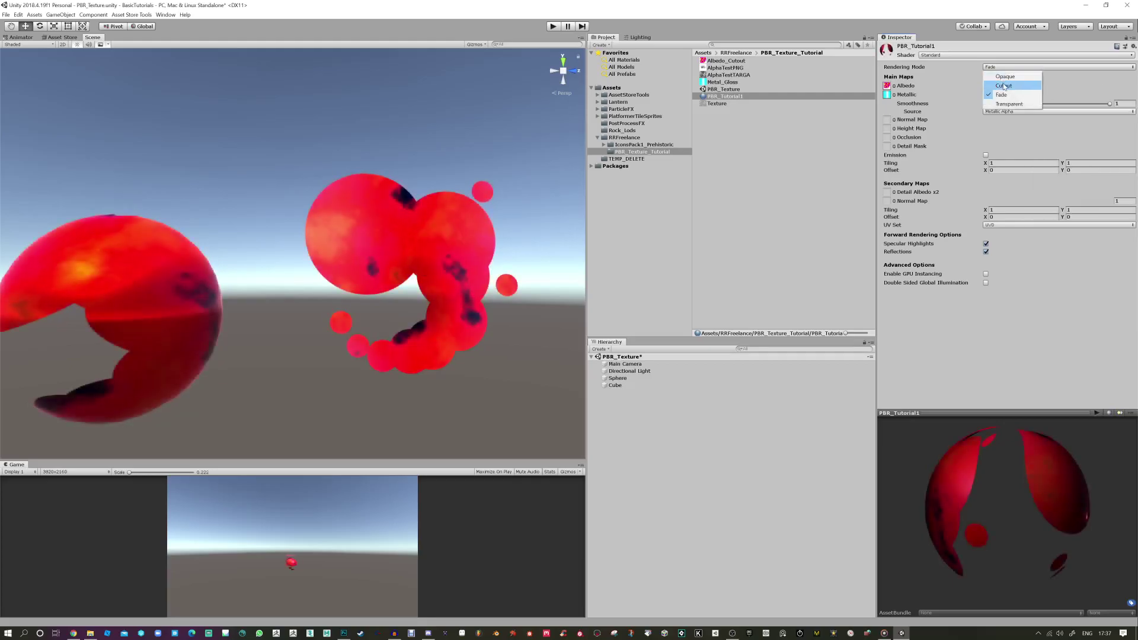
left_click(1005, 85)
left_click_drag(513, 252, 592, 356)
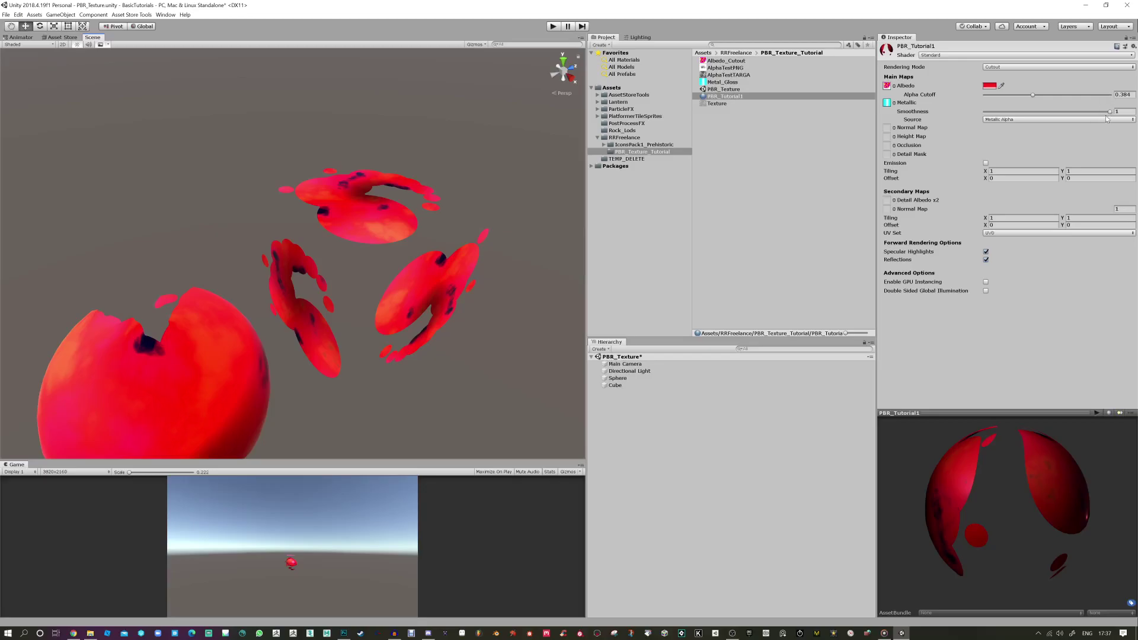
mouse_move(1104, 116)
left_mouse_down()
mouse_move(995, 116)
mouse_move(1137, 115)
left_mouse_up()
left_click_drag(481, 223, 381, 191)
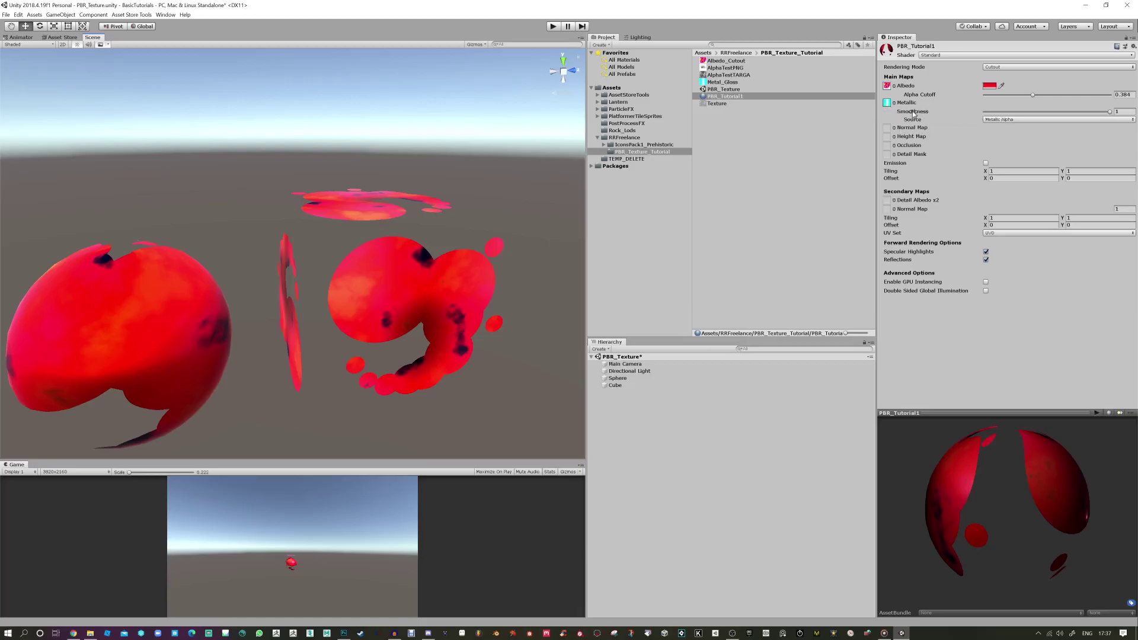
left_click_drag(391, 278, 396, 320)
Step: Try AlphaTestPNG as the albedo texture of the PBR_Tutorial1 material
left_click(895, 86)
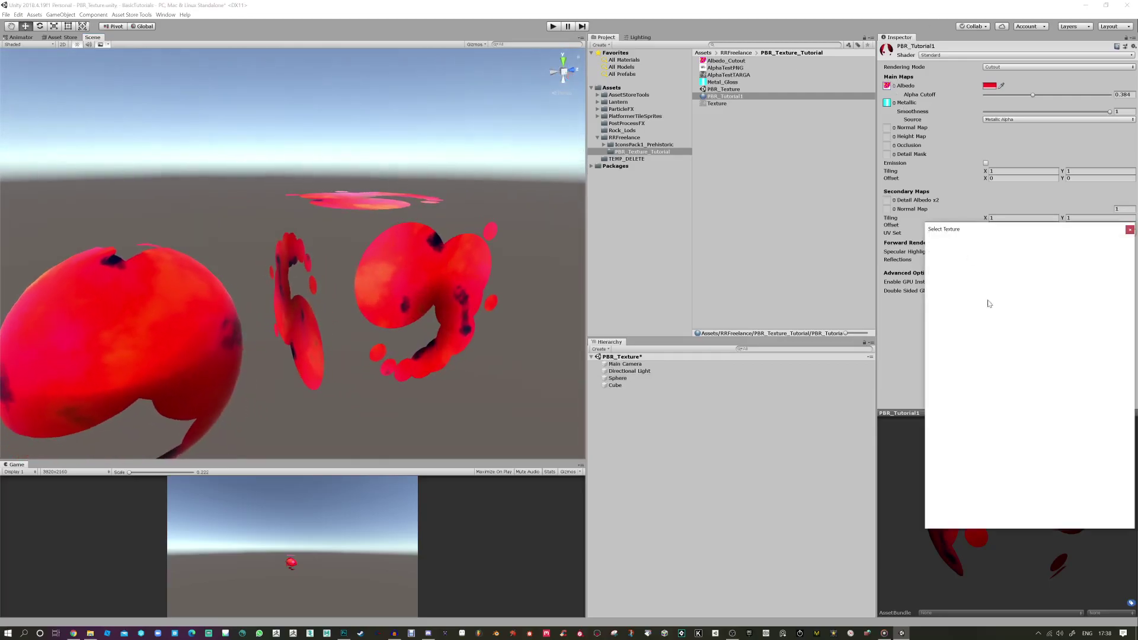
double_click(956, 273)
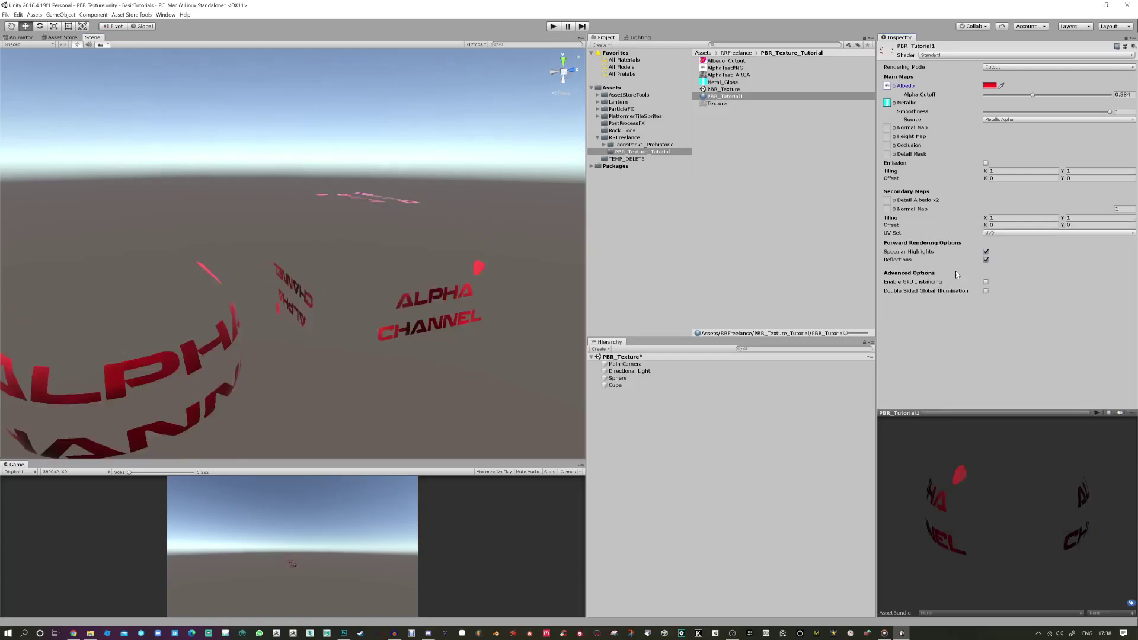
left_click_drag(419, 232, 249, 231)
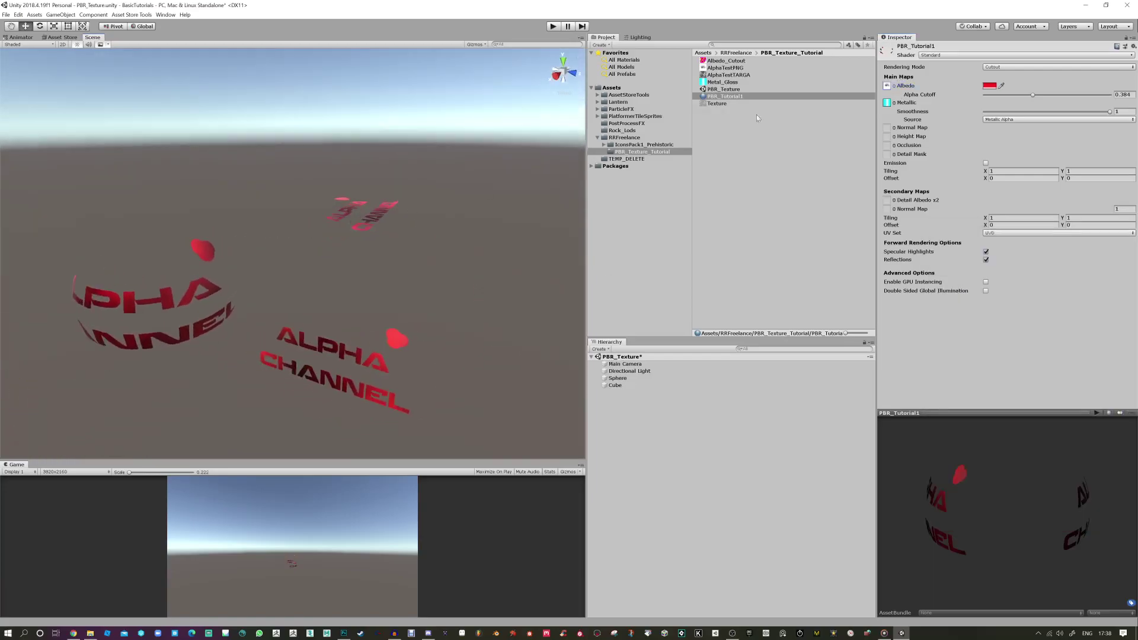
Step: Clear the albedo texture of the PBR_Tutorial1 material by choosing None
left_click(887, 86)
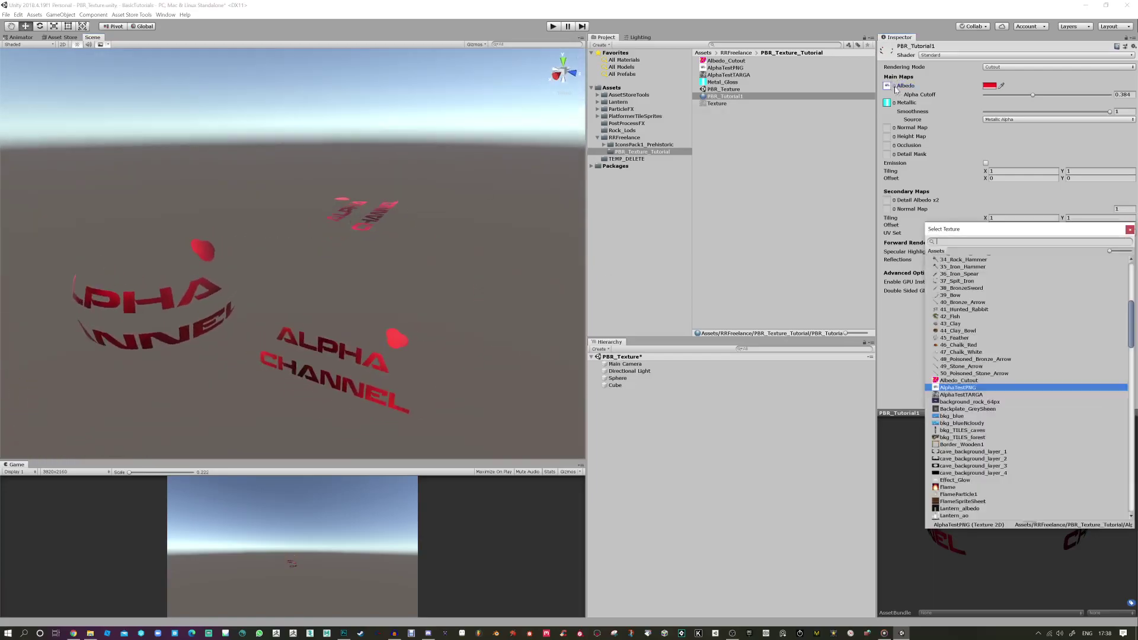
scroll(1133, 324, "up", 10)
left_click(953, 259)
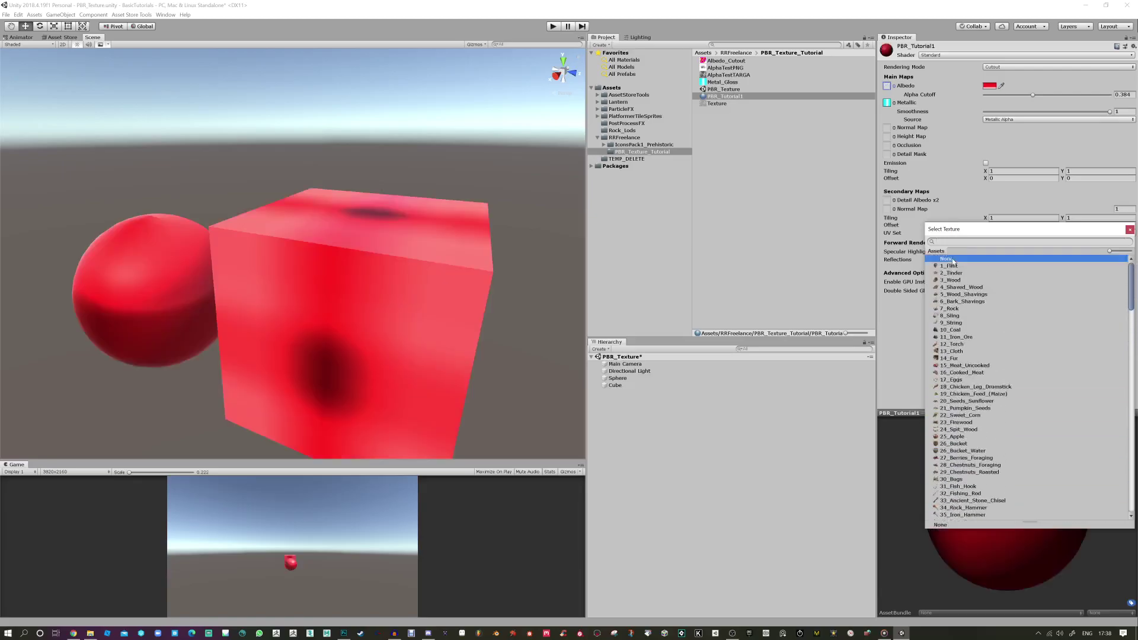
left_click(666, 249)
left_click_drag(468, 196, 516, 216)
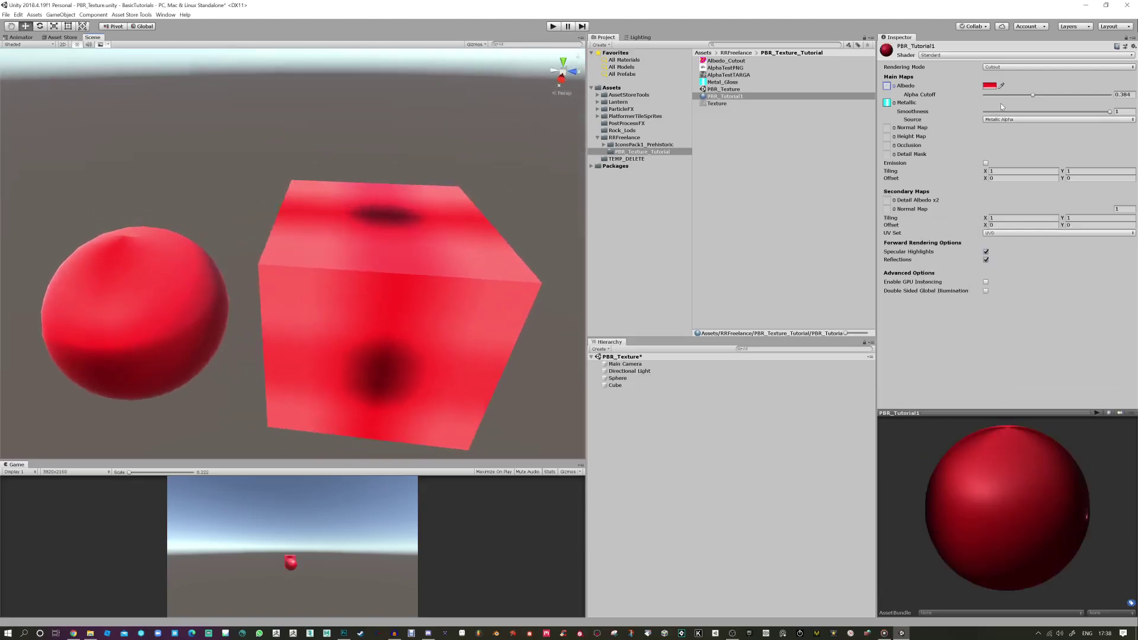
Step: Set the PBR_Tutorial1 material's albedo colour to dark grey 5E5E5E and view the cube and sphere from other angles
left_click(990, 87)
mouse_move(1060, 168)
left_mouse_down()
mouse_move(1058, 158)
mouse_move(1058, 195)
mouse_move(1059, 184)
left_mouse_up()
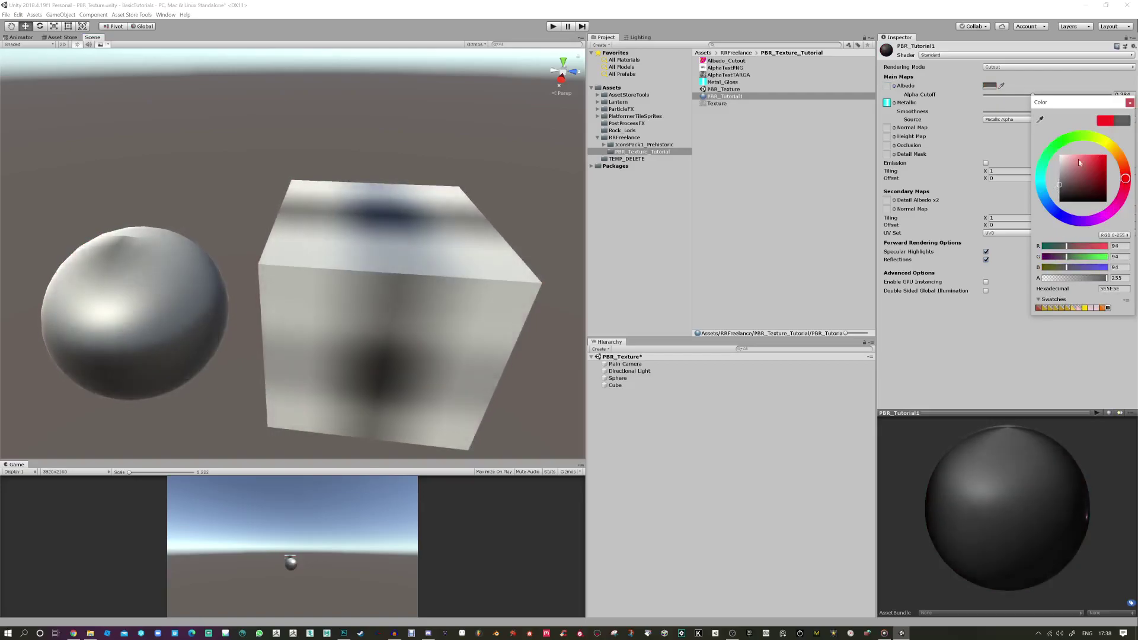
left_click(1129, 103)
left_click_drag(315, 221, 1136, 215)
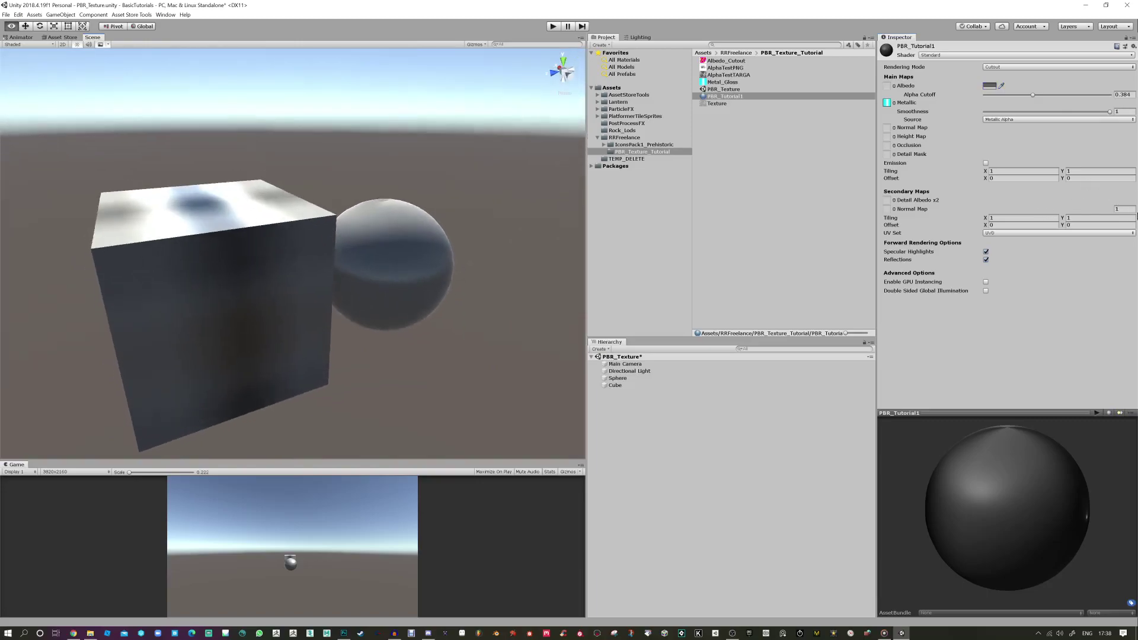
left_click_drag(437, 259, 295, 315)
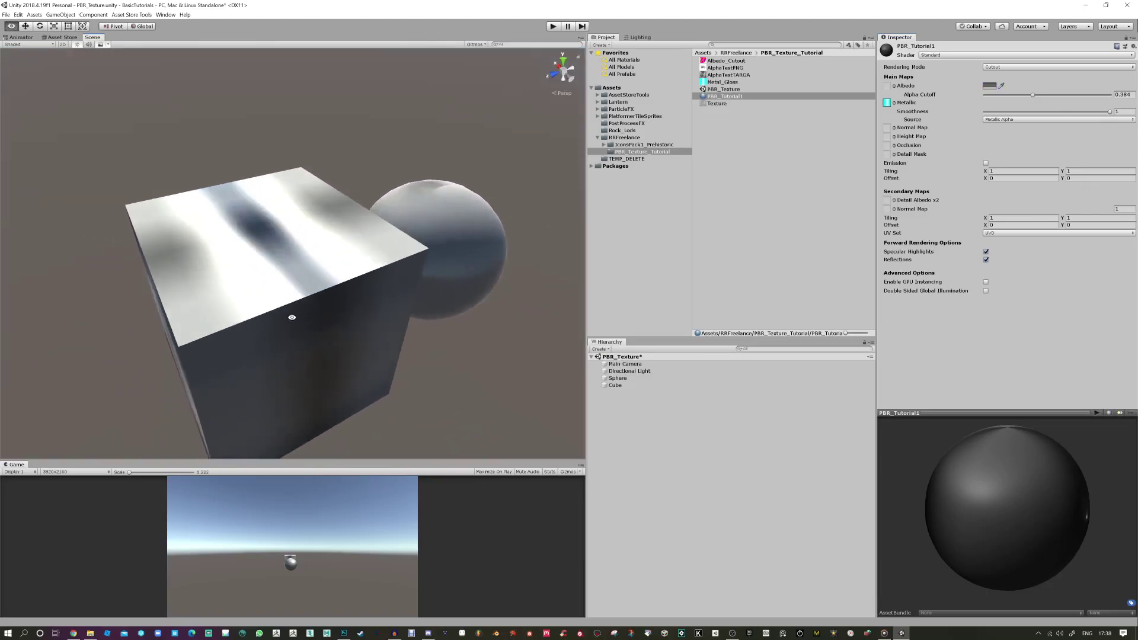
Step: Try lowering the PBR_Tutorial1 material's Smoothness to 0, comparing the reflections on the cube, and return it to 1
left_click_drag(267, 233, 227, 189)
left_click_drag(1098, 110, 959, 116)
left_click_drag(427, 255, 492, 275)
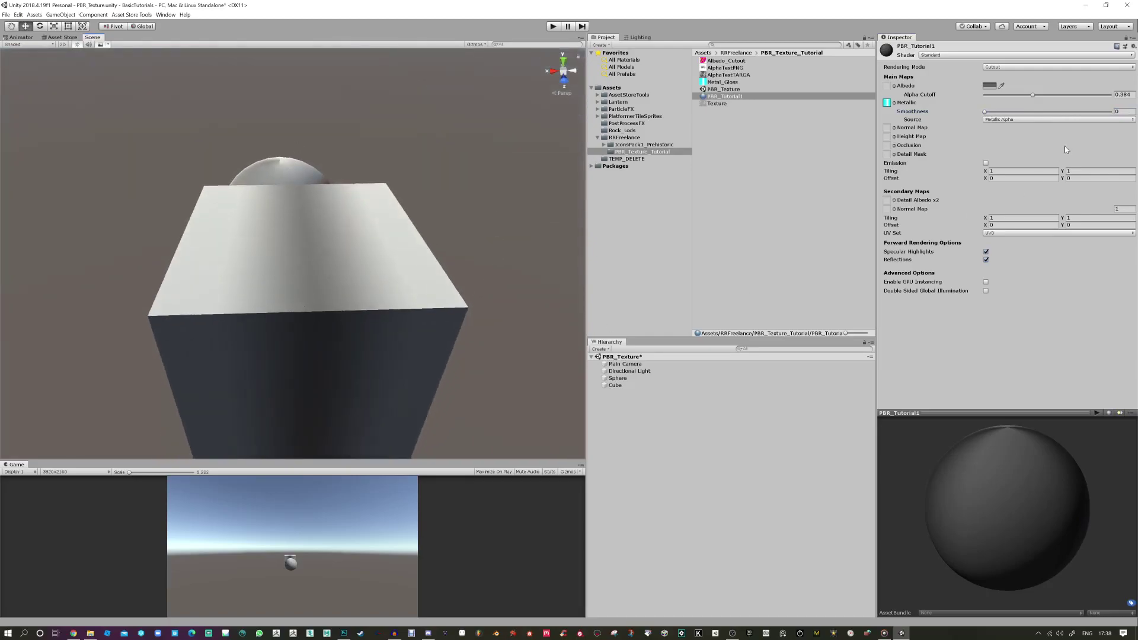
left_click_drag(994, 114, 1136, 114)
left_click_drag(273, 246, 569, 283)
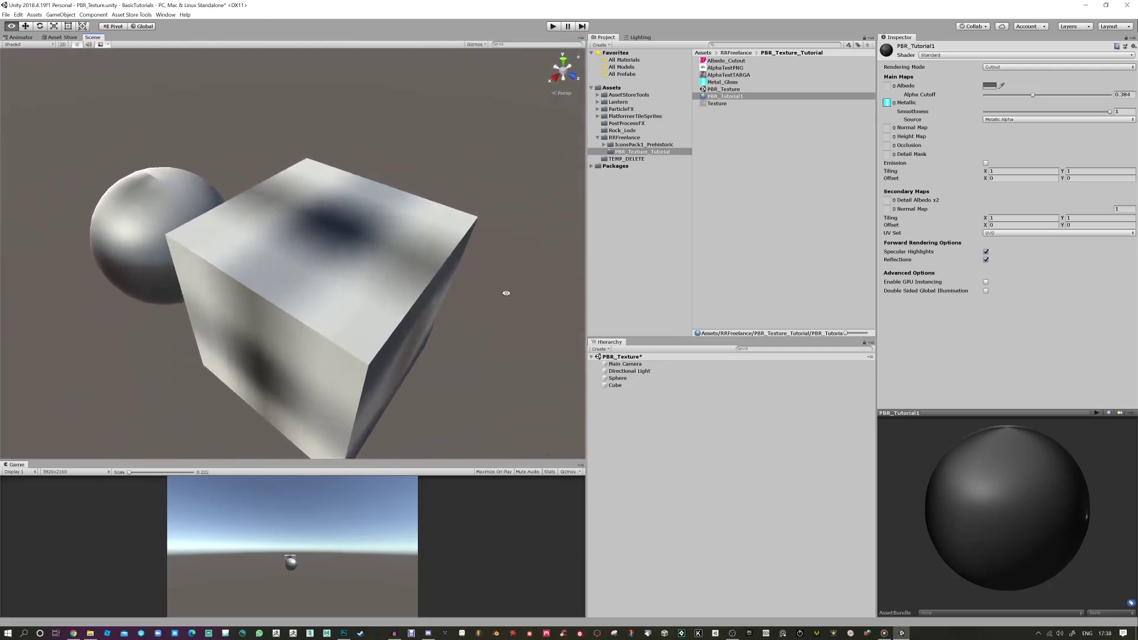
Step: Add a Reflection Probe to the scene and raise it above the cube to a Y position of about 1.06
left_click(605, 349)
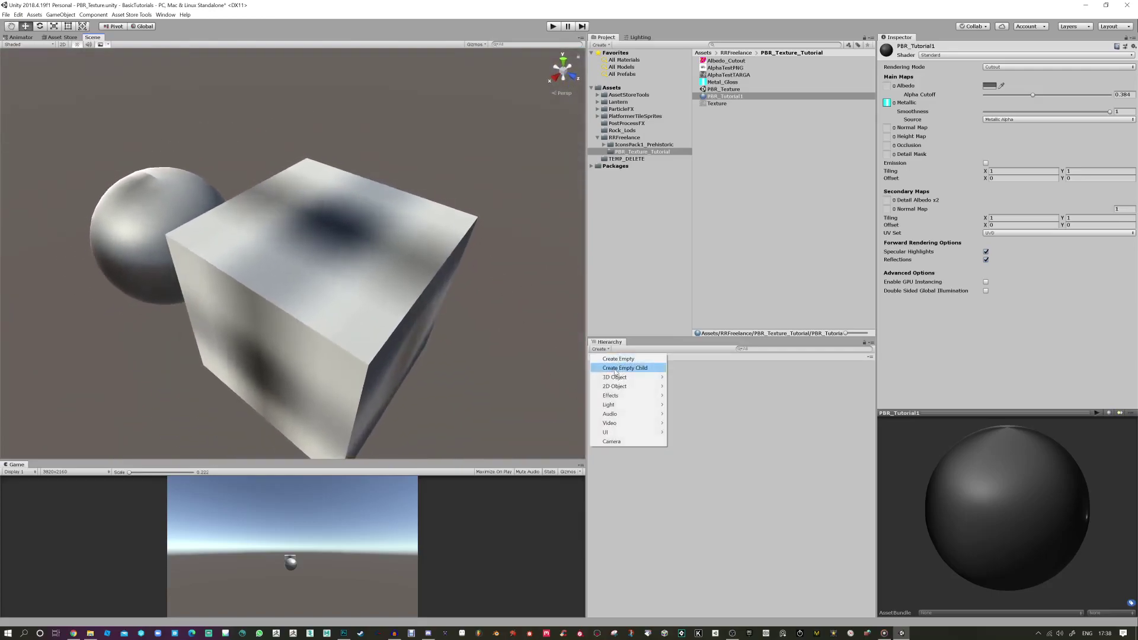
mouse_move(625, 406)
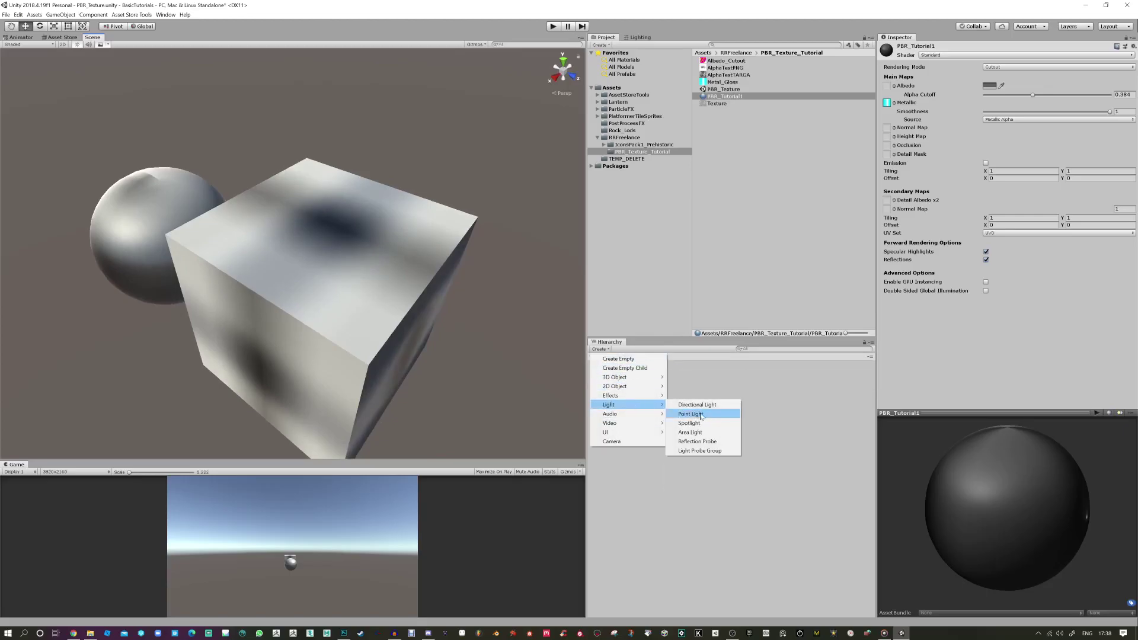
left_click(708, 442)
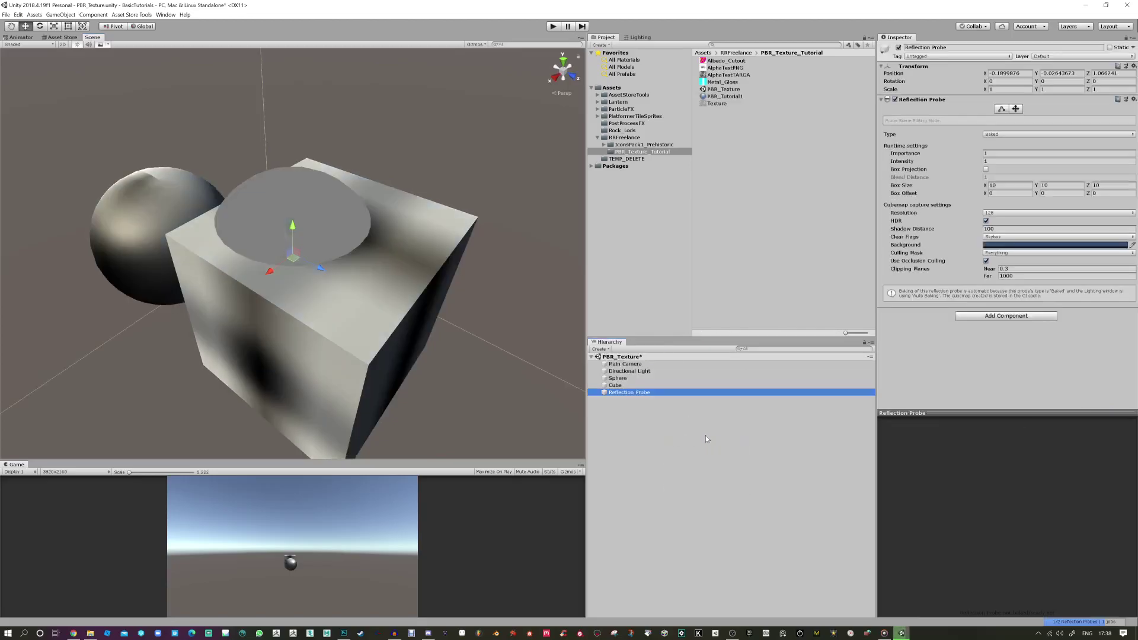
left_click_drag(297, 232, 292, 93)
scroll(326, 175, "down", 2)
scroll(326, 176, "down", 1)
Step: Try a Reflection Probe intensity of 3.78, inspect the cube and sphere, and undo the intensity change
left_click_drag(907, 163, 955, 165)
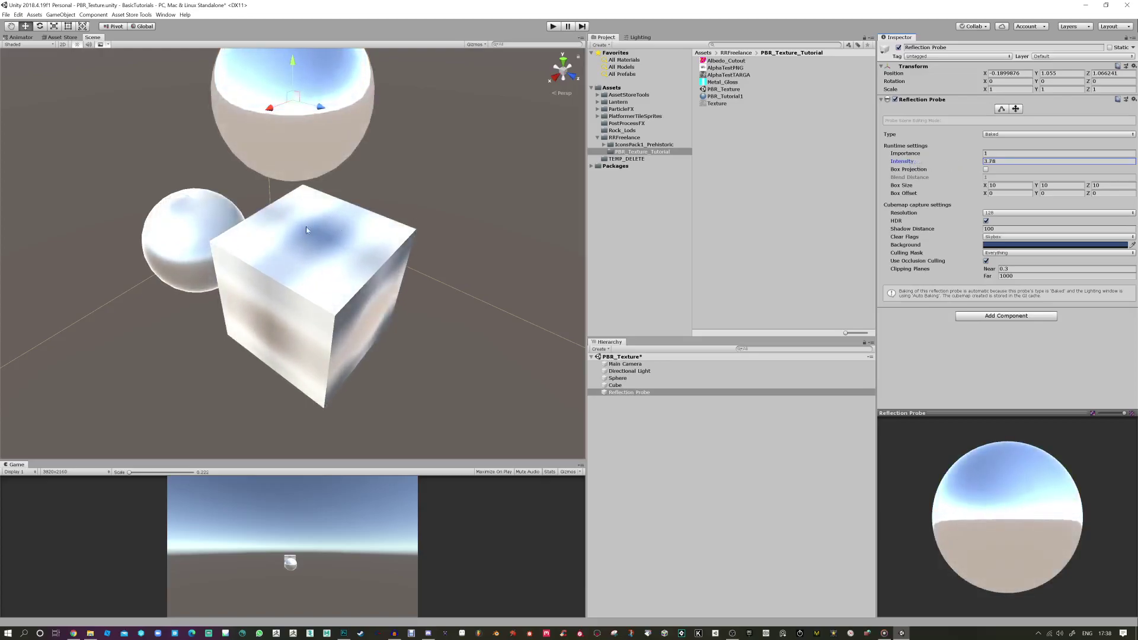
left_click_drag(302, 131, 501, 203)
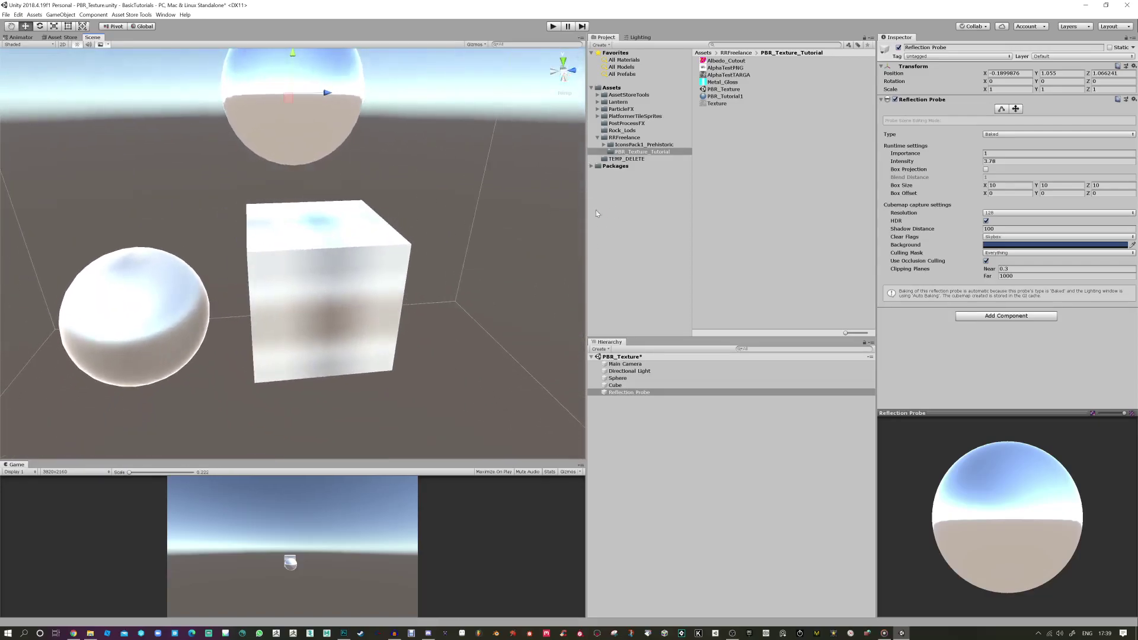
key("ctrl+z")
mouse_move(357, 222)
left_mouse_down()
mouse_move(405, 233)
mouse_move(365, 222)
left_mouse_up()
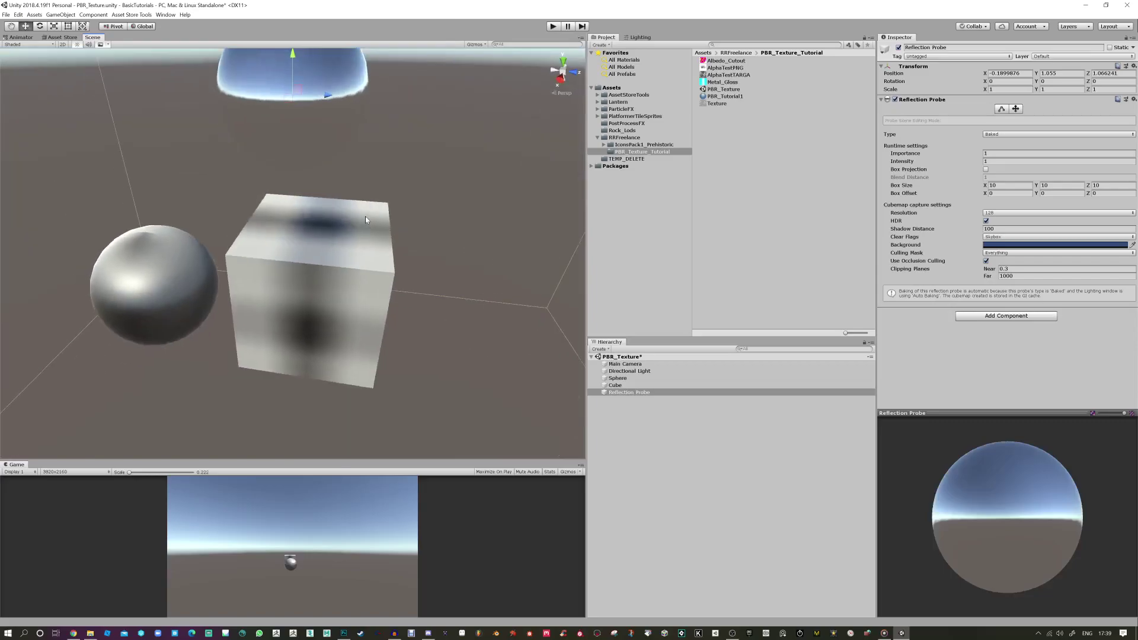
Step: Delete the Reflection Probe from the scene
left_click(324, 123)
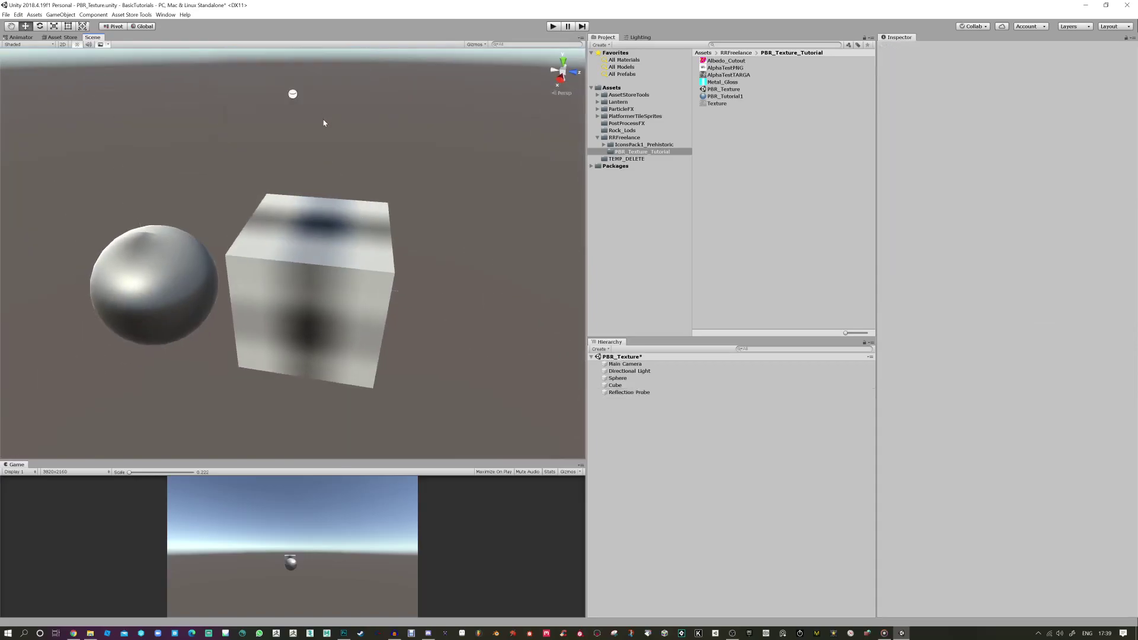
left_click(293, 93)
key("Delete")
Step: Inspect the reflections on the cube and sphere, and rotate the PBR_Tutorial1 material's preview
left_click_drag(426, 292, 310, 325)
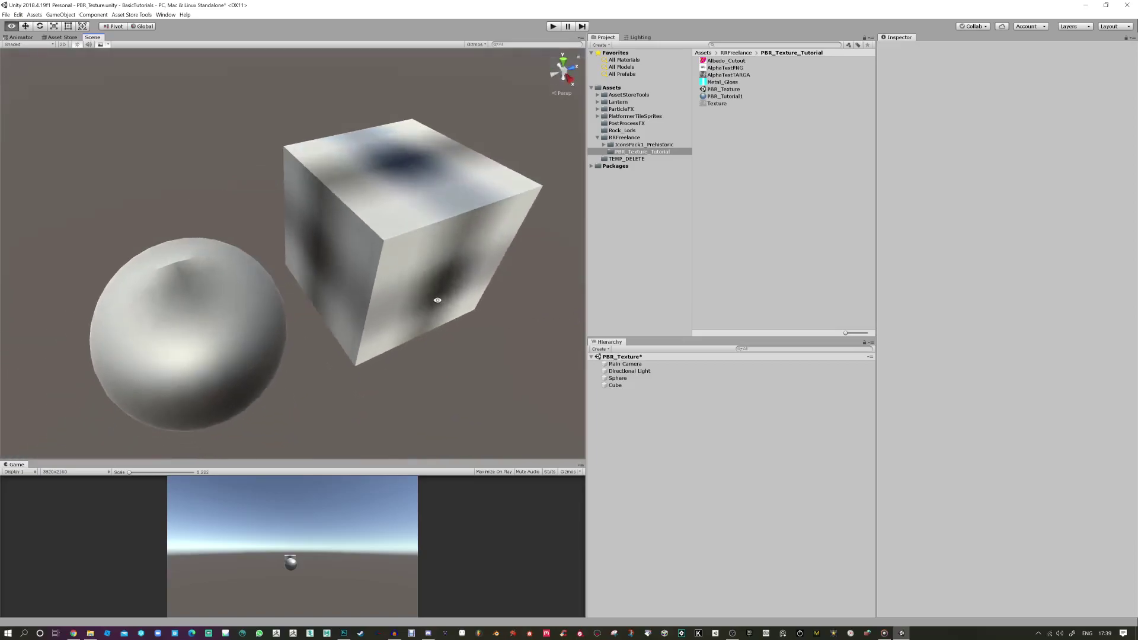
left_click_drag(439, 300, 415, 296)
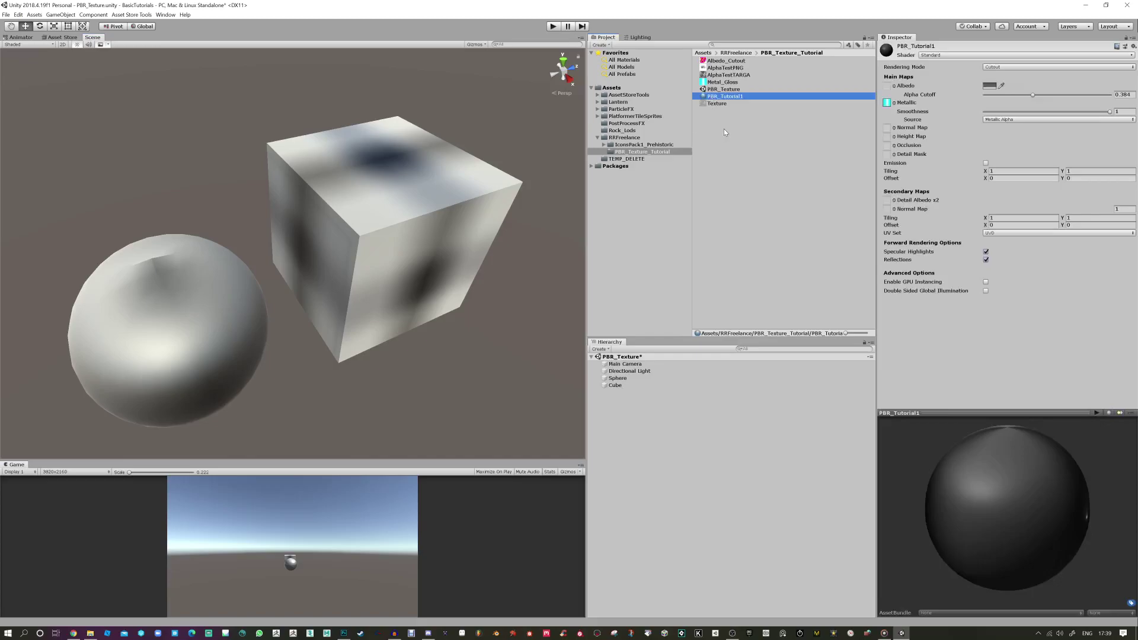
left_click_drag(960, 439, 1017, 486)
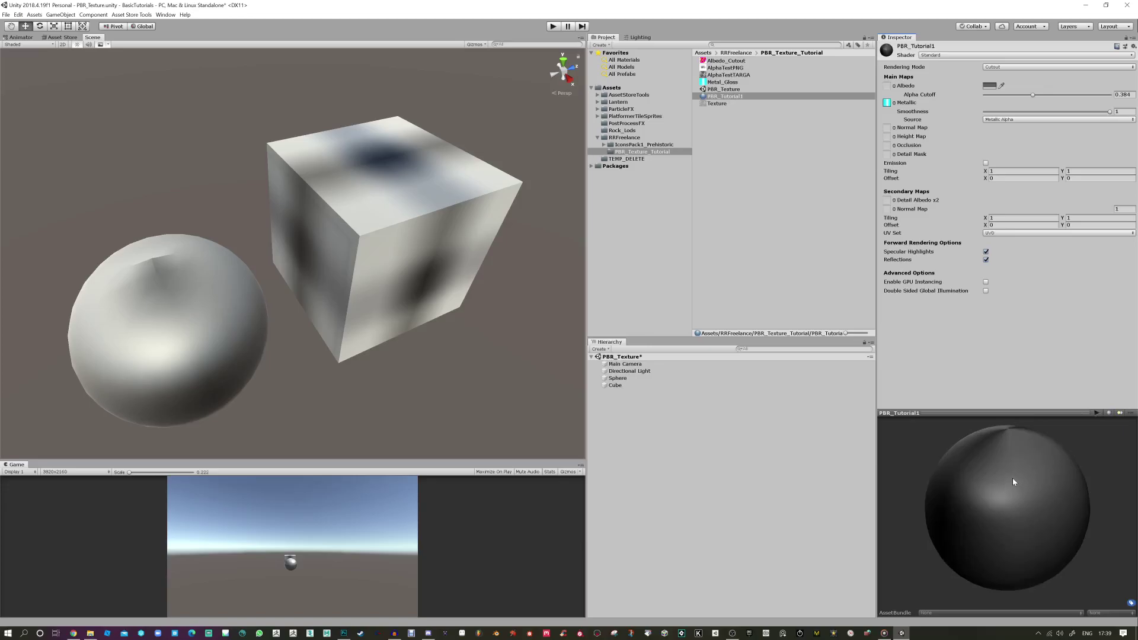